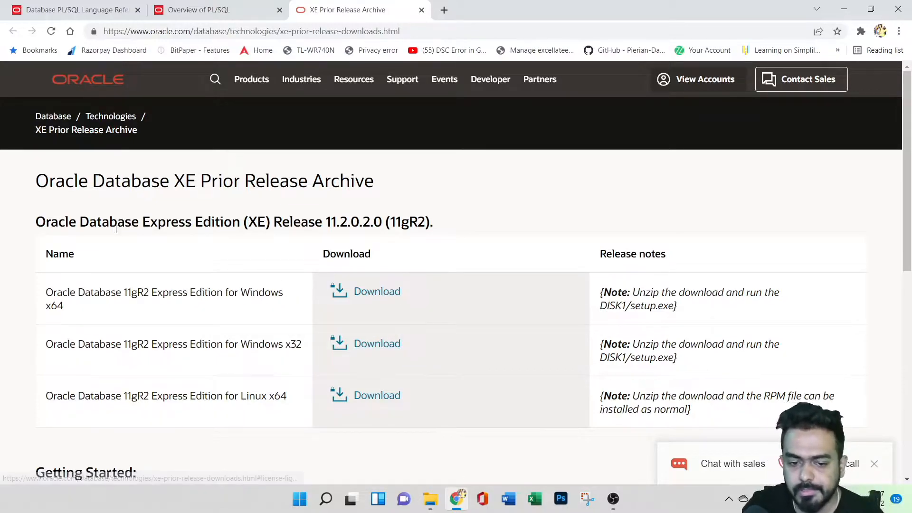
drag(34, 225, 272, 222)
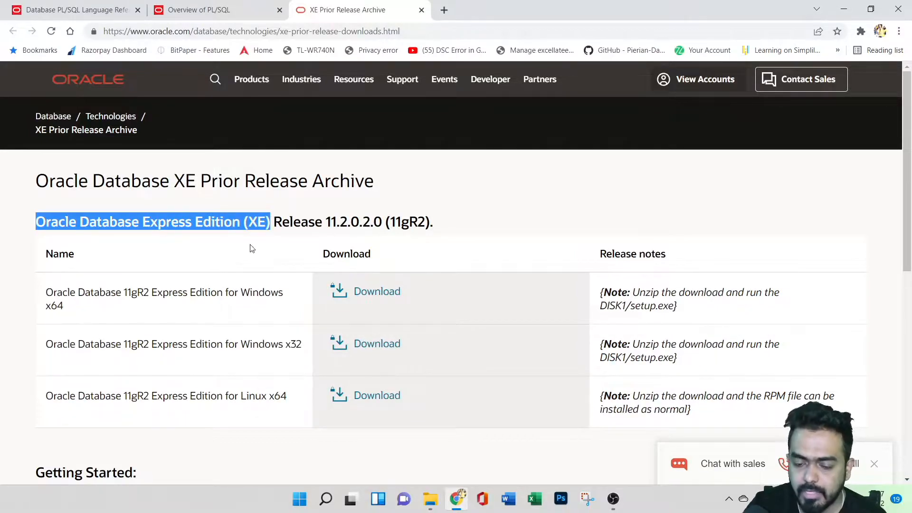
click(251, 248)
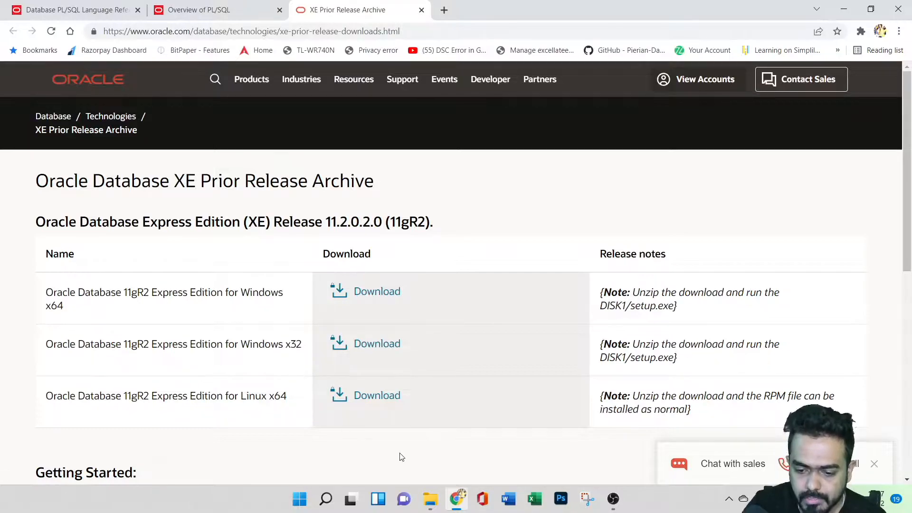
Open File Explorer and go to the local C: drive.
right_click(431, 506)
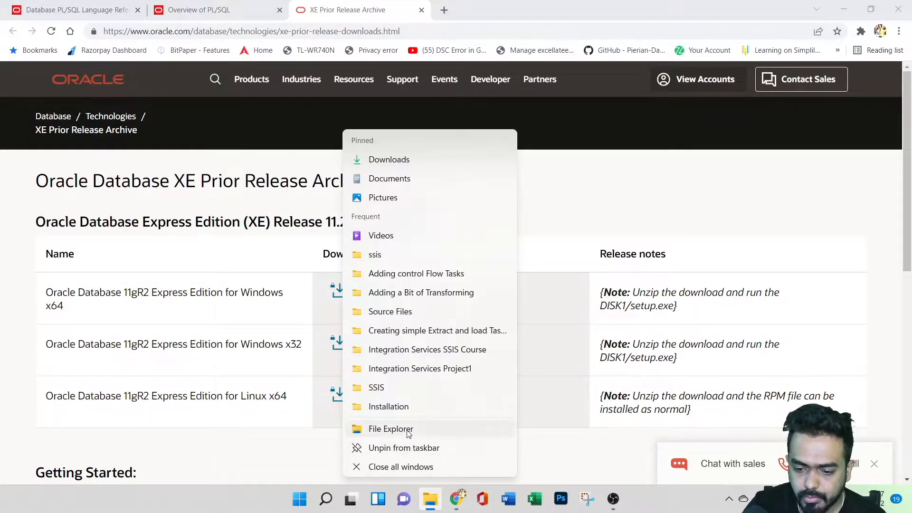
click(408, 433)
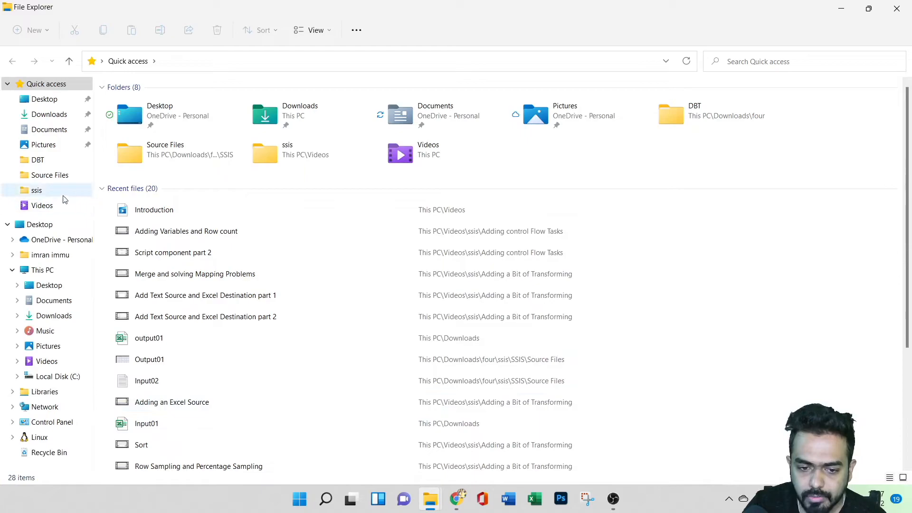
click(58, 376)
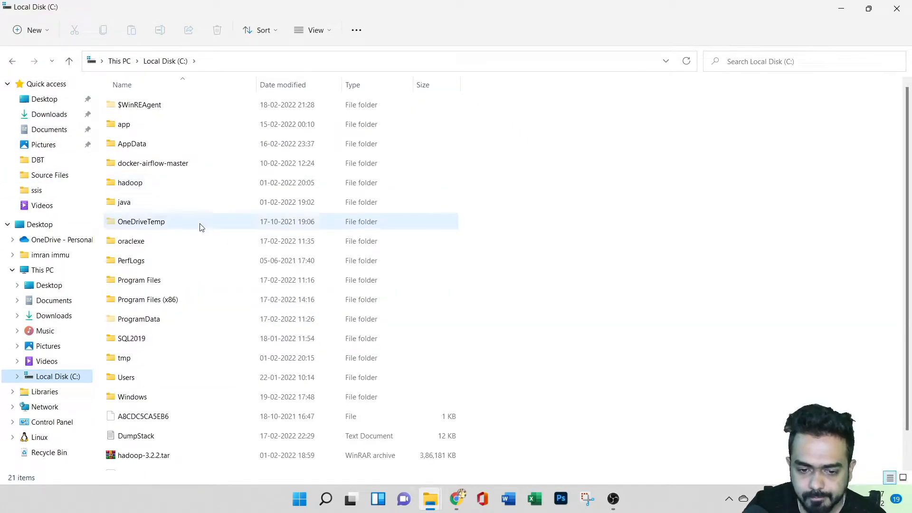
double_click(198, 377)
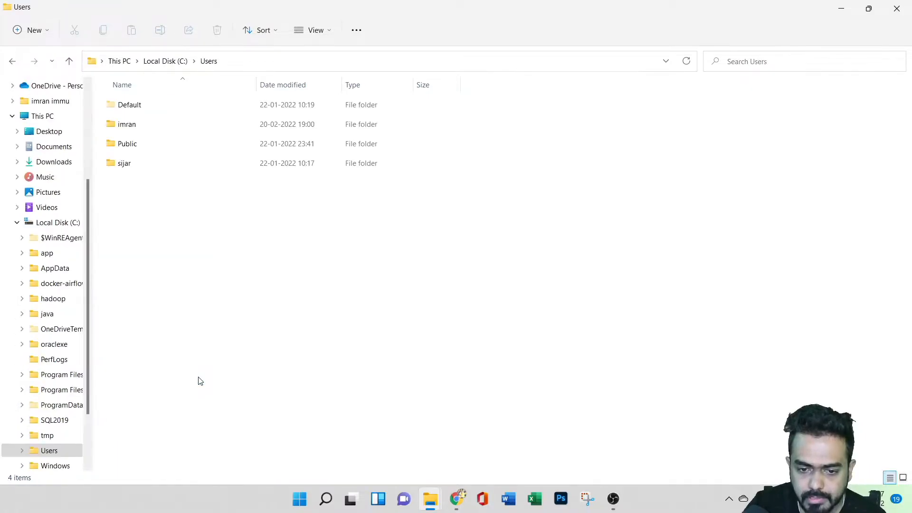
double_click(190, 126)
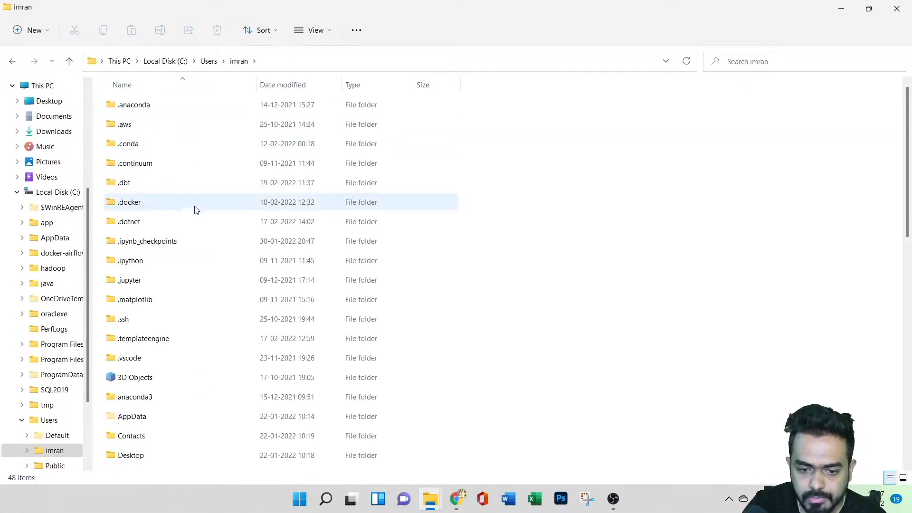
scroll(251, 368, down, 5)
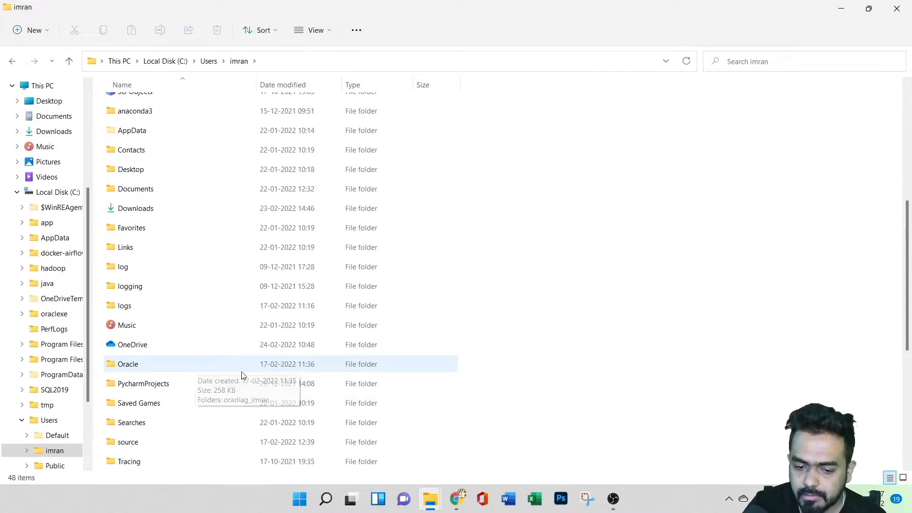
double_click(248, 370)
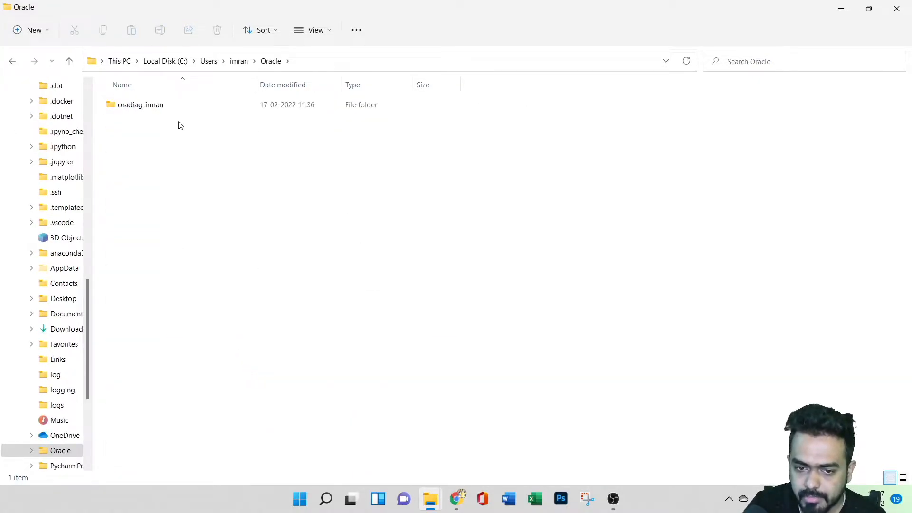
double_click(203, 105)
double_click(202, 105)
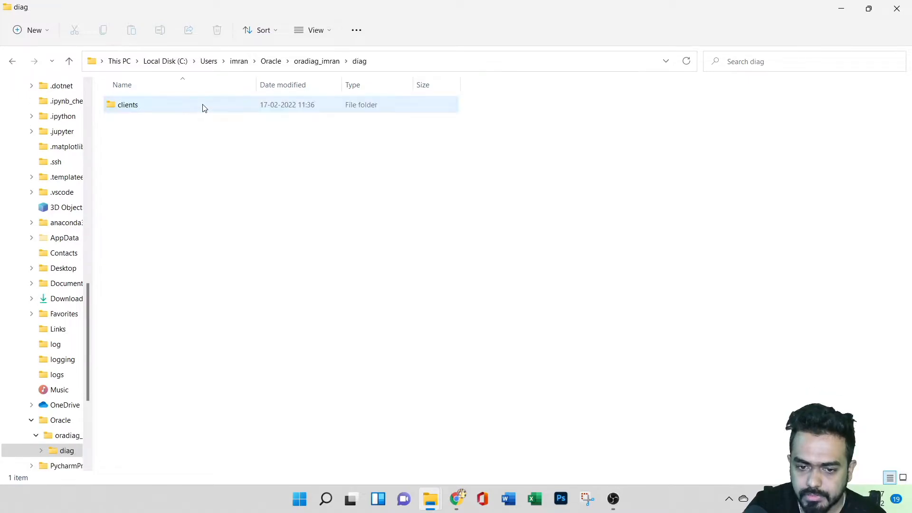
double_click(209, 108)
double_click(210, 107)
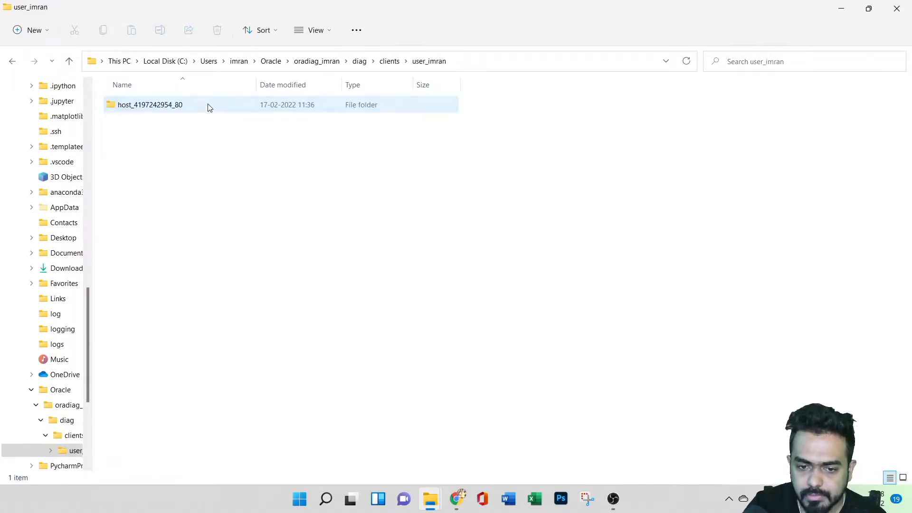
double_click(210, 107)
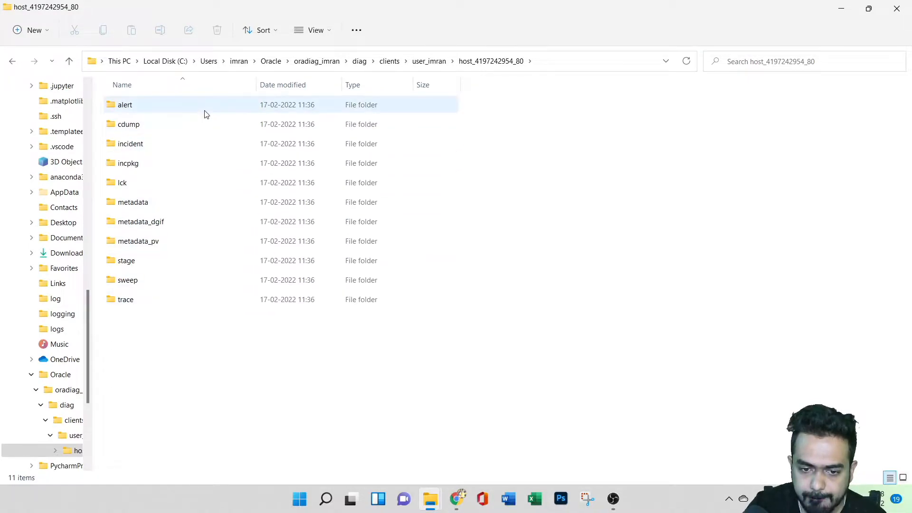
click(207, 62)
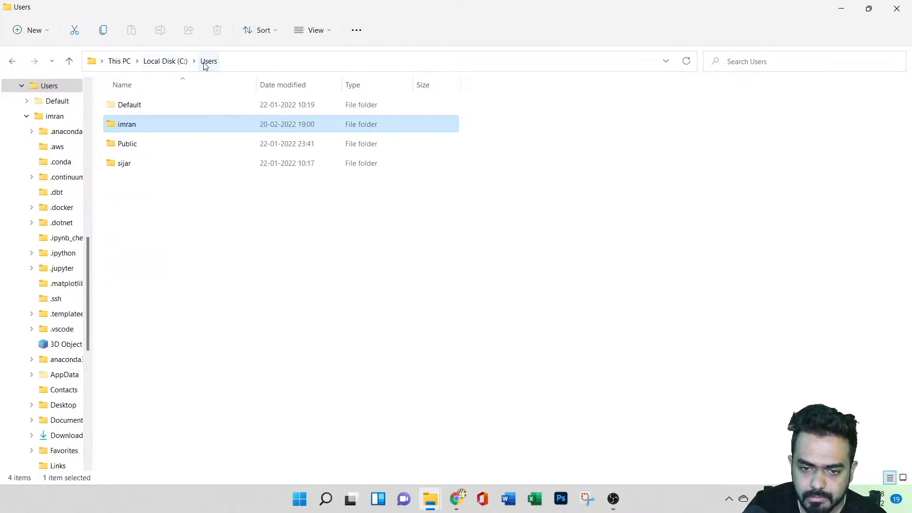
click(166, 62)
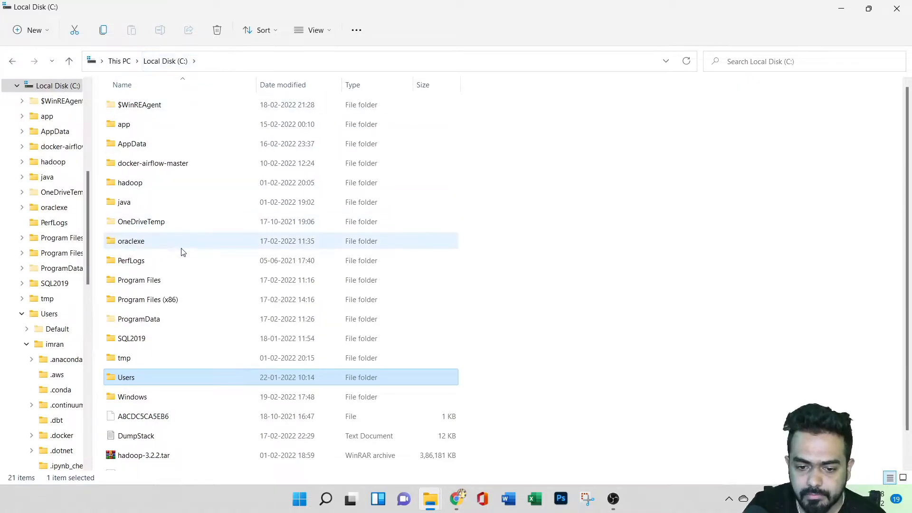
Browse to the Oracle XE server folder at C:\oraclexe\app\oracle\product\11.2.0\server and find the Get_Started shortcut.
double_click(199, 242)
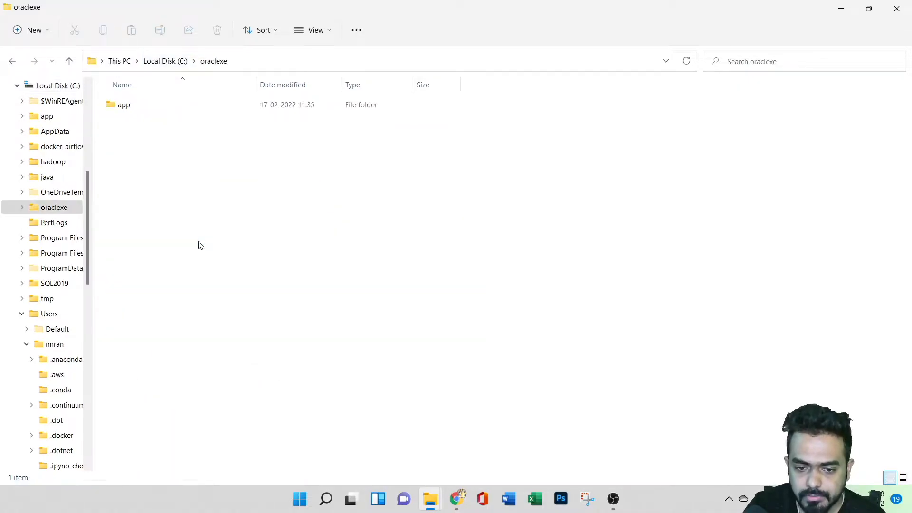
double_click(212, 105)
double_click(212, 105)
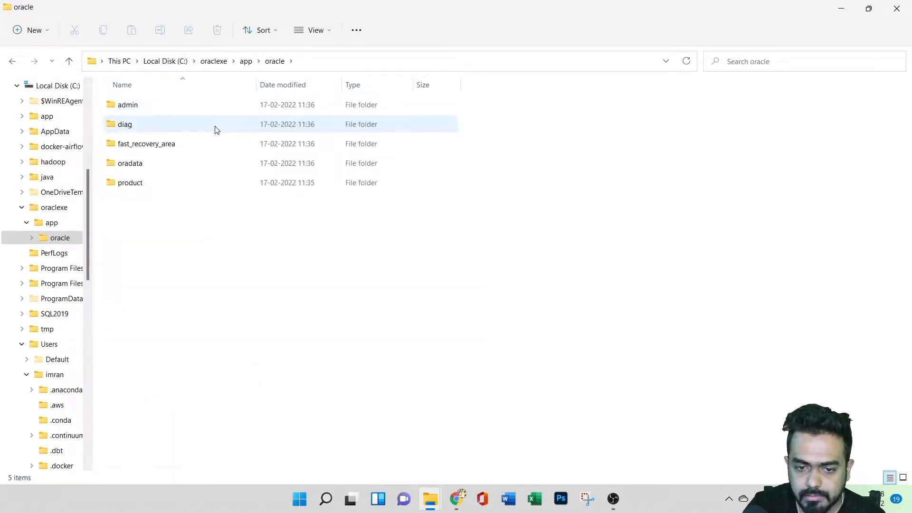
double_click(213, 187)
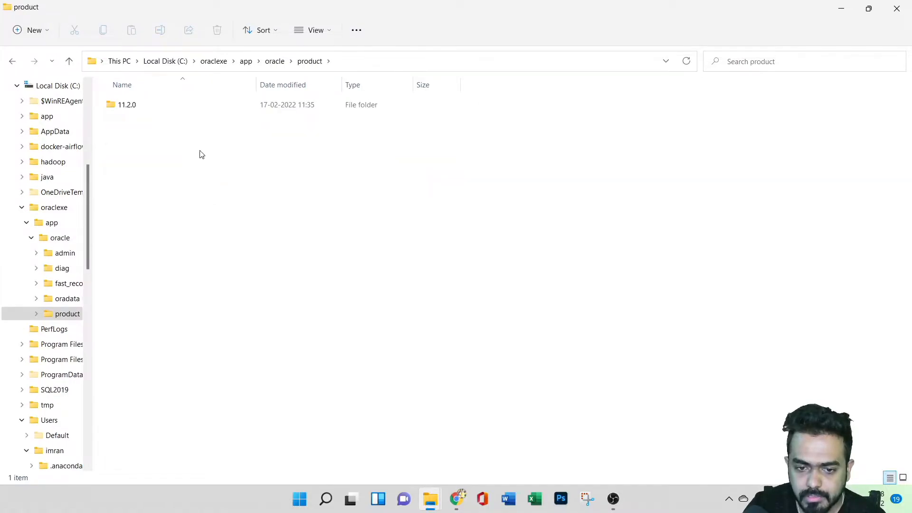
double_click(217, 111)
double_click(223, 107)
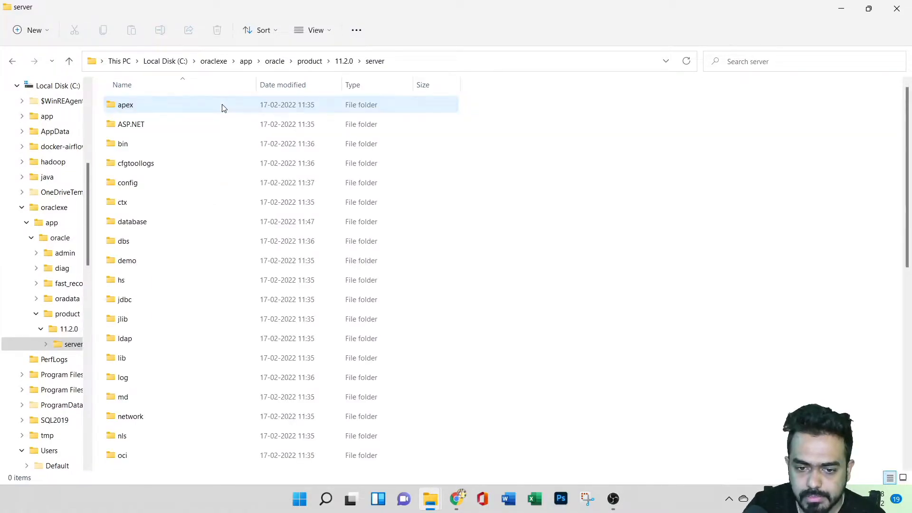
scroll(228, 233, down, 7)
scroll(230, 242, down, 1)
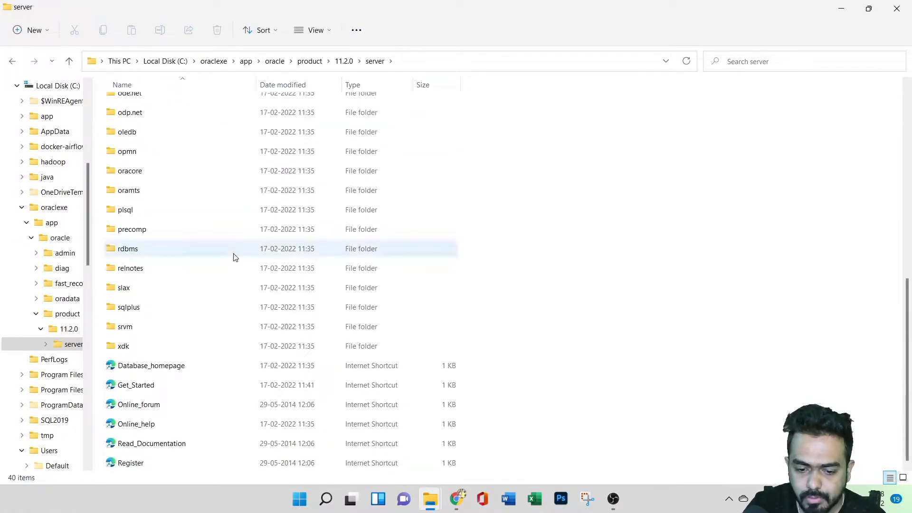
Examine the URL in the properties of the Get_Started internet shortcut and close the properties.
right_click(224, 386)
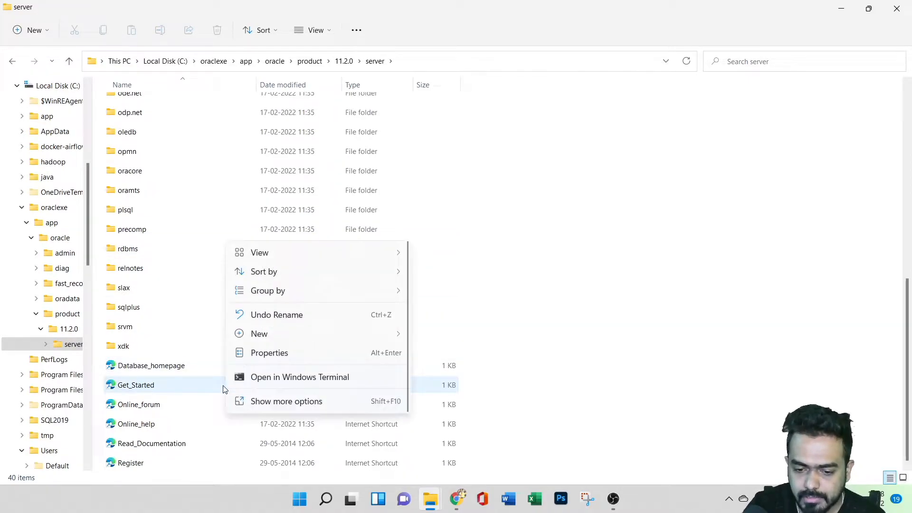
right_click(194, 381)
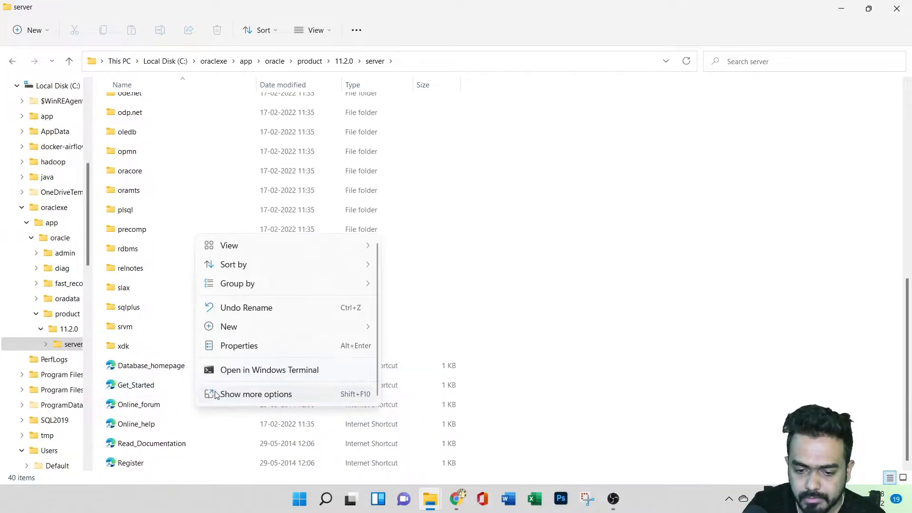
right_click(163, 381)
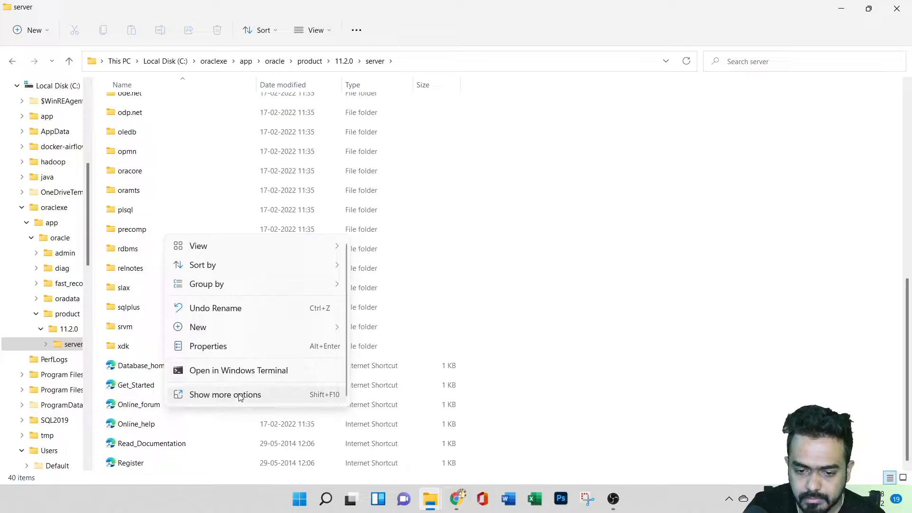
click(686, 373)
right_click(280, 384)
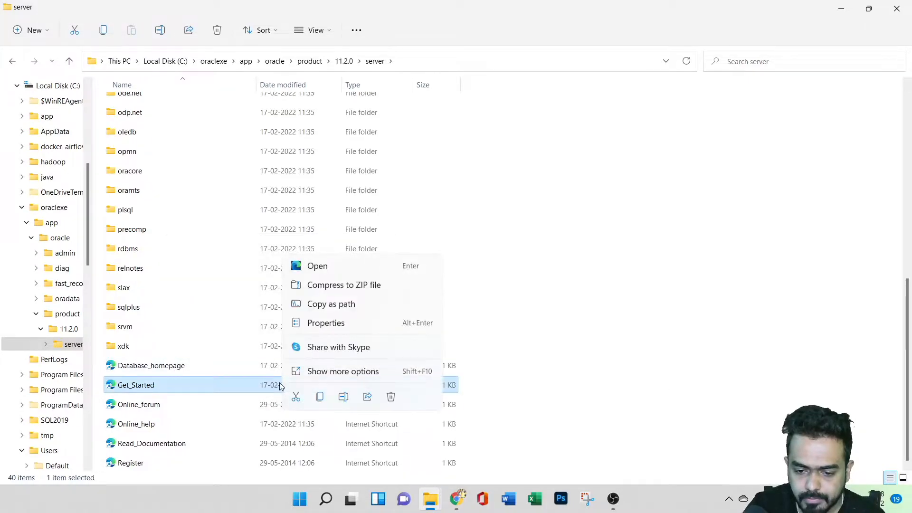
click(329, 305)
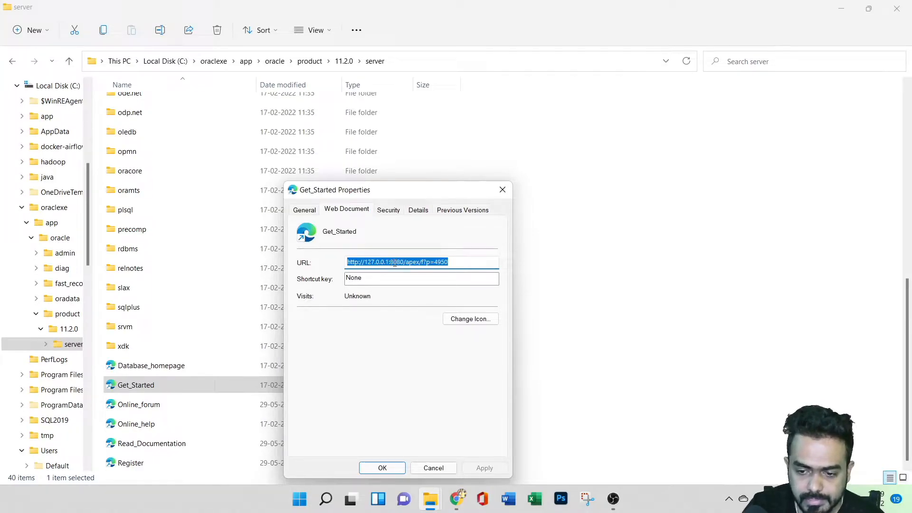
click(375, 466)
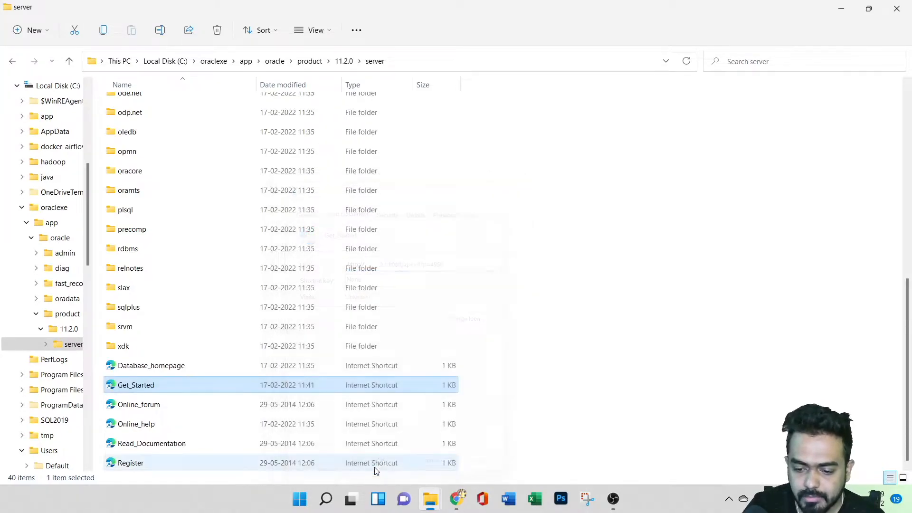
Launch the Get Started With Oracle Database 11g Express Edition shortcut from the Desktop folder and open Application Express on its home page.
click(841, 10)
mouse_move(421, 502)
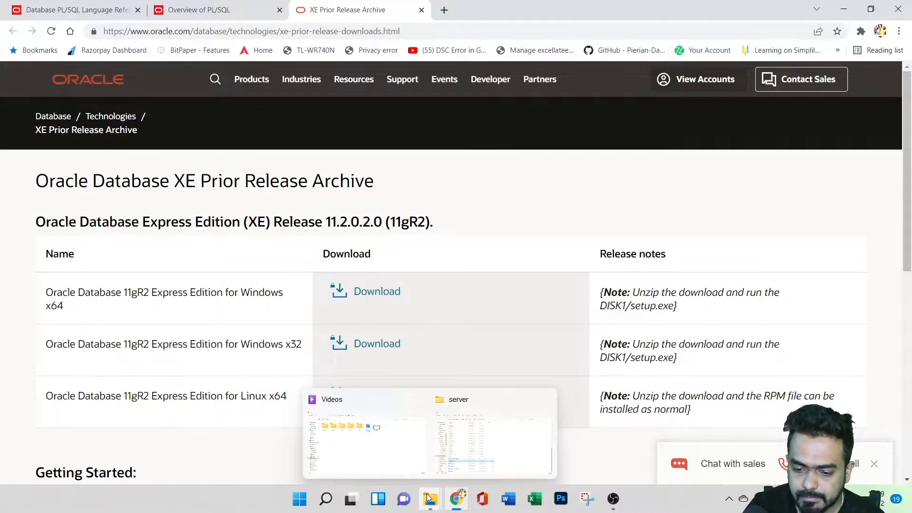
click(494, 437)
scroll(52, 197, up, 4)
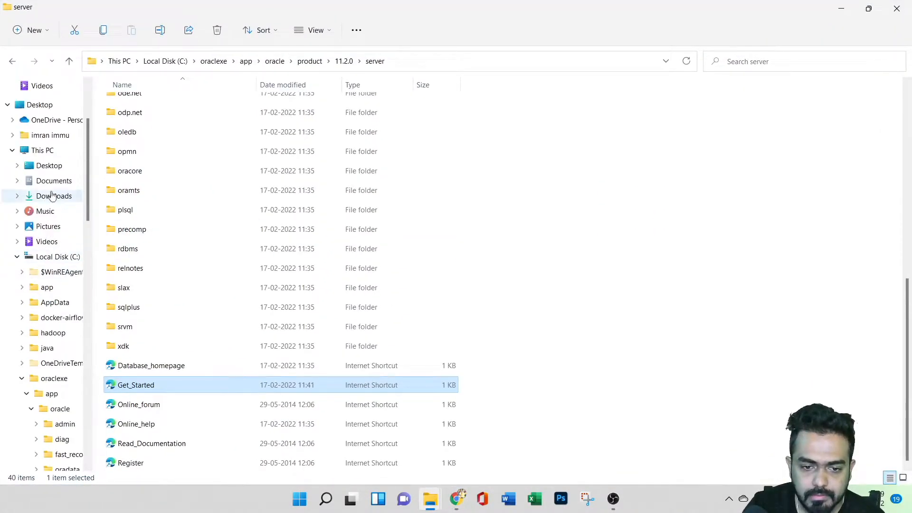
click(42, 105)
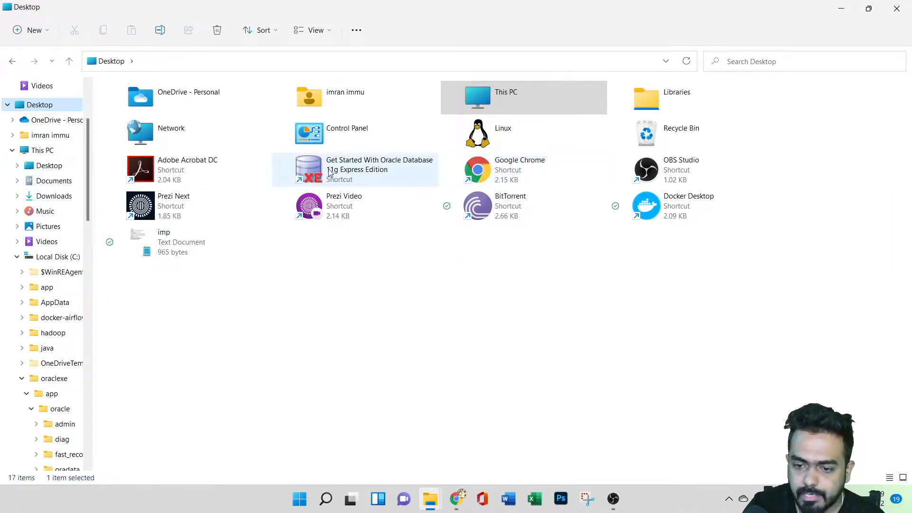
double_click(361, 172)
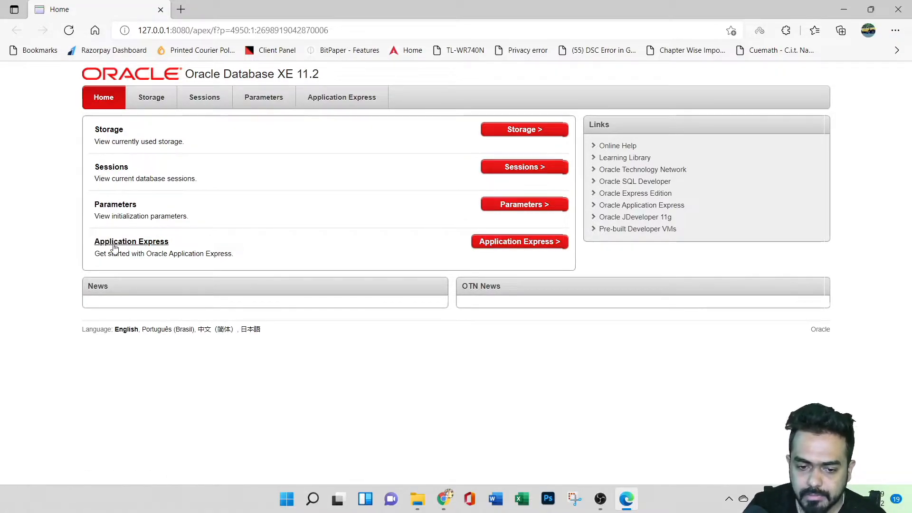
click(527, 243)
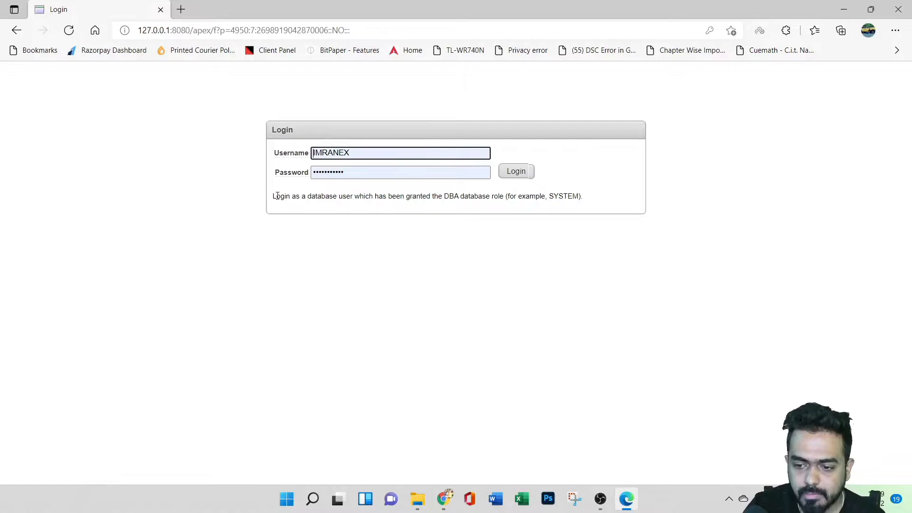
Try to log in to Application Express with the prefilled saved username and password.
click(524, 176)
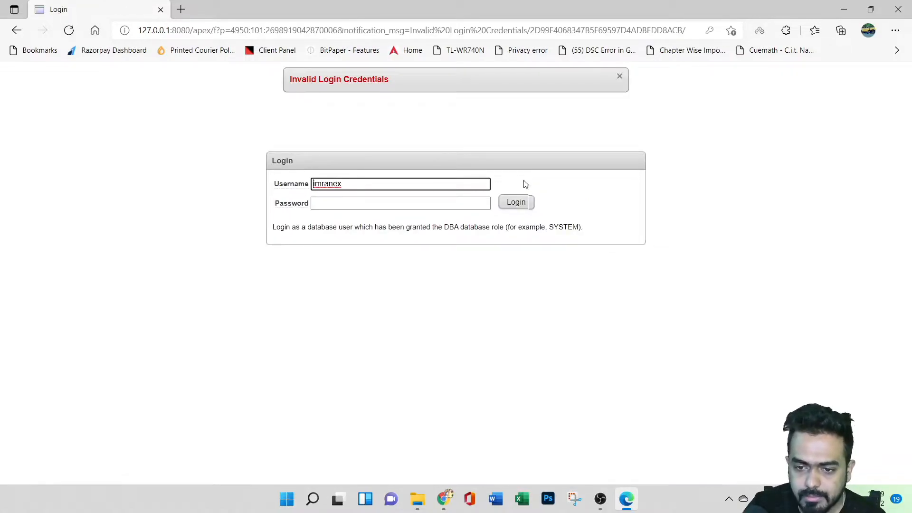
click(363, 185)
click(370, 221)
click(516, 204)
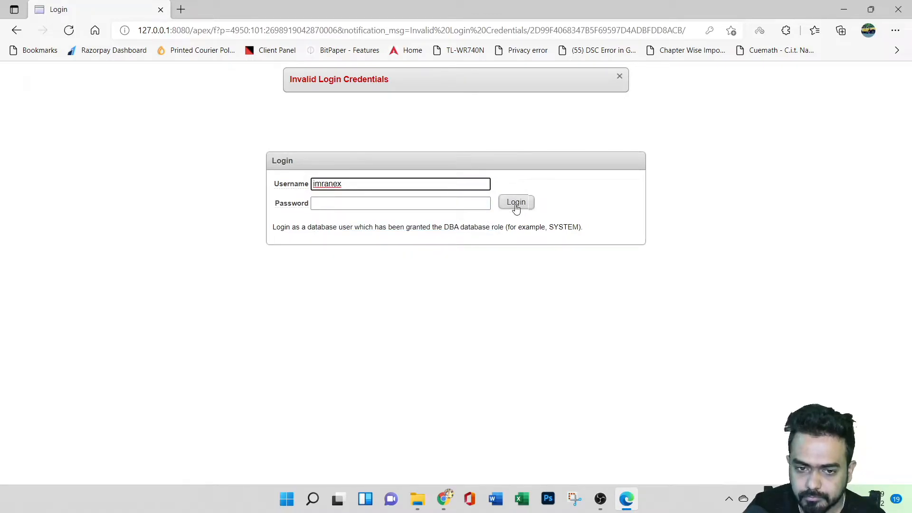
Try to log in with the other saved account's username and password, and log out from the access message.
click(373, 183)
click(368, 241)
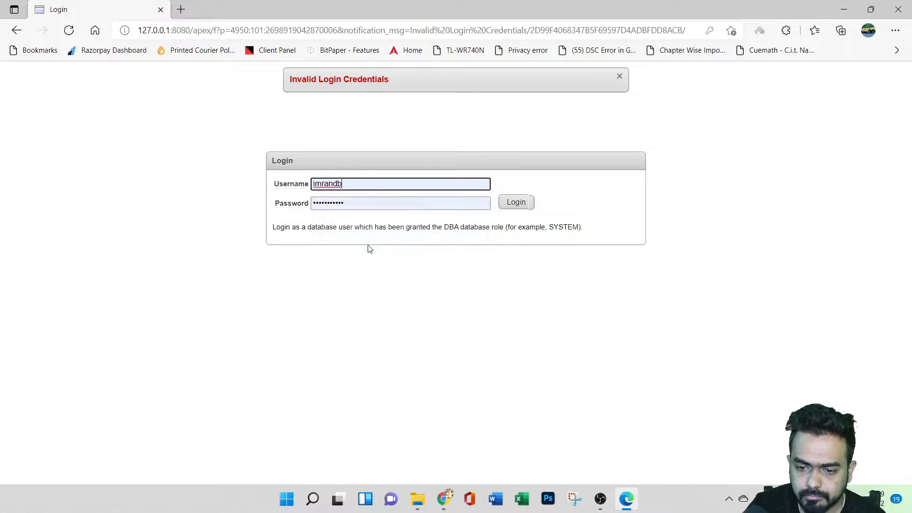
click(514, 203)
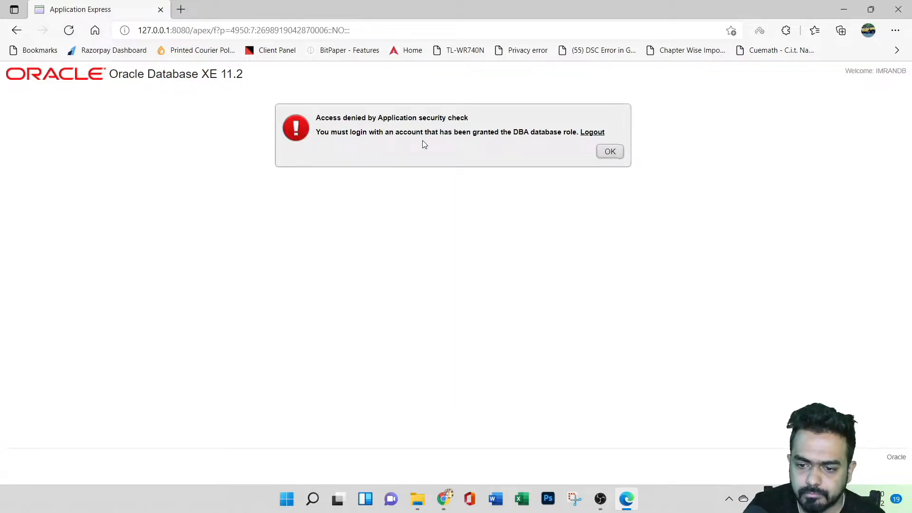
click(599, 136)
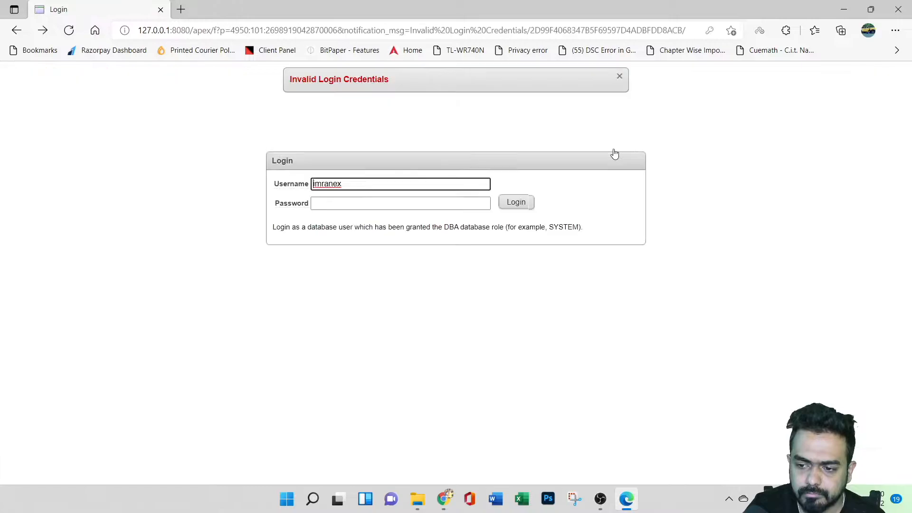
Log in to the Oracle Database XE page with the saved sys account and its stored password.
click(366, 185)
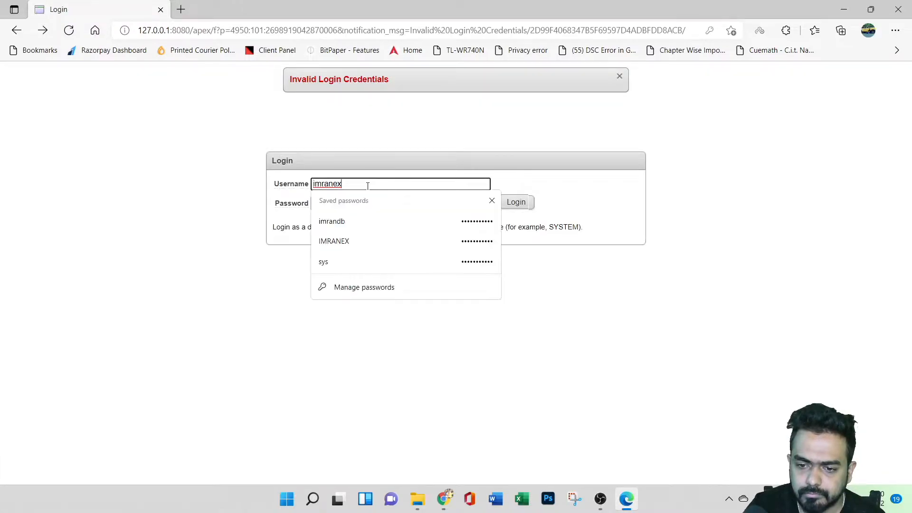
click(370, 259)
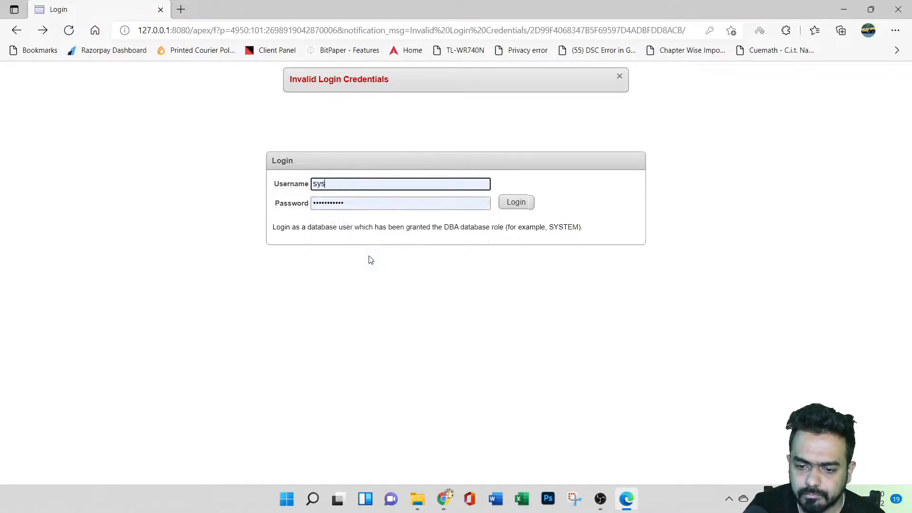
click(510, 203)
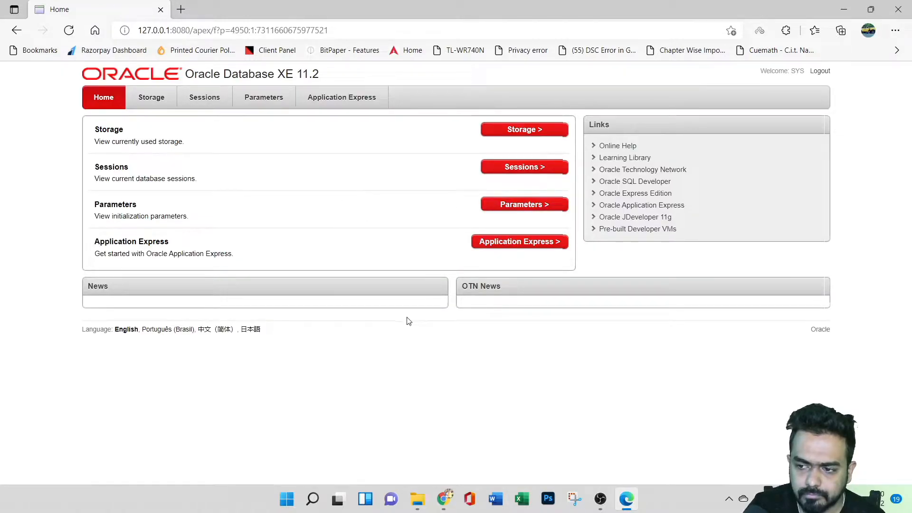
Try to create an Application Express workspace with the prefilled sys database user, and cancel the form.
click(509, 244)
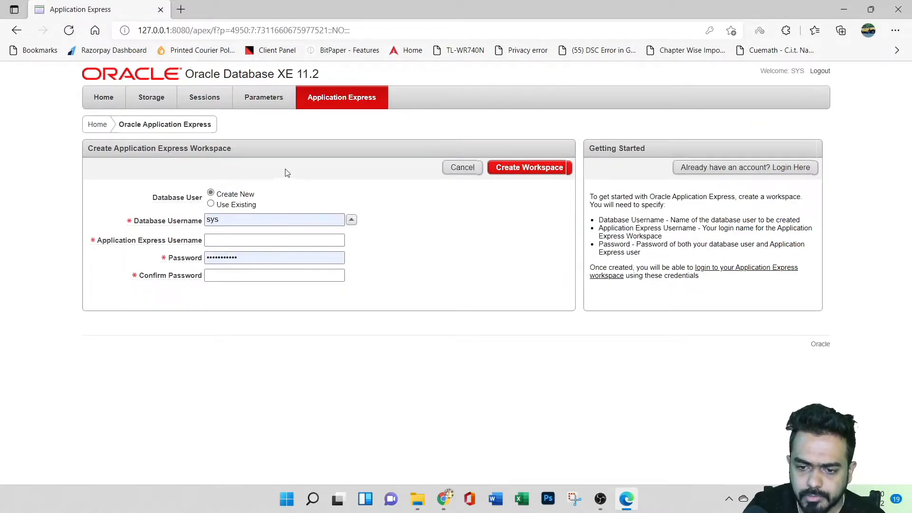
click(17, 30)
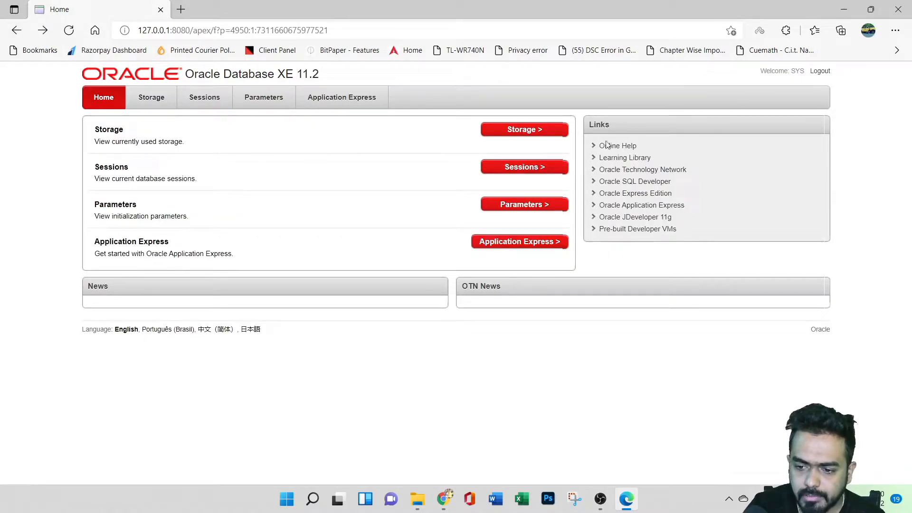
click(522, 242)
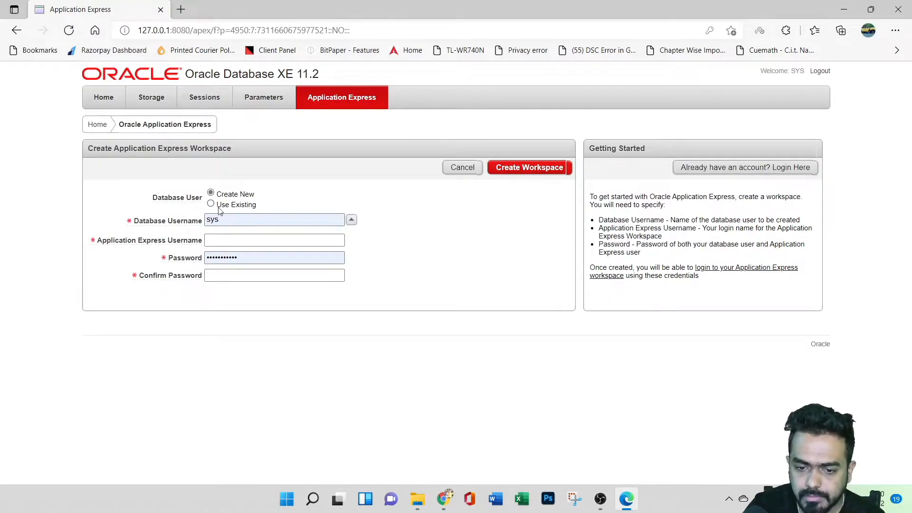
click(518, 169)
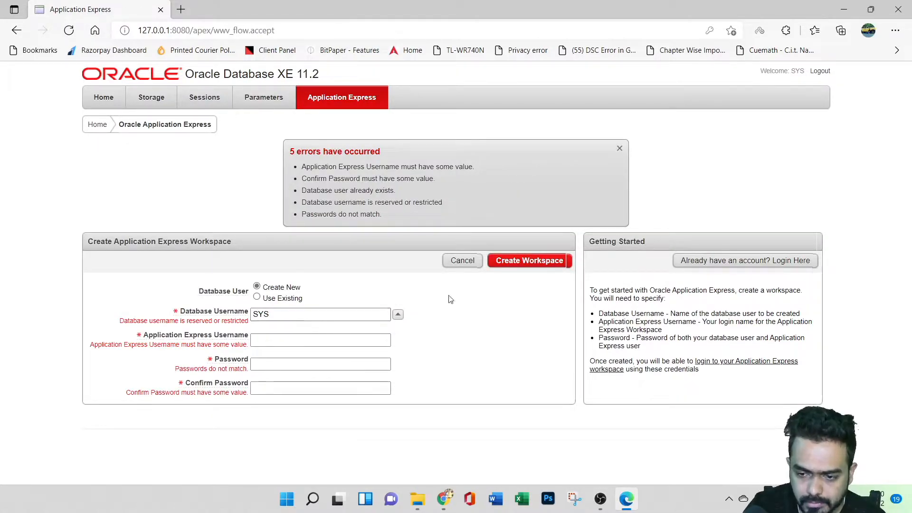
click(460, 264)
Start a new Application Express workspace with database username ineurondb and Application Express username ineuron.
click(523, 243)
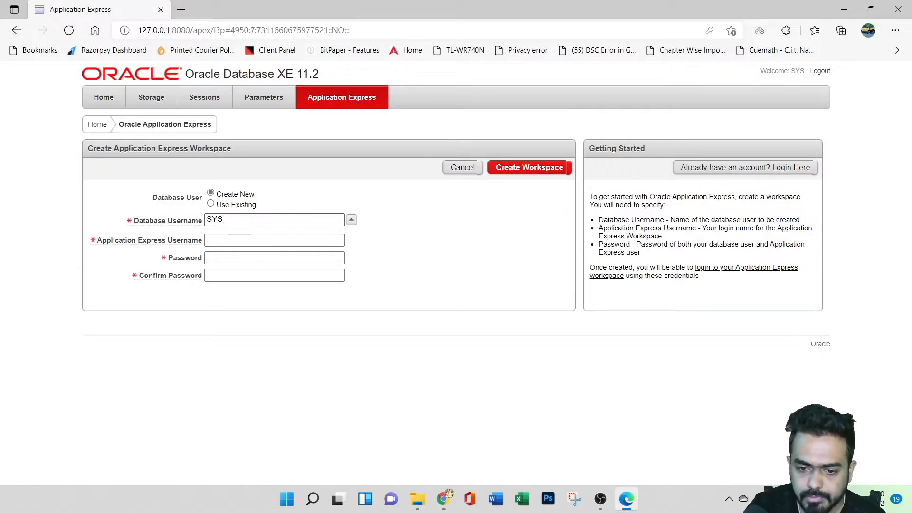
click(276, 219)
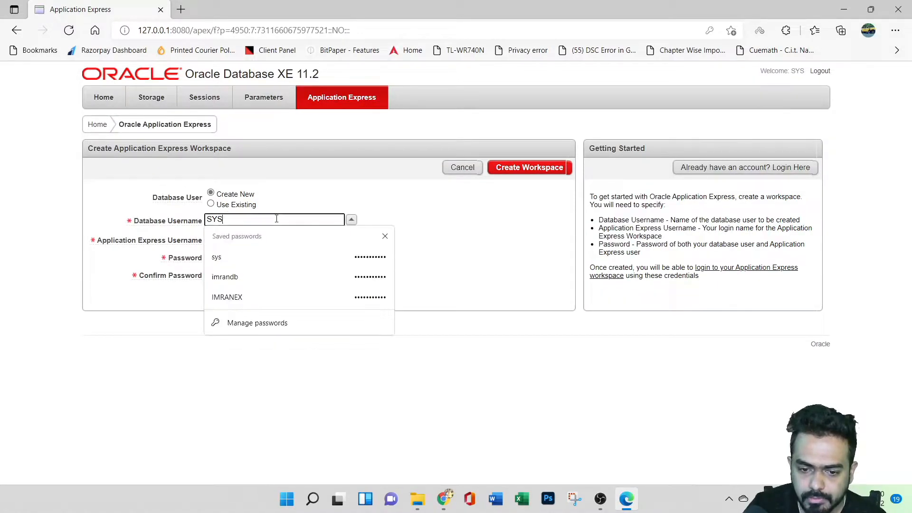
key(BackSpace)
key(BackSpace)
key(BackSpace)
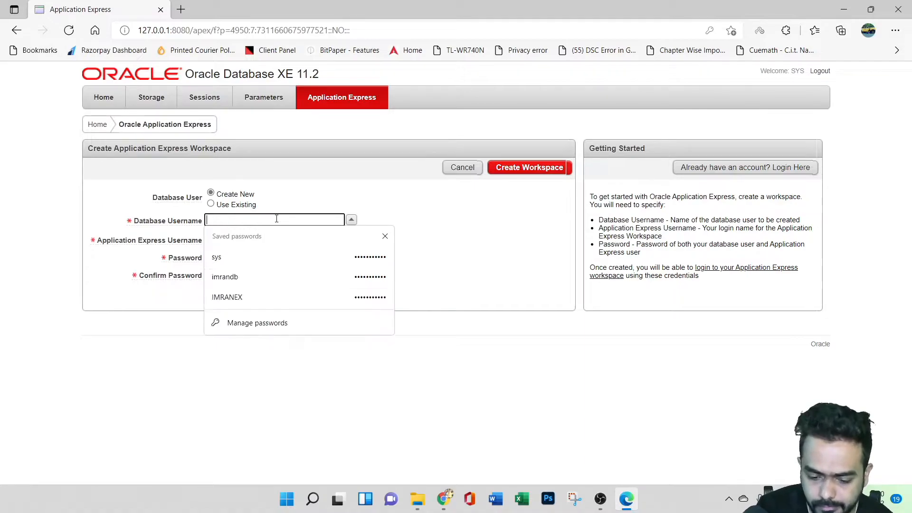
text(ineurondb)
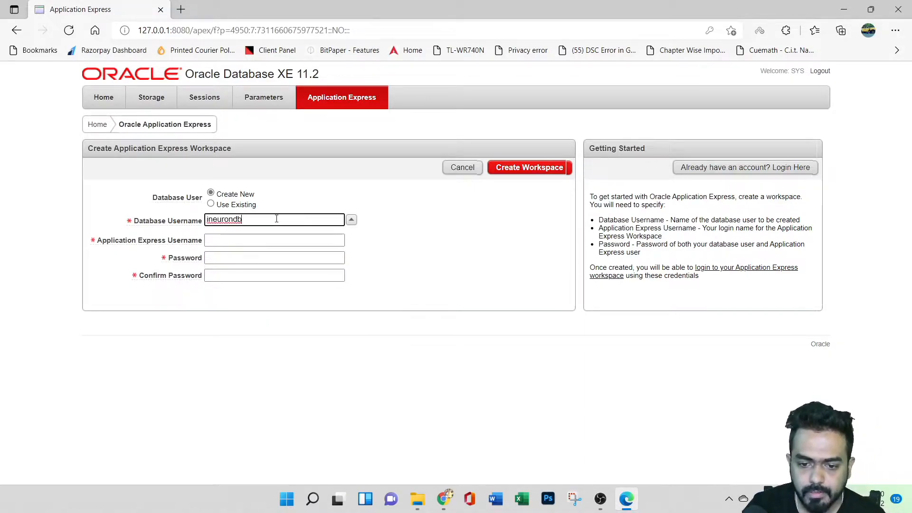
click(244, 239)
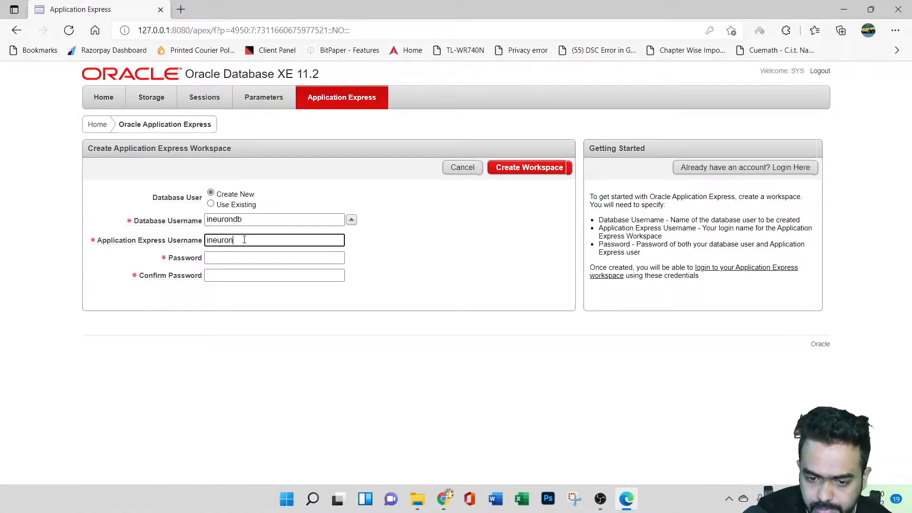
text(ineuron)
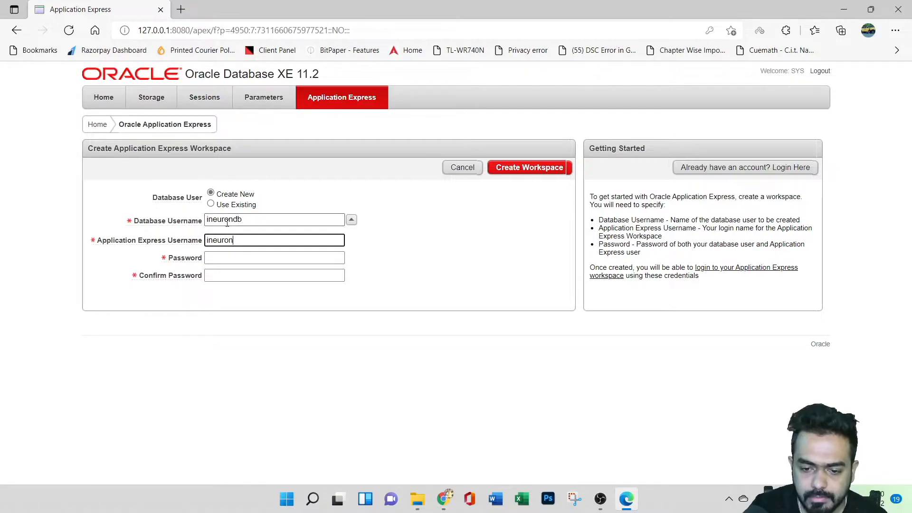
Enter and confirm the workspace password, create the workspace, and accept saving the password in the browser.
click(226, 257)
text(•••)
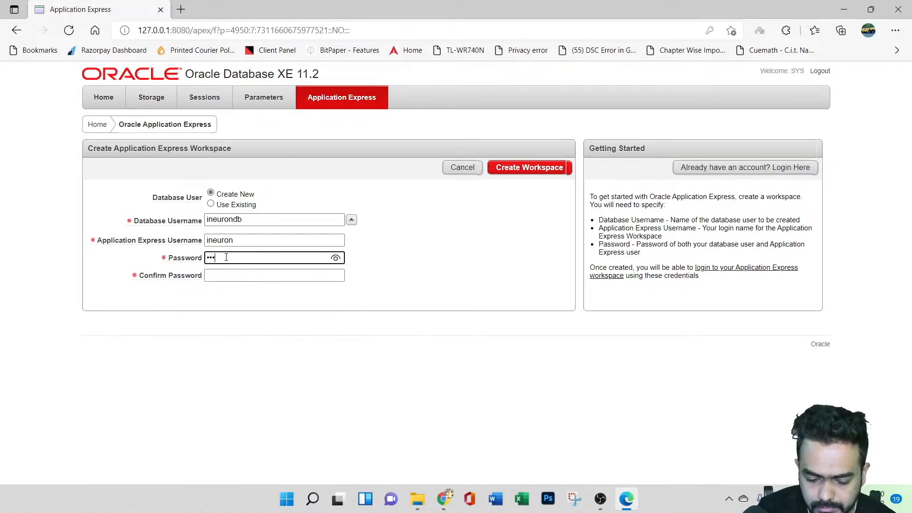
text(••••••)
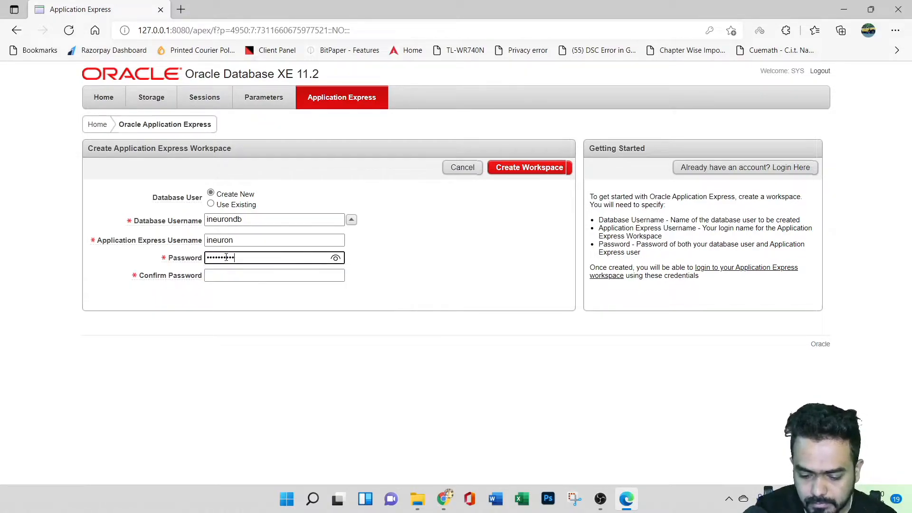
click(252, 274)
text(•••)
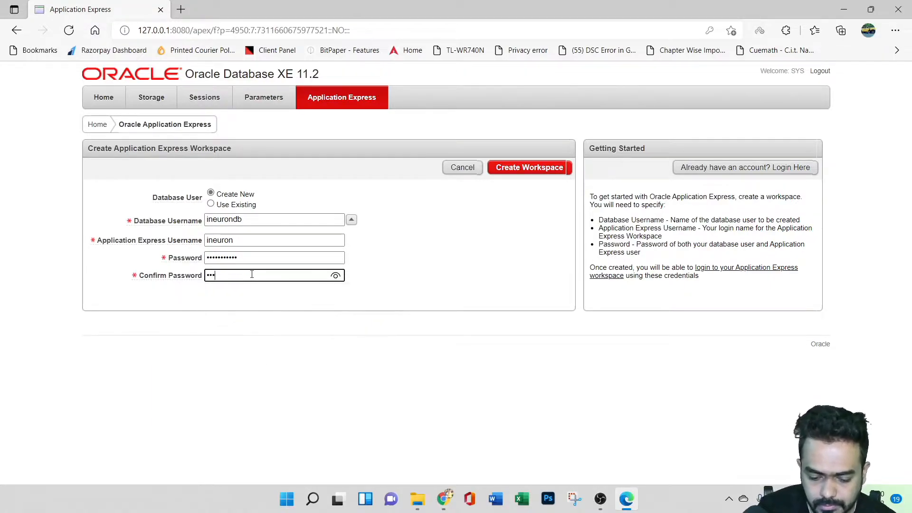
text(•)
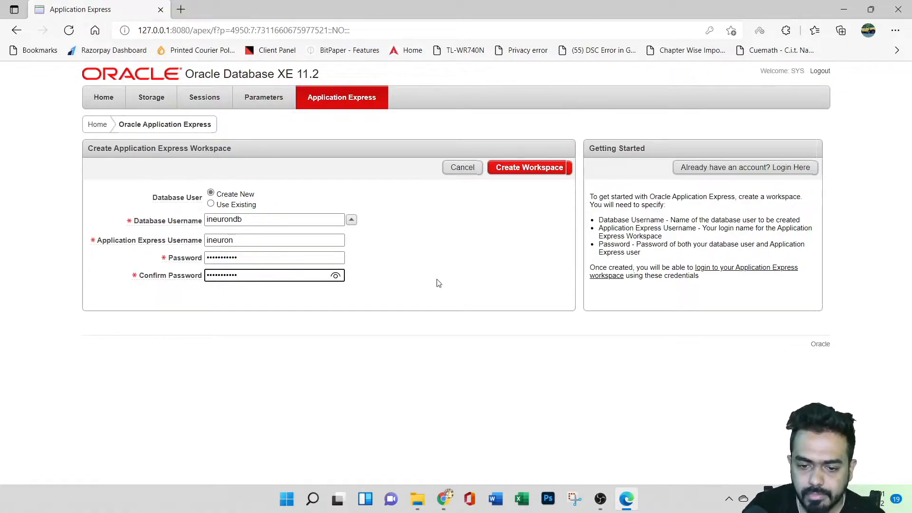
click(512, 170)
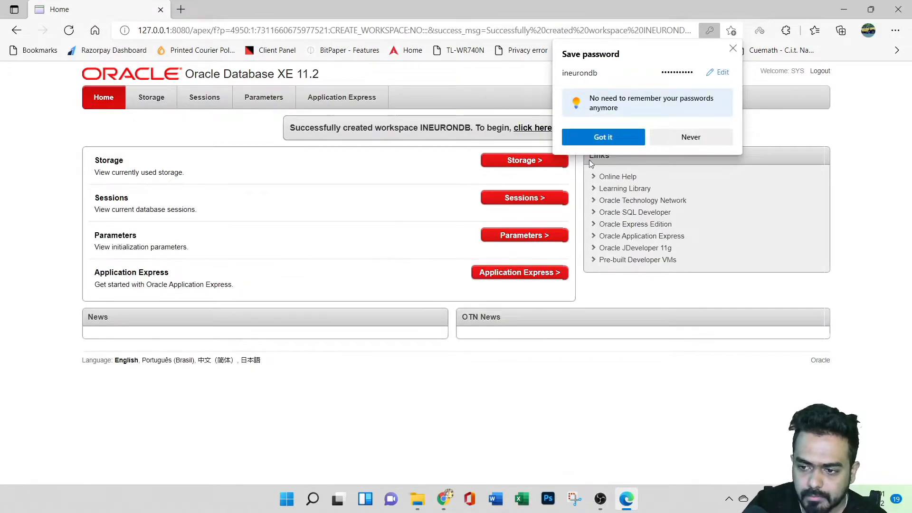
click(619, 135)
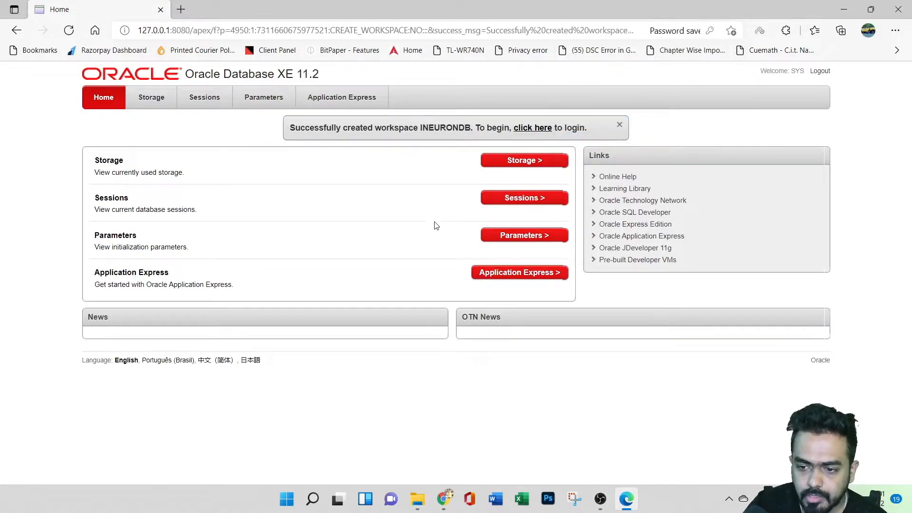
Log in to the INEURONDB workspace as INEURON with the workspace password and accept saving it in the browser.
click(536, 129)
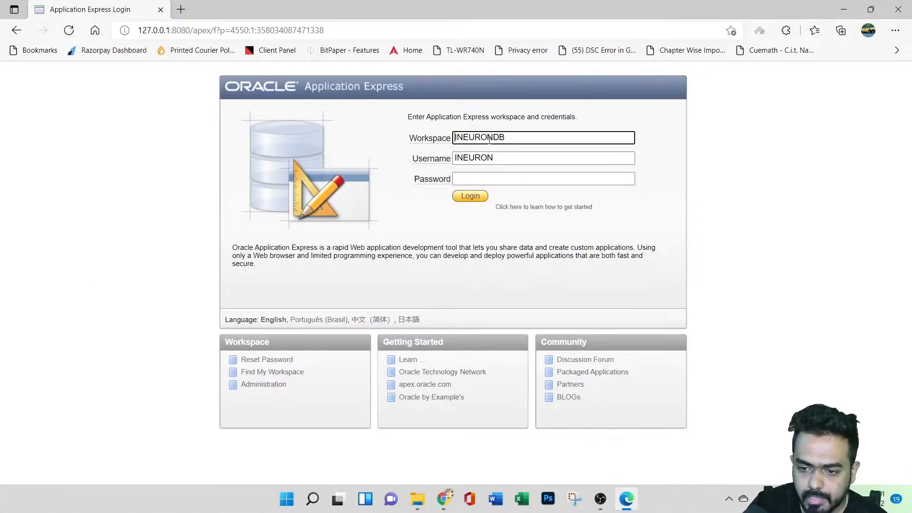
click(486, 179)
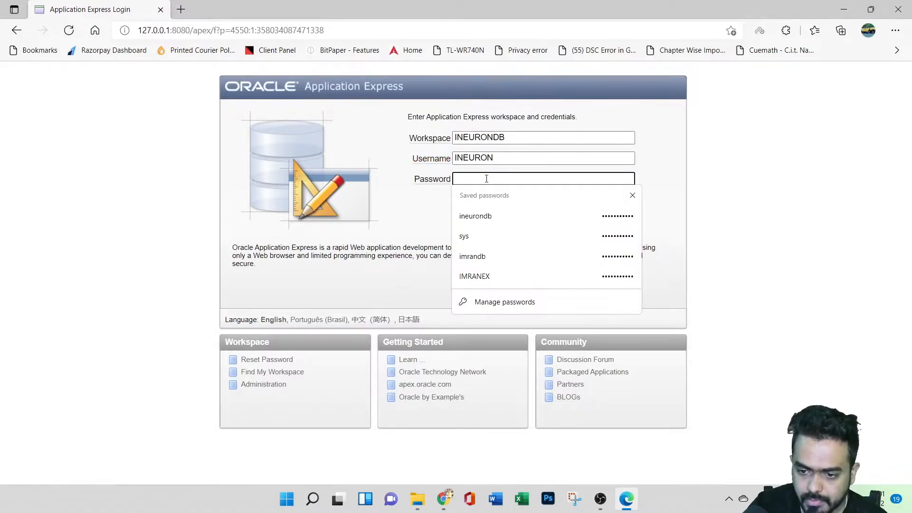
text(••)
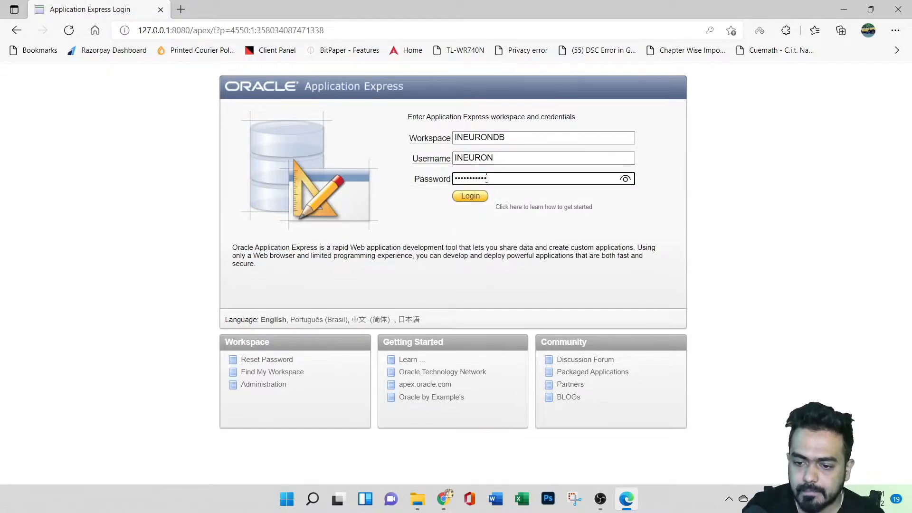
click(468, 196)
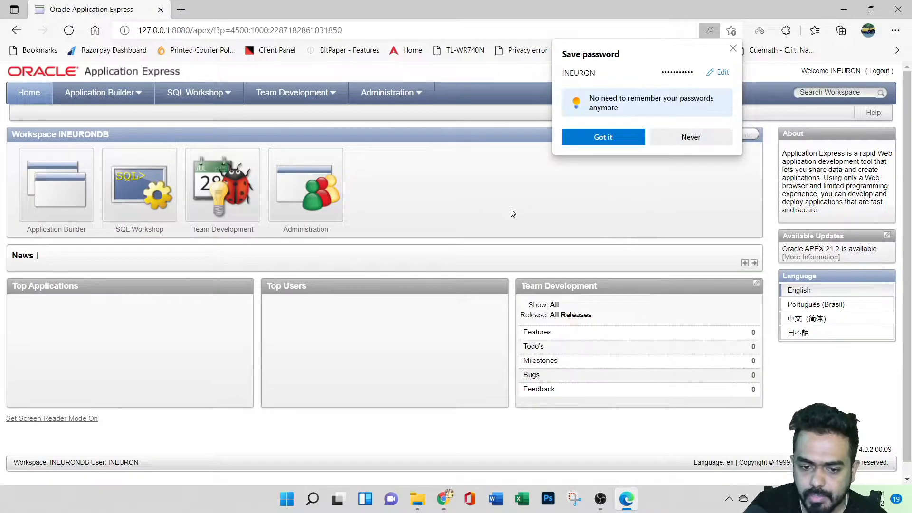
click(614, 138)
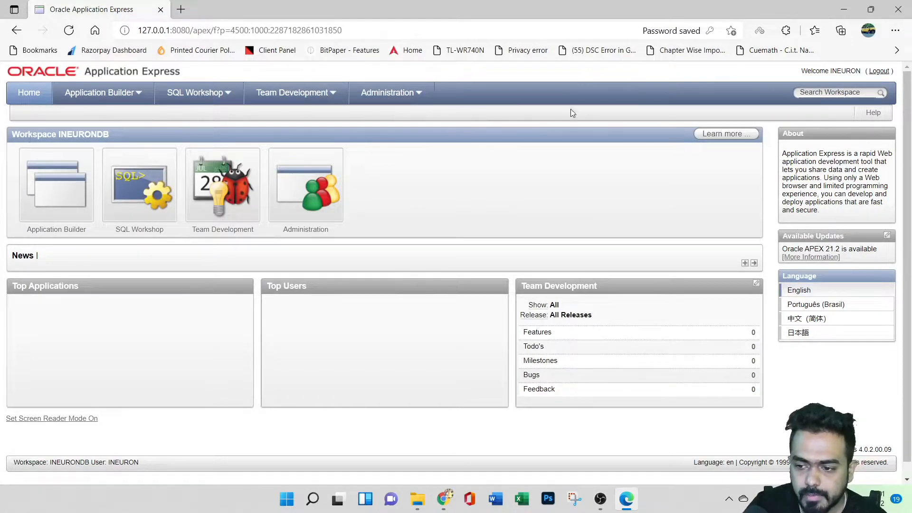
Check the workspace name on the home page and open SQL Commands in the SQL Workshop.
drag(60, 136, 109, 135)
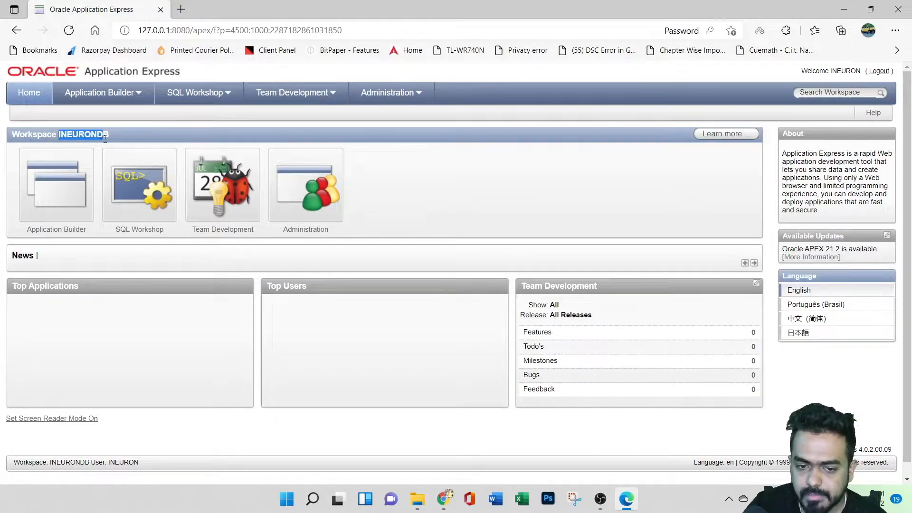
click(135, 133)
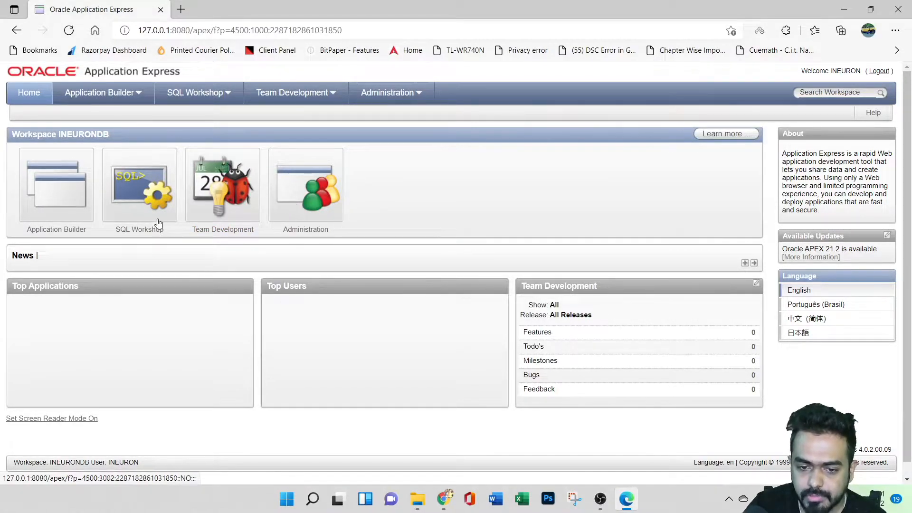
click(134, 202)
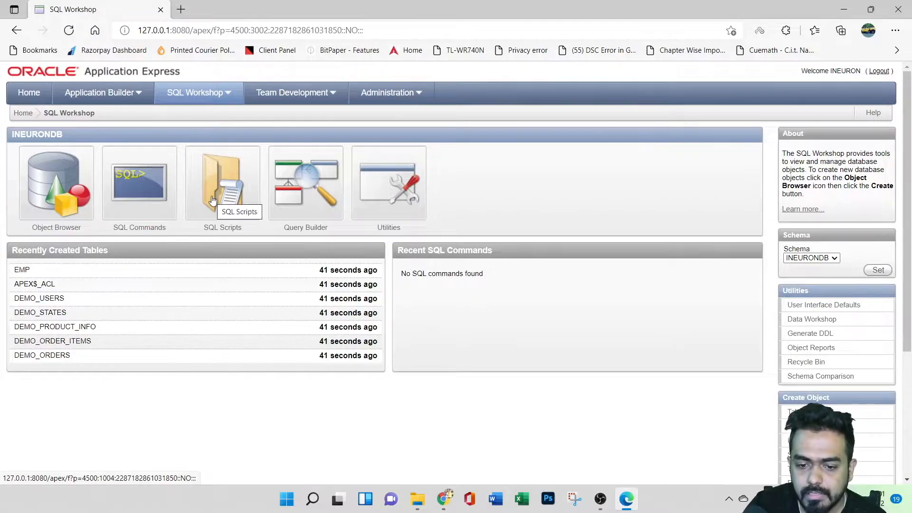
click(130, 208)
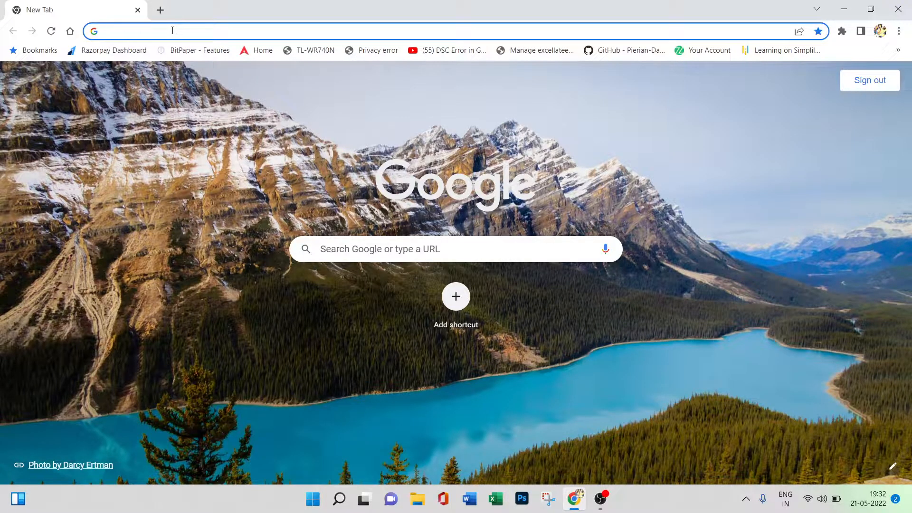
Search Google in Chrome for "sql developer download" and open Oracle's SQL Developer Downloads 21.4.1 page.
text(sql de)
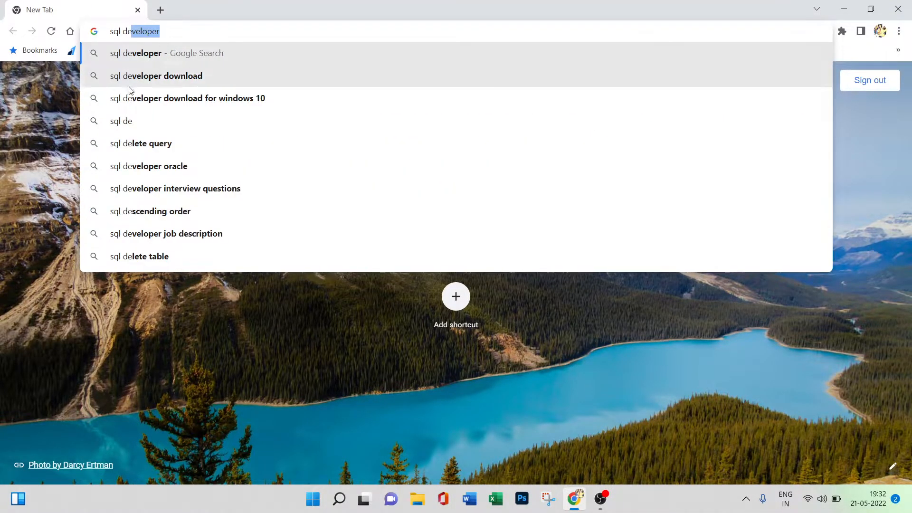
click(131, 81)
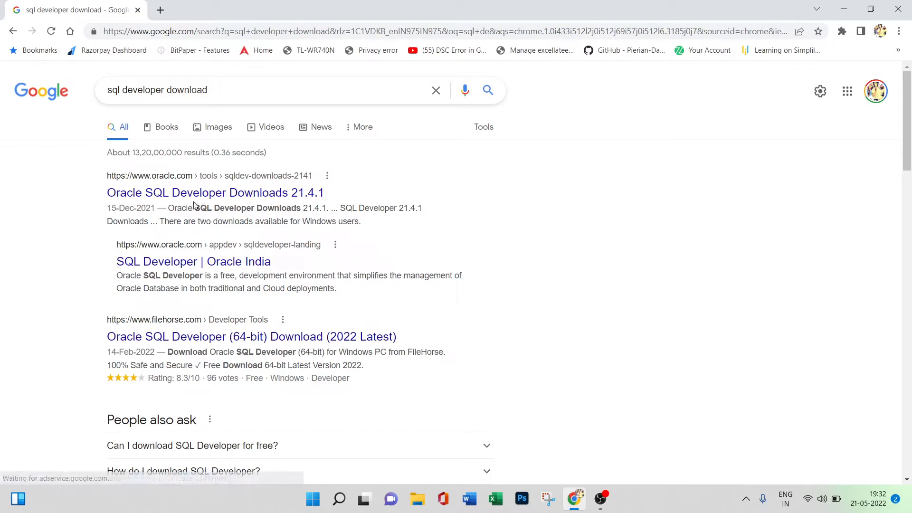
click(192, 195)
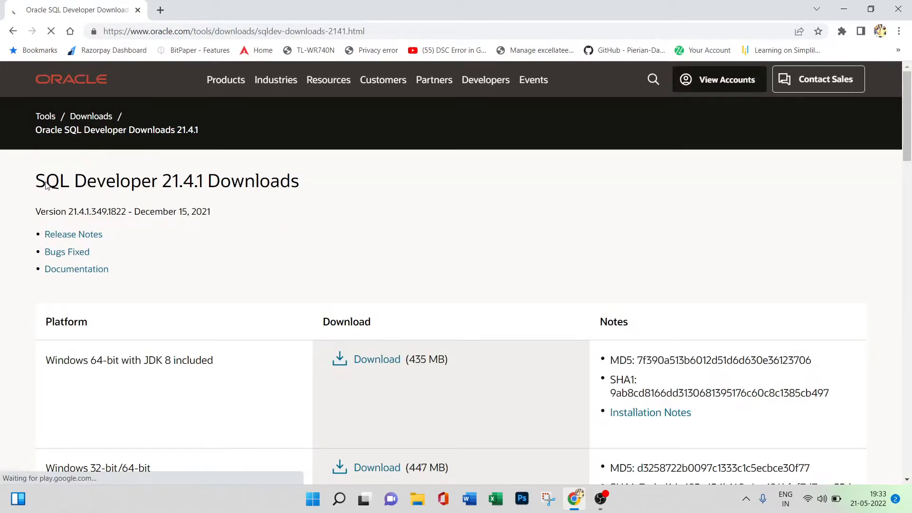
Choose the Windows 64-bit with JDK 8 included download of SQL Developer and accept the Oracle License Agreement.
scroll(367, 223, down, 5)
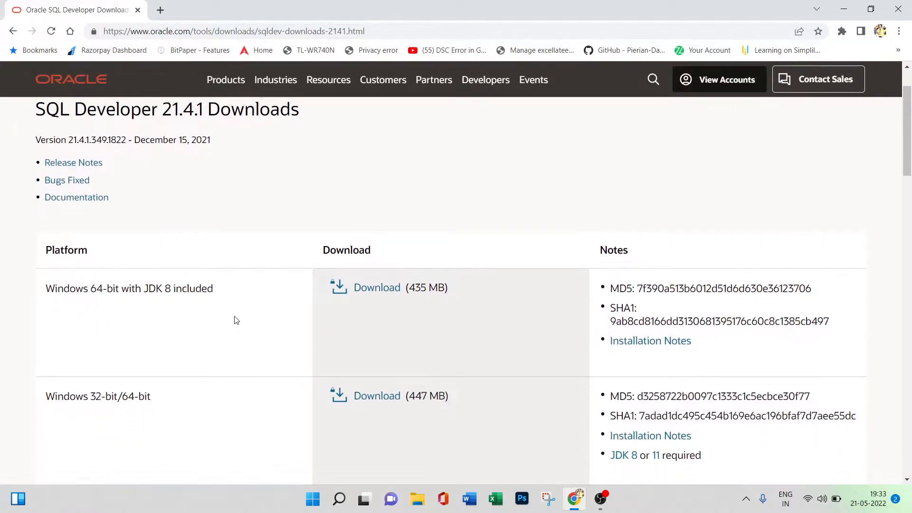
scroll(212, 286, down, 4)
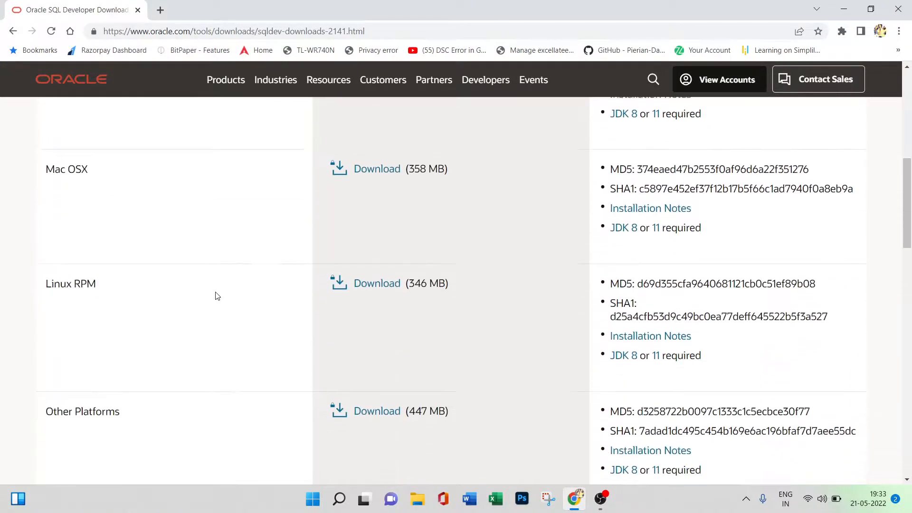
scroll(213, 295, up, 5)
click(374, 183)
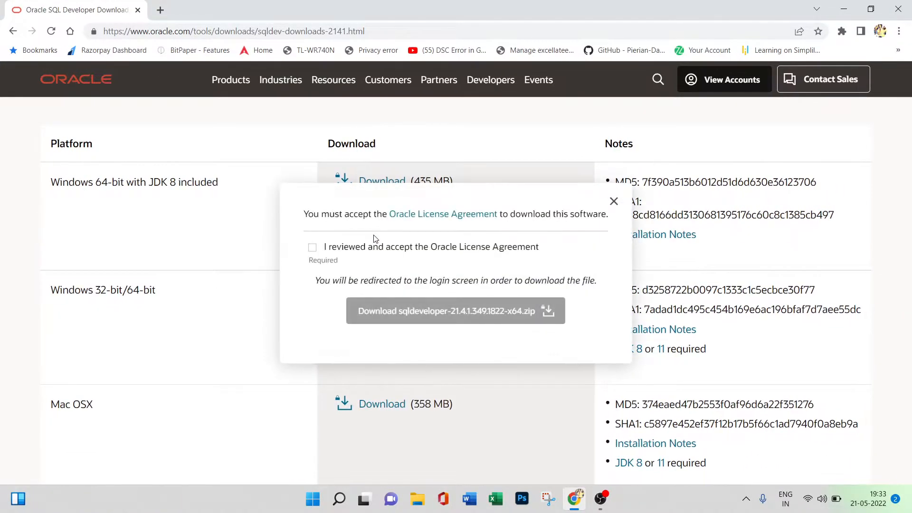
click(312, 248)
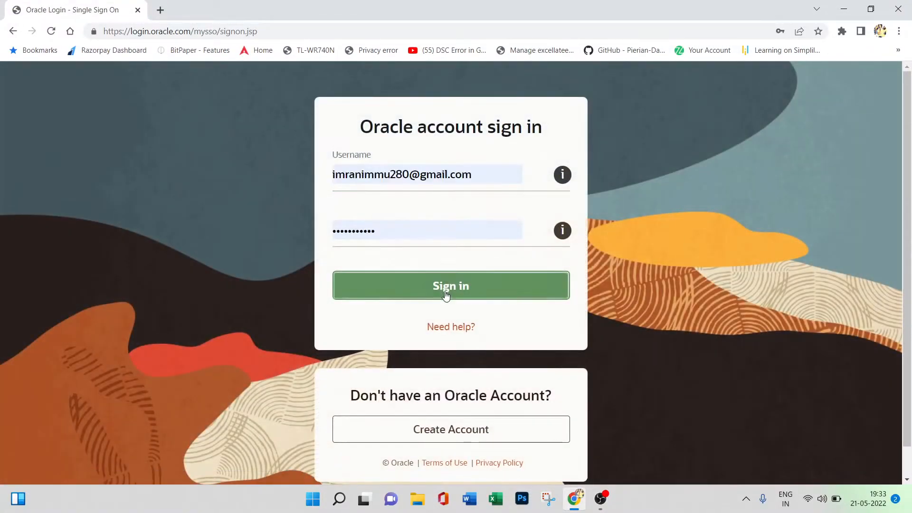
Sign in to the Oracle account to start the SQL Developer download and open the Downloads folder in File Explorer.
click(449, 292)
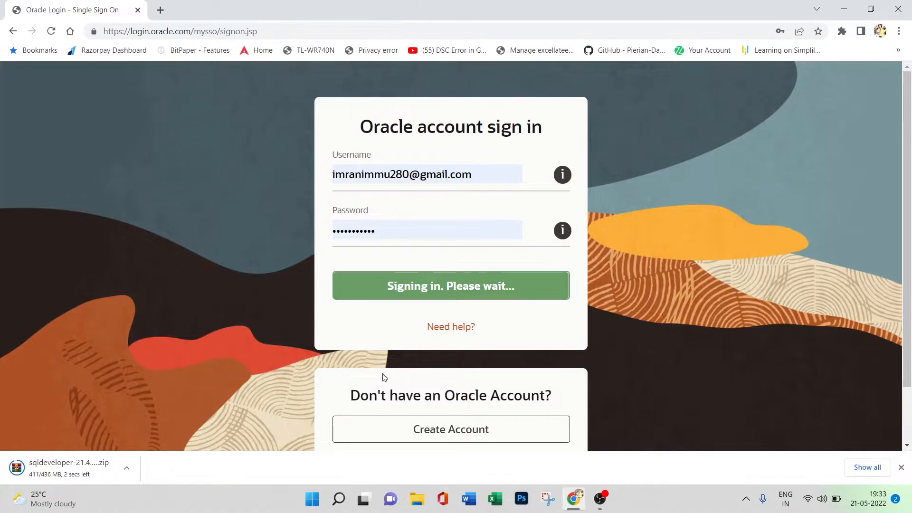
click(414, 508)
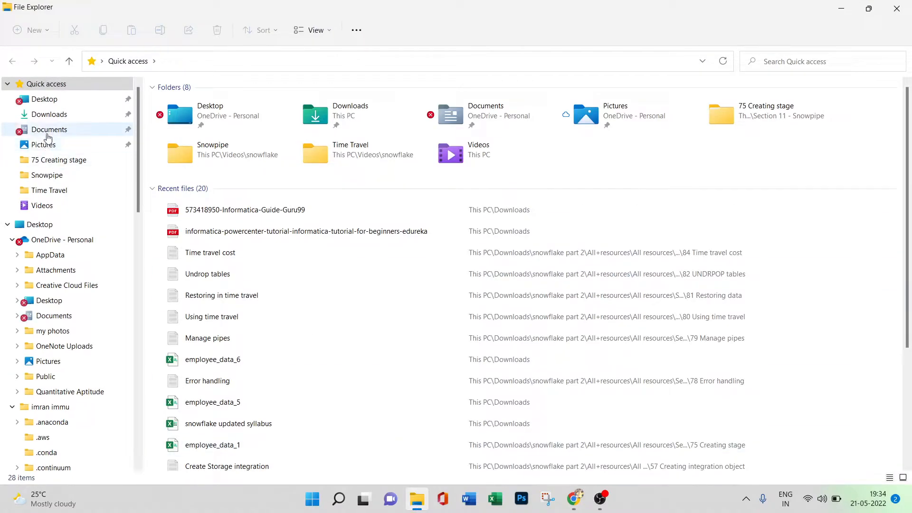
click(47, 114)
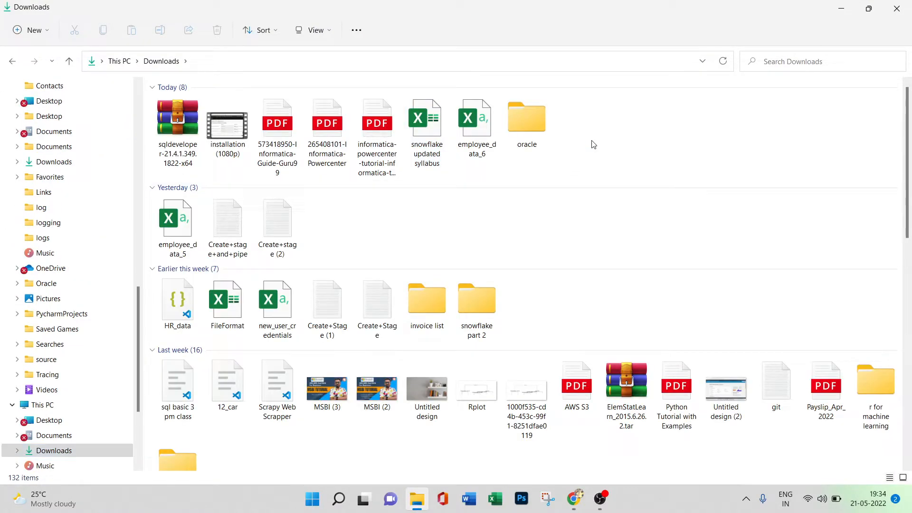
Create a new folder named "sql developer" in Downloads.
right_click(592, 143)
mouse_move(697, 216)
click(776, 218)
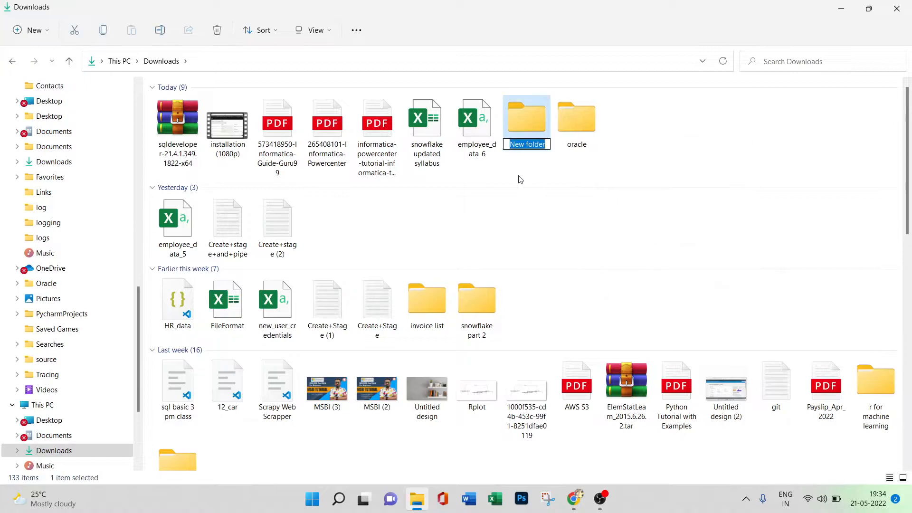
text(sql d)
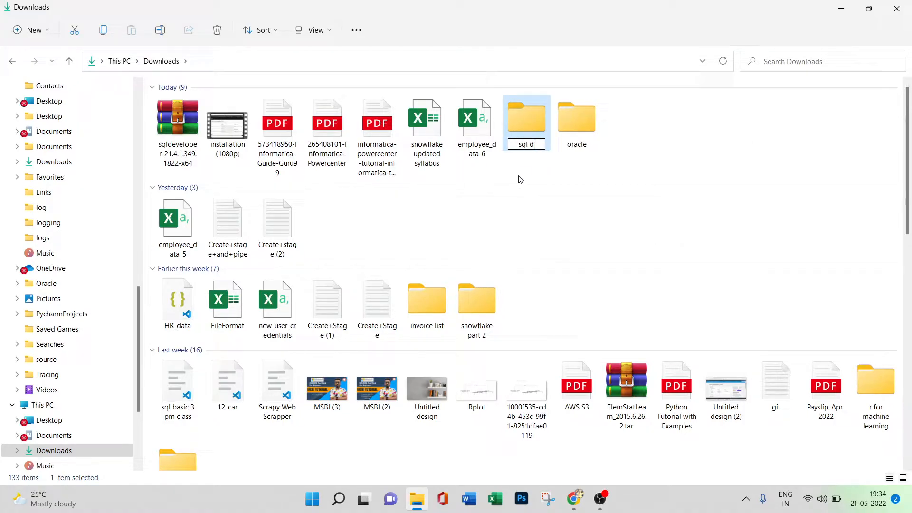
text(eveloper)
key(Return)
Locate the downloaded sqldeveloper-21.4.1.349.1822-x64 archive from Chrome and move it into the "sql developer" folder.
click(574, 499)
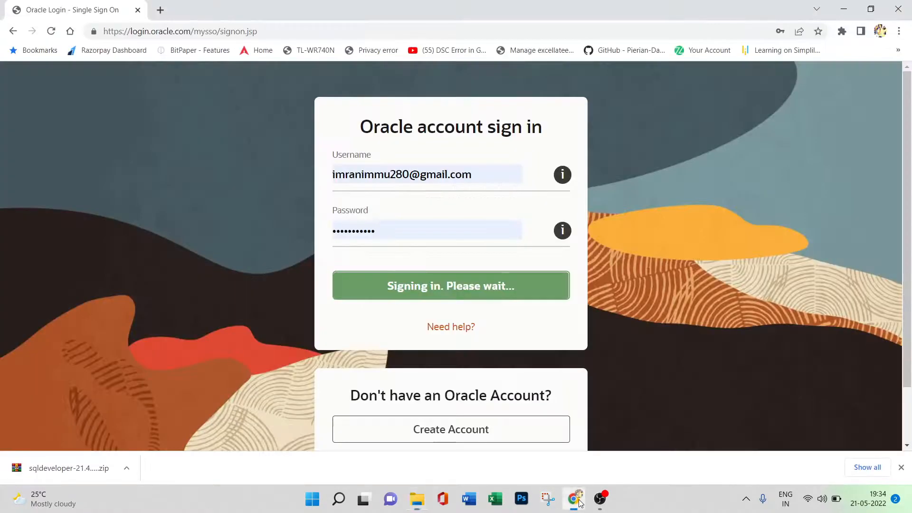
right_click(71, 467)
click(114, 430)
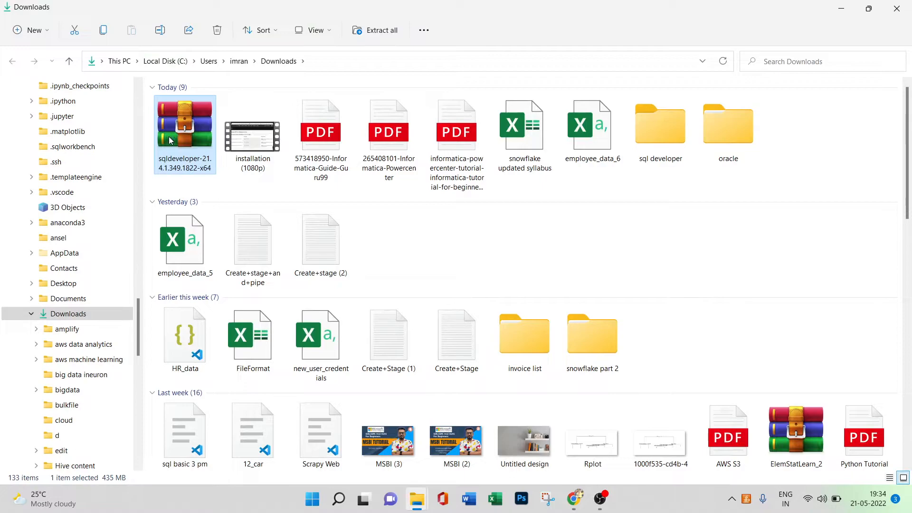
right_click(178, 152)
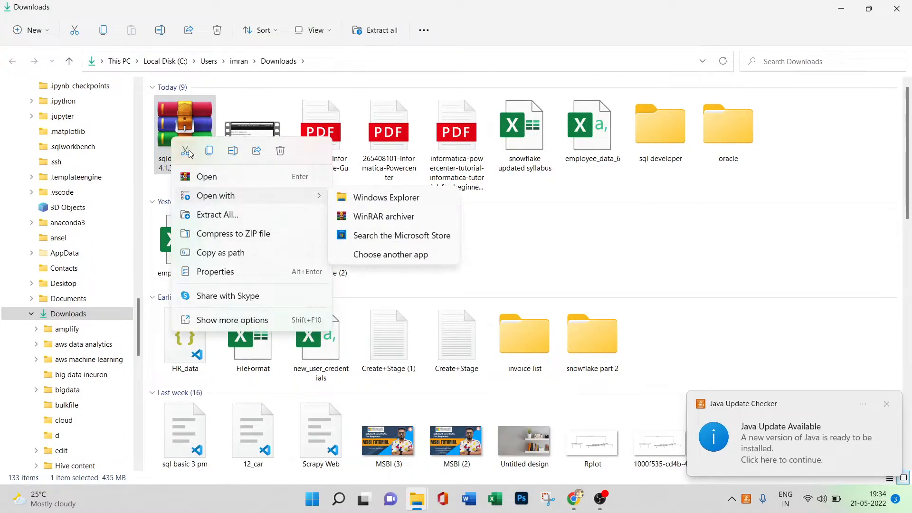
click(525, 226)
double_click(661, 128)
right_click(409, 174)
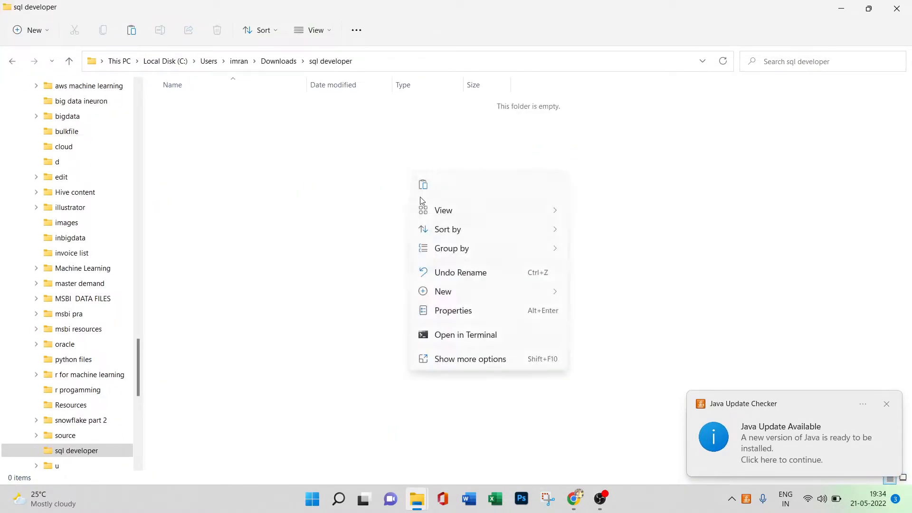
click(423, 187)
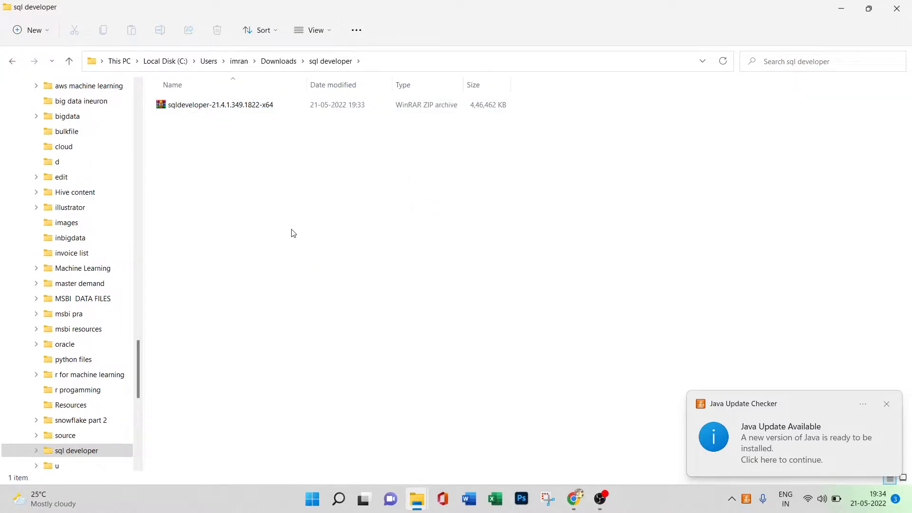
Extract all files of the sqldeveloper-21.4.1.349.1822-x64 archive into a folder of the same name beside it.
click(241, 107)
right_click(244, 108)
click(283, 187)
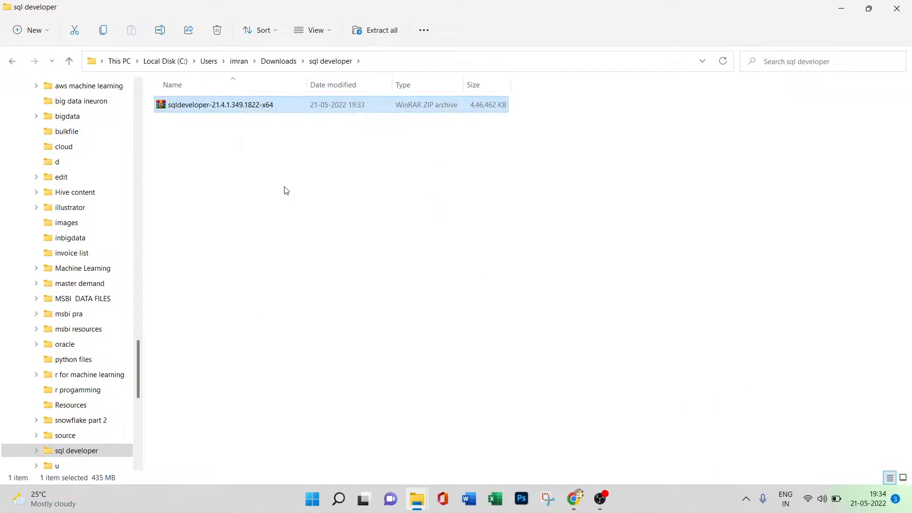
click(565, 370)
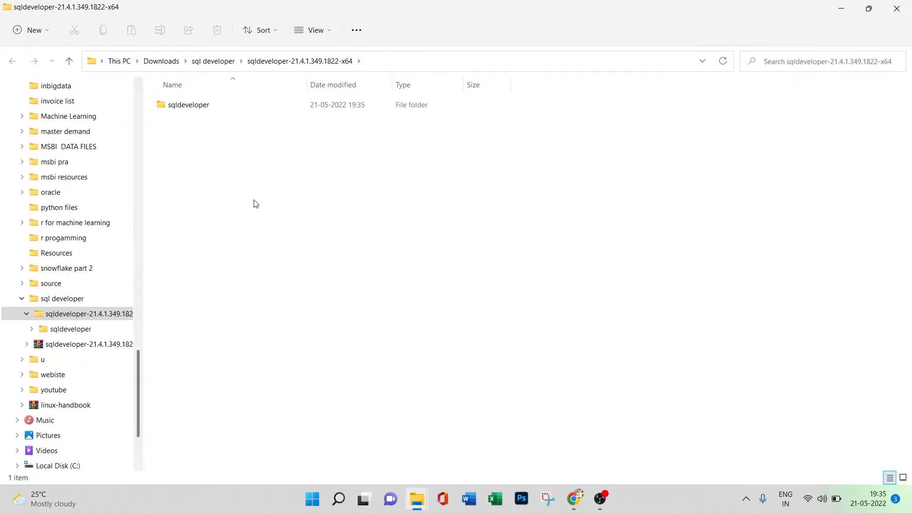
Launch the sqldeveloper application from the extracted sqldeveloper folder.
double_click(234, 114)
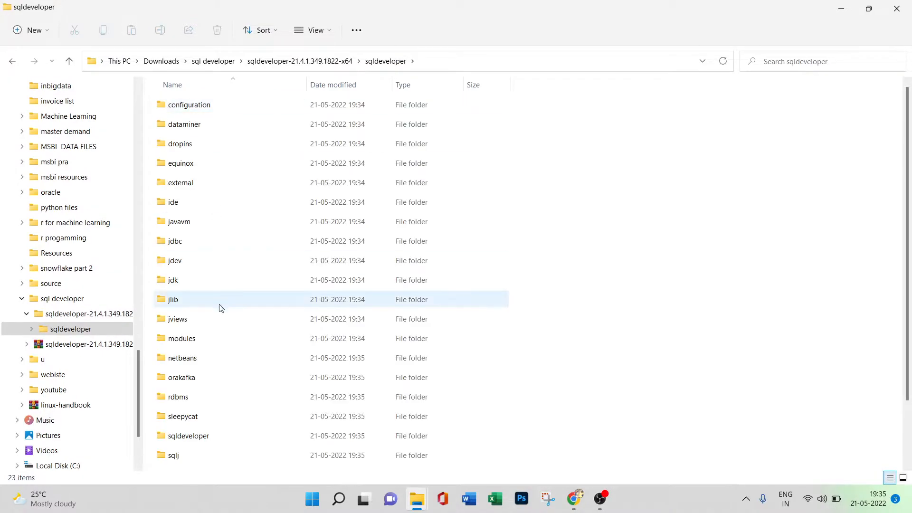
scroll(259, 361, down, 2)
double_click(250, 442)
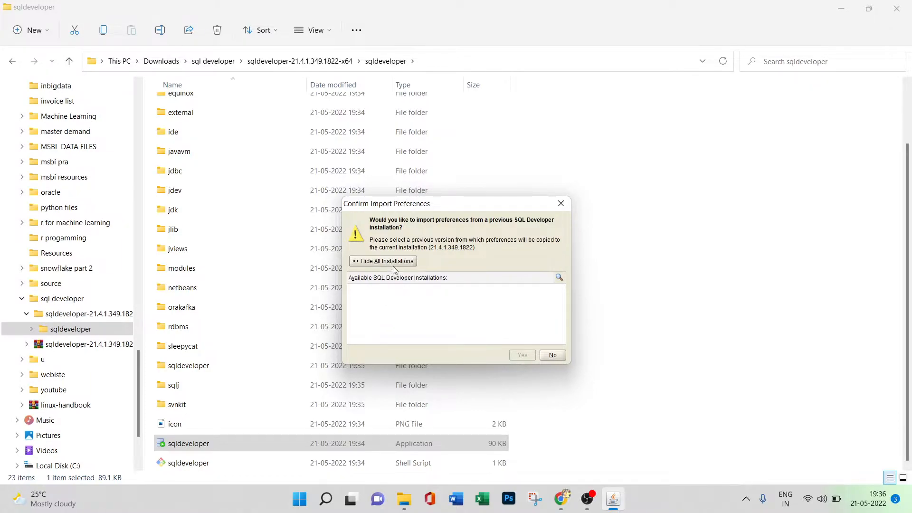
Try to pick the SQL Developer folder under AppData\Roaming as the previous installation for importing preferences.
click(558, 278)
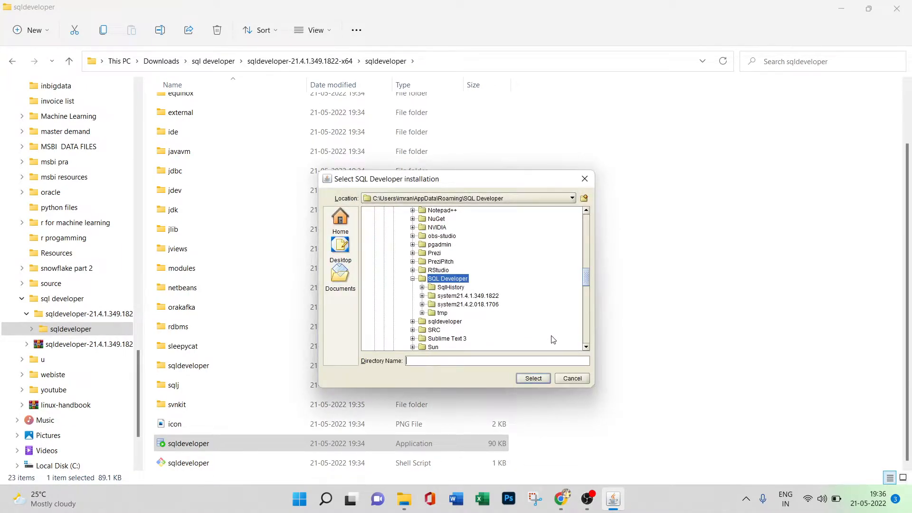
click(536, 378)
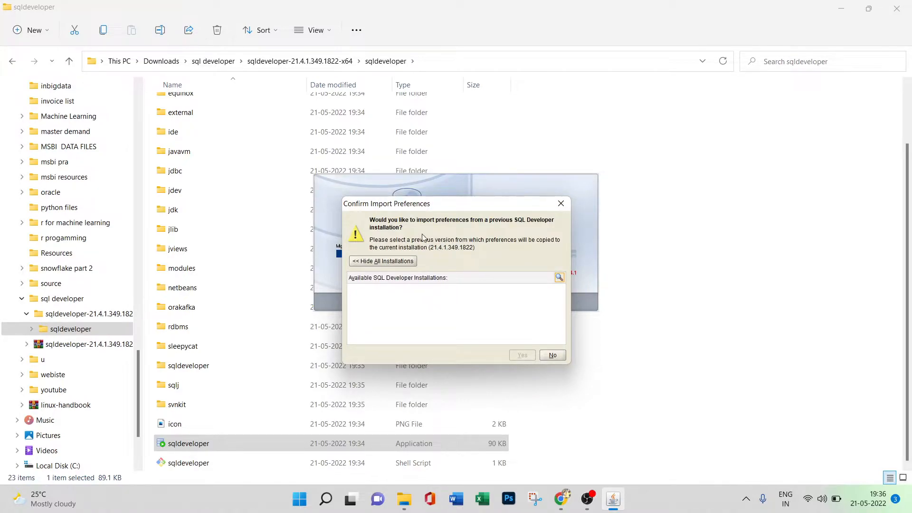
click(408, 260)
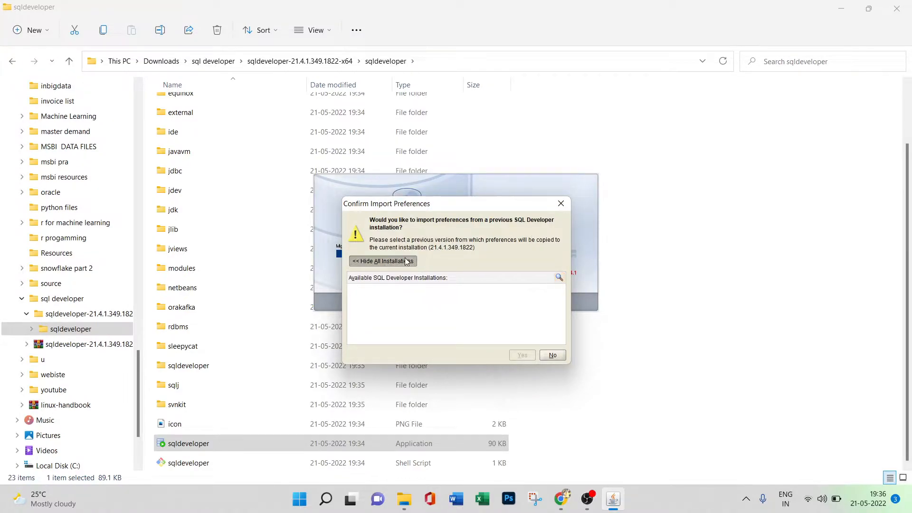
Skip importing preferences and allow automated usage reporting to Oracle.
click(546, 281)
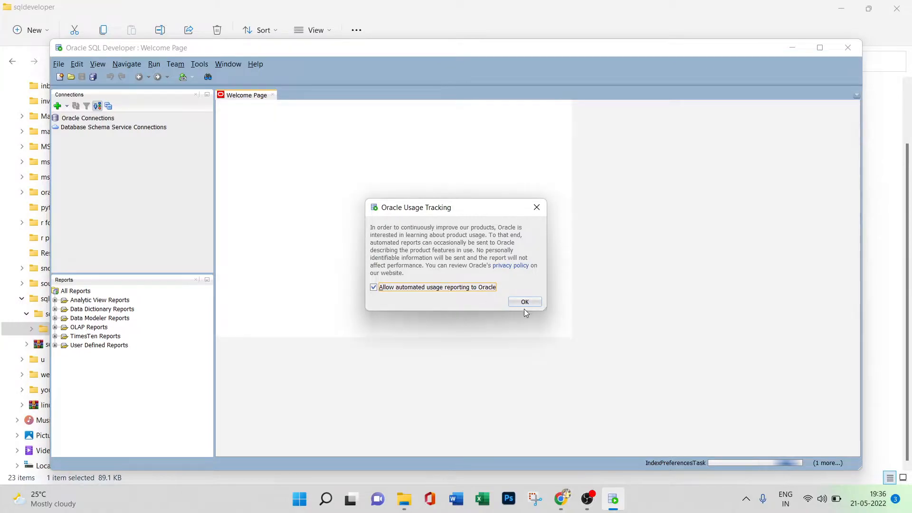
click(525, 301)
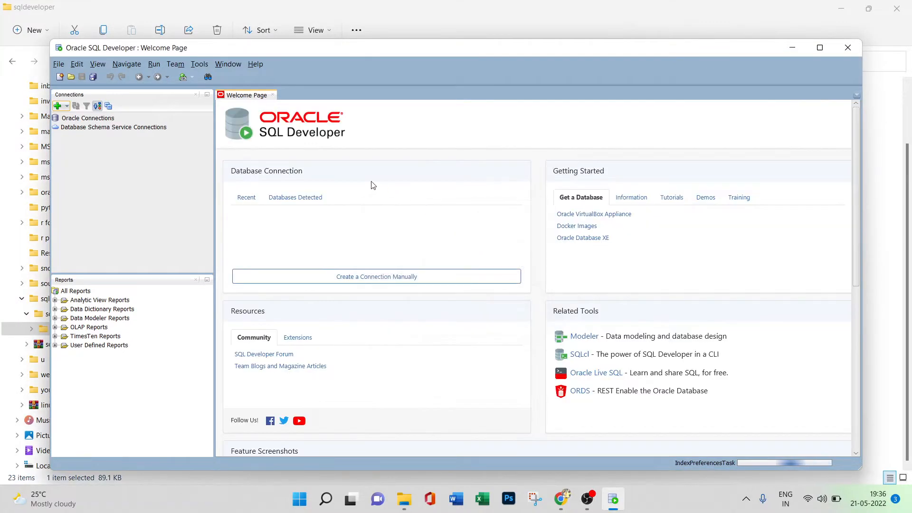
Look over the SQL Developer Welcome Page and maximize the program window.
scroll(401, 330, down, 3)
scroll(402, 329, up, 3)
scroll(401, 330, down, 2)
scroll(401, 323, up, 3)
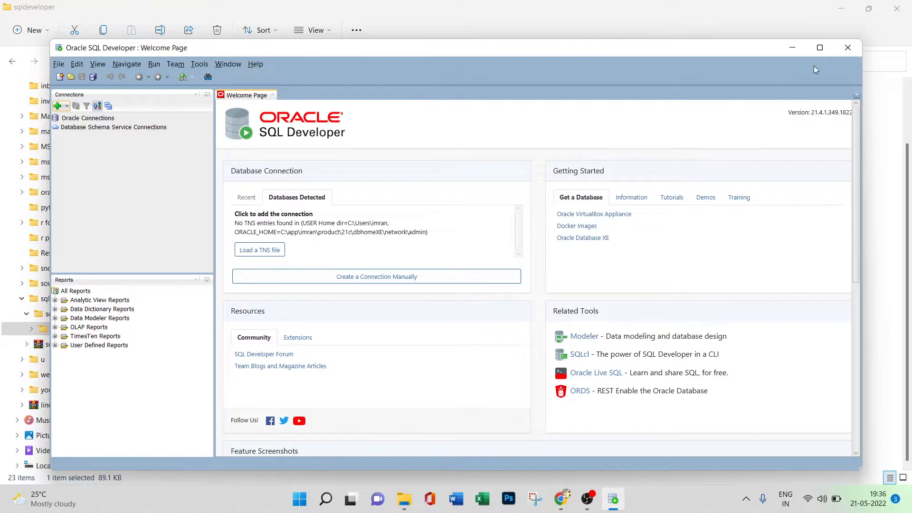
click(820, 48)
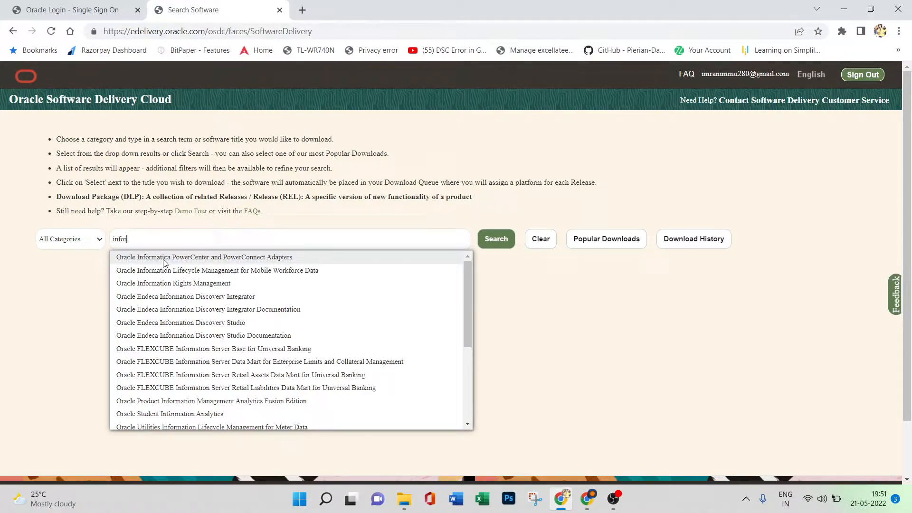
In Oracle Software Delivery Cloud, add Oracle Informatica PowerCenter and PowerConnect Adapters 7.9.6.4.0 to the downloads and continue to the download queue.
click(265, 258)
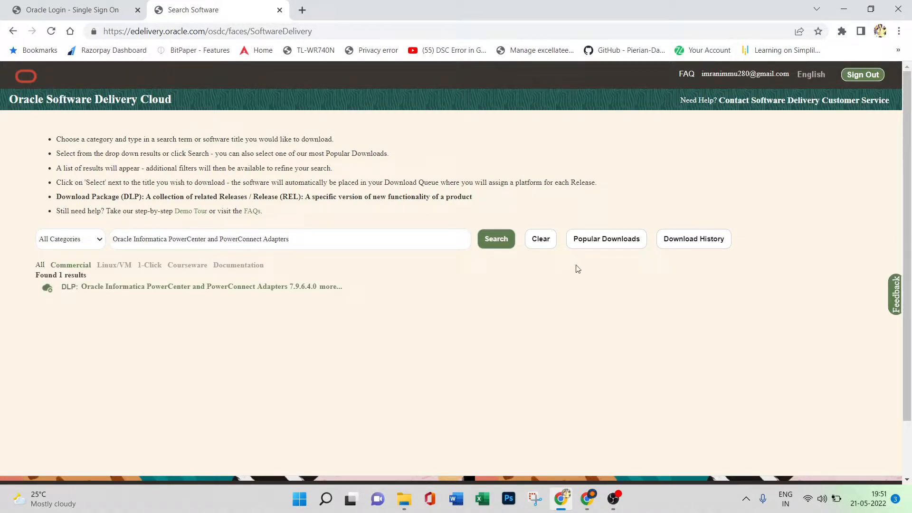
click(158, 289)
click(775, 139)
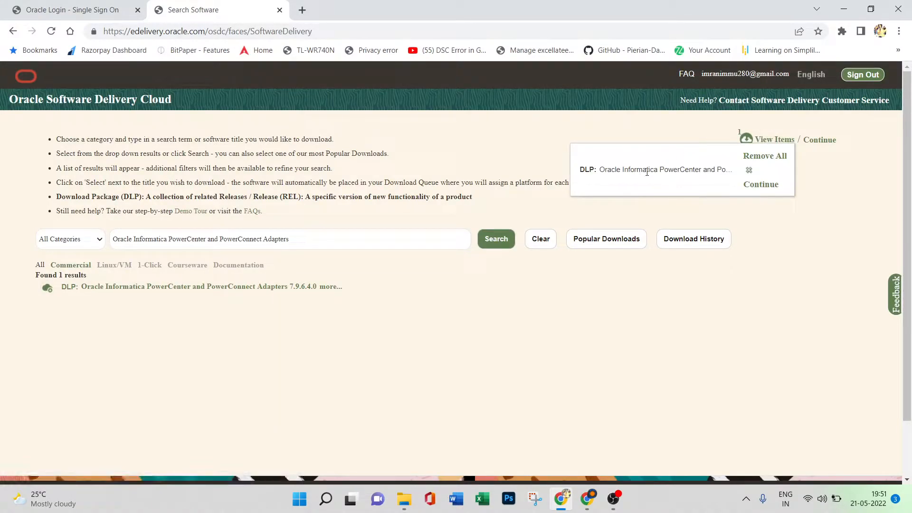
click(820, 140)
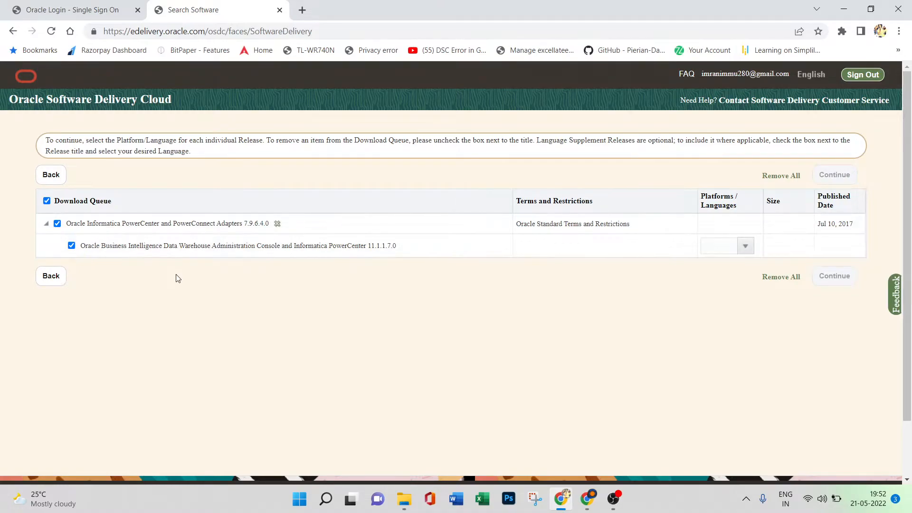
Set the platform of the queued Informatica PowerCenter release to Microsoft Windows x64 (64-bit).
click(744, 247)
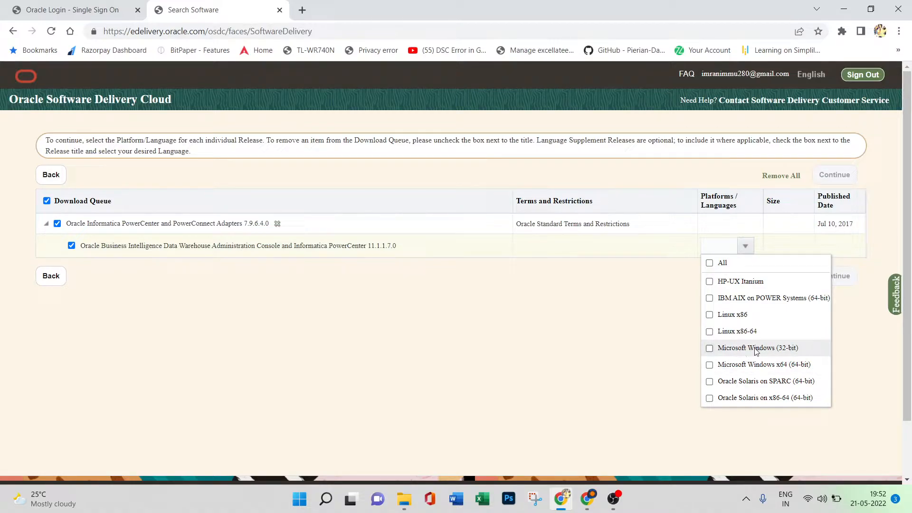
click(709, 365)
click(594, 322)
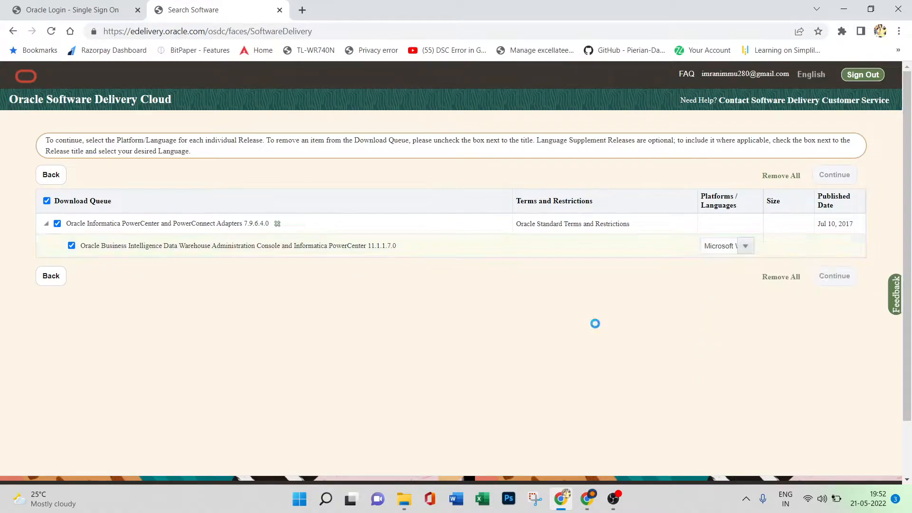
scroll(753, 309, down, 2)
scroll(853, 268, up, 2)
click(848, 283)
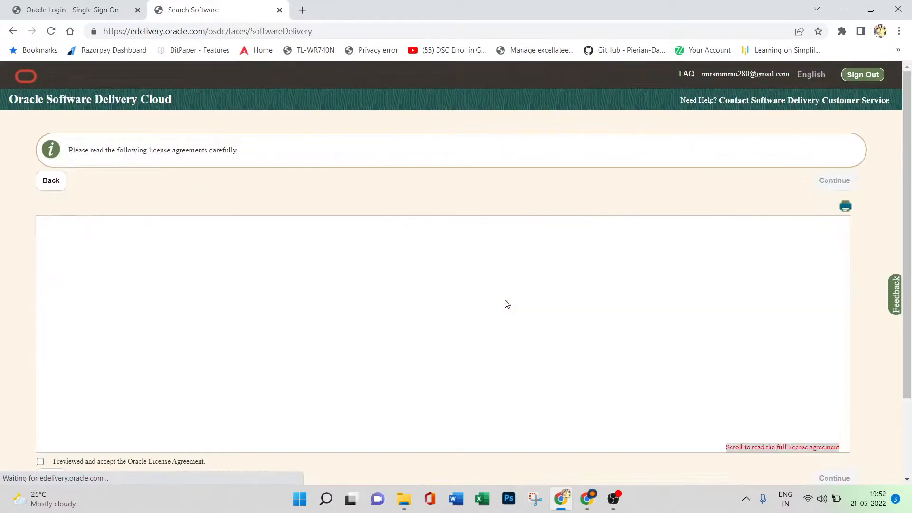
scroll(475, 300, down, 5)
scroll(456, 297, up, 10)
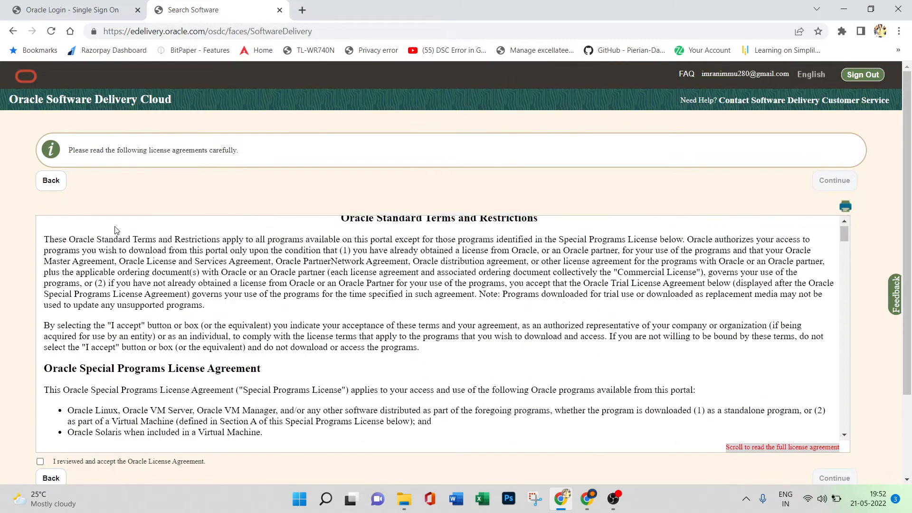
click(59, 183)
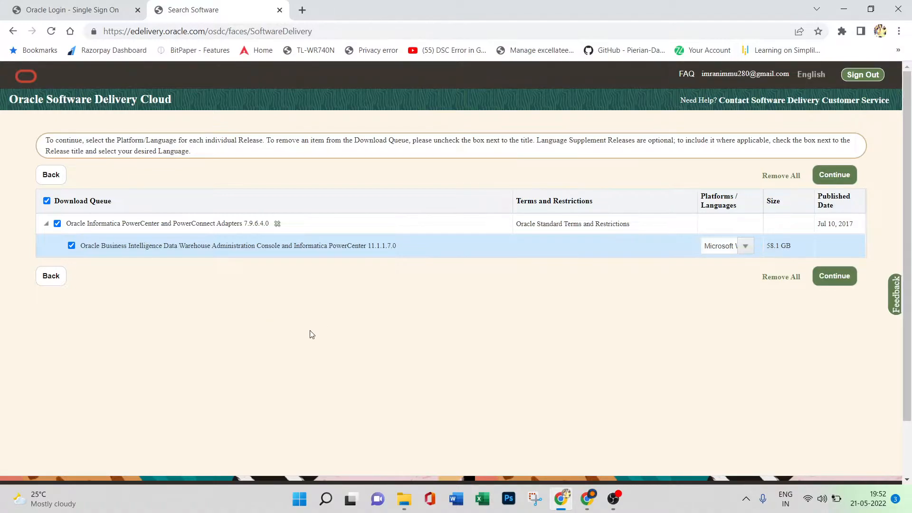
click(57, 224)
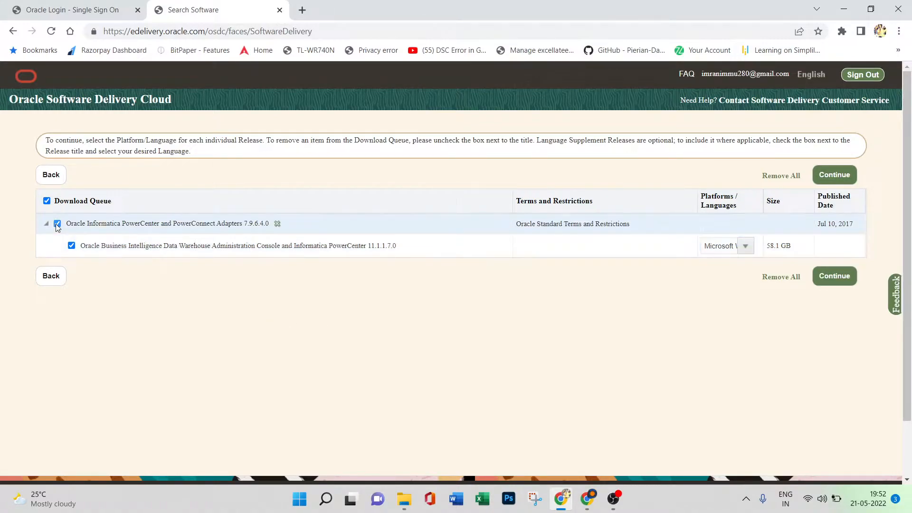
click(72, 246)
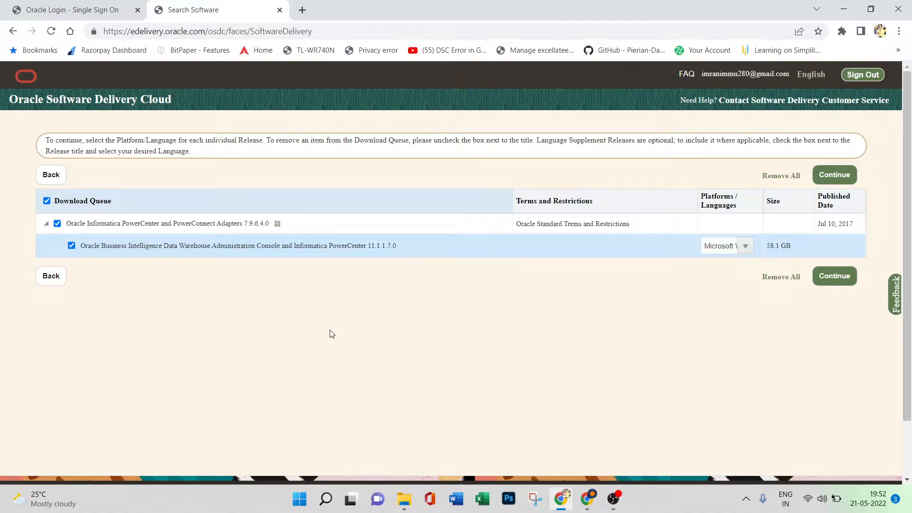
scroll(402, 331, down, 2)
scroll(402, 330, up, 2)
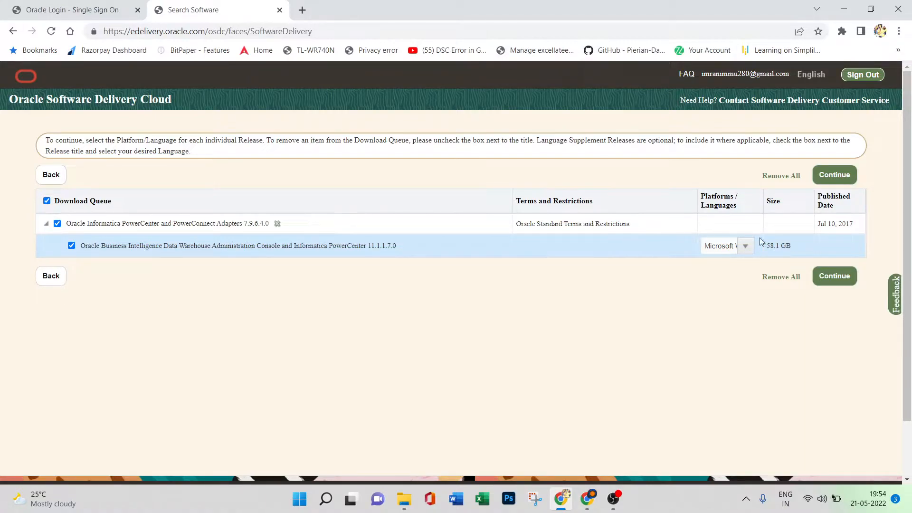
Check the queued release's platform selection, continue to the license terms and accept the Oracle License Agreement.
click(745, 246)
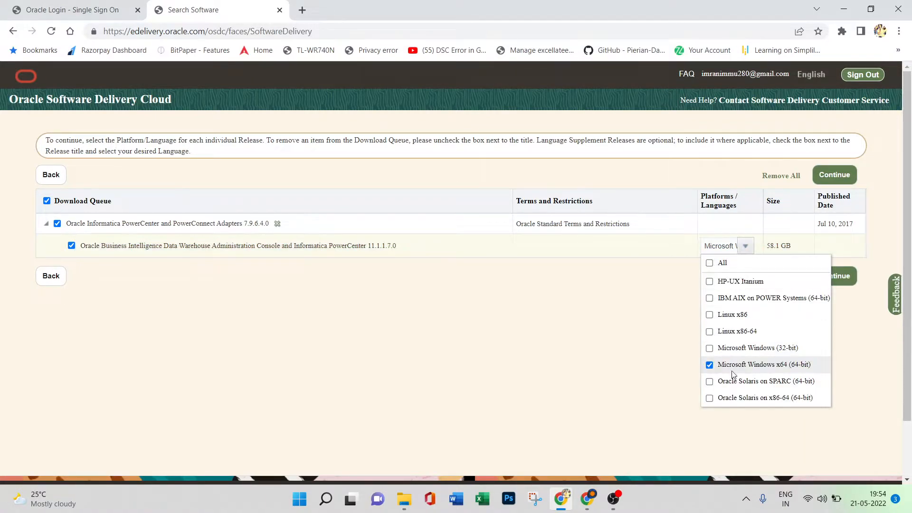
click(829, 276)
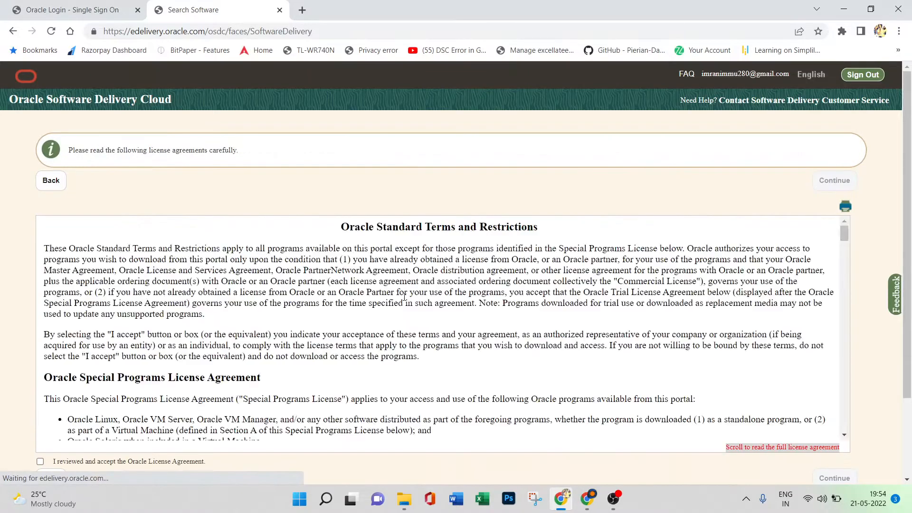
scroll(404, 298, down, 12)
scroll(388, 187, down, 2)
scroll(389, 187, down, 5)
click(40, 356)
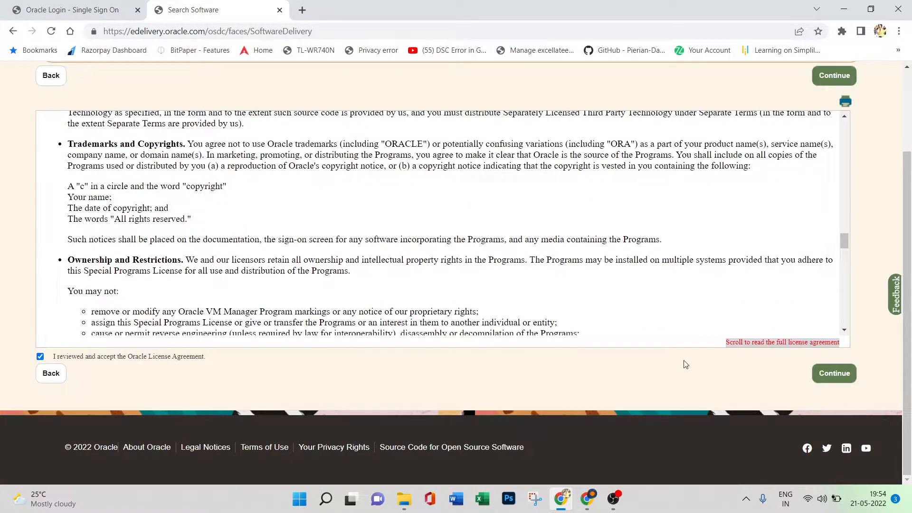
Continue past the license agreement to the file list and deselect all files of Oracle Informatica PowerCenter and PowerConnect Adapters 7.9.6.4.0.
click(835, 373)
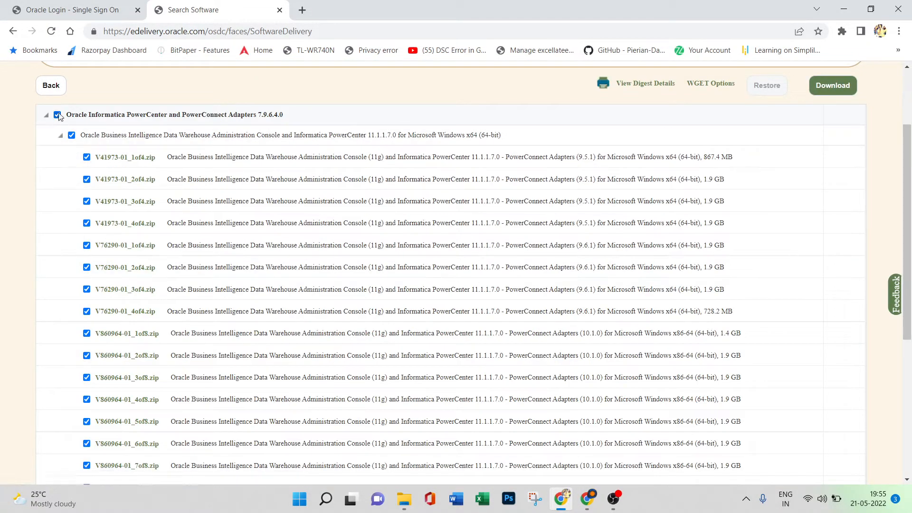
click(57, 115)
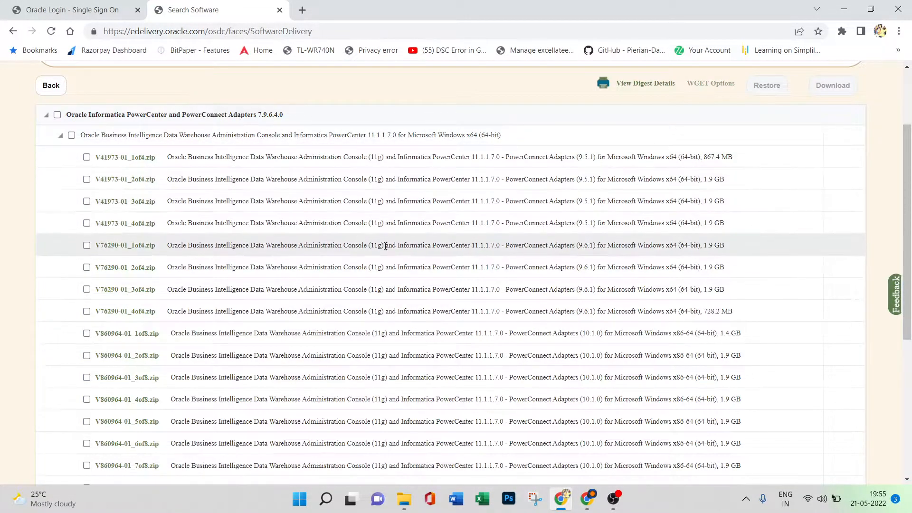
scroll(427, 237, down, 1)
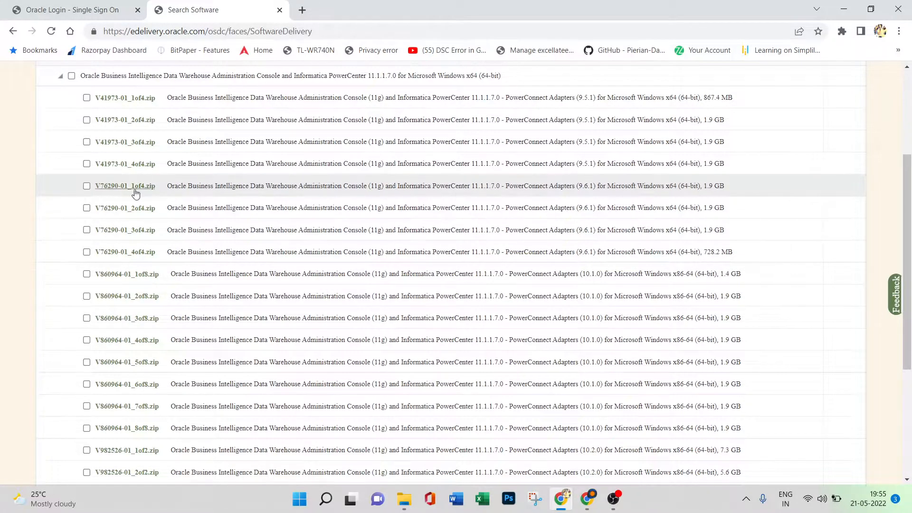
Select the four V76290-01 zip files of PowerConnect Adapters (9.6.1) for Microsoft Windows x64 and download the Oracle Download Manager for them.
click(87, 186)
click(86, 208)
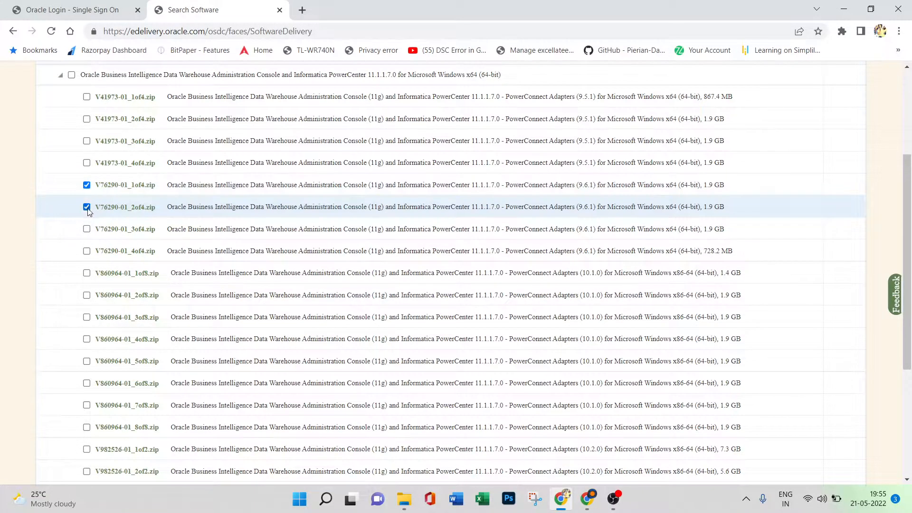
click(87, 230)
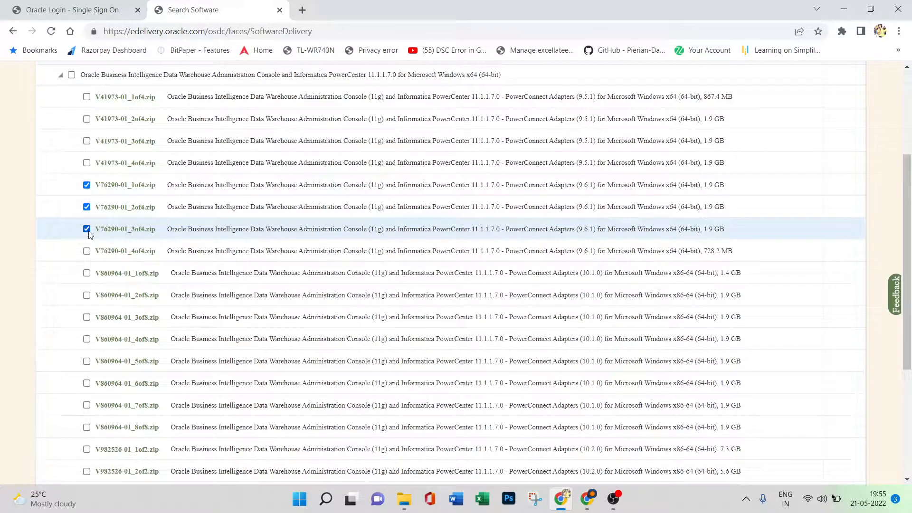
click(87, 252)
scroll(469, 264, down, 5)
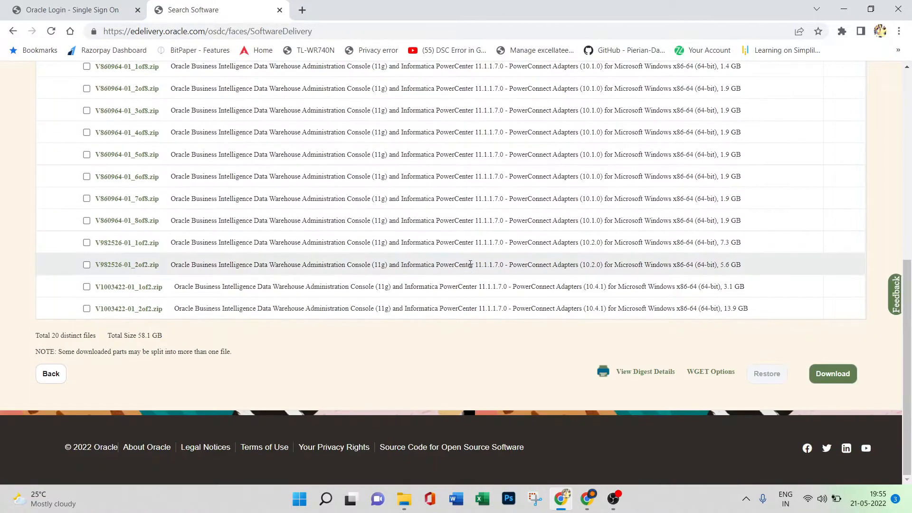
click(830, 373)
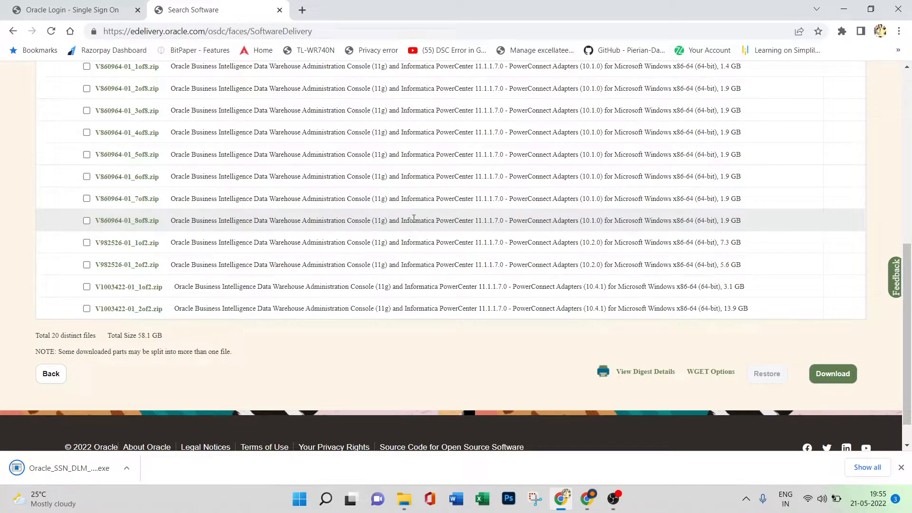
scroll(418, 217, up, 5)
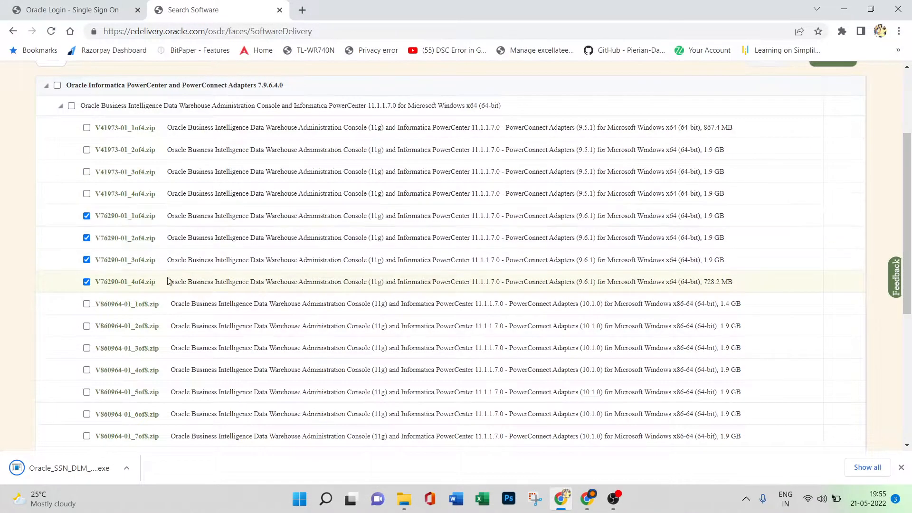
scroll(375, 285, down, 5)
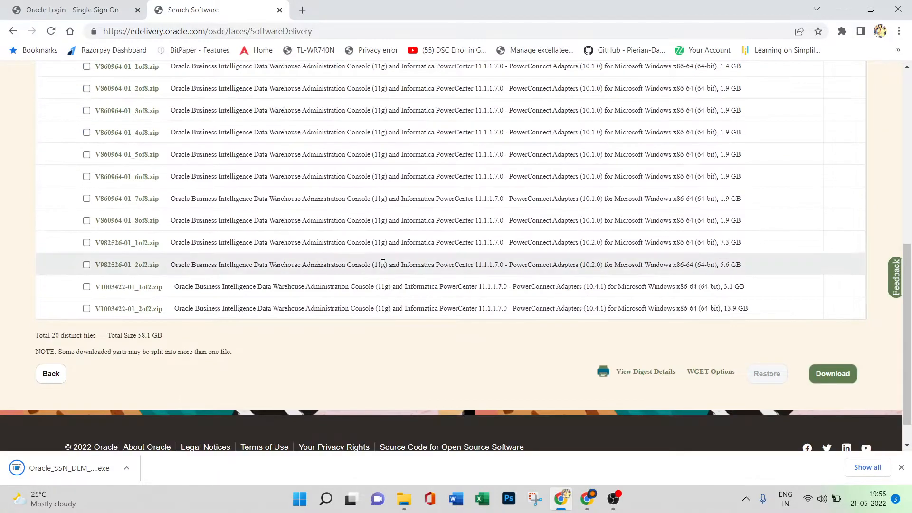
scroll(383, 264, up, 5)
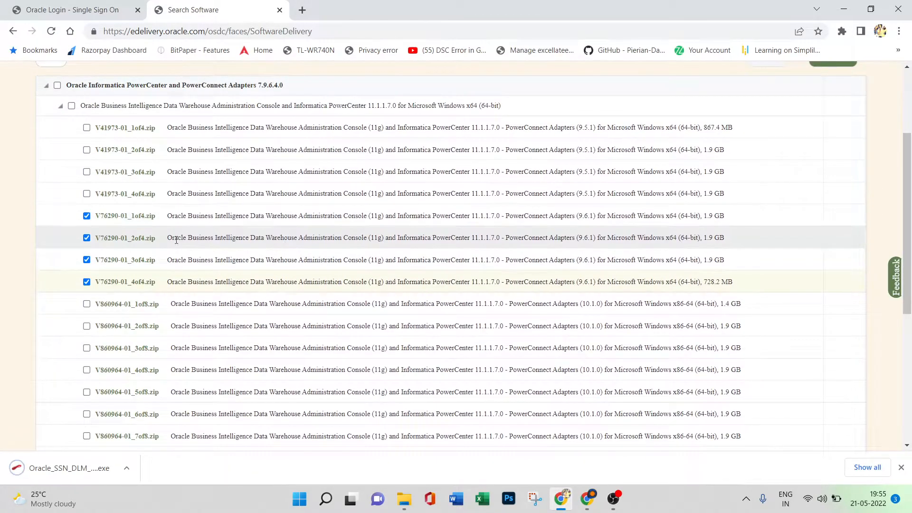
scroll(378, 287, down, 5)
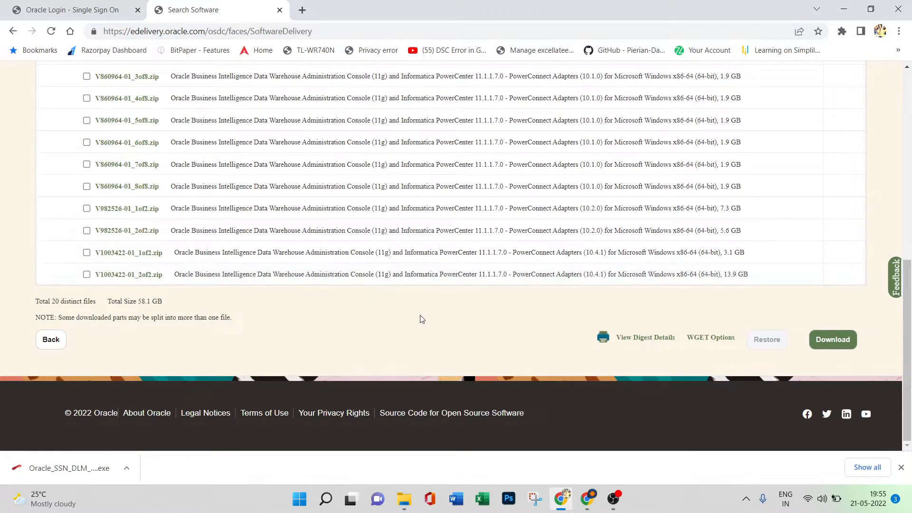
scroll(393, 288, up, 8)
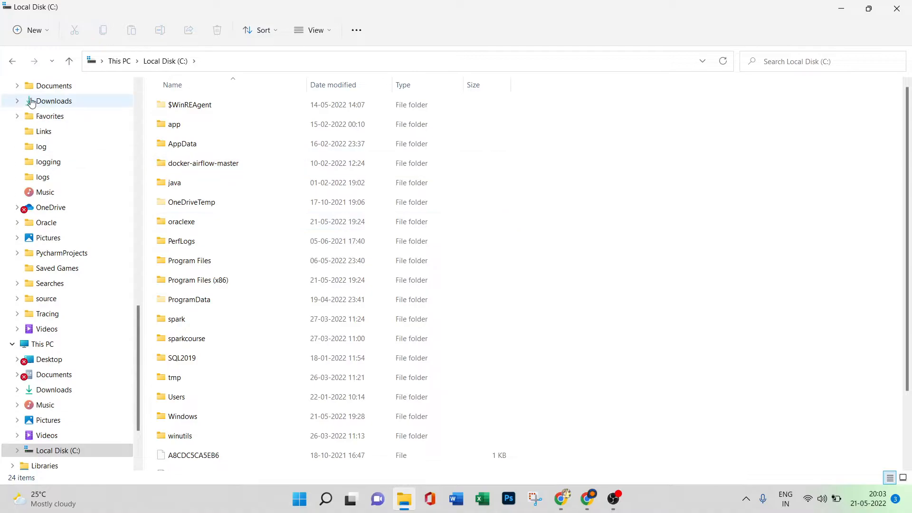
Launch the downloaded Oracle_SSN_DLM_05211429 program from the Downloads folder and bring its download location window in front of the browser.
click(29, 102)
click(181, 134)
double_click(179, 133)
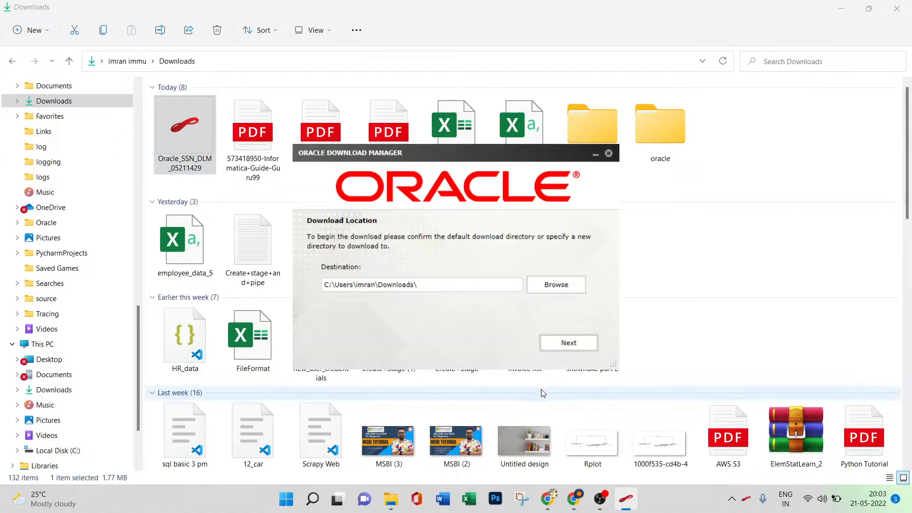
click(549, 499)
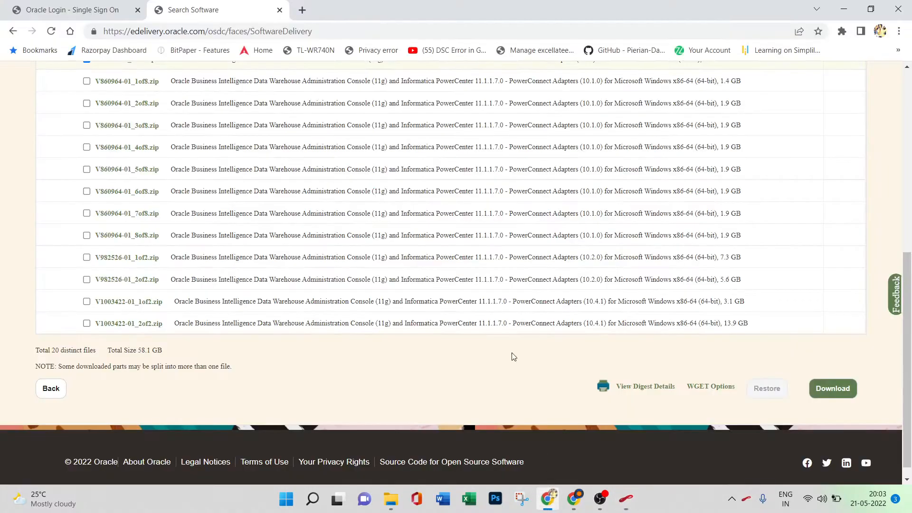
click(628, 497)
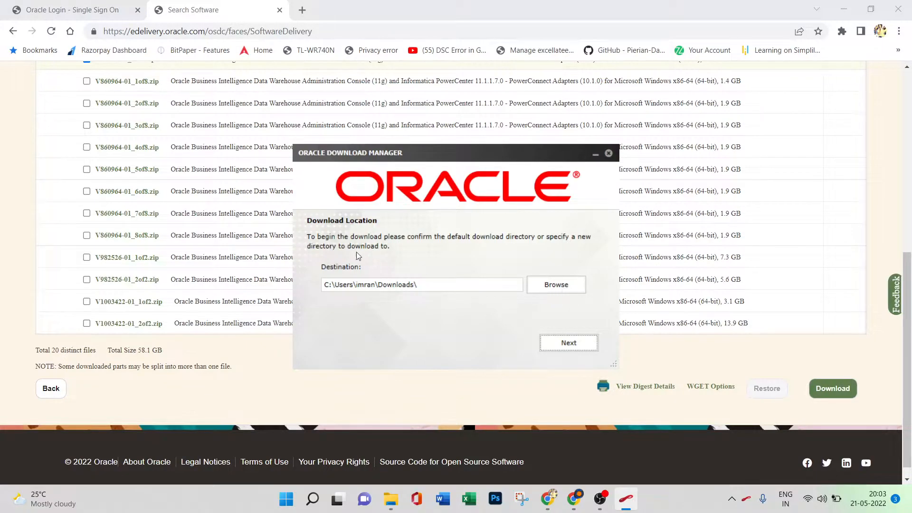
Set the download destination to C:\informatica\, start downloading the Informatica files and minimize the download manager.
click(556, 284)
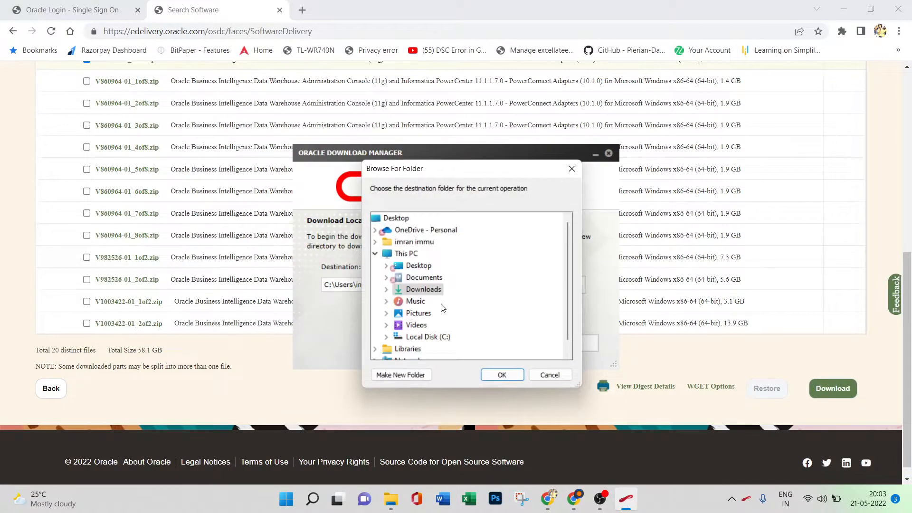
double_click(433, 338)
scroll(433, 309, down, 1)
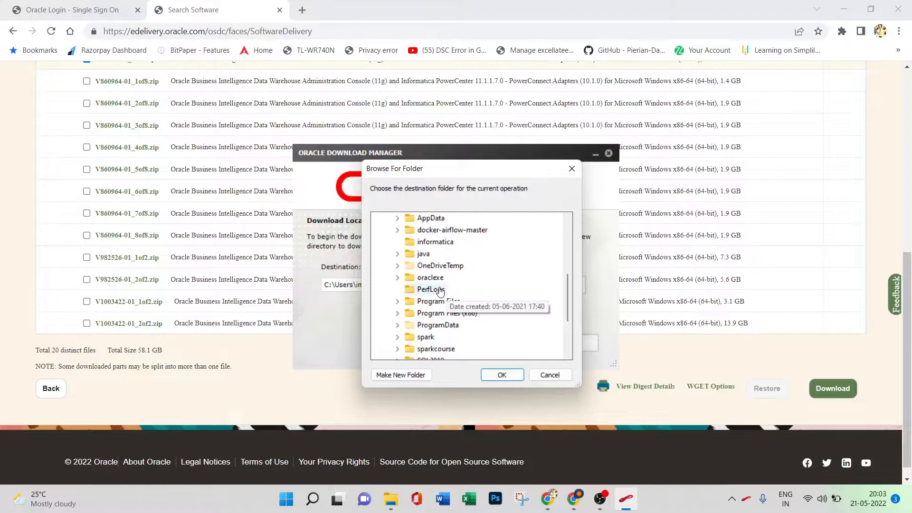
click(436, 243)
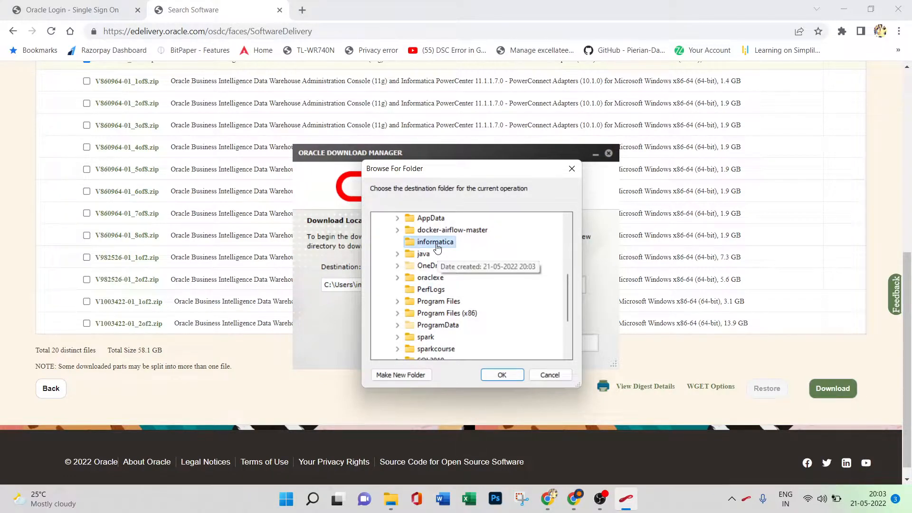
click(502, 375)
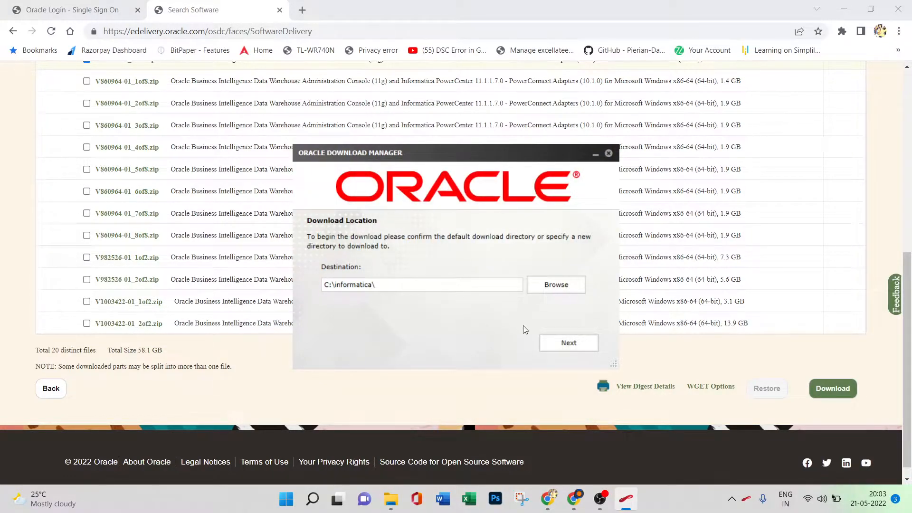
click(552, 348)
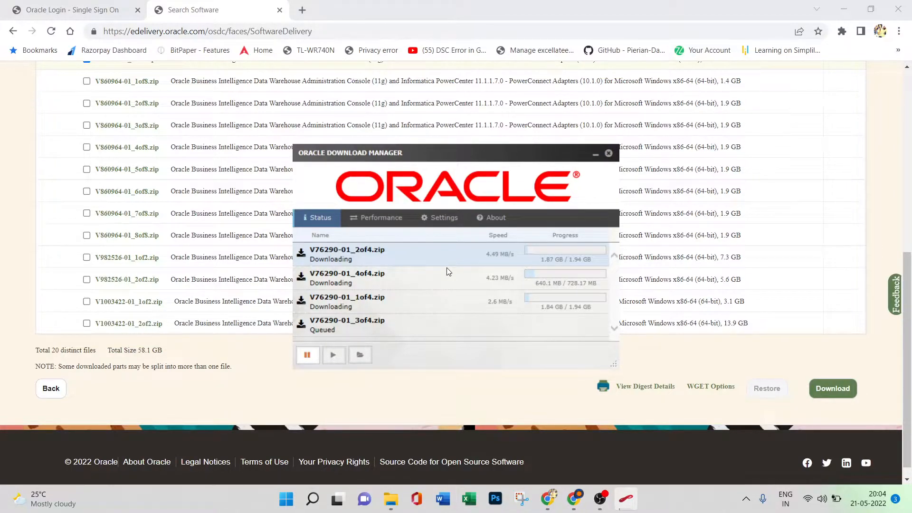
click(595, 157)
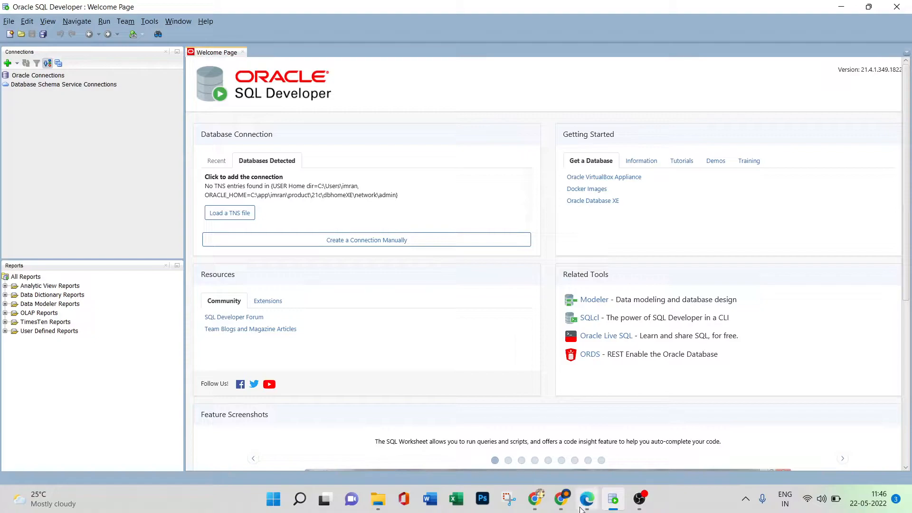
Switch to Microsoft Edge, open the Oracle Database XE login page and log in as sys with the account password.
mouse_move(587, 499)
click(577, 439)
click(516, 241)
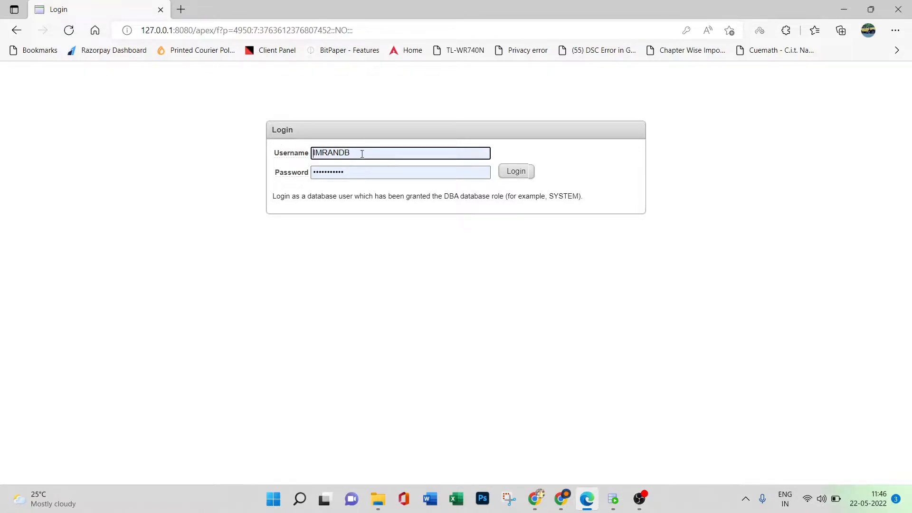
drag(354, 153, 312, 153)
key(BackSpace)
text(sys)
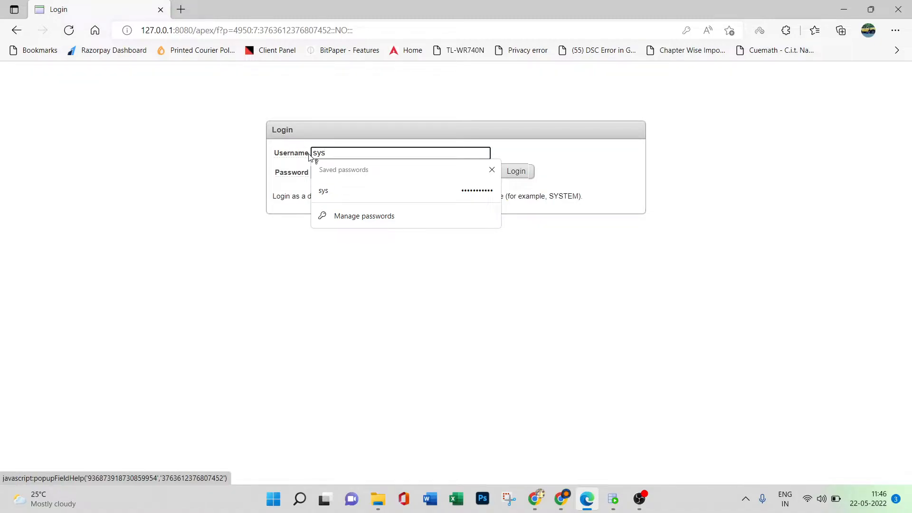
click(141, 162)
drag(346, 173, 302, 175)
key(BackSpace)
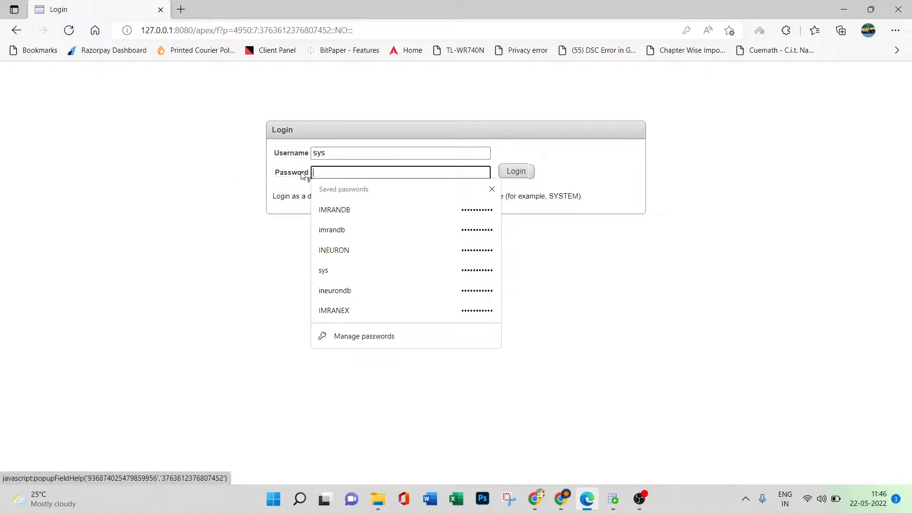
text(sys)
click(517, 172)
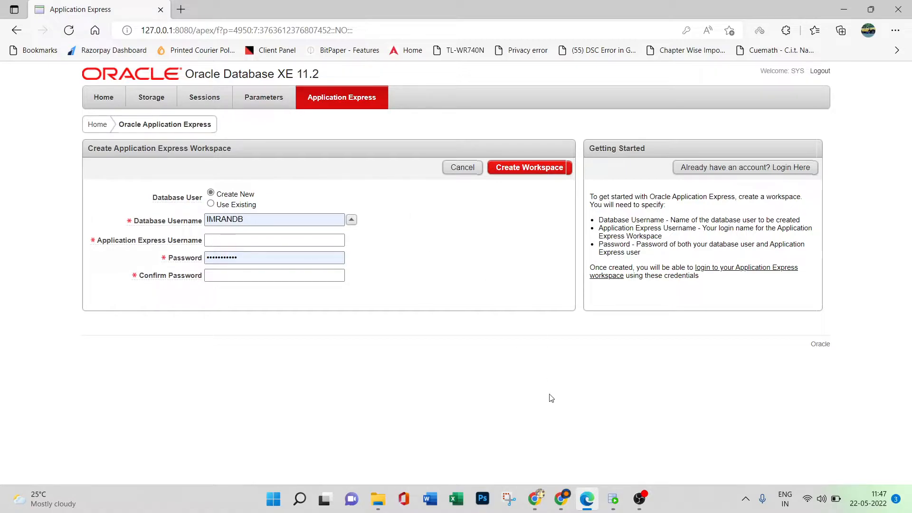
Switch to Oracle SQL Developer and start a new database connection named systemdb.
click(612, 495)
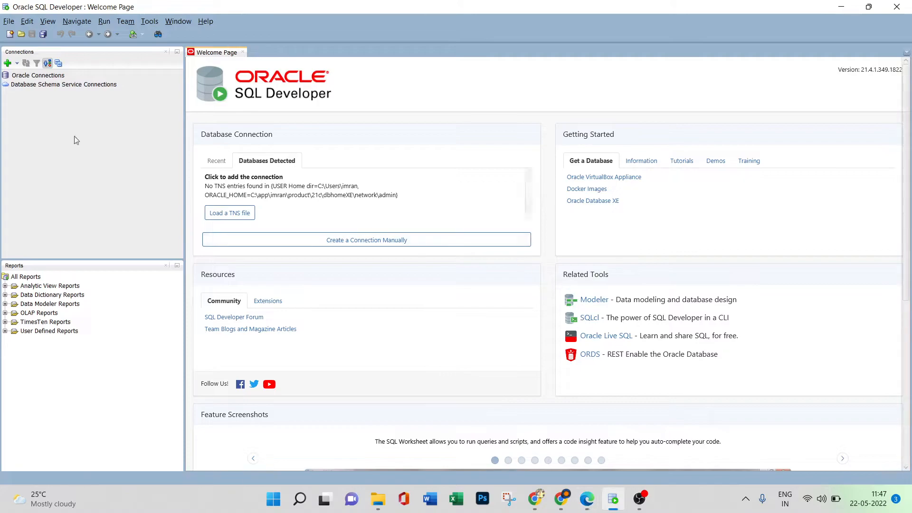
click(9, 66)
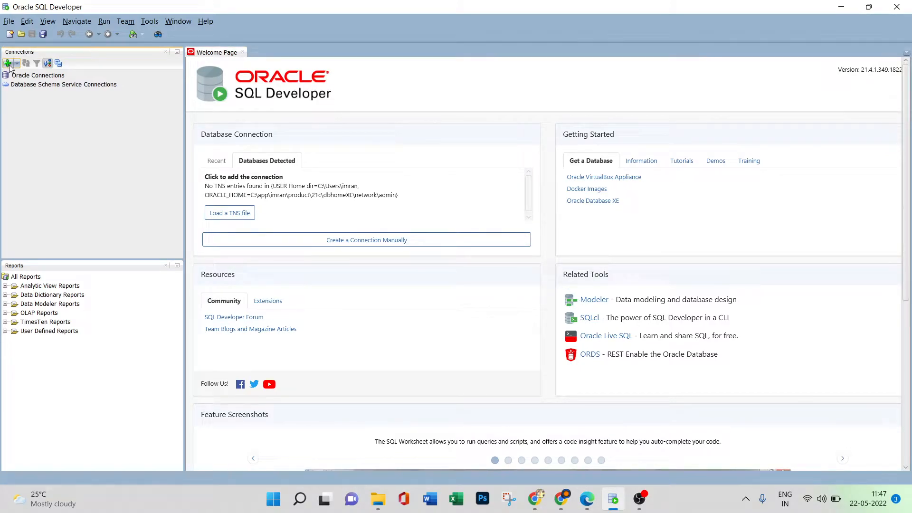
click(9, 66)
text(systemdb)
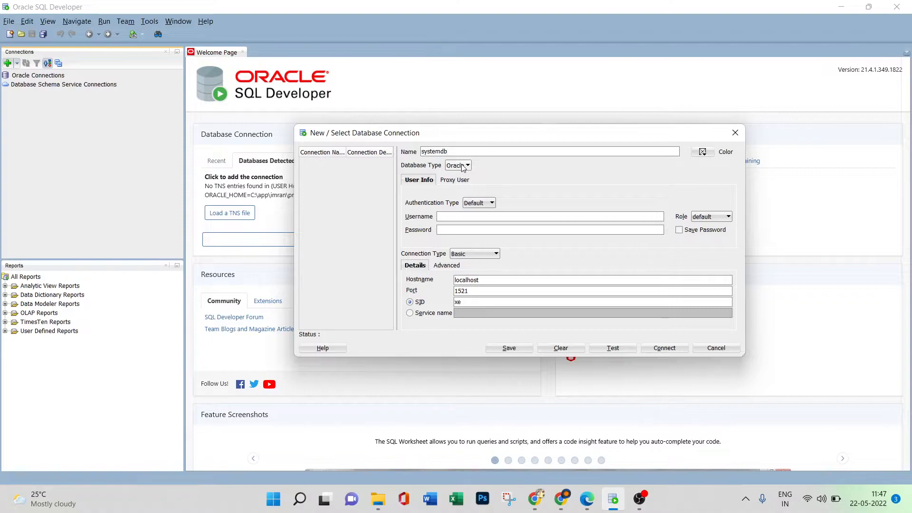
Enter sys as the connection's username, fill in the account password and keep the Basic connection type.
click(464, 218)
text(sys)
click(455, 230)
text(•••)
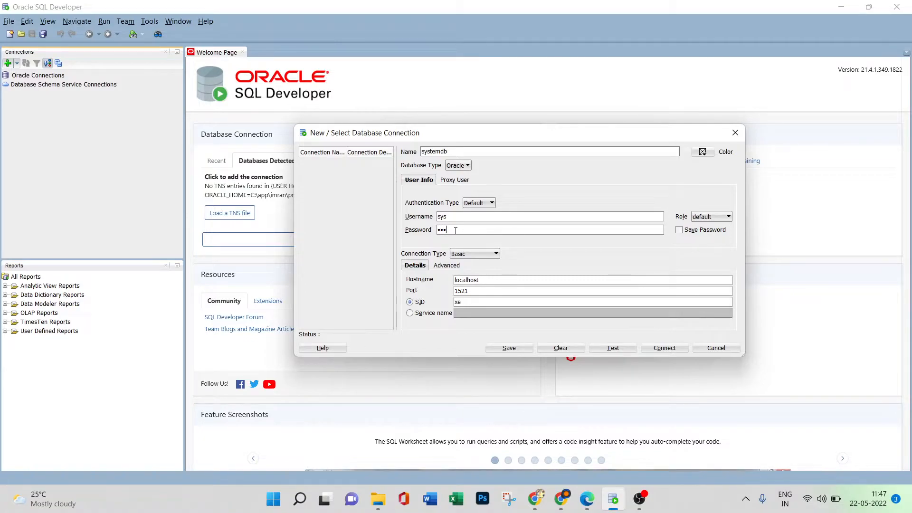
click(489, 257)
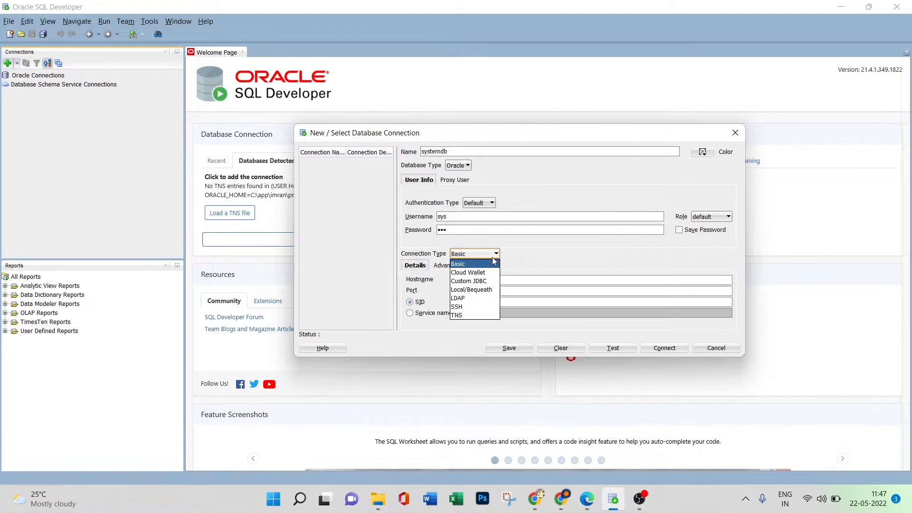
click(556, 254)
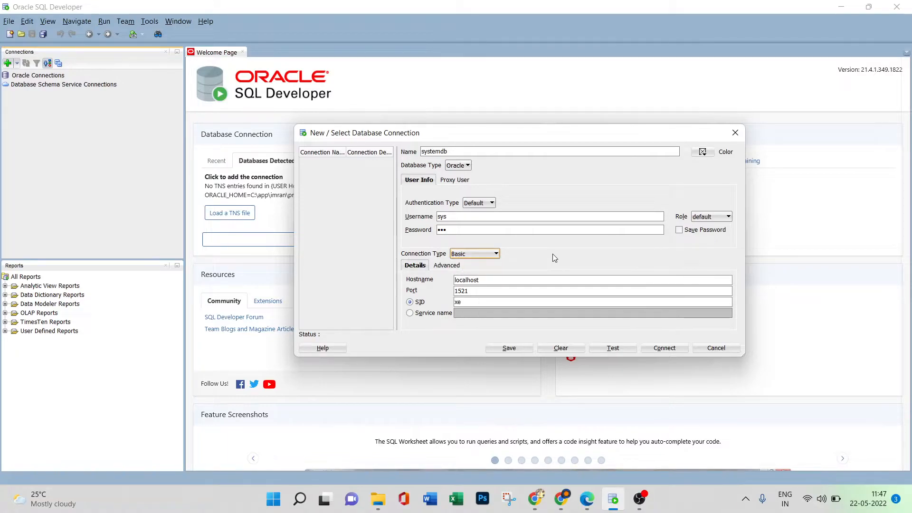
Set the connection's role to SYSDBA, test it and connect to systemdb.
click(714, 218)
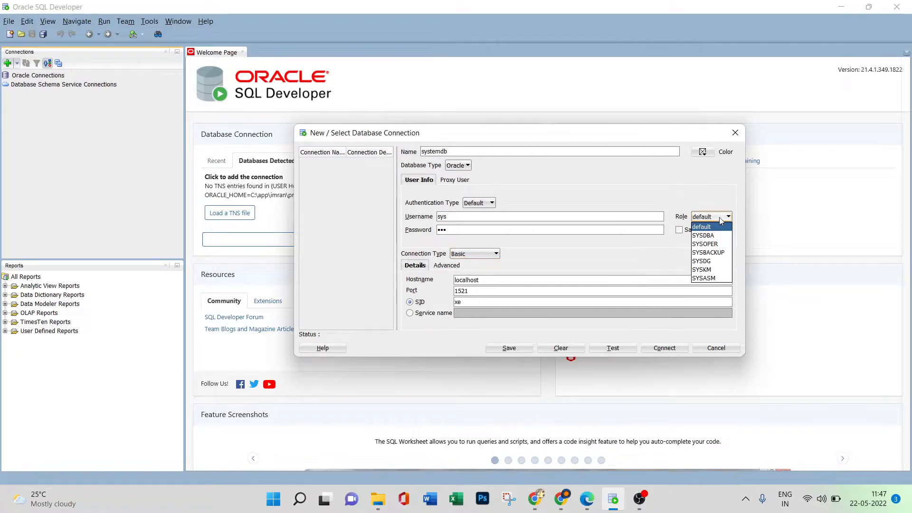
click(716, 234)
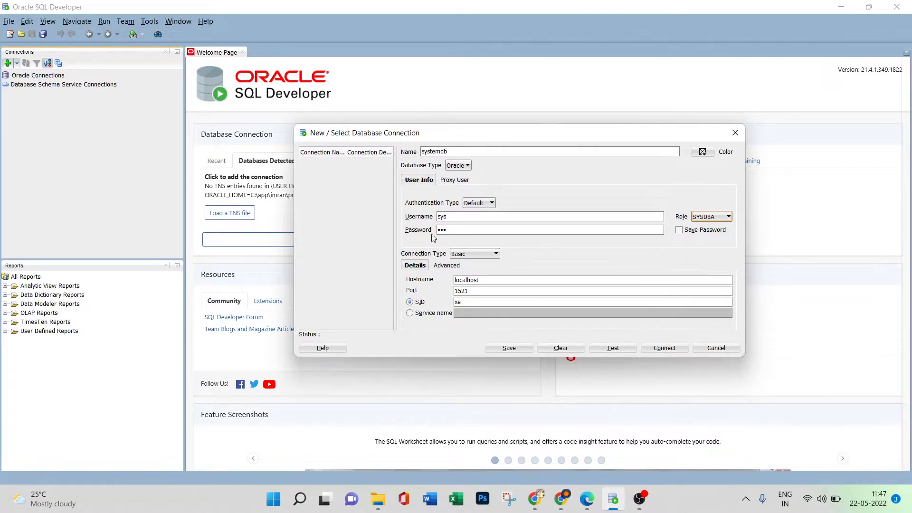
click(618, 349)
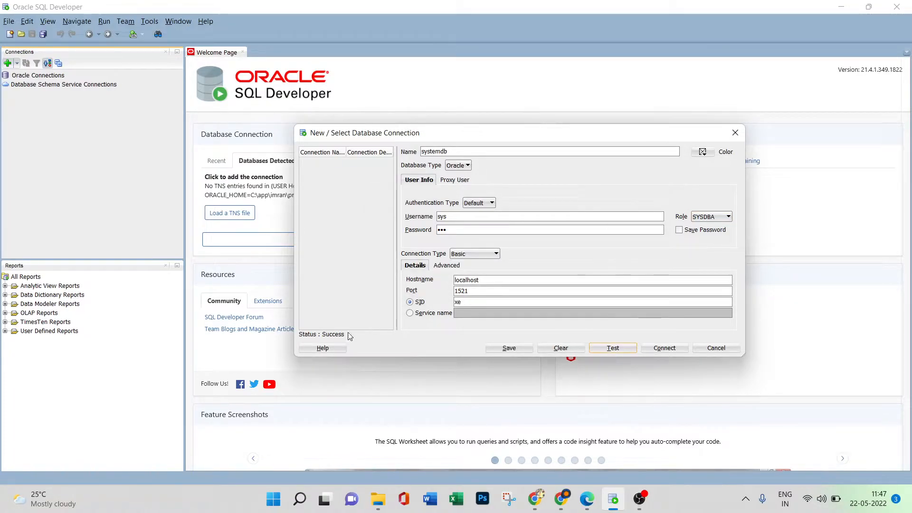
click(665, 349)
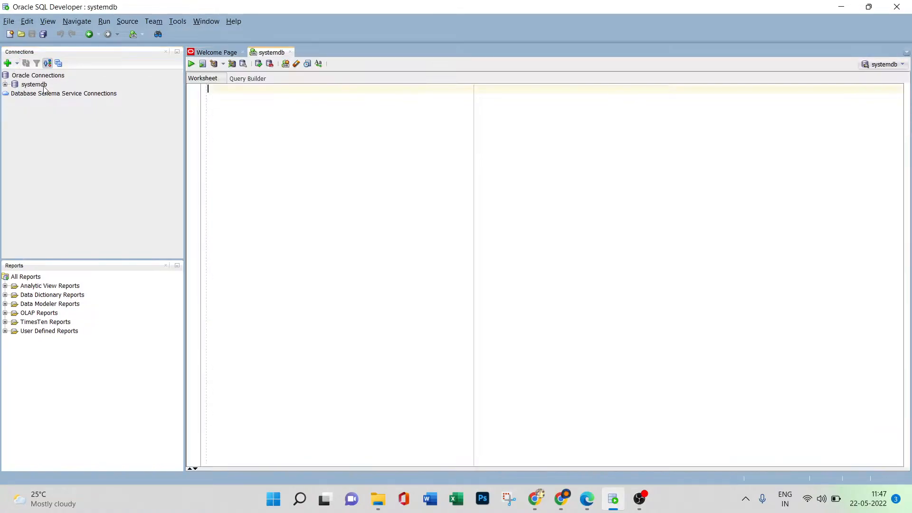
Expand the systemdb connection and list the accounts under Other Users.
click(5, 85)
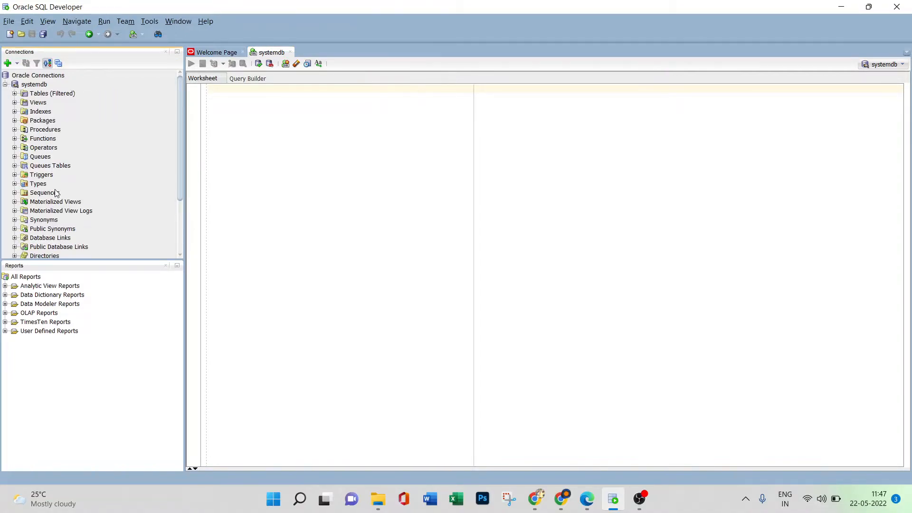
scroll(57, 192, down, 3)
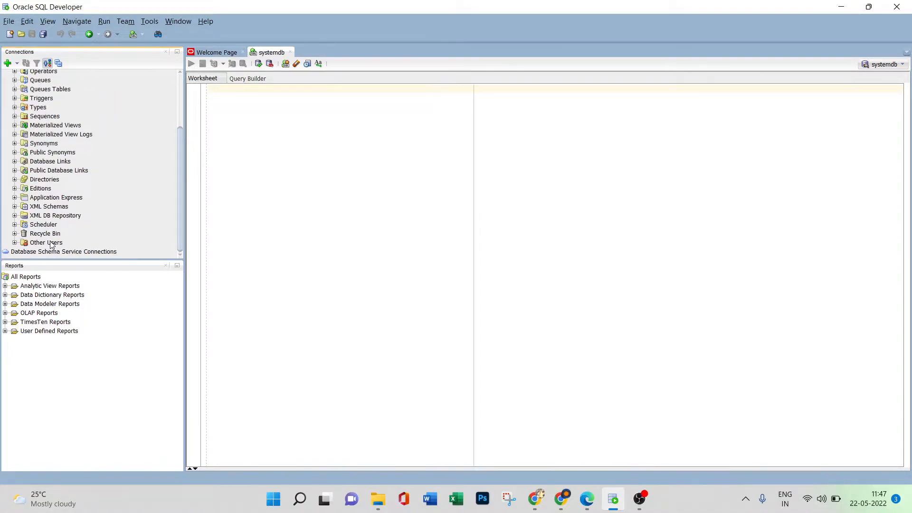
click(15, 243)
scroll(80, 227, down, 3)
scroll(80, 227, down, 1)
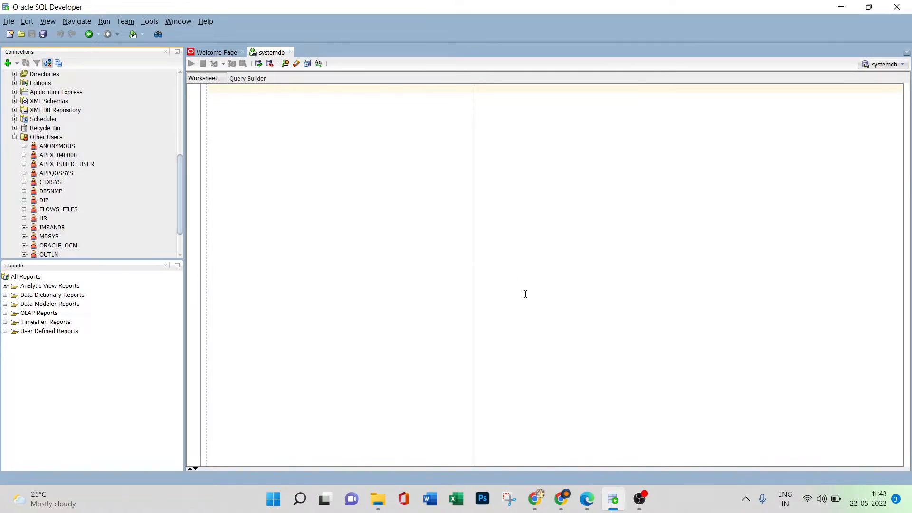
Switch to Microsoft Edge to check the workspace's database username, then return to Oracle SQL Developer and review the Other Users list.
mouse_move(562, 491)
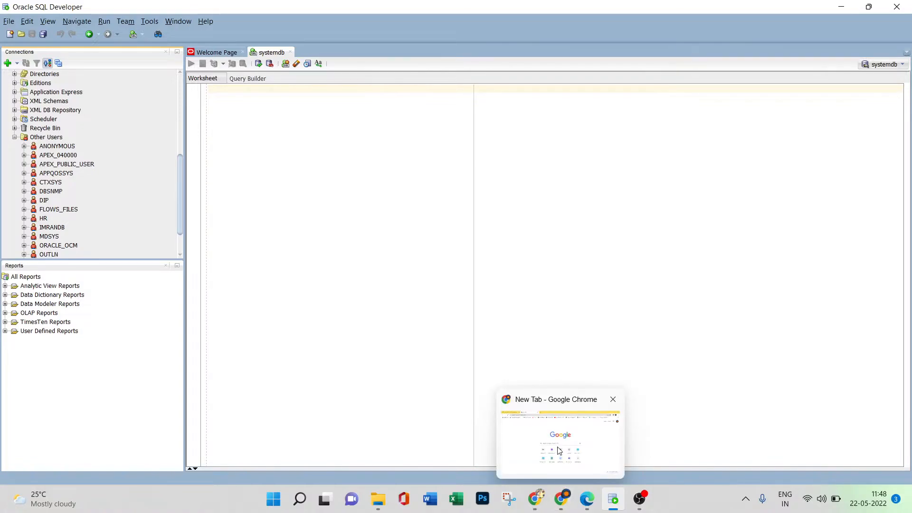
click(587, 499)
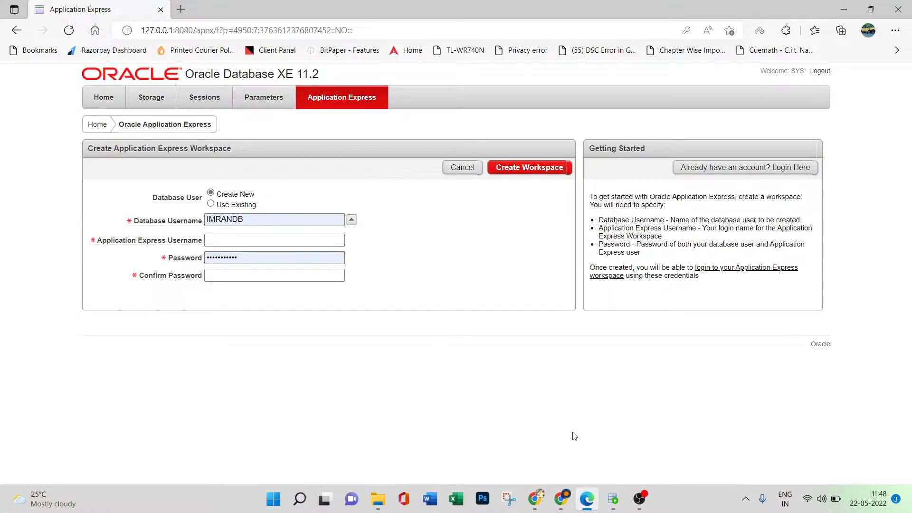
click(613, 498)
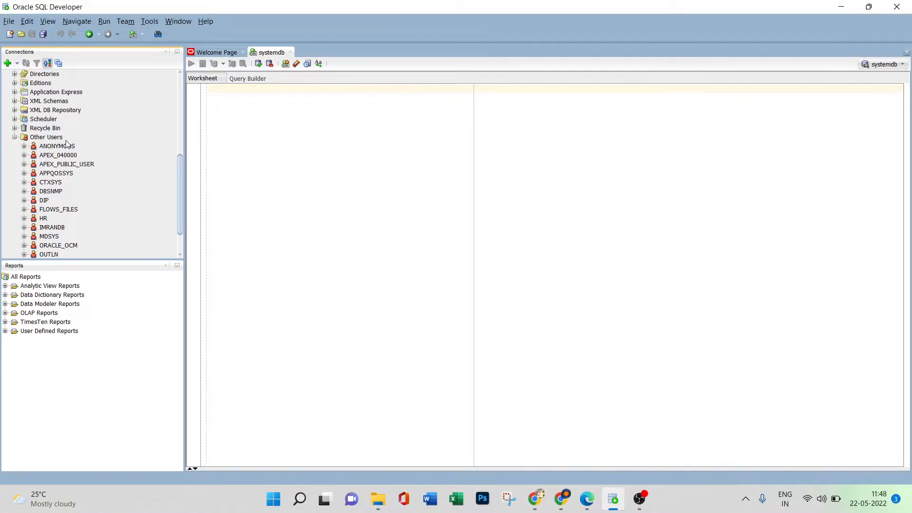
scroll(87, 159, down, 2)
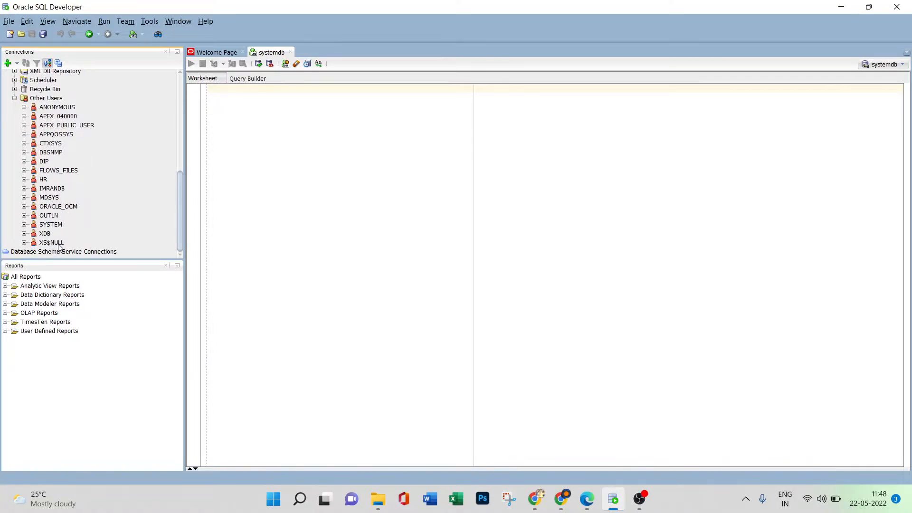
Start creating a database user named INFA_DOM under systemdb's Other Users, and enter and confirm the account password.
click(46, 99)
right_click(47, 100)
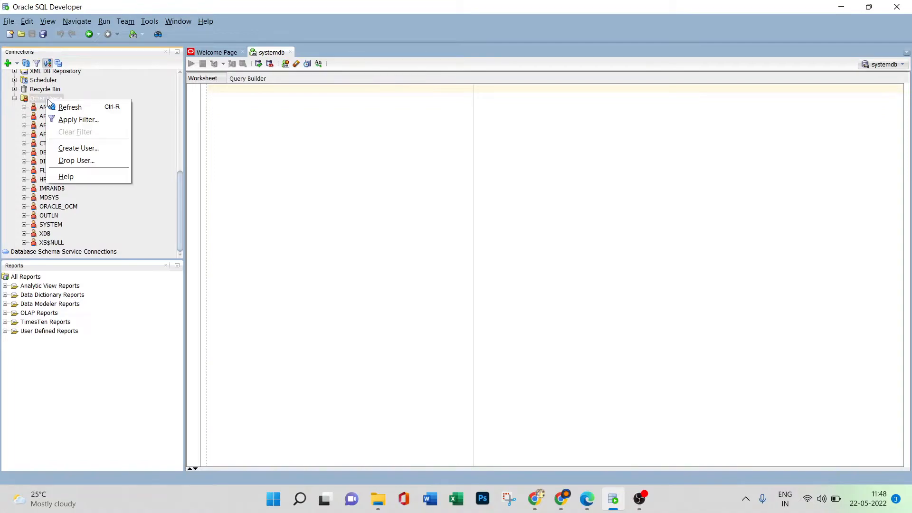
click(78, 148)
click(402, 169)
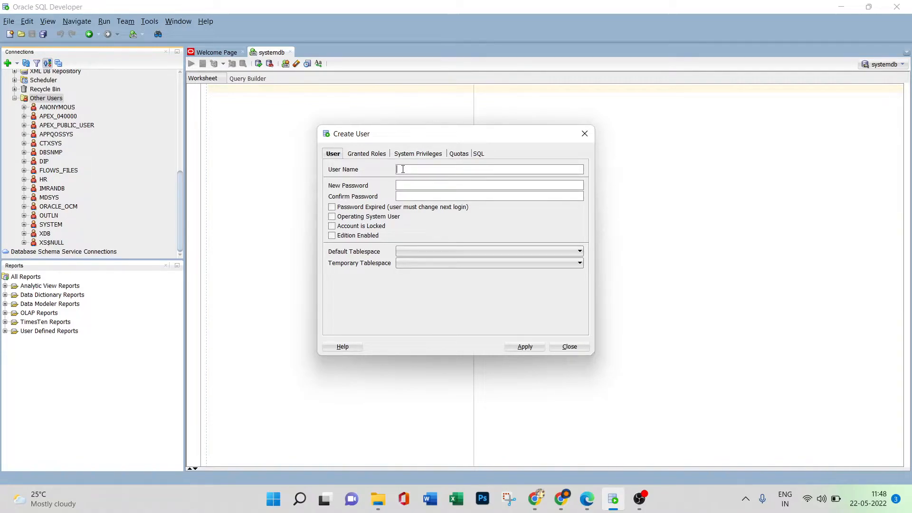
text(IN)
text(FA_DOM)
click(417, 198)
Set the new user's default tablespace to USERS and the temporary tablespace to TEMP.
click(414, 255)
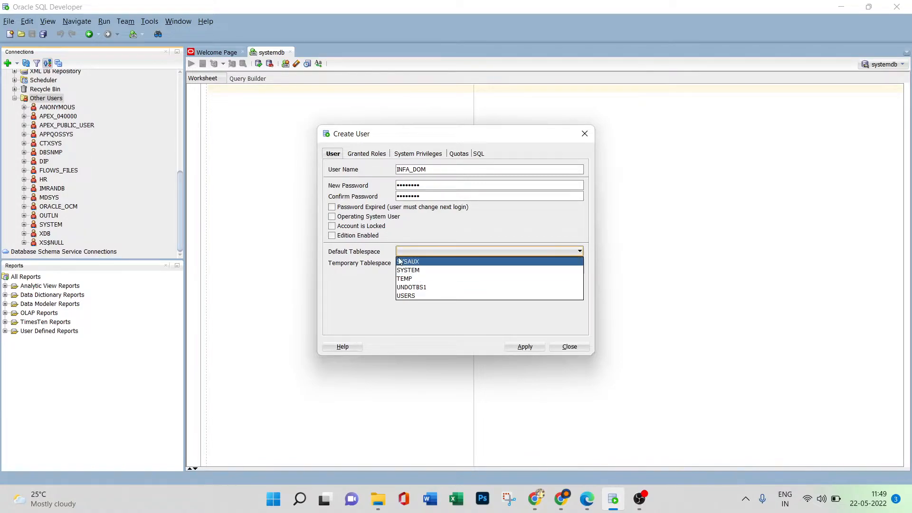
click(422, 295)
click(417, 264)
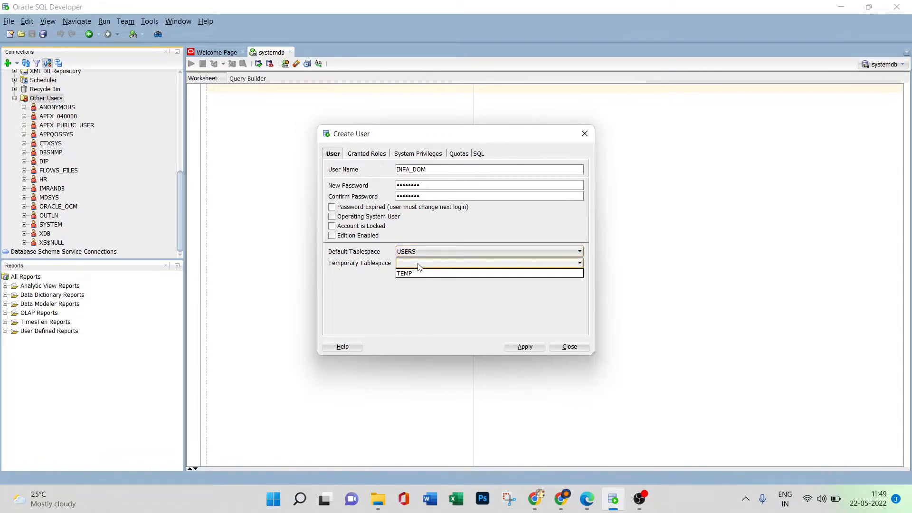
click(418, 273)
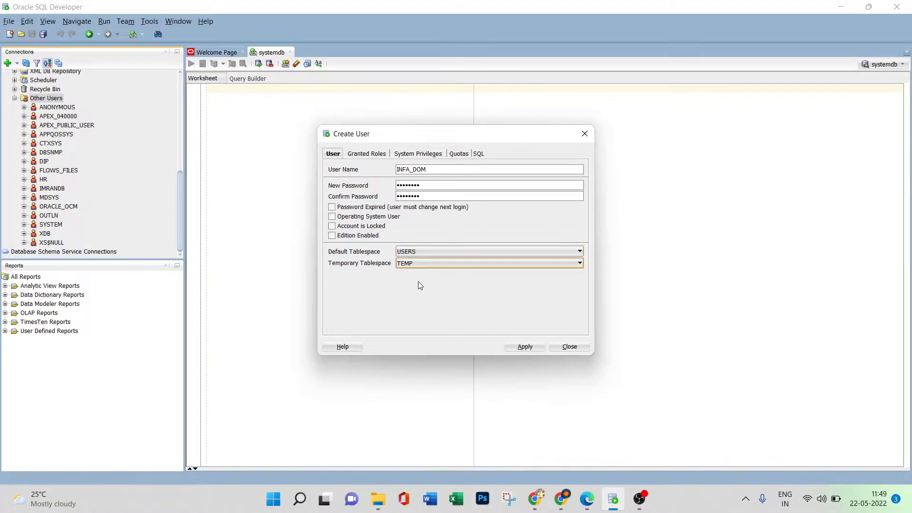
Give the new user the CONNECT, DBA and RESOURCE roles, each with Granted, Admin and Default enabled.
click(365, 156)
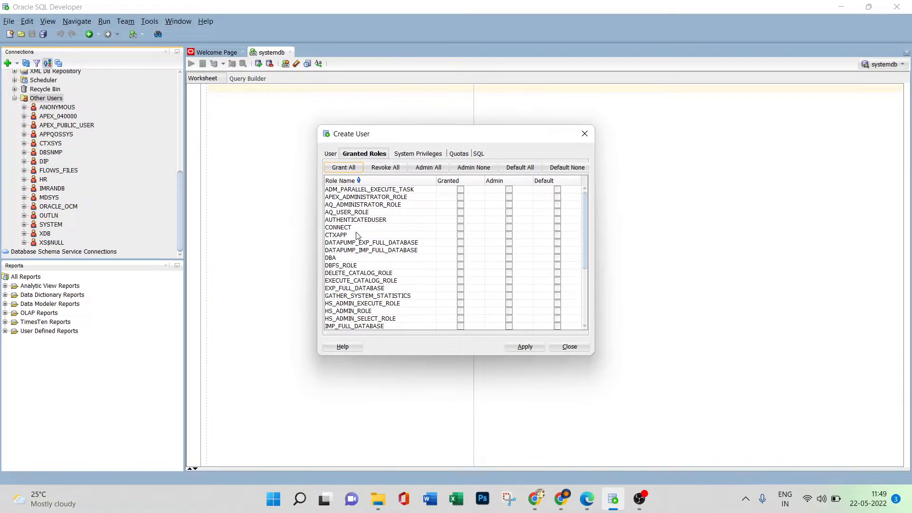
click(460, 228)
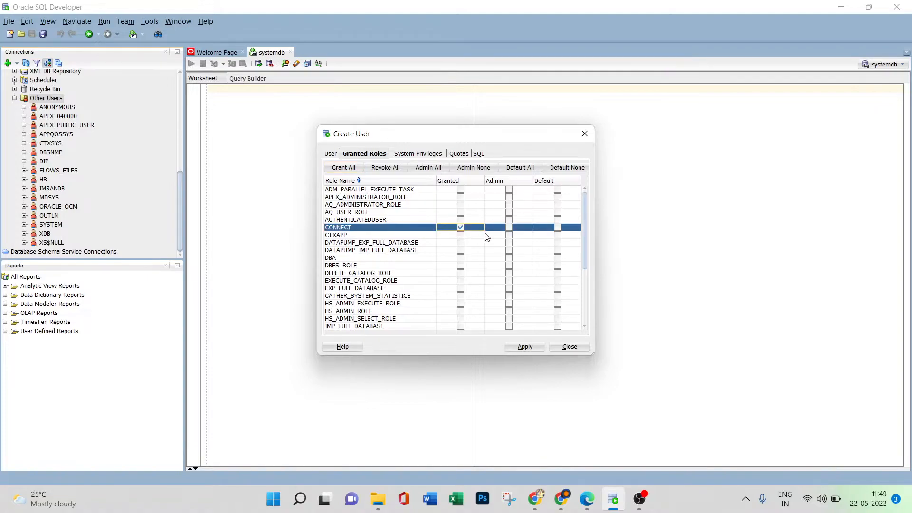
click(509, 228)
click(558, 228)
click(461, 259)
click(512, 260)
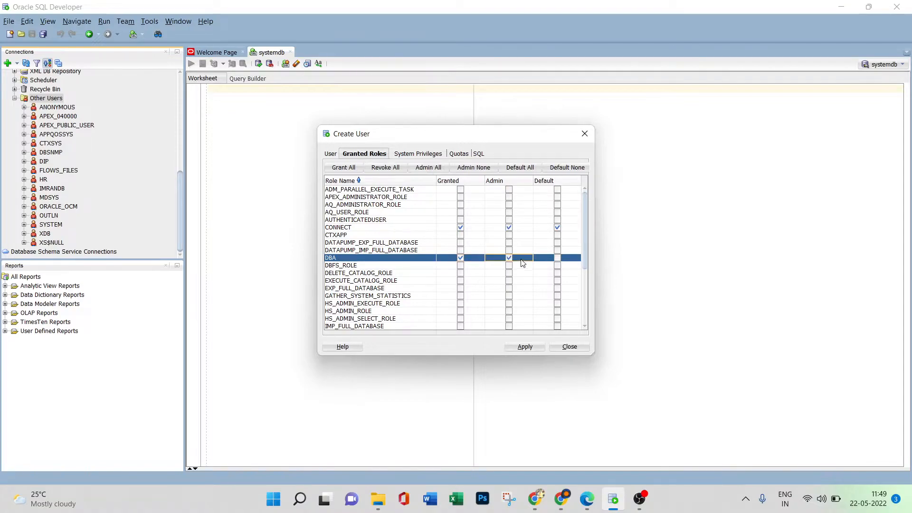
click(556, 260)
scroll(451, 261, down, 3)
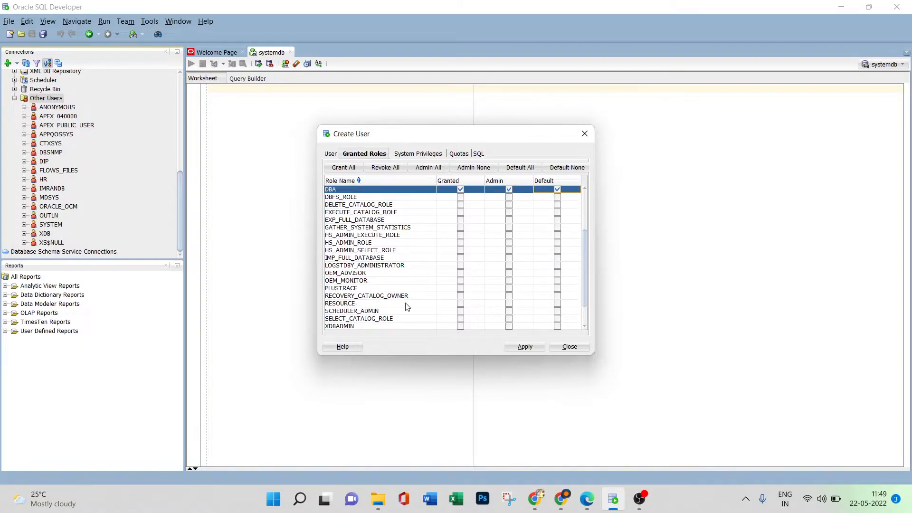
click(460, 303)
click(509, 304)
click(557, 303)
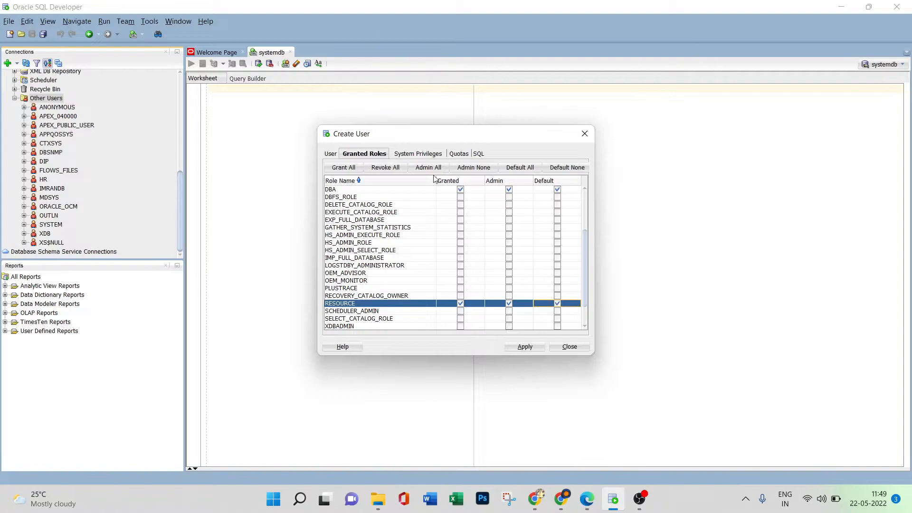
Allow the new user an unlimited quota on the USERS tablespace and apply the user creation.
click(414, 154)
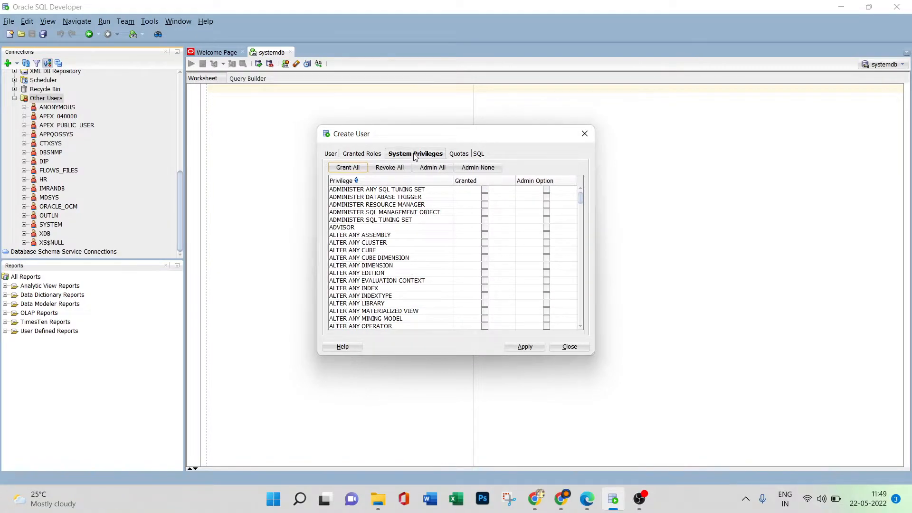
click(457, 155)
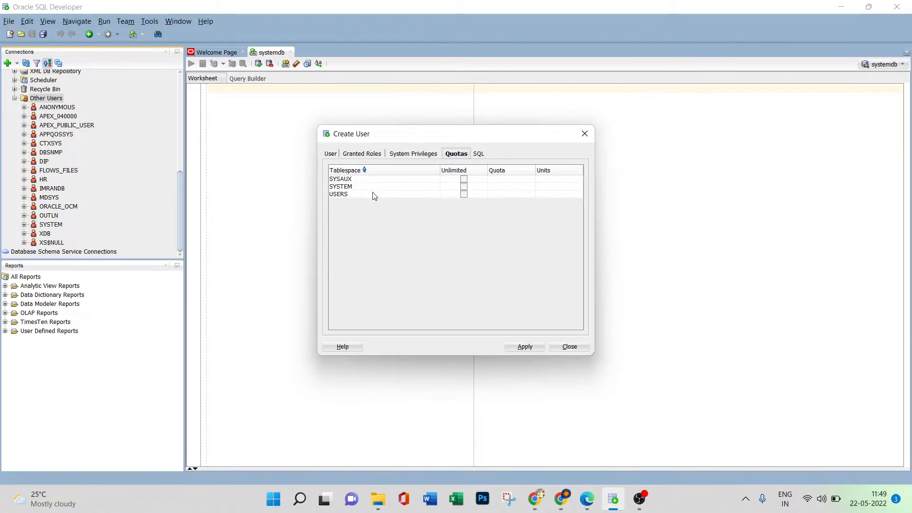
click(464, 194)
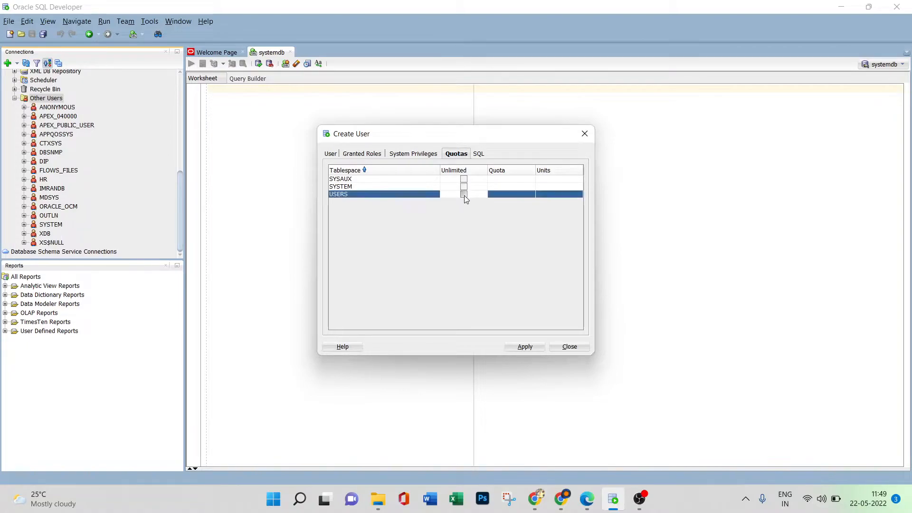
click(515, 349)
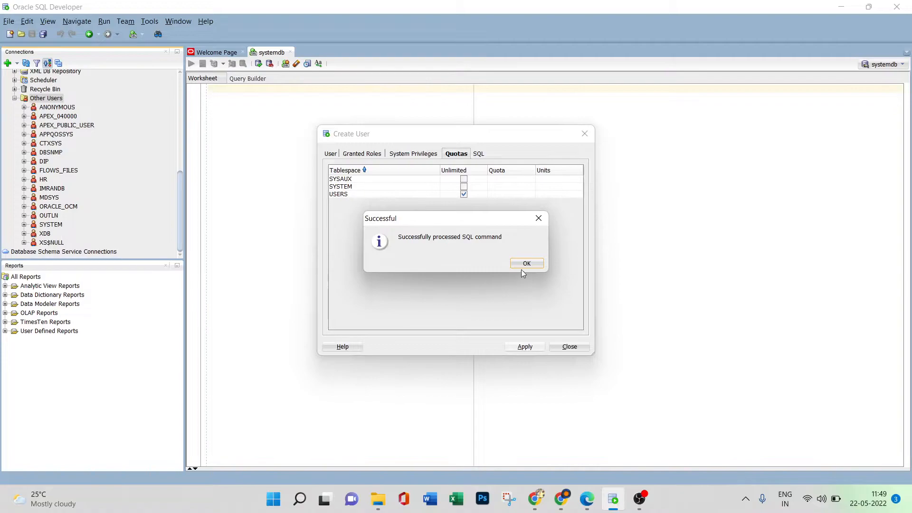
click(527, 264)
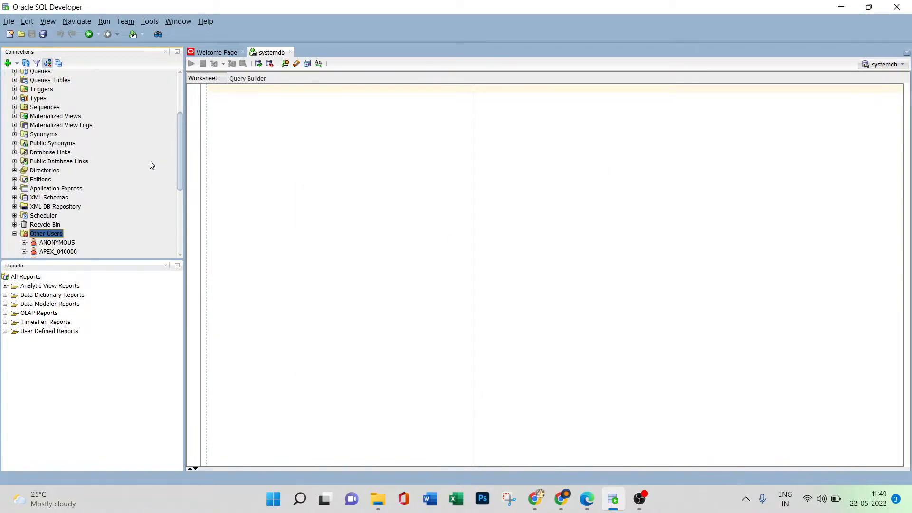
Refresh the systemdb connection and look through its object tree again.
drag(181, 167, 180, 110)
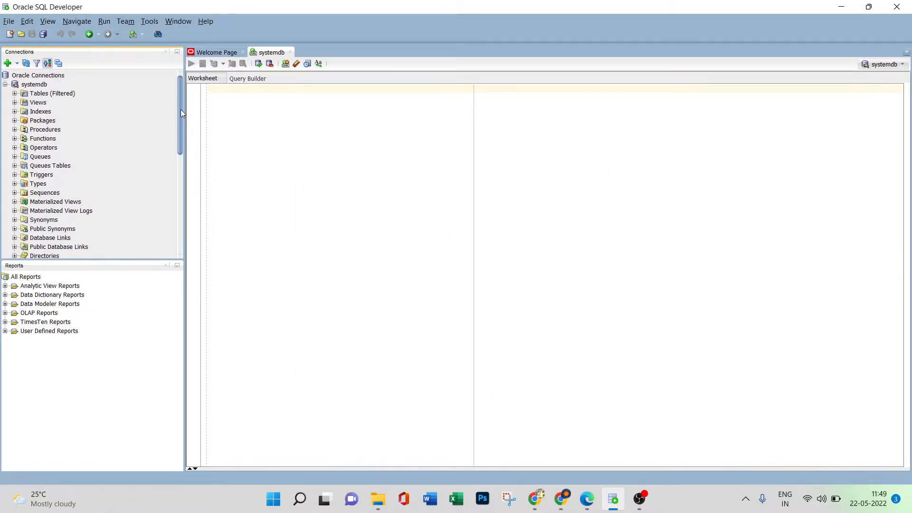
click(5, 85)
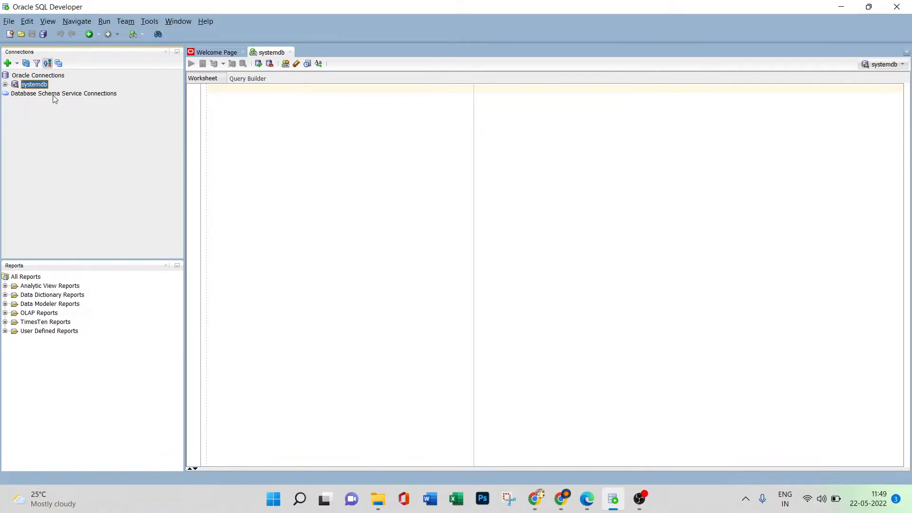
click(26, 64)
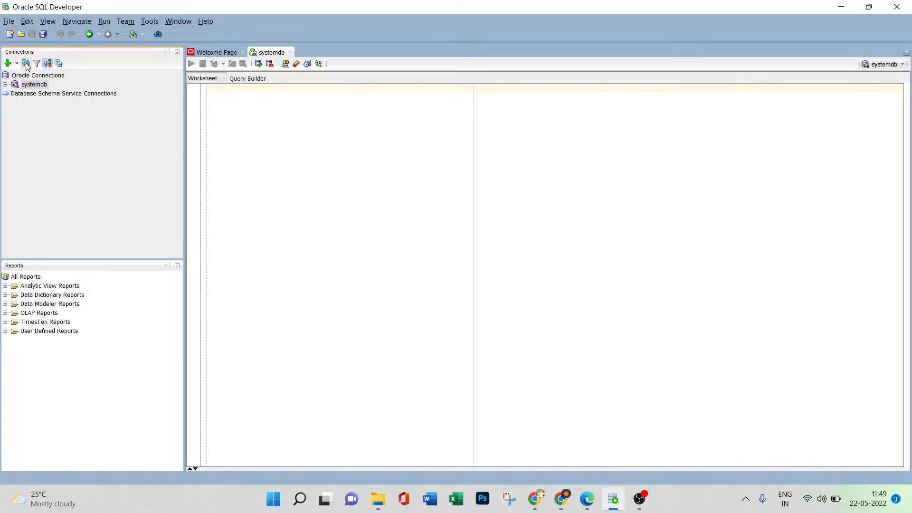
click(5, 84)
scroll(84, 180, up, 1)
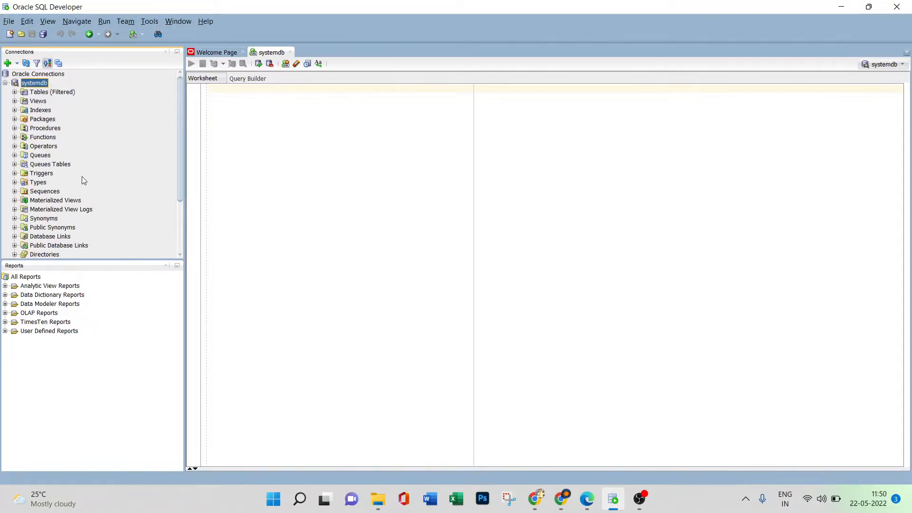
scroll(179, 141, up, 1)
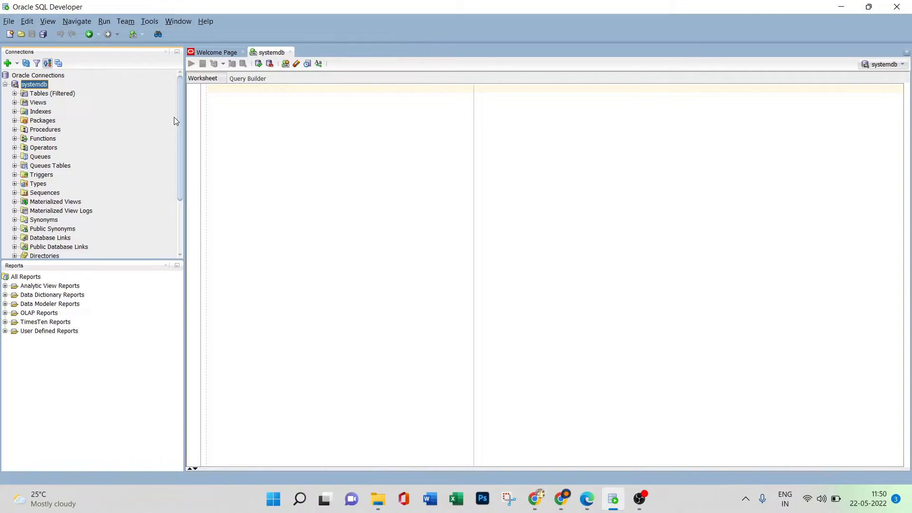
Start a new database connection named INFA_DOM with the username INFA_DOM and fill in the account password.
click(8, 63)
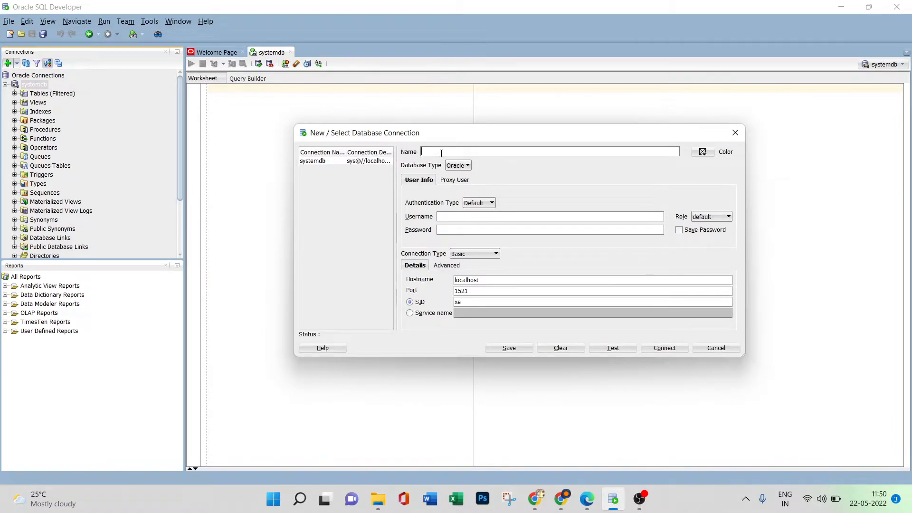
text(INFA)
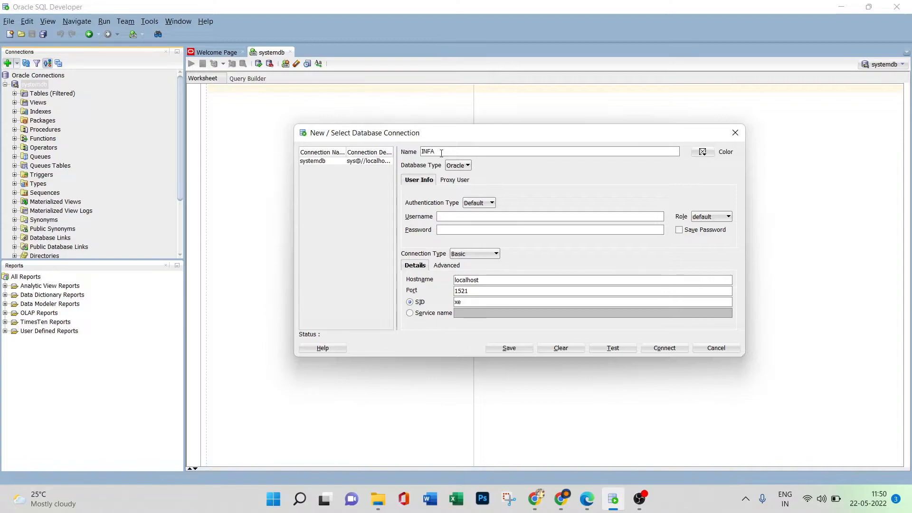
text(_DOM)
text(INFA_DOM)
text(dom)
Test the INFA_DOM connection, connect to it, and collapse the INFA_DOM and systemdb trees.
click(614, 347)
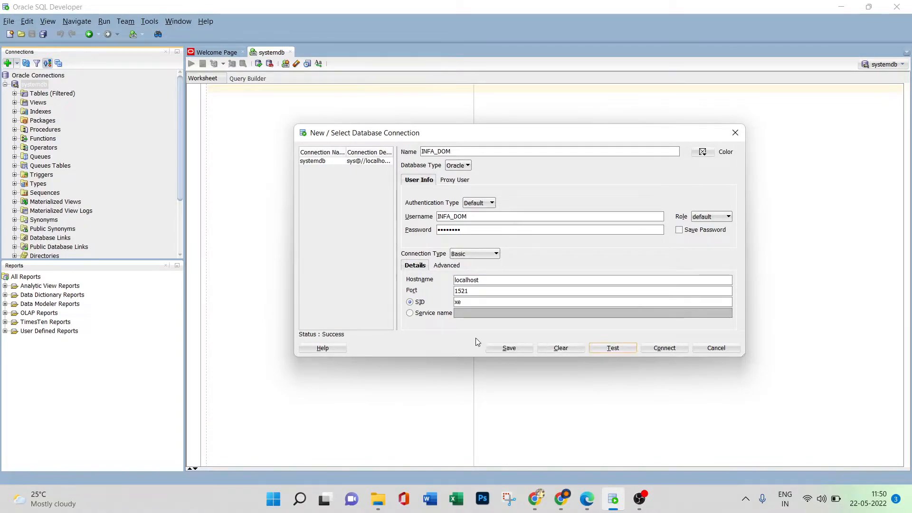
click(672, 350)
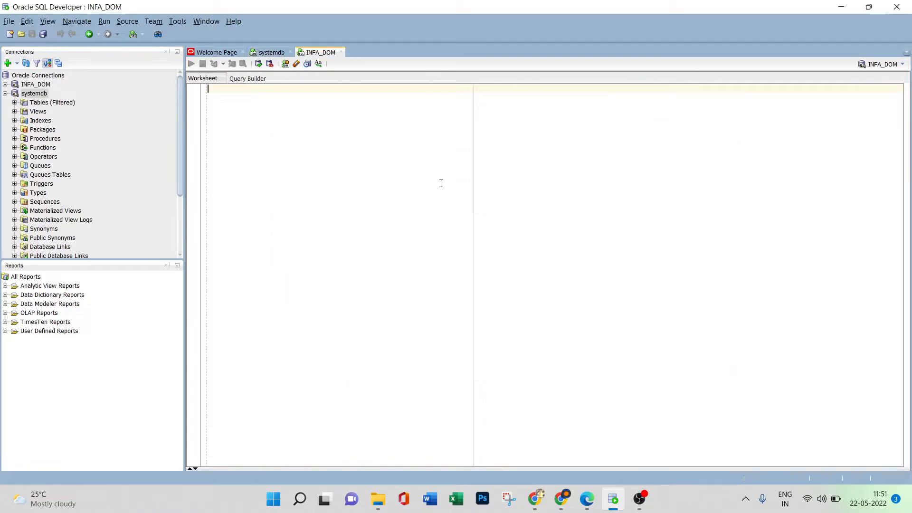
click(5, 85)
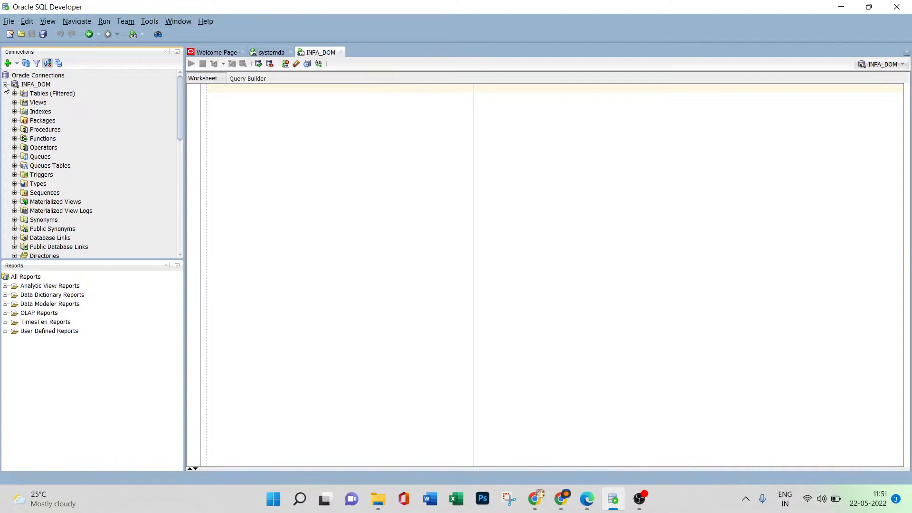
click(5, 85)
click(5, 93)
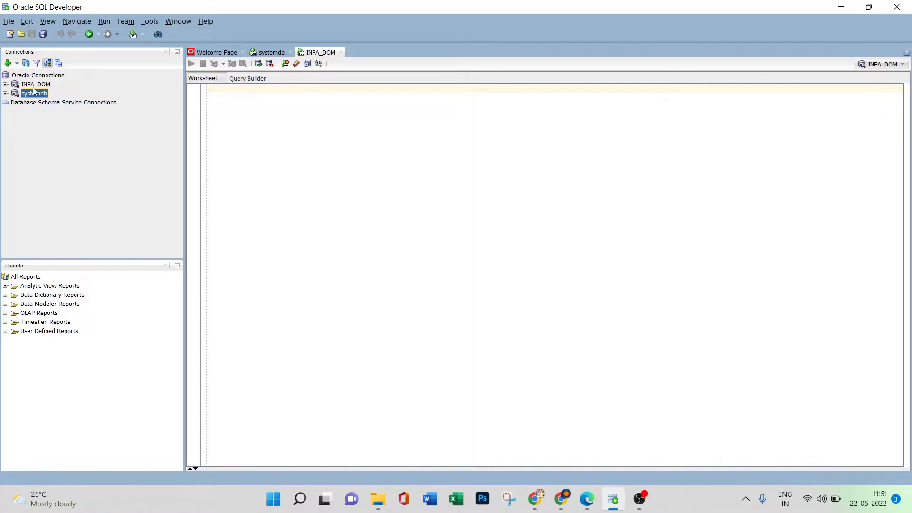
Start a new user under the systemdb connection with the user name INFA_REP and fill in and confirm the account password.
click(6, 94)
scroll(62, 173, down, 2)
right_click(56, 243)
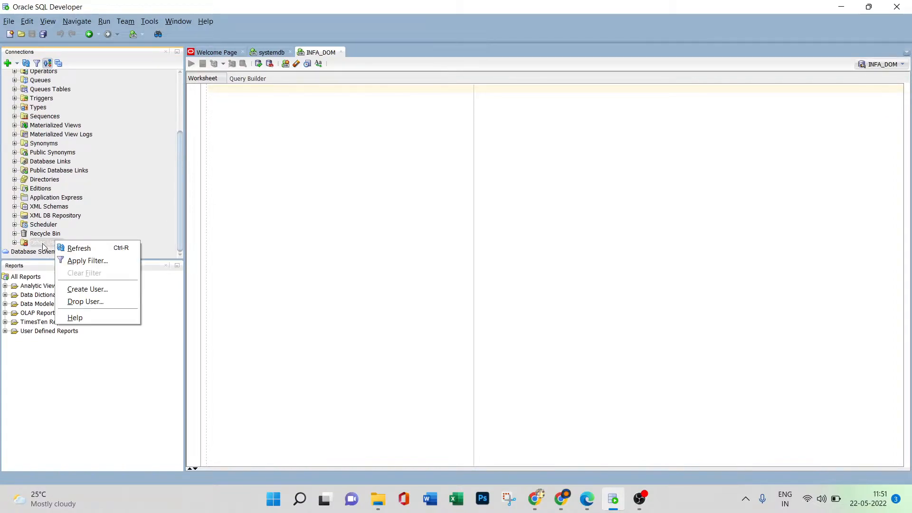
click(87, 288)
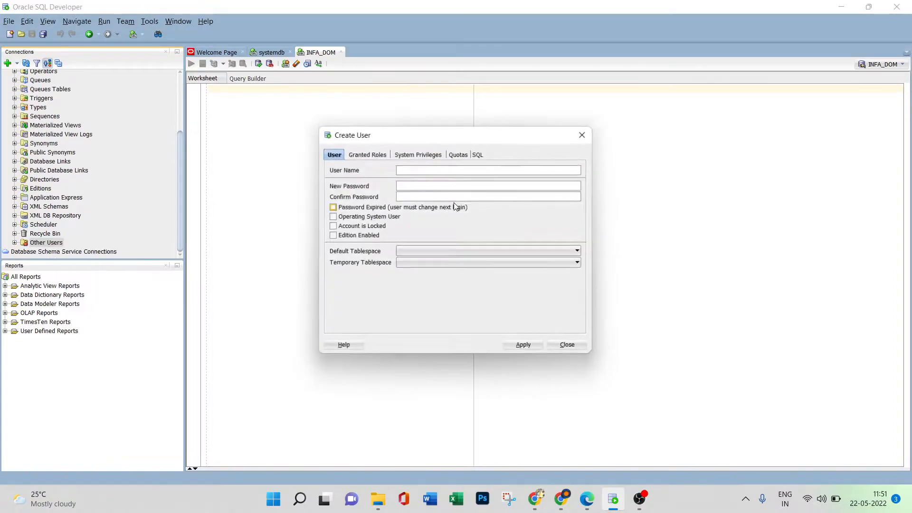
click(403, 170)
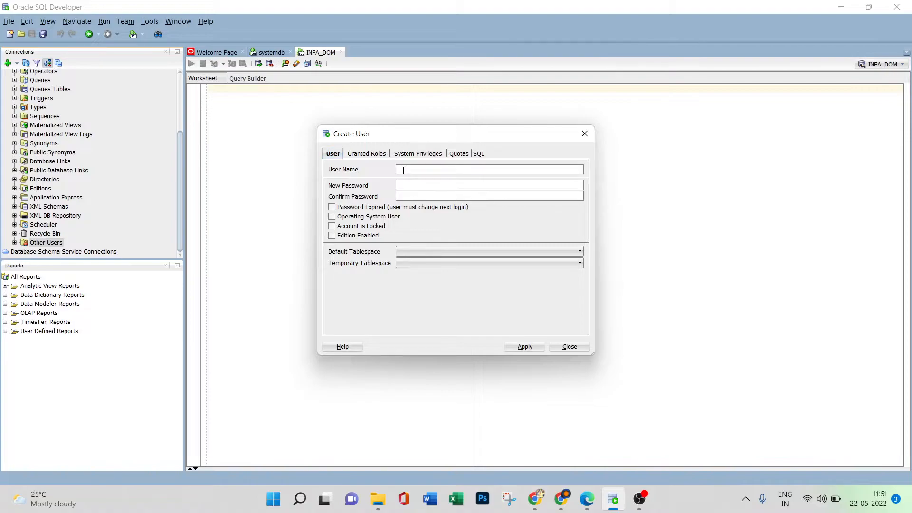
text(INFA_REP)
click(413, 185)
Set the new user's default tablespace to USERS and temporary tablespace to TEMP.
click(423, 251)
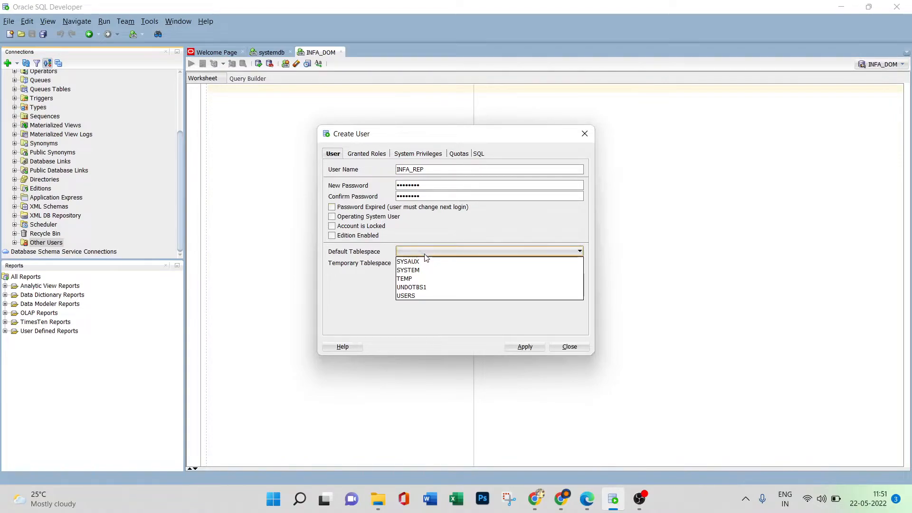
click(425, 300)
click(421, 252)
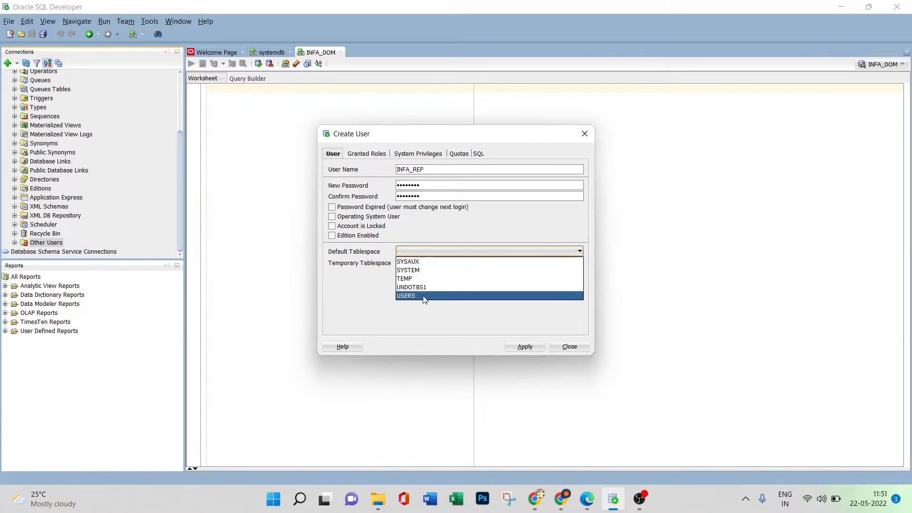
click(423, 296)
click(419, 265)
click(418, 274)
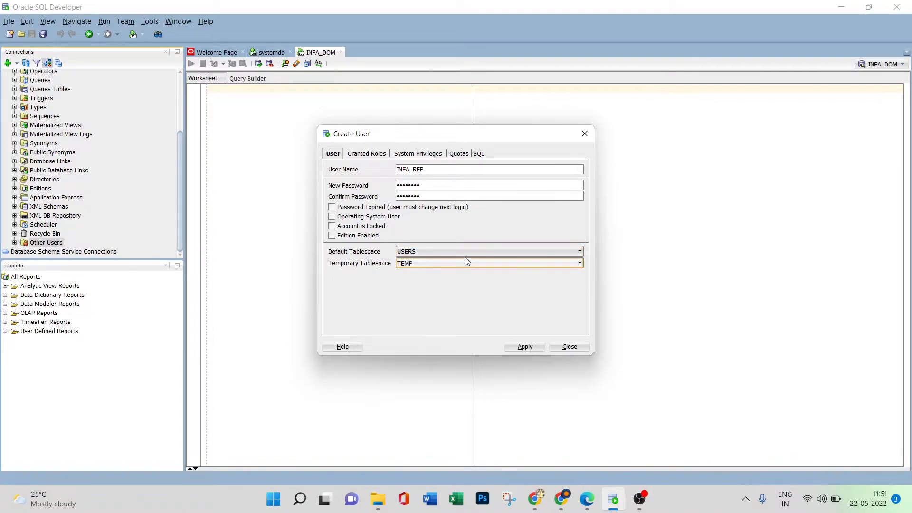
Grant the new user the CONNECT and DBA roles, each with the Admin and Default options.
click(368, 154)
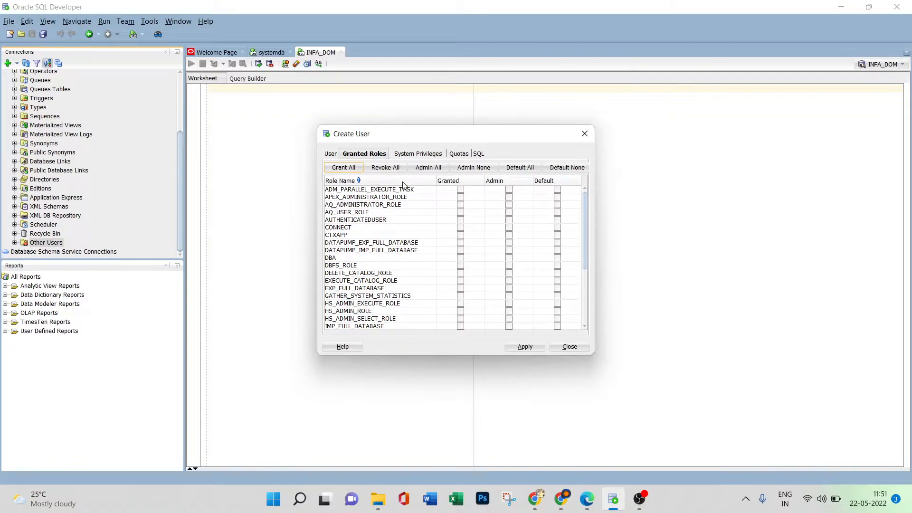
click(460, 228)
click(509, 228)
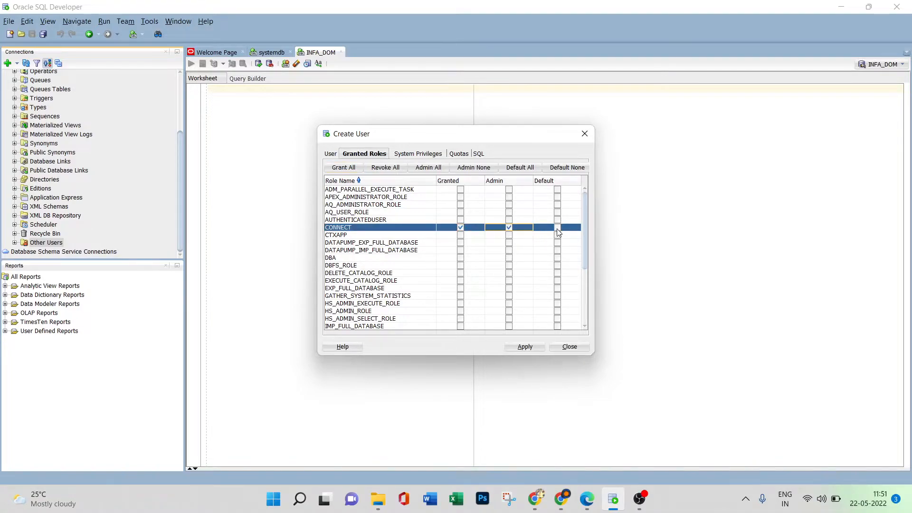
click(558, 229)
click(459, 257)
click(508, 258)
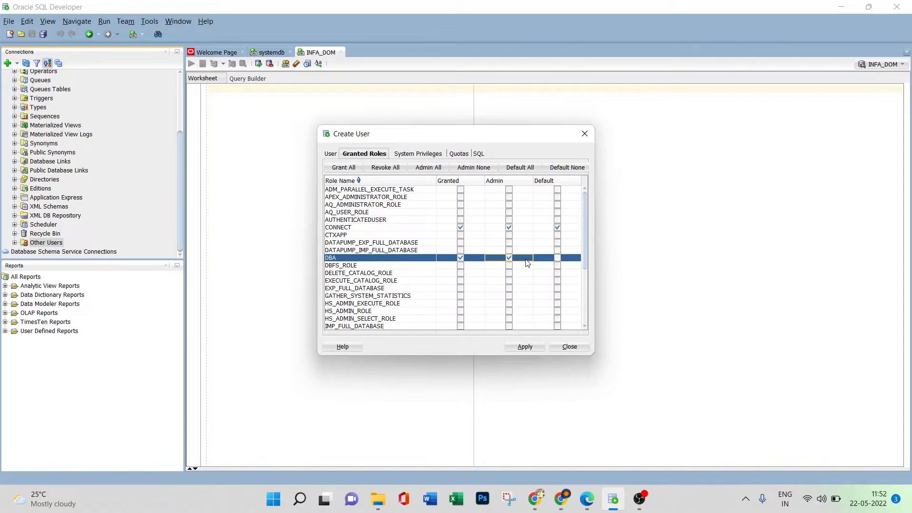
click(557, 258)
Grant the new user the RESOURCE role with the Admin and Default options.
scroll(469, 261, down, 1)
scroll(469, 261, down, 3)
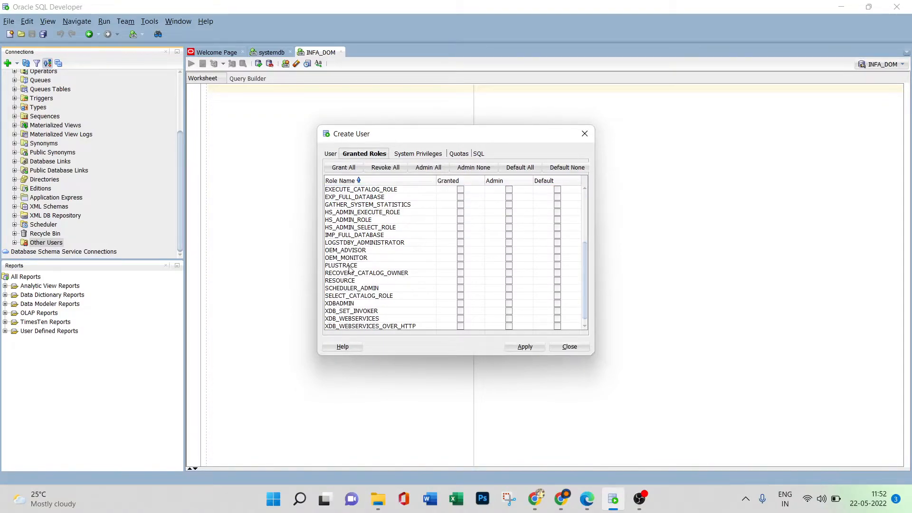
click(460, 281)
click(509, 281)
click(557, 280)
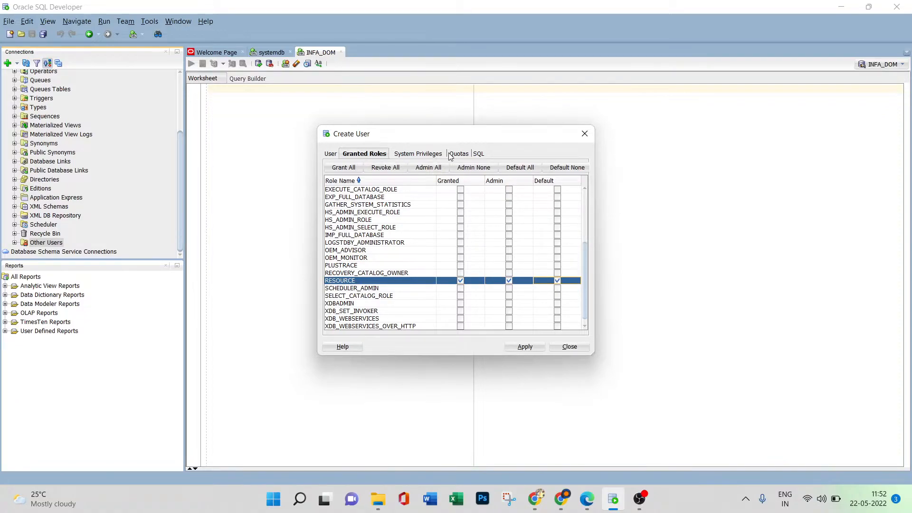
Allow INFA_REP an unlimited quota on the USERS tablespace and apply the user creation.
click(463, 154)
click(464, 194)
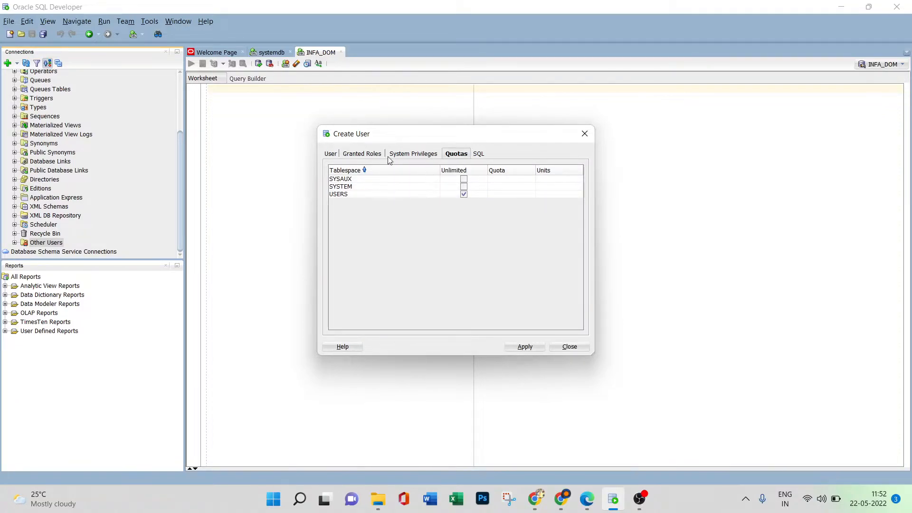
click(371, 157)
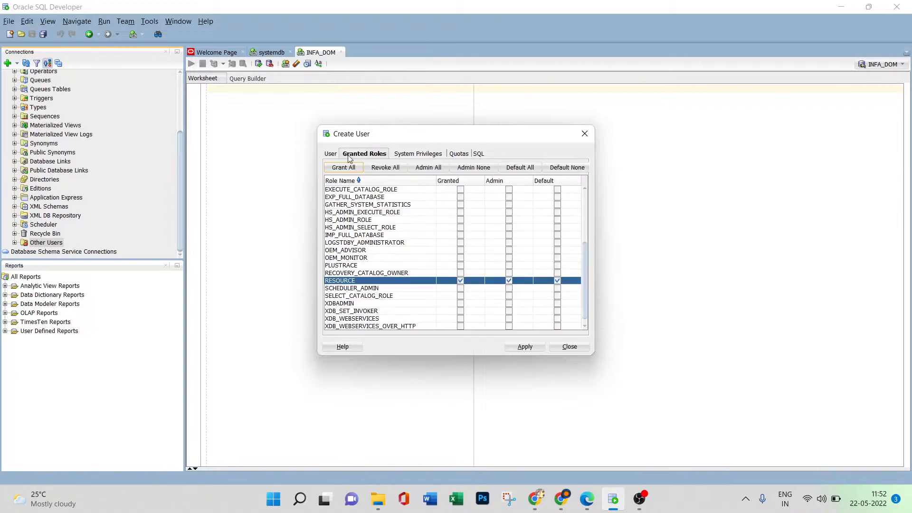
click(329, 155)
click(515, 344)
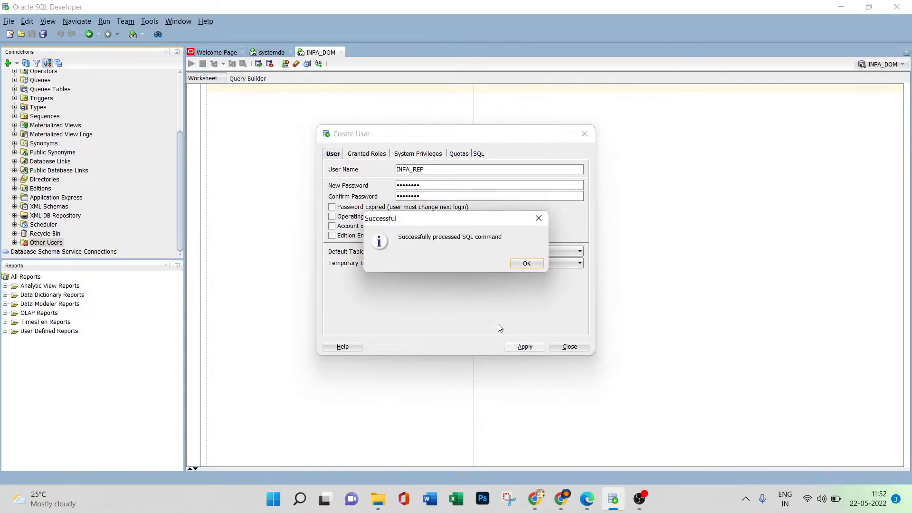
click(526, 263)
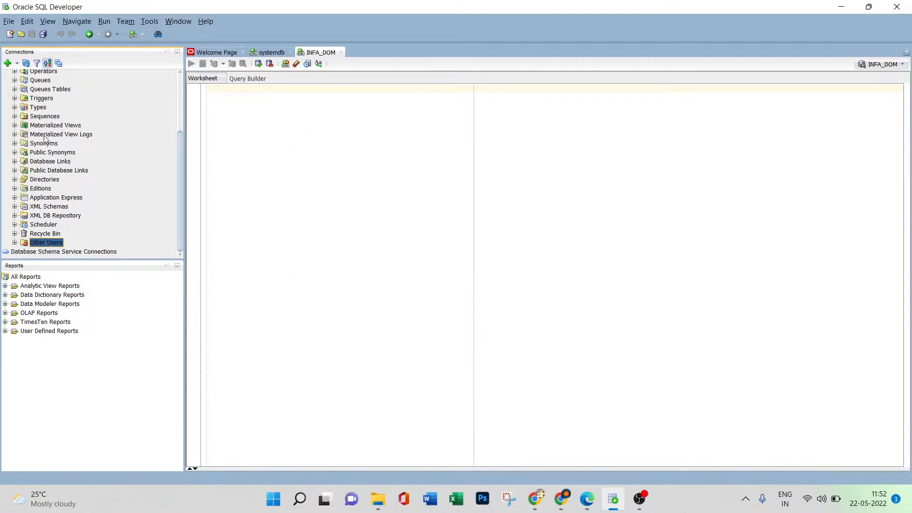
Start a new database connection named INFA_REP with the username INFA_REP and fill in the account password.
scroll(31, 154, up, 3)
click(7, 63)
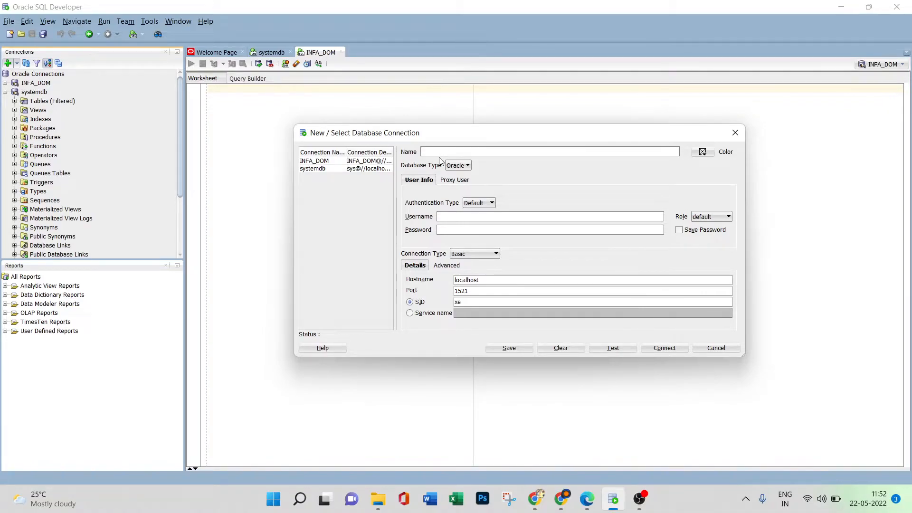
text(INFA_REP)
click(447, 218)
text(INFA_RE)
click(451, 231)
text(_REP)
Test the INFA_REP connection, connect to it, and collapse the systemdb tree.
click(613, 347)
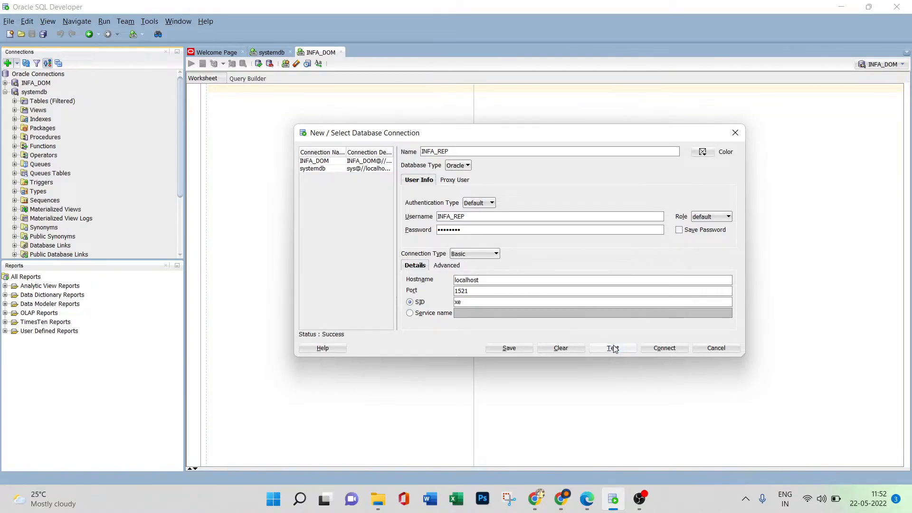
click(664, 348)
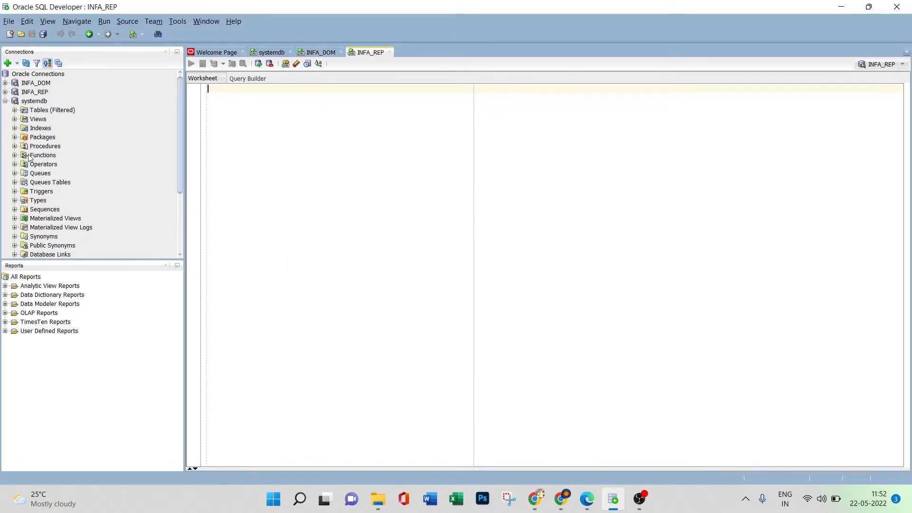
click(5, 102)
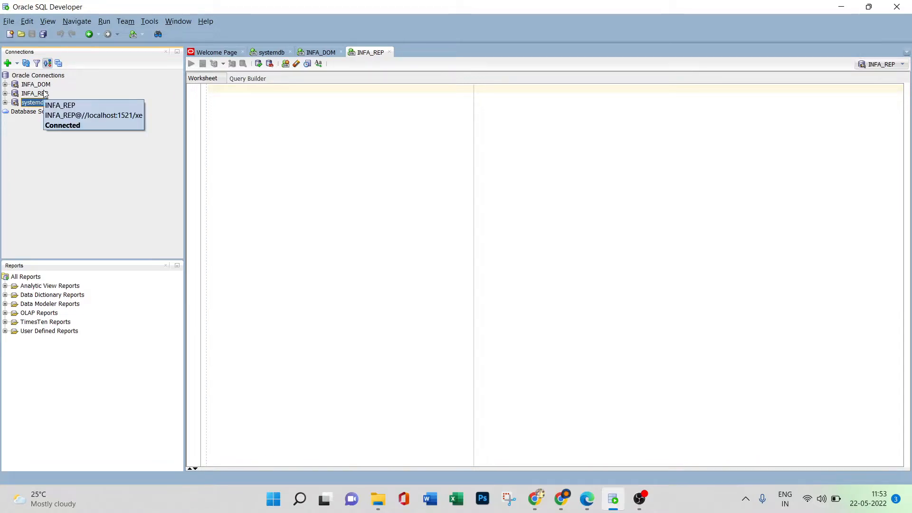
Edit the HR user among systemdb's other users, clearing Password Expired and Account is Locked and filling in a new account password.
click(5, 103)
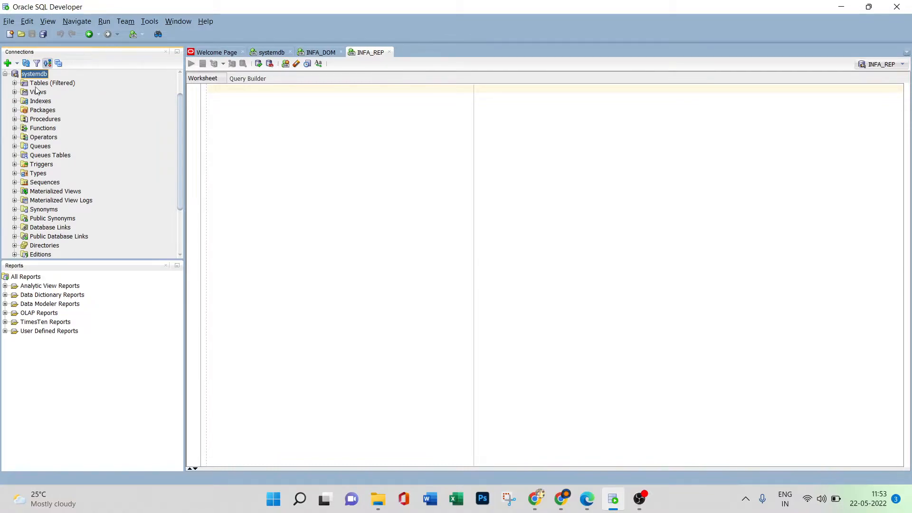
scroll(41, 161, down, 3)
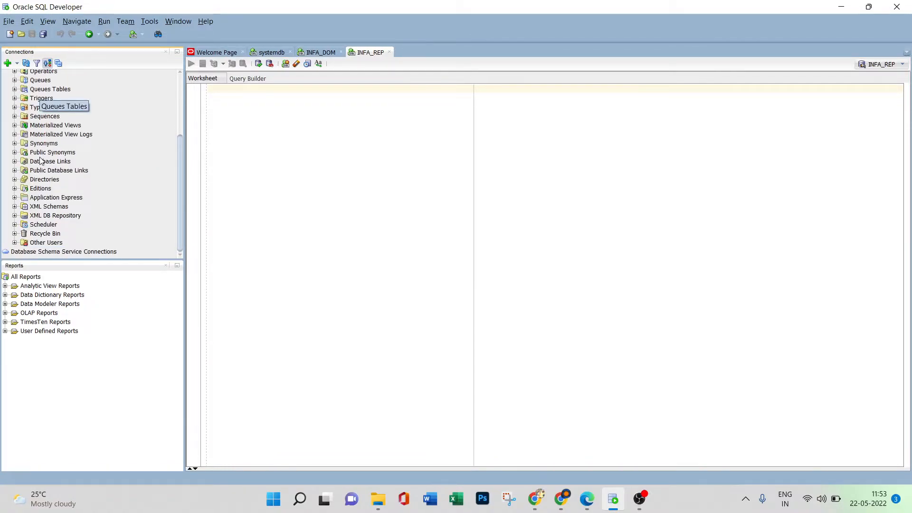
click(15, 243)
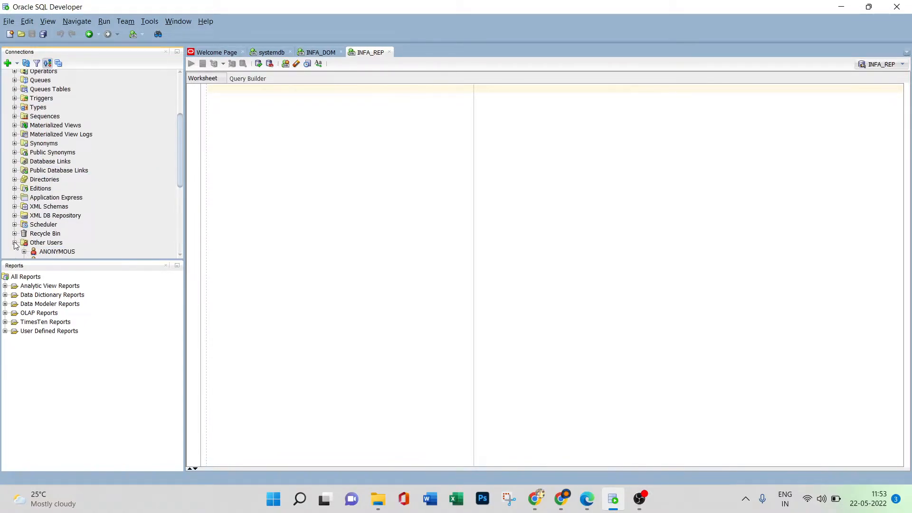
scroll(53, 230, down, 2)
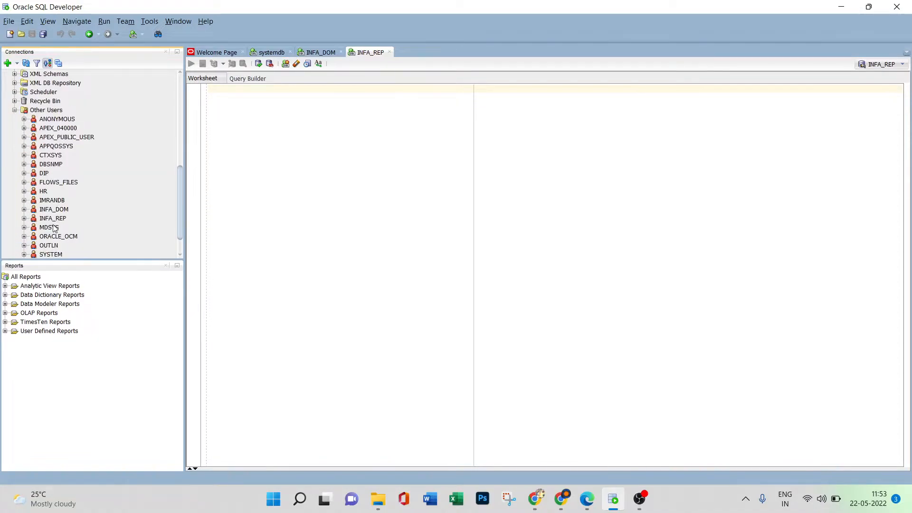
right_click(44, 190)
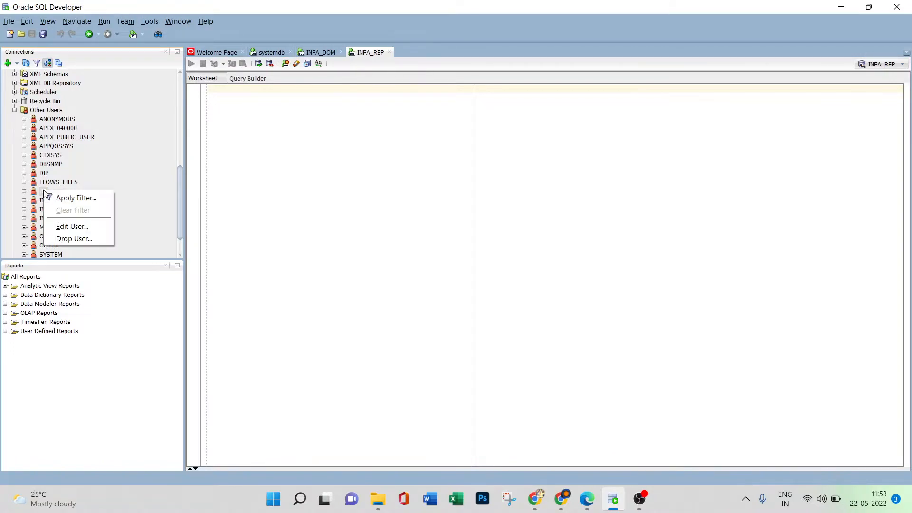
click(71, 226)
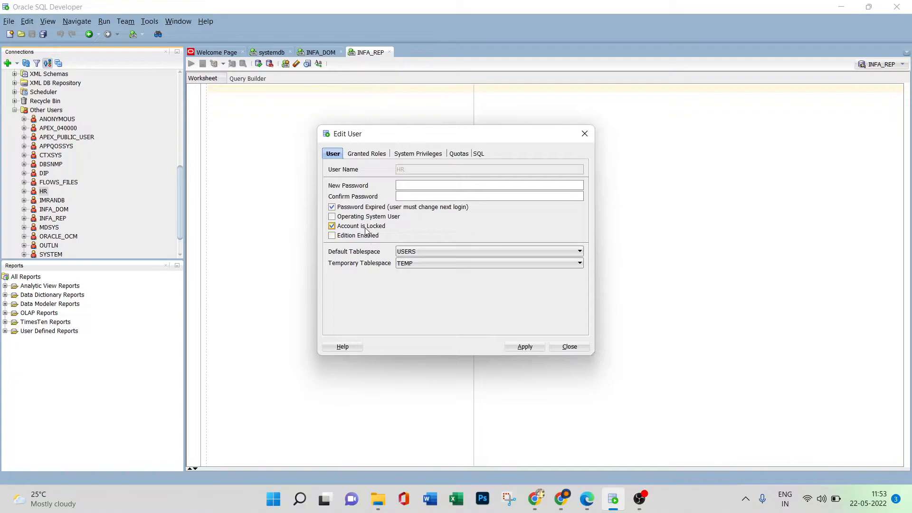
click(342, 208)
click(342, 228)
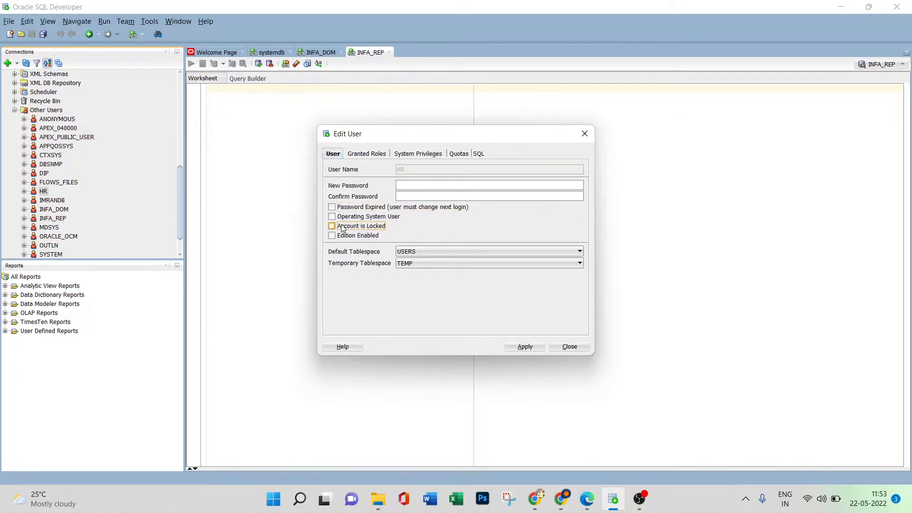
click(412, 184)
Review the HR user's system privileges and granted roles, and apply the user changes.
click(367, 157)
click(435, 156)
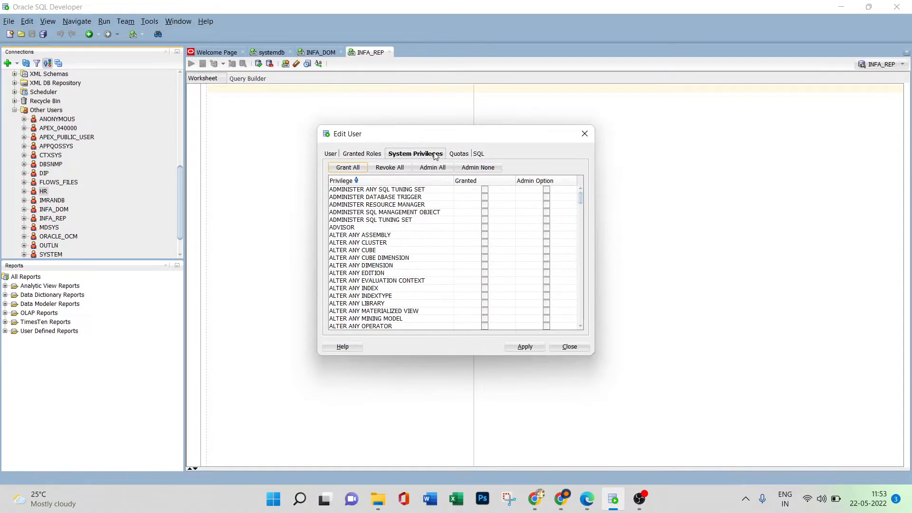
click(379, 156)
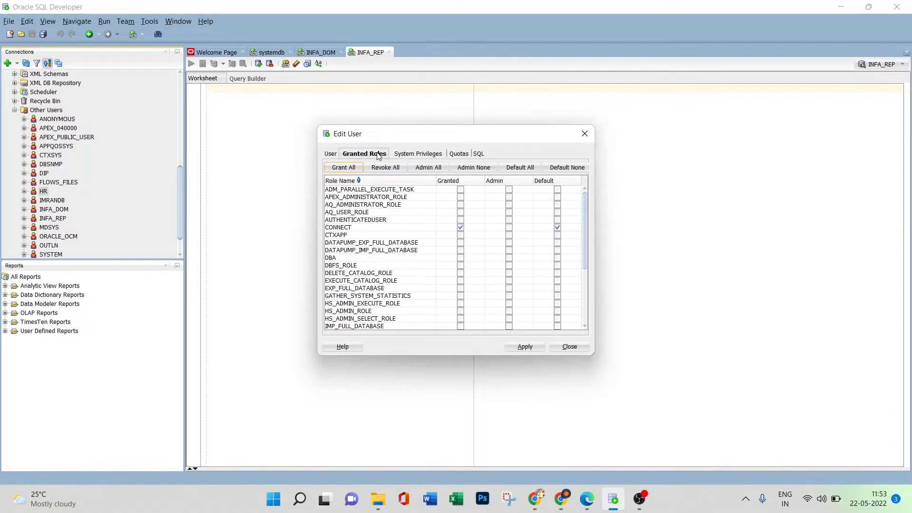
scroll(486, 270, down, 4)
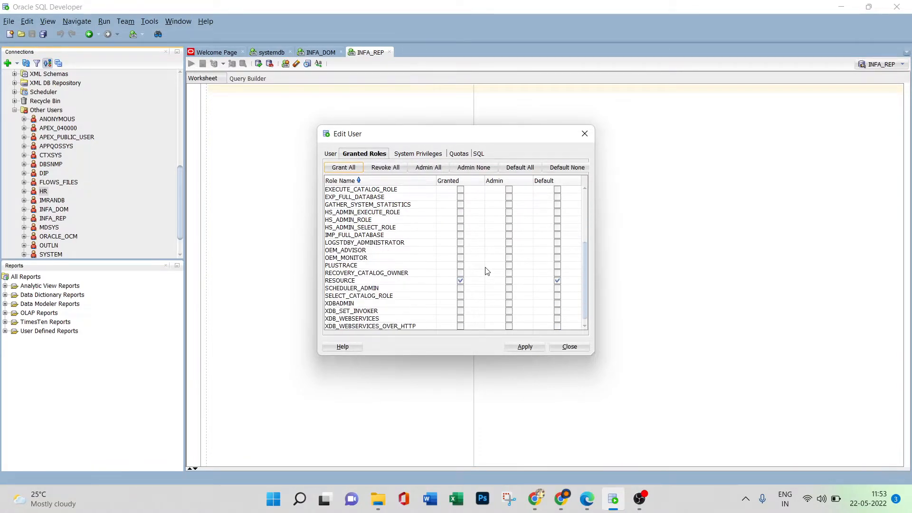
scroll(486, 270, up, 4)
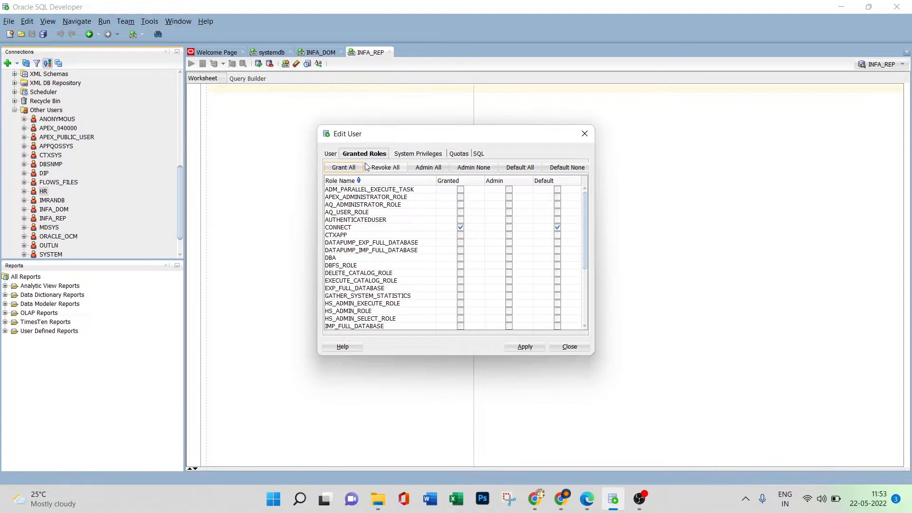
click(332, 155)
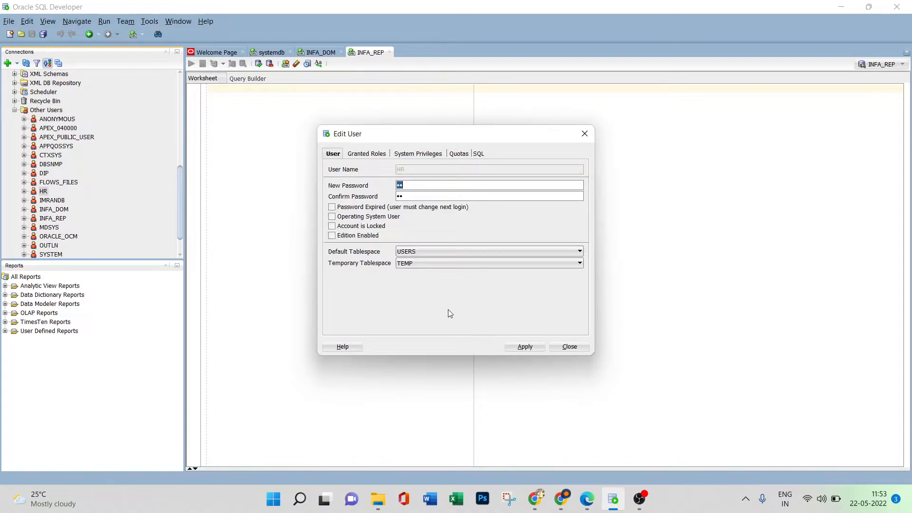
click(525, 346)
click(520, 262)
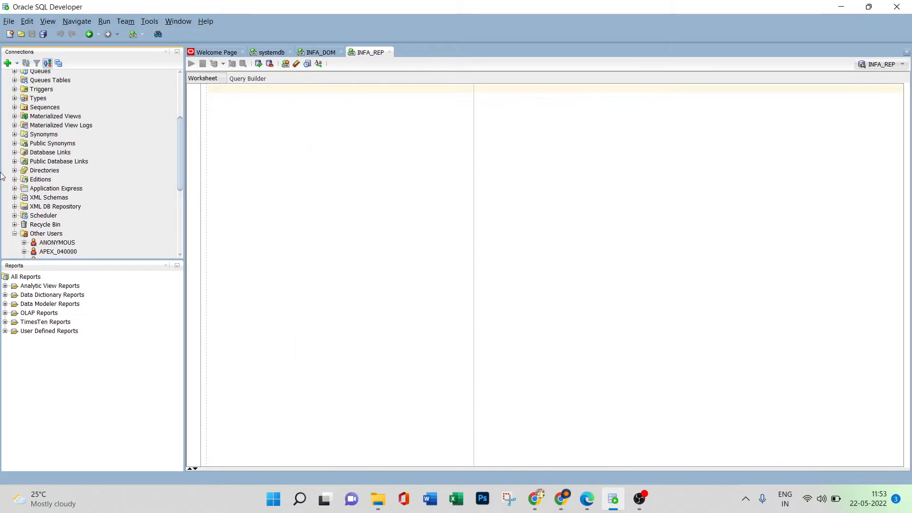
Create a new database connection named HR with the username HR, fill in the account password, and test it.
scroll(31, 179, up, 4)
click(7, 63)
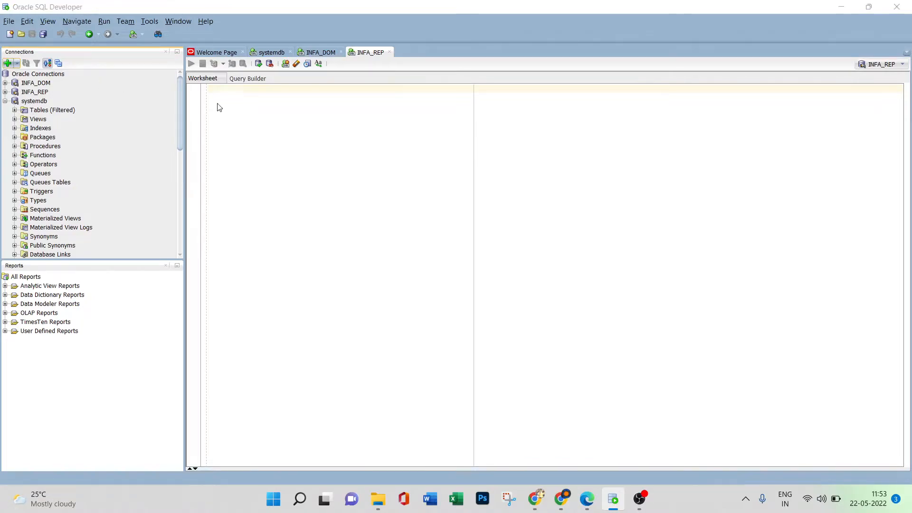
text(HR)
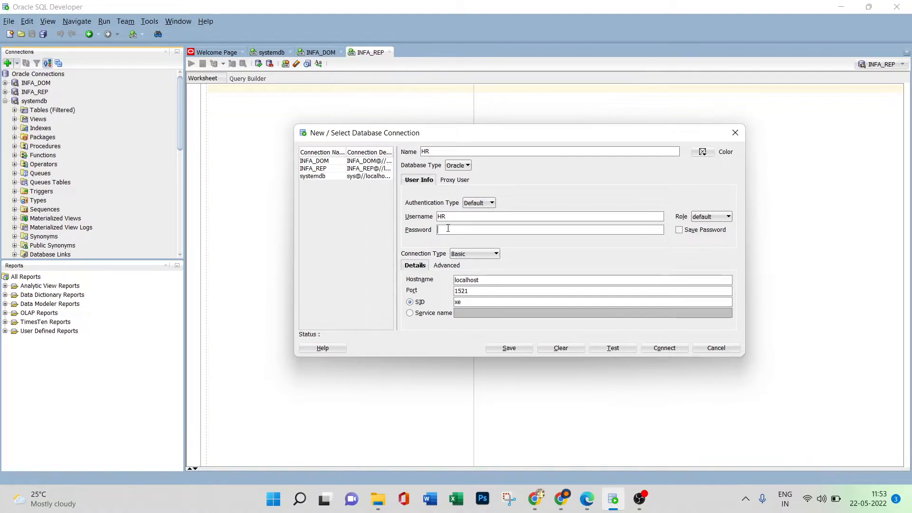
text(hr)
click(626, 349)
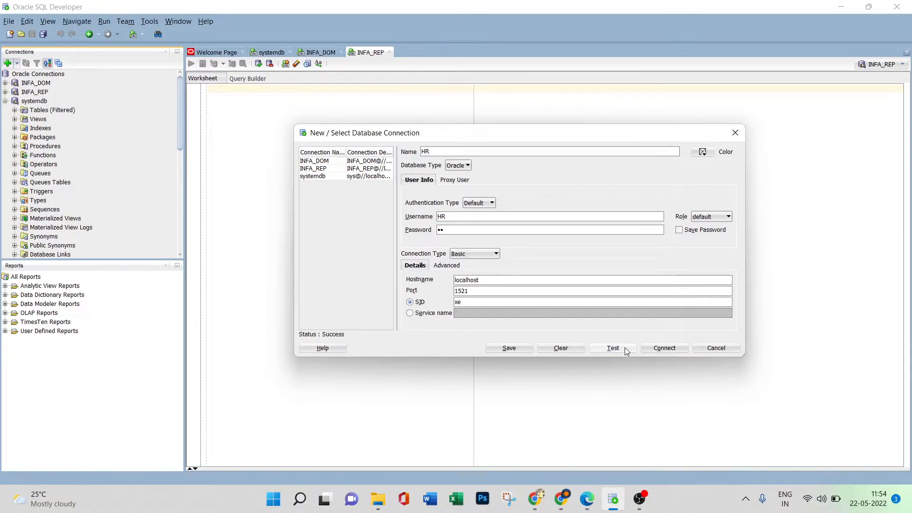
Connect to the HR database, check the tables in its schema, and collapse the HR tree.
click(664, 348)
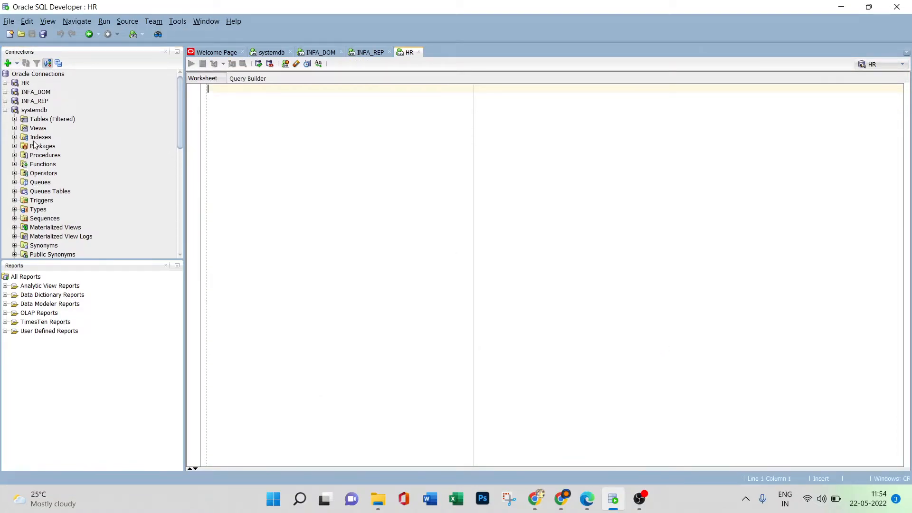
click(4, 84)
click(15, 93)
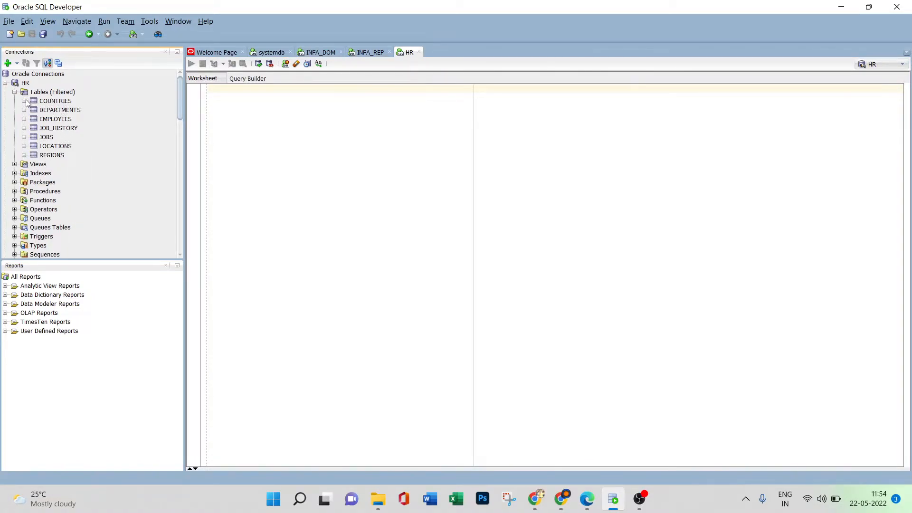
click(14, 92)
click(5, 83)
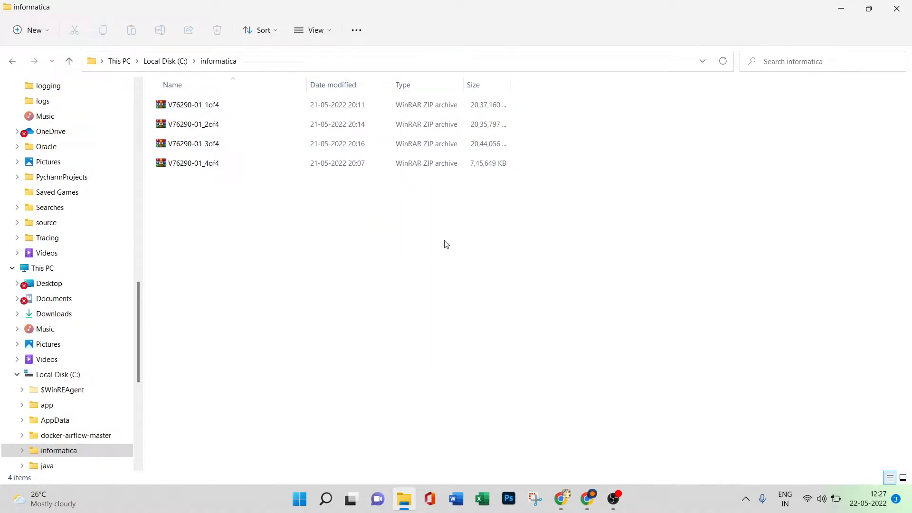
In File Explorer, extract the V76290-01_1of4 archive from C:\informatica into C:\informatica\V76290-01_1of4, showing the extracted files when complete.
click(366, 108)
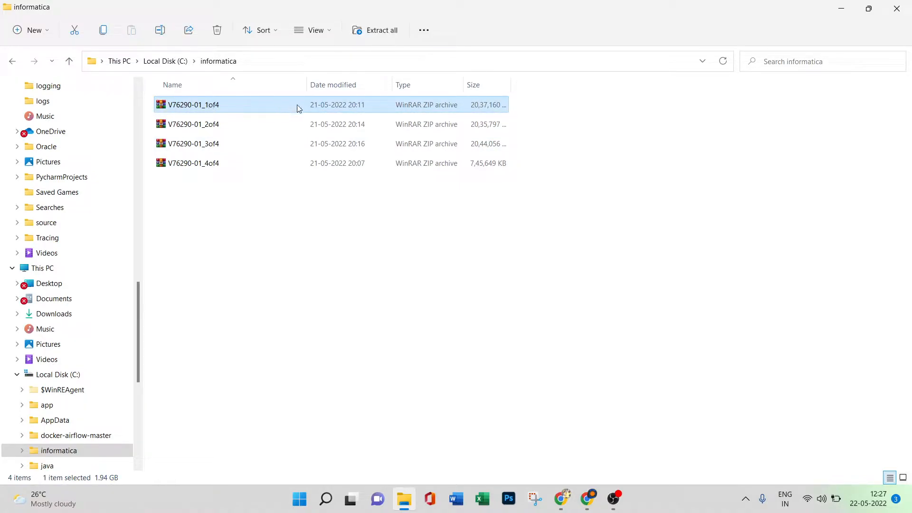
right_click(312, 107)
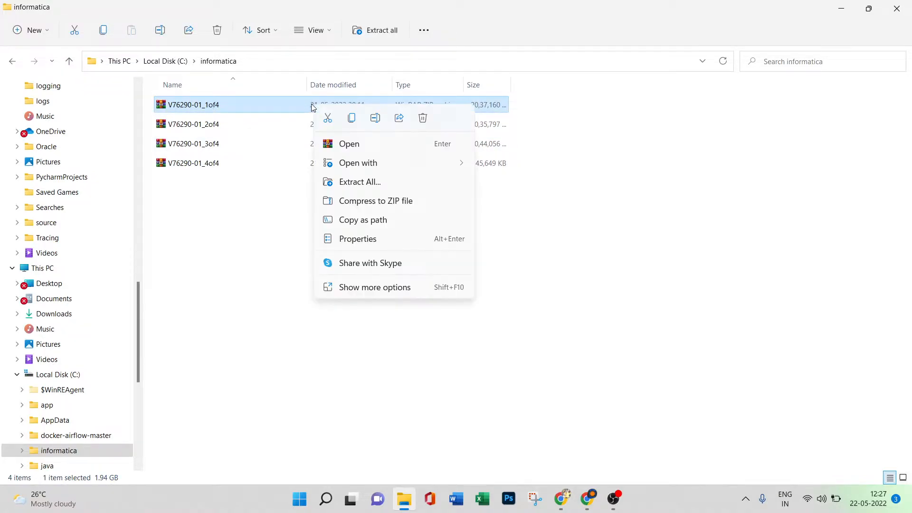
click(358, 181)
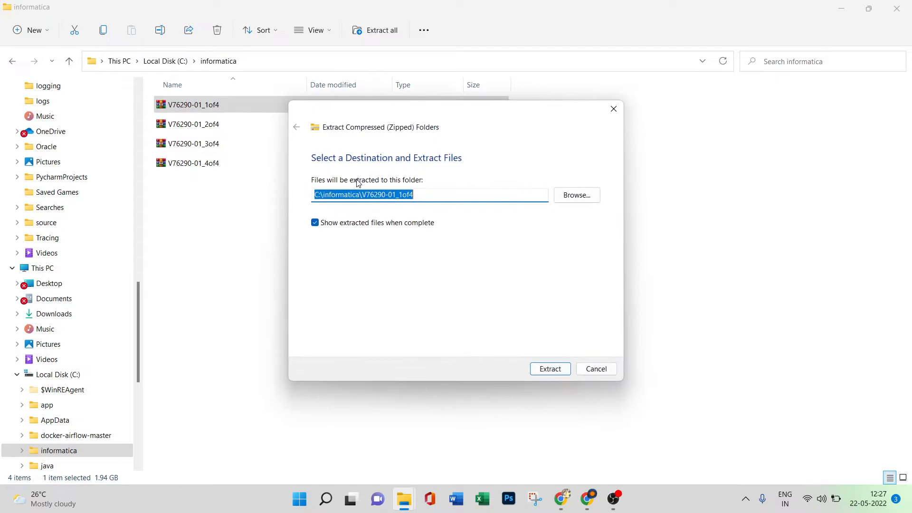
click(550, 369)
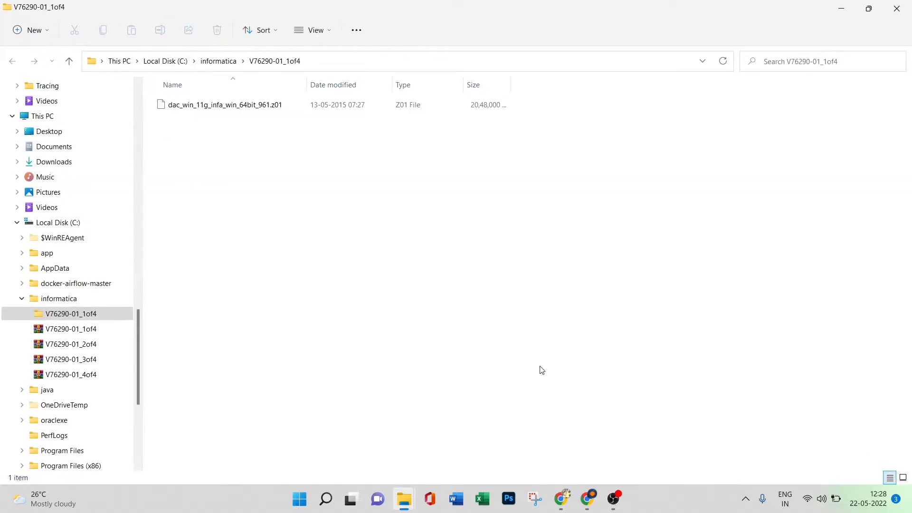
Return to the informatica folder and extract the V76290-01_2of4 archive to C:\informatica\V76290-01_2of4.
click(14, 62)
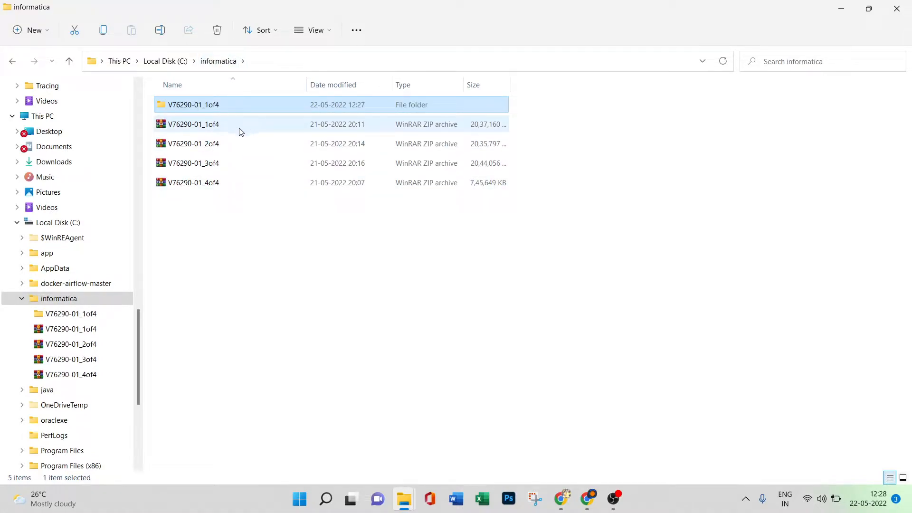
click(245, 145)
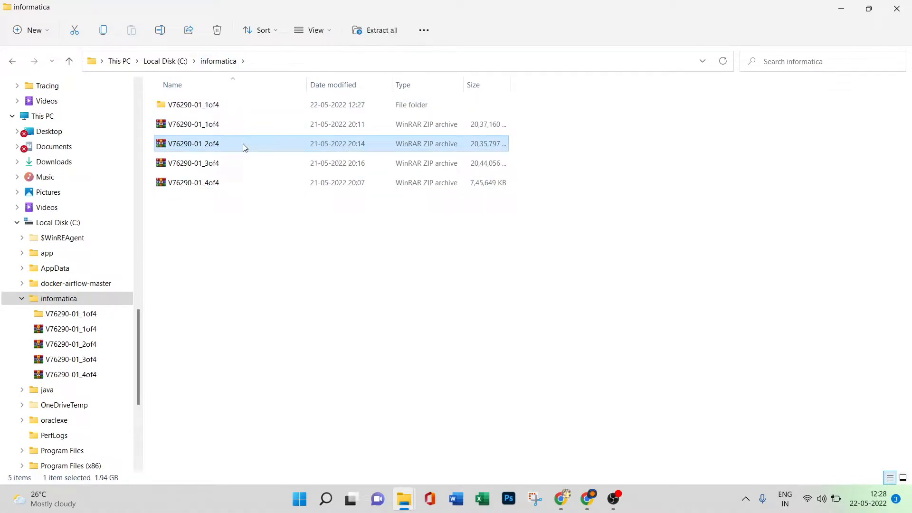
right_click(245, 146)
click(283, 220)
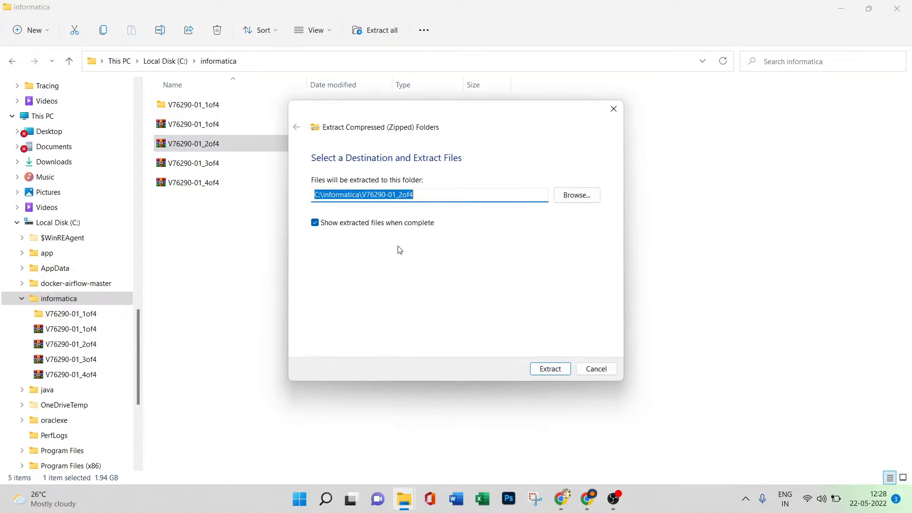
click(550, 370)
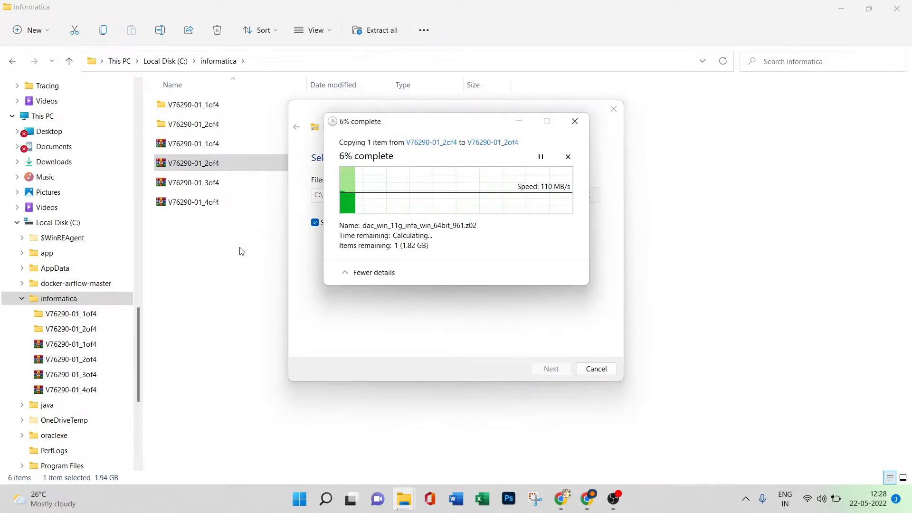
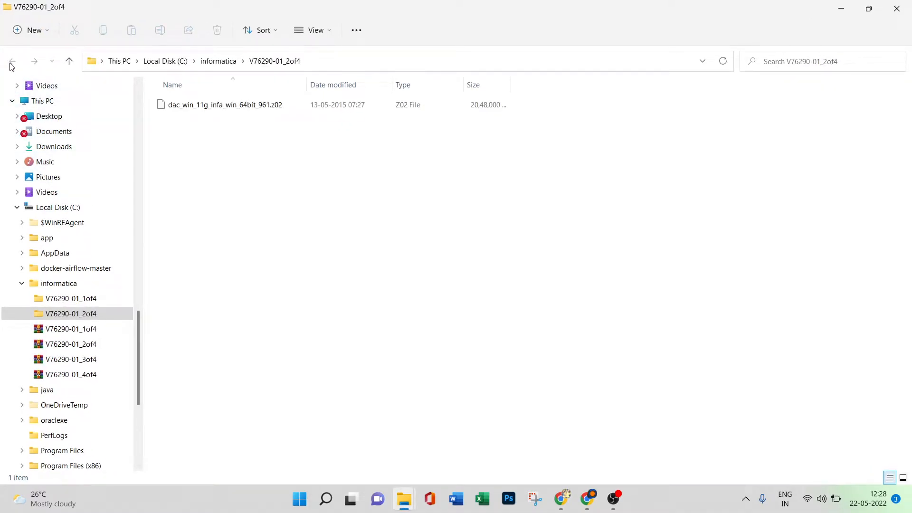
Return to the informatica folder and extract the V76290-01_3of4 archive to C:\informatica\V76290-01_3of4.
click(214, 62)
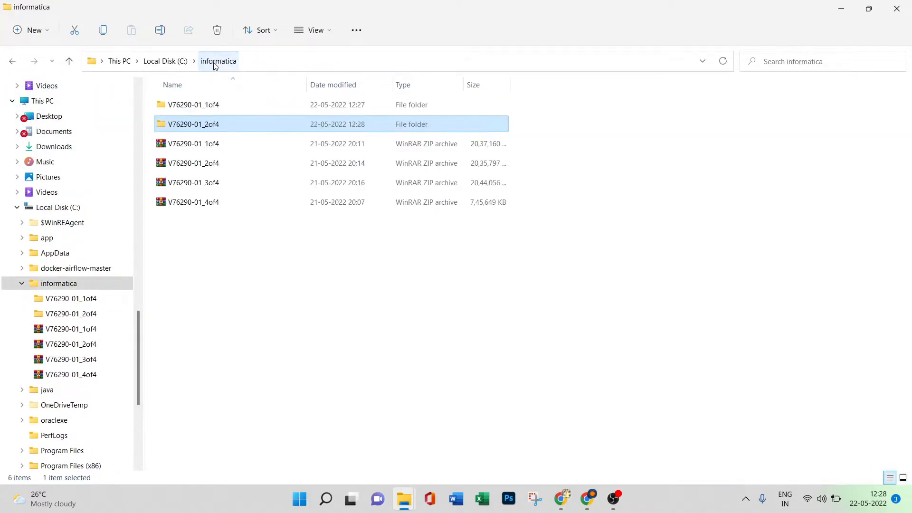
click(233, 182)
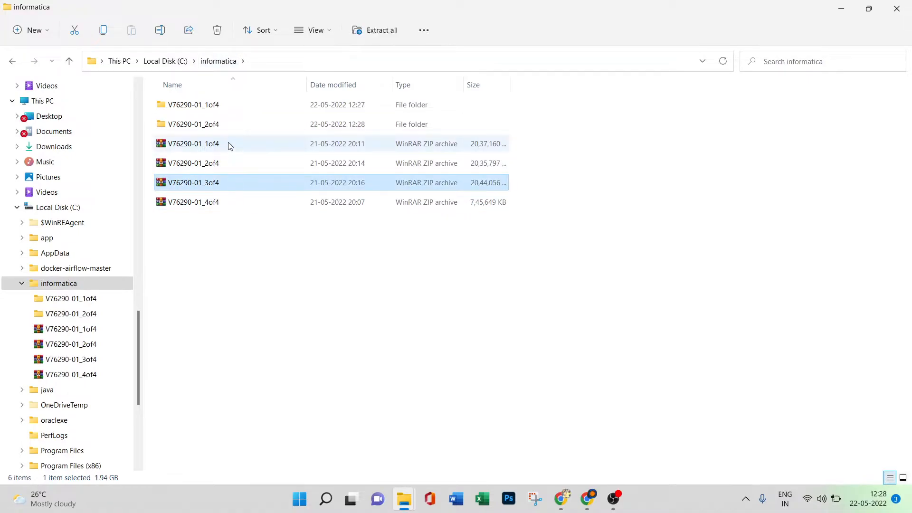
double_click(236, 125)
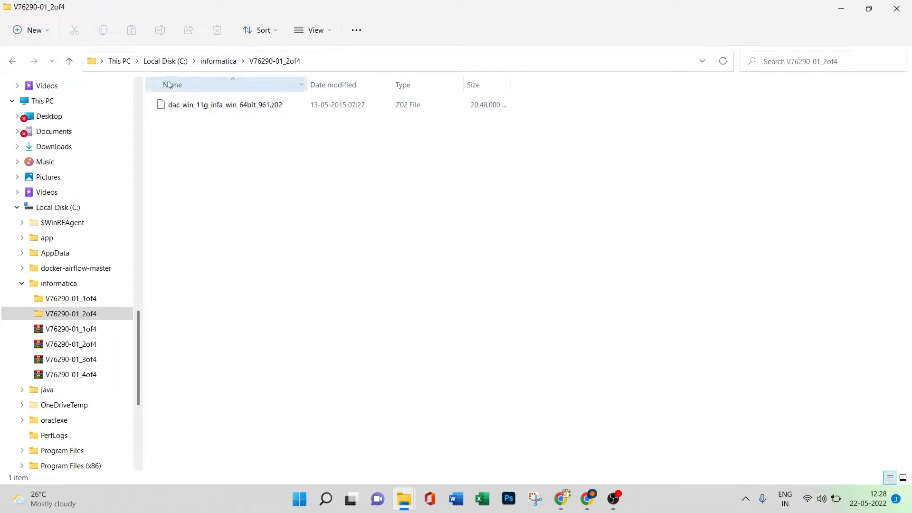
click(12, 61)
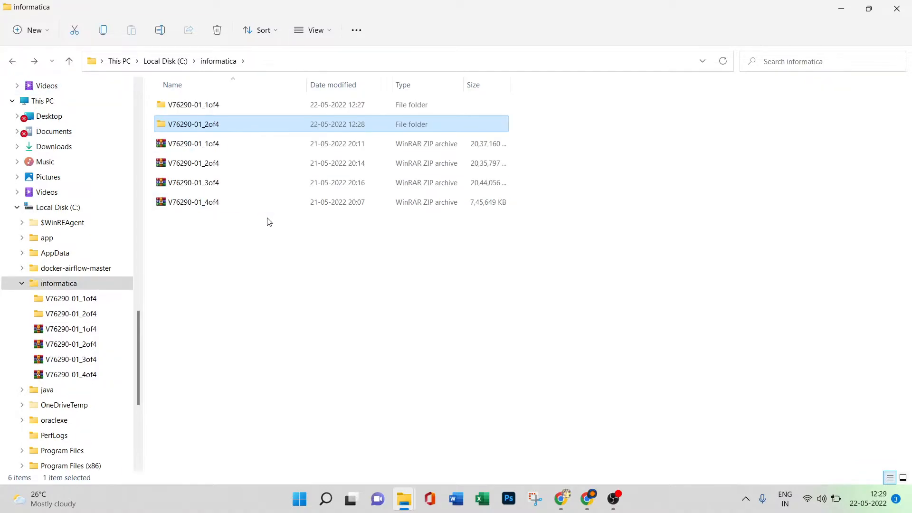
right_click(249, 181)
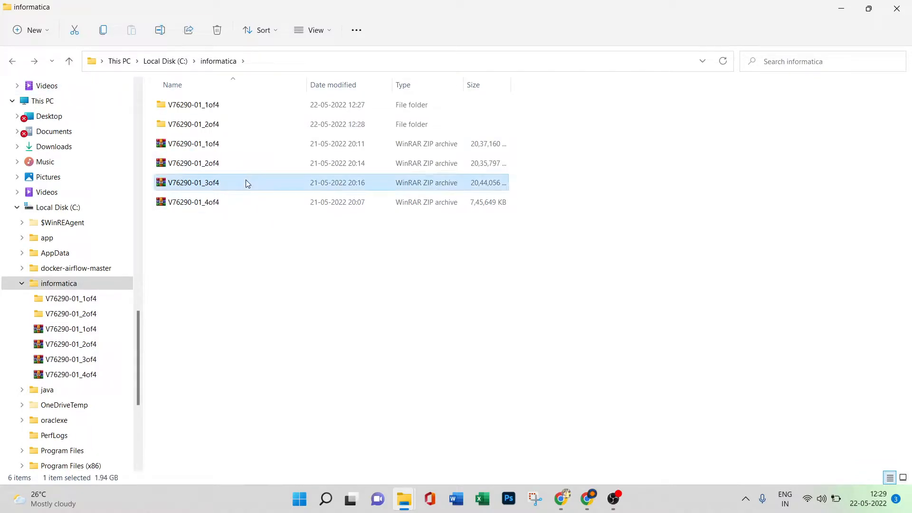
click(293, 257)
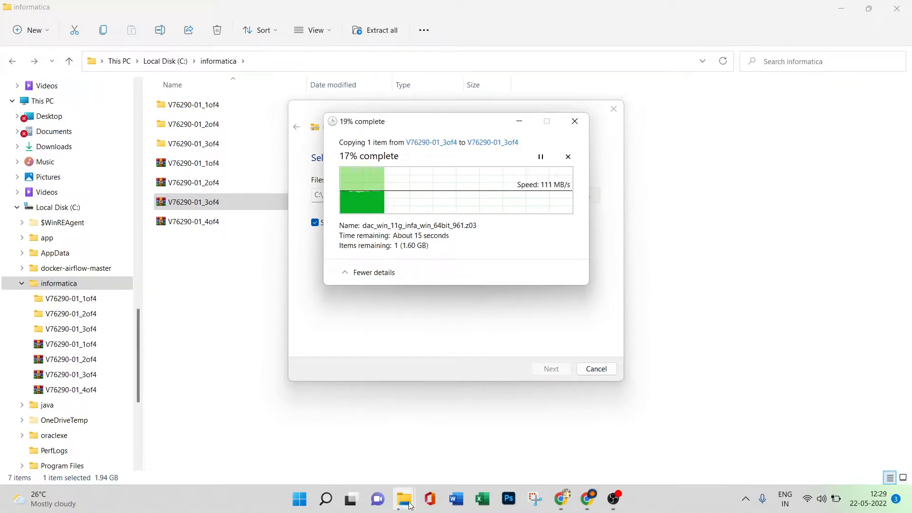
Close the leftover informatica folder windows while the V76290-01_3of4 extraction keeps running.
mouse_move(408, 504)
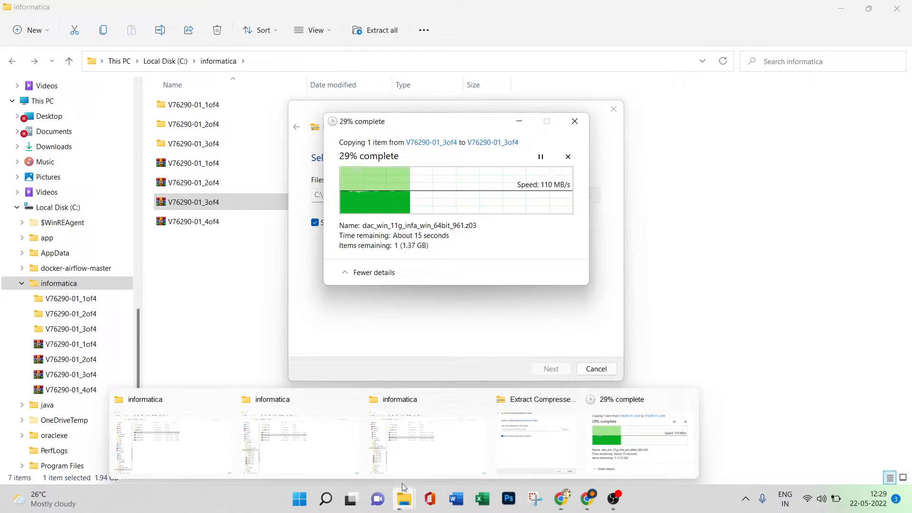
click(227, 403)
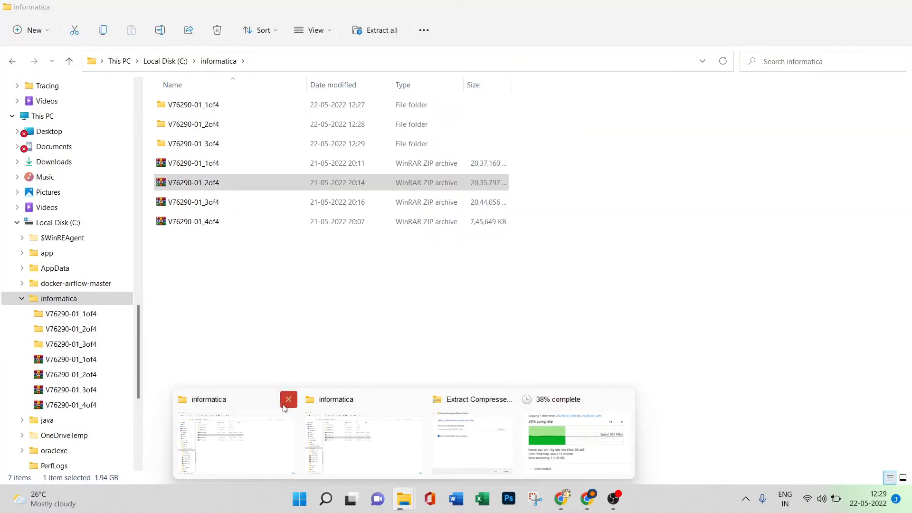
click(288, 402)
click(352, 401)
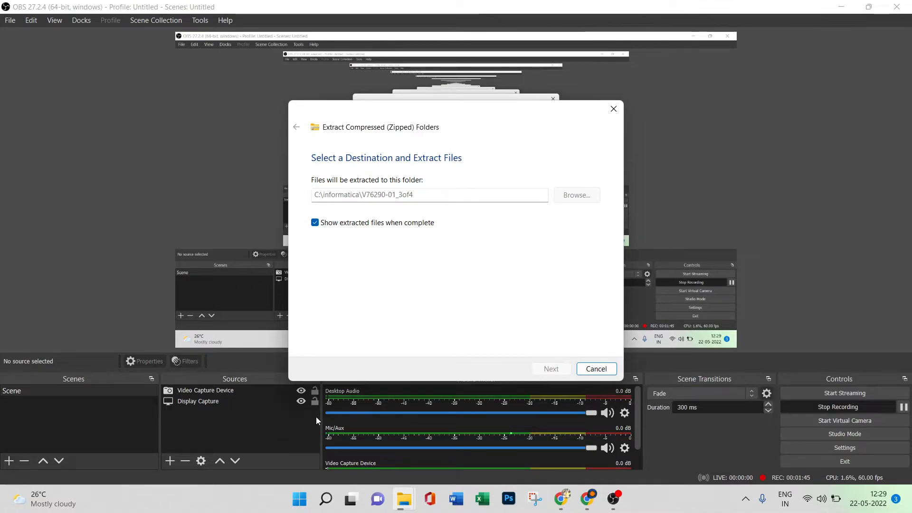
Check the V76290-01_3of4 extraction windows and reopen the informatica folder in a new File Explorer window.
mouse_move(403, 498)
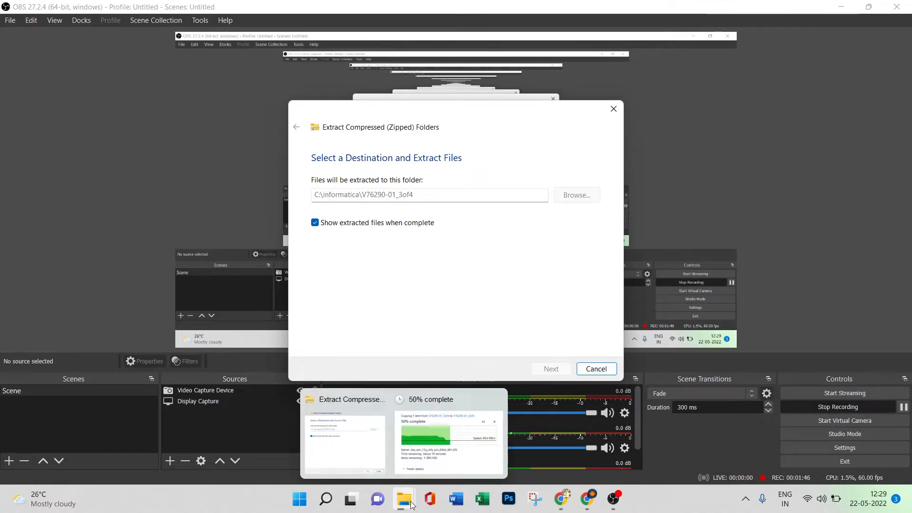
click(423, 433)
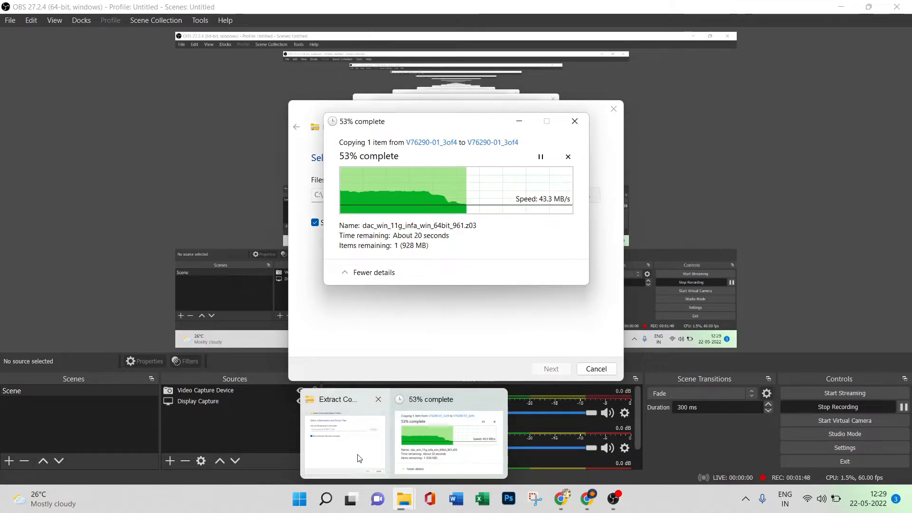
click(364, 454)
right_click(404, 498)
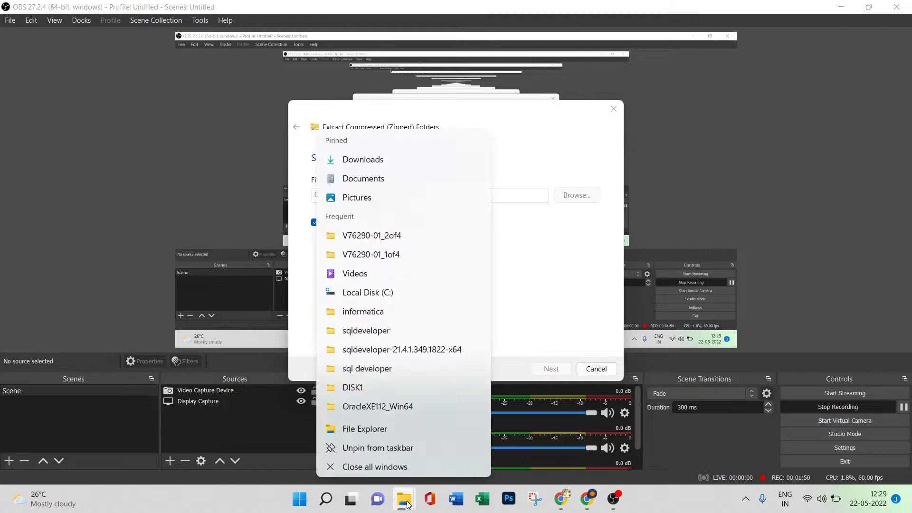
click(369, 312)
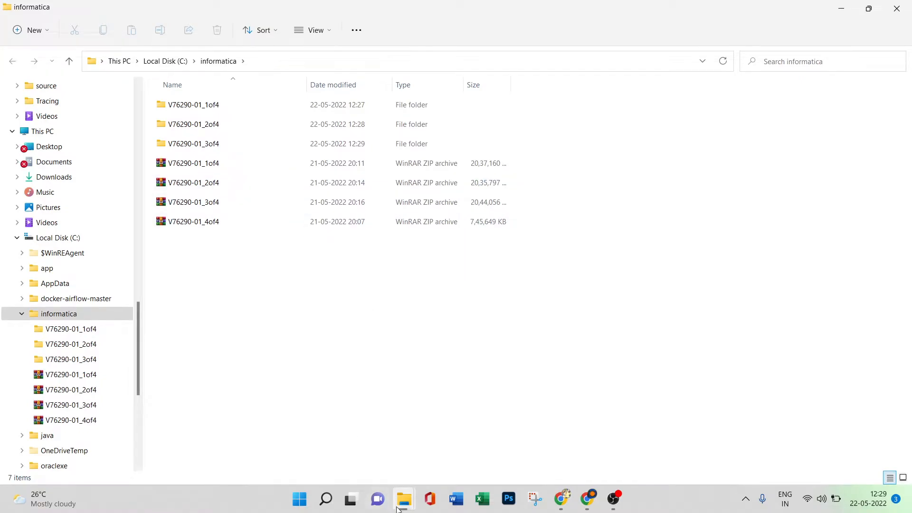
click(361, 427)
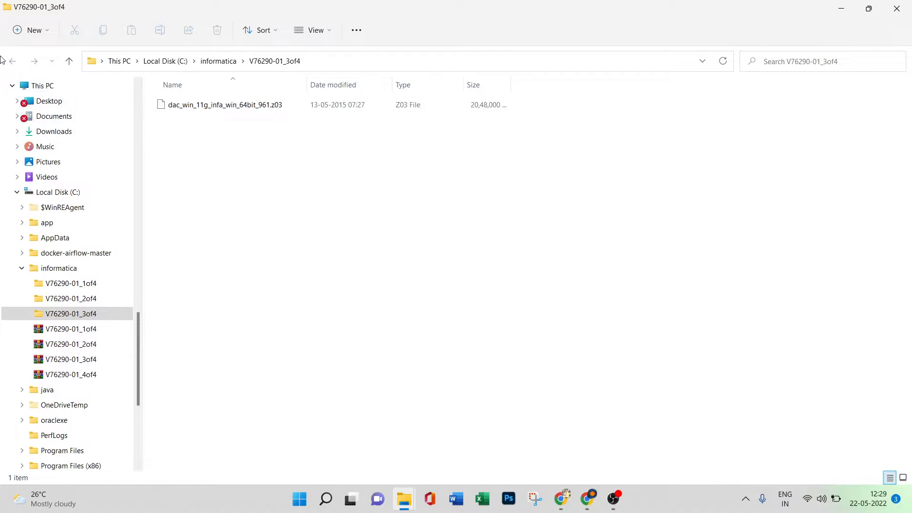
Go back to the informatica folder and extract all files from the V76290-01_4of4 archive.
click(219, 62)
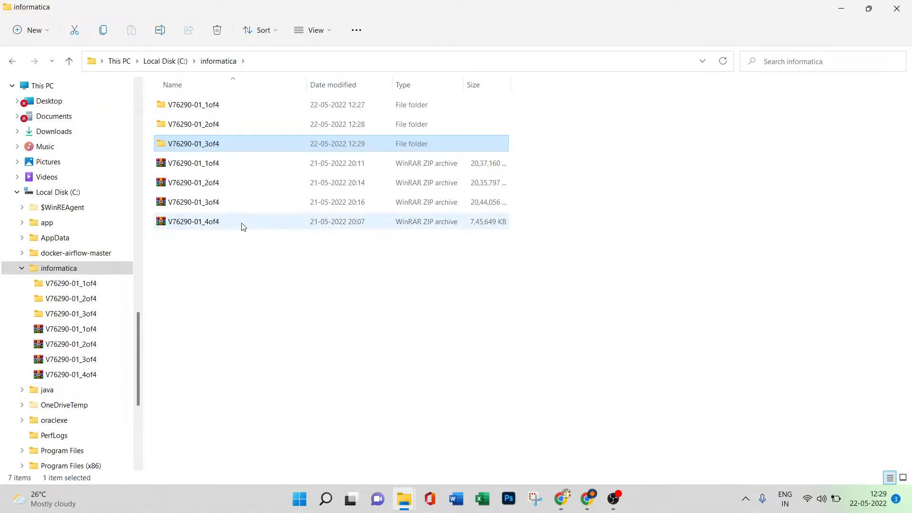
click(257, 227)
right_click(257, 228)
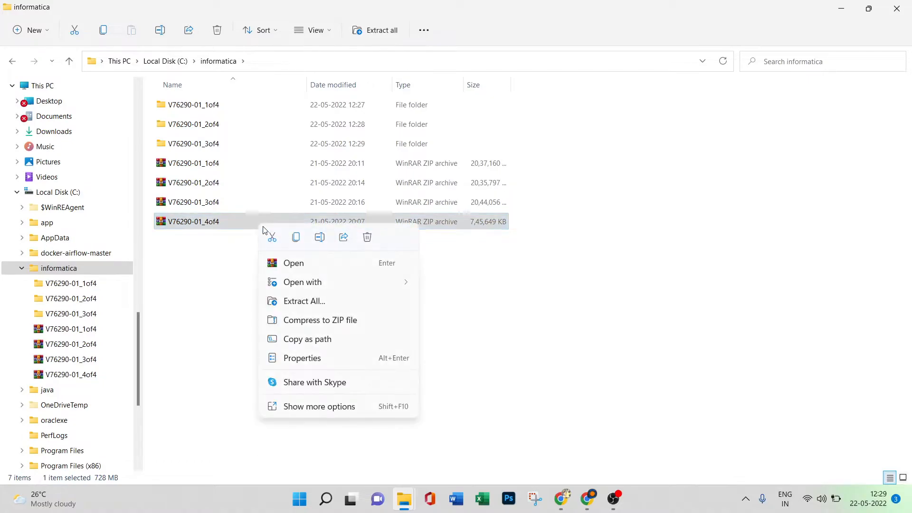
click(305, 301)
click(546, 370)
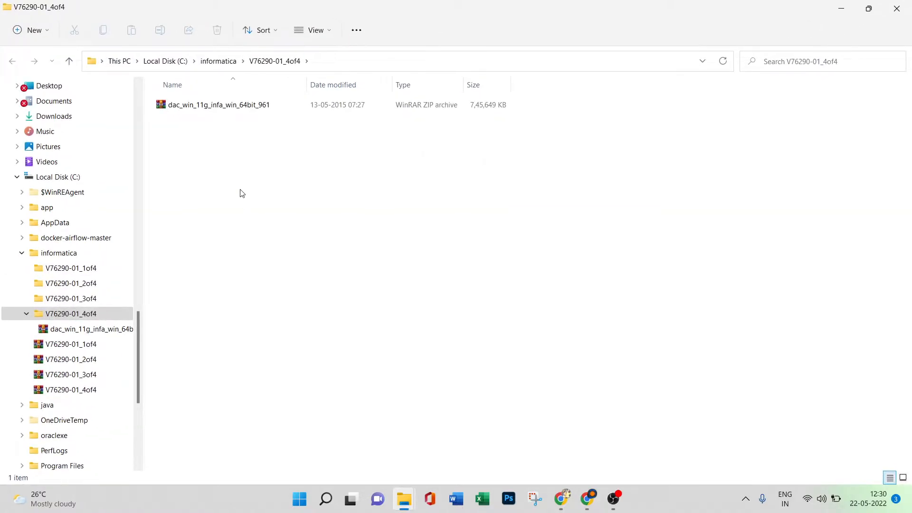
Try to extract the dac_win_11g_infa_win_64bit_961 archive in V76290-01_4of4 into a folder of the same name.
click(220, 60)
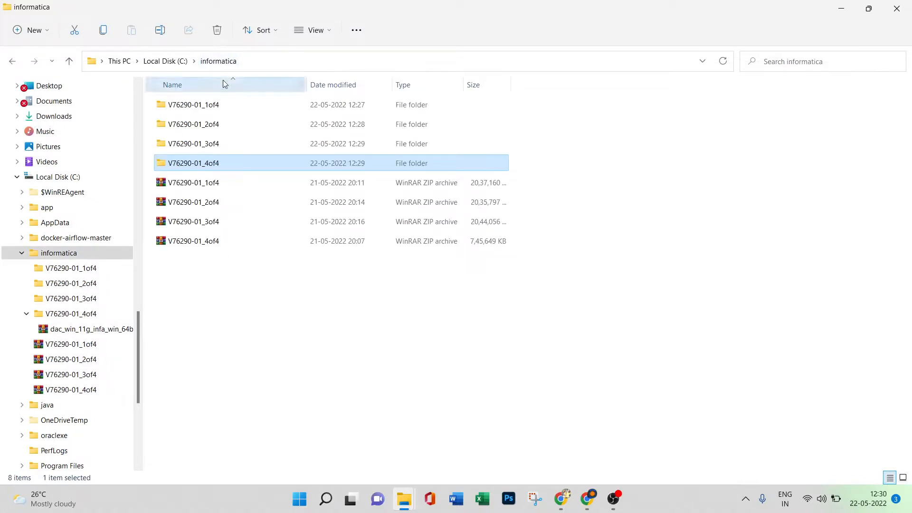
double_click(227, 165)
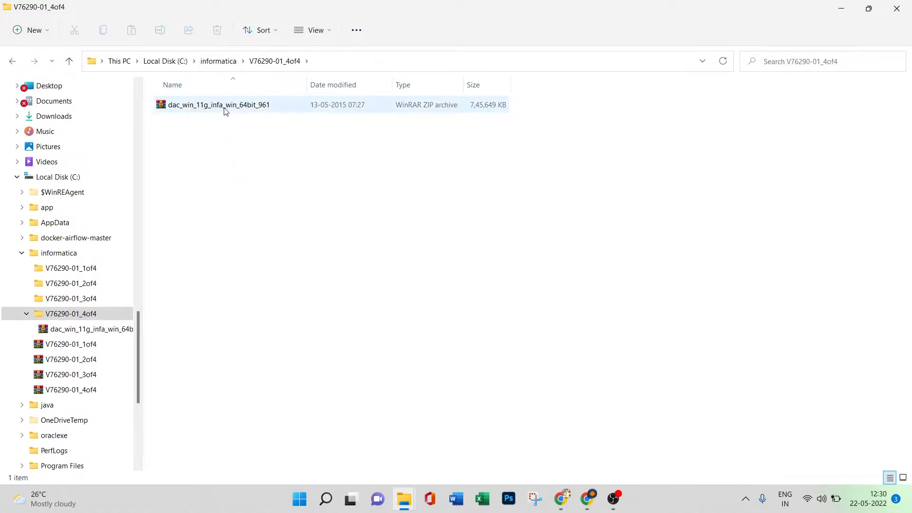
click(247, 109)
right_click(247, 108)
click(287, 182)
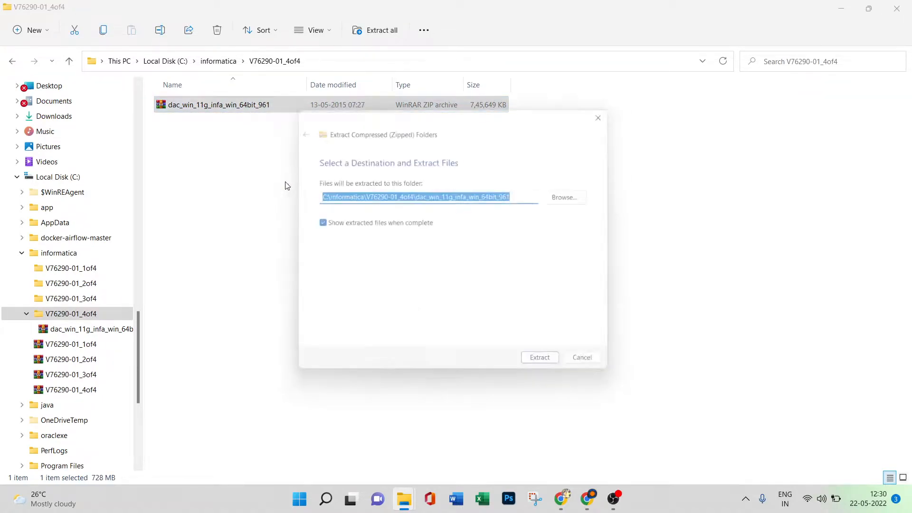
click(547, 369)
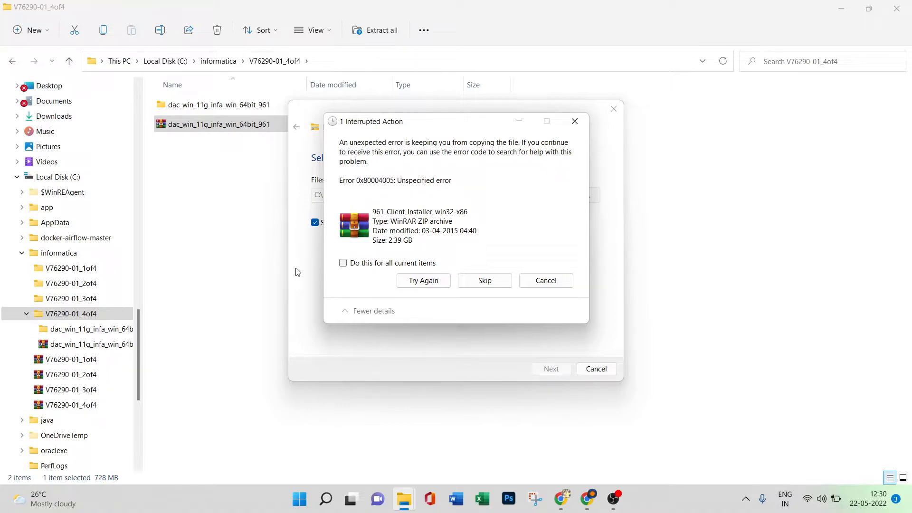
Skip the 961_Client_Installer_win32-x86 file, retry 961_Server_Installer_winem-64t, and cancel the extraction.
click(485, 280)
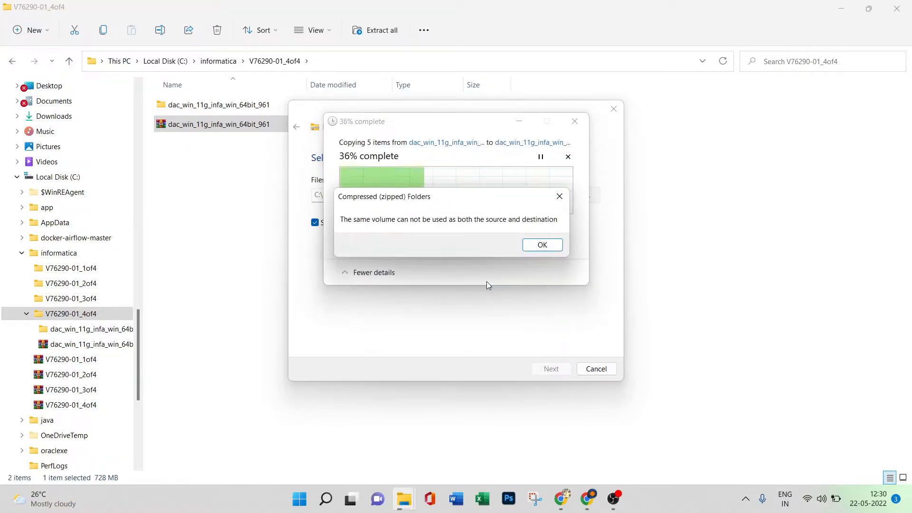
click(540, 244)
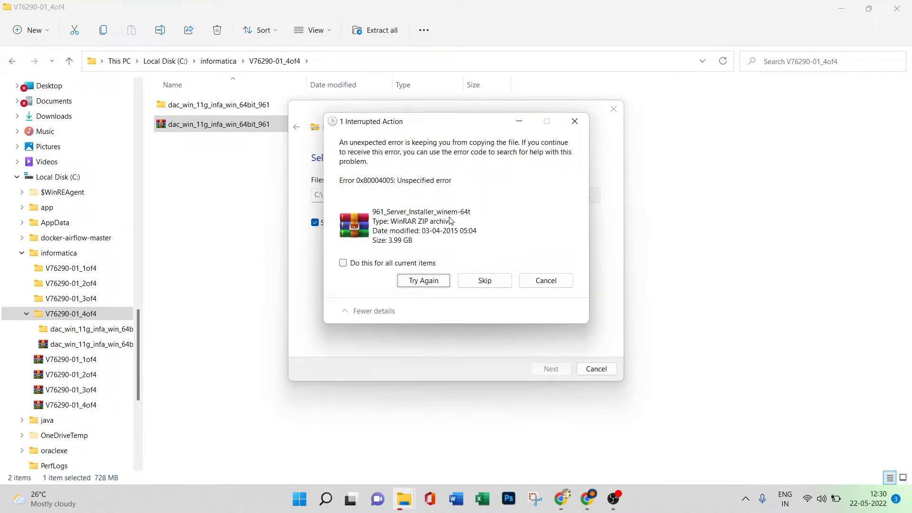
click(425, 285)
click(533, 246)
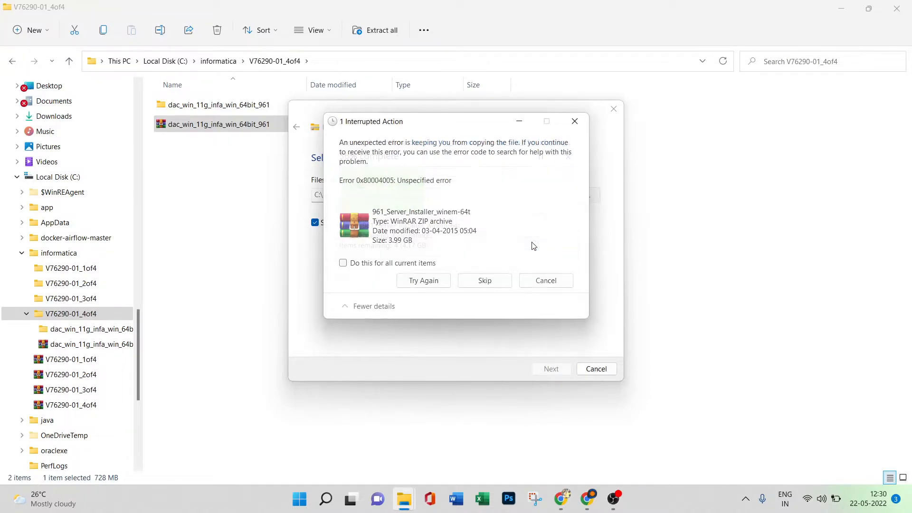
click(546, 281)
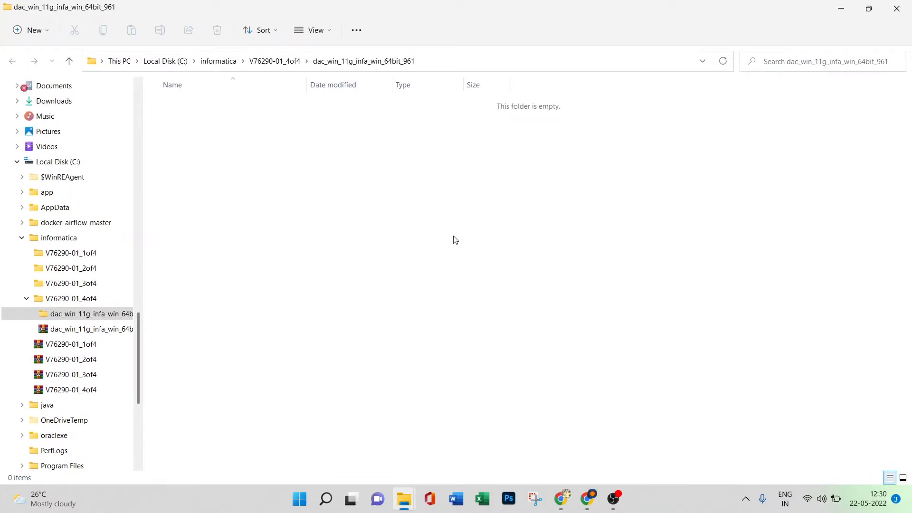
Return to V76290-01_4of4, check the dac_win_11g_infa_win_64bit_961 folder, and delete it.
click(278, 63)
double_click(252, 110)
click(274, 64)
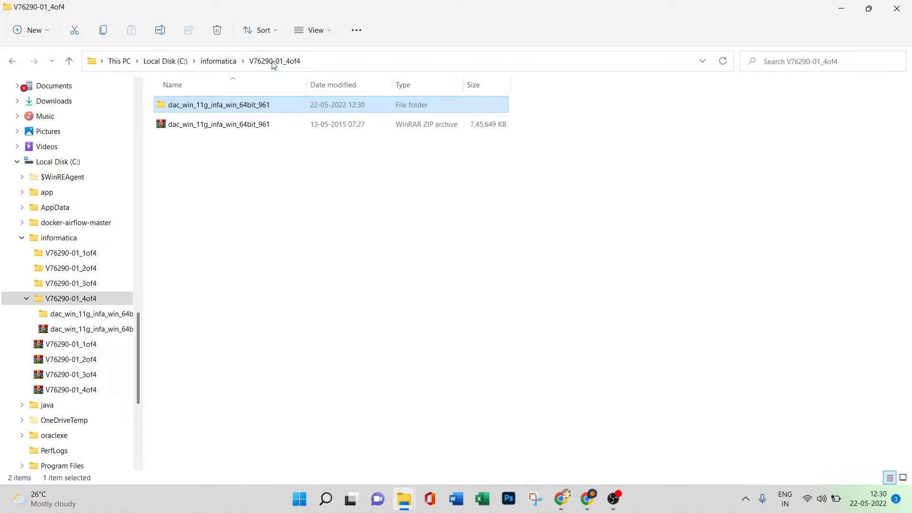
click(243, 127)
click(243, 109)
key(Delete)
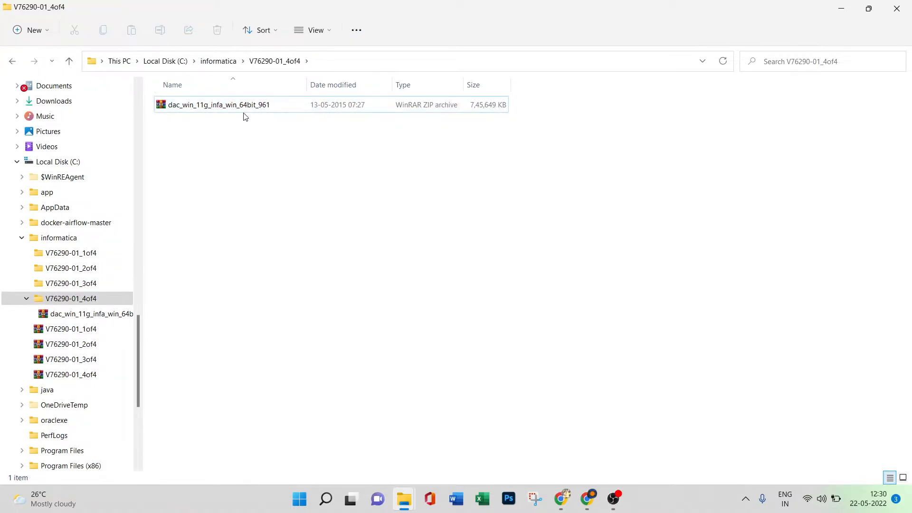
Try extracting the dac_win_11g_infa_win_64bit_961 archive again with one retry of the client installer, cancel it, and delete the leftover folder.
click(241, 106)
right_click(243, 107)
click(285, 183)
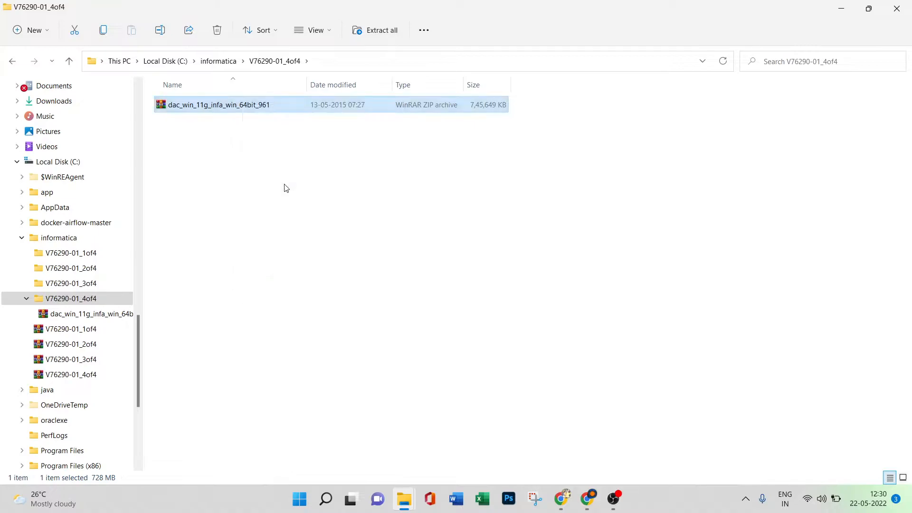
click(544, 369)
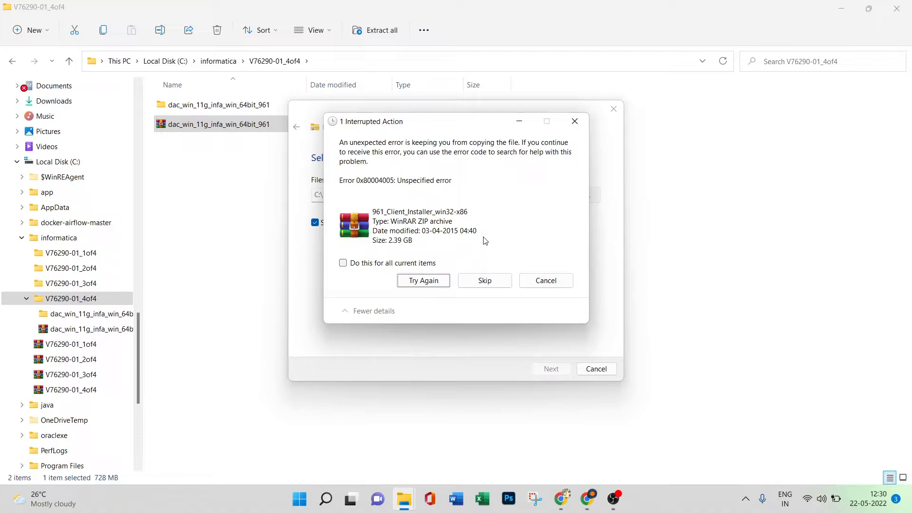
click(433, 282)
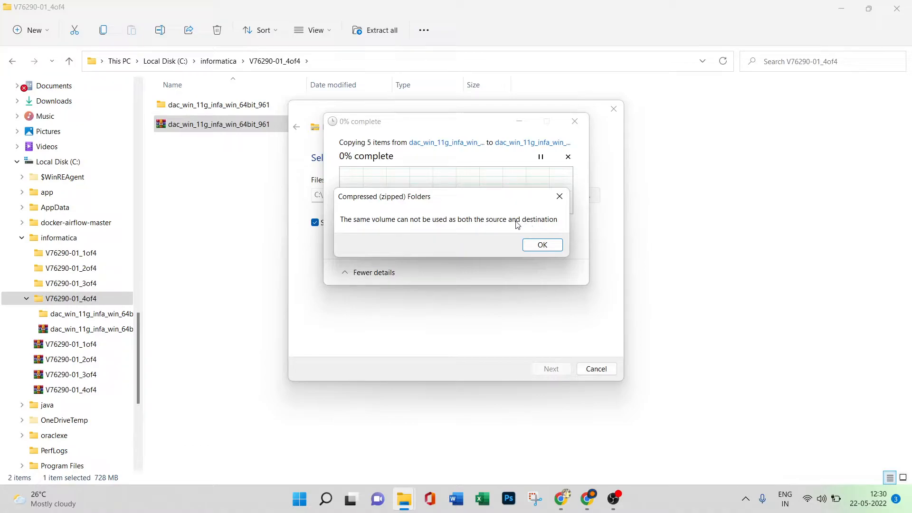
click(539, 244)
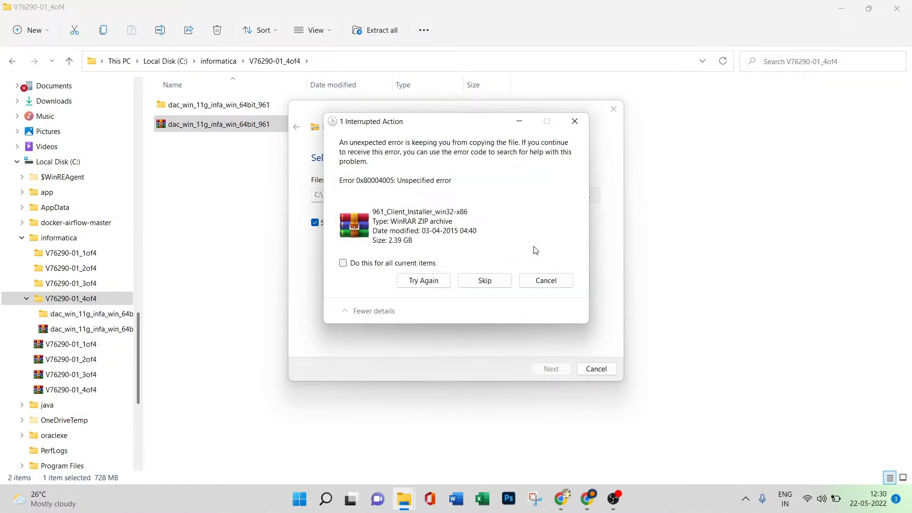
click(545, 281)
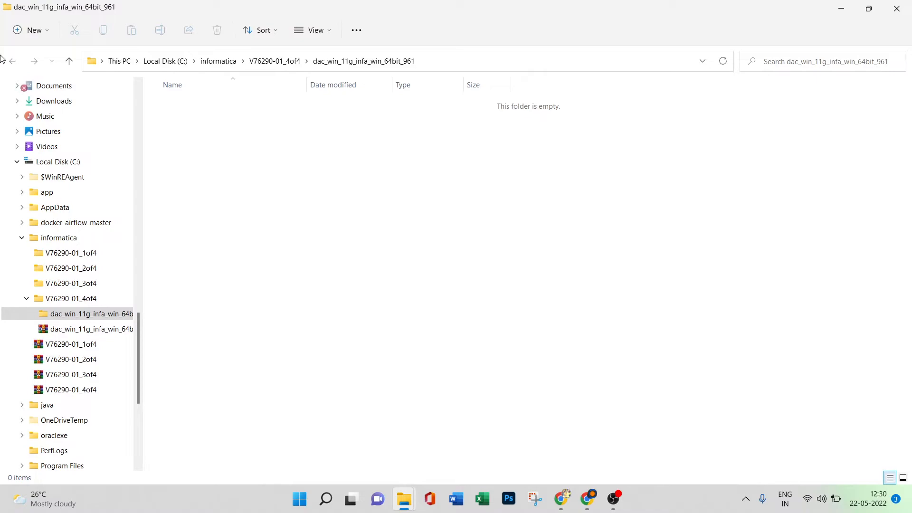
click(269, 63)
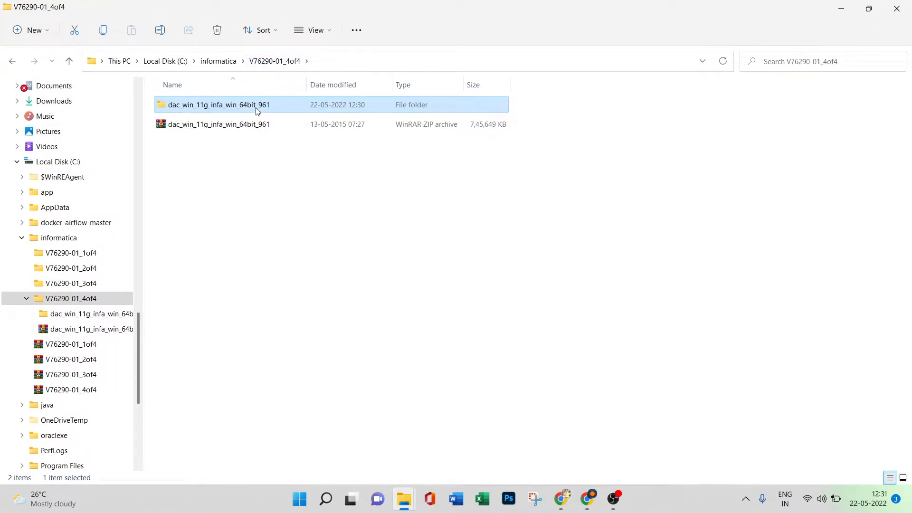
key(Delete)
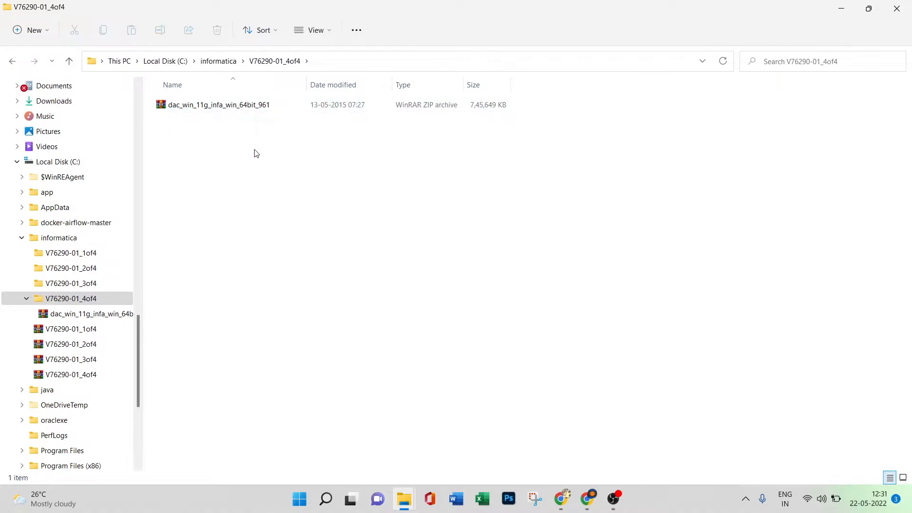
Create a folder named info inside V76290-01_4of4.
right_click(255, 152)
mouse_move(317, 245)
click(458, 247)
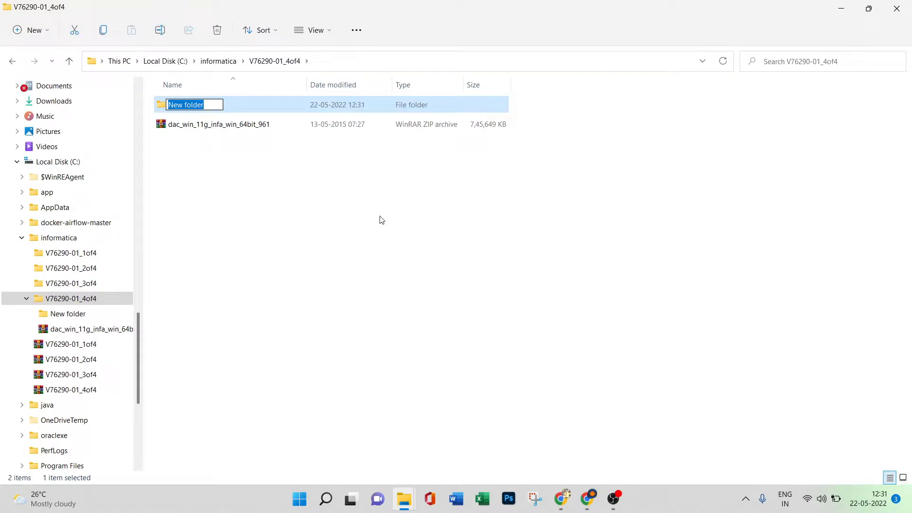
text(info)
key(Return)
Move the dac_win_11g_infa_win_64bit_961 archive from V76290-01_4of4 into the info folder.
click(228, 169)
click(248, 128)
right_click(248, 128)
click(224, 115)
double_click(219, 107)
right_click(265, 152)
click(275, 164)
click(252, 136)
Try to extract dac_win_11g_infa_win_64bit_961 inside the info folder, retrying 961_Client_Installer_win32-x86 once before skipping it.
click(243, 107)
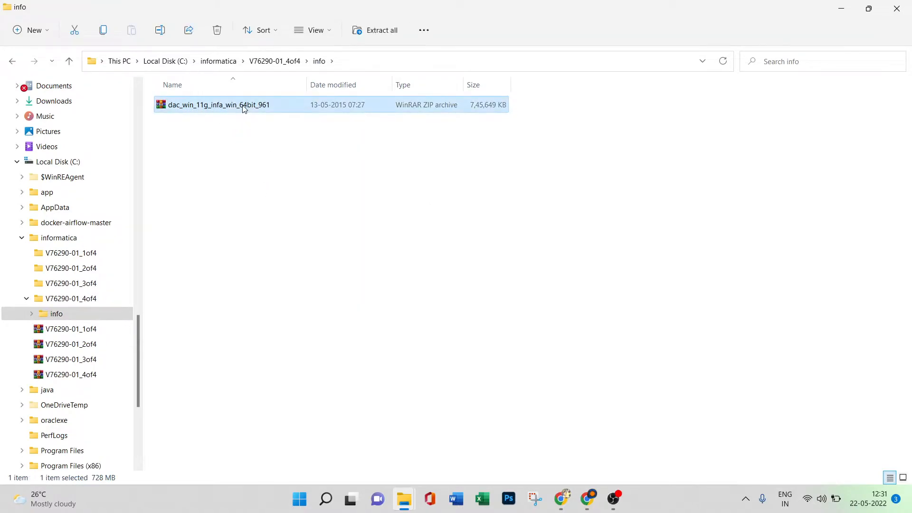
right_click(244, 108)
click(291, 182)
click(548, 368)
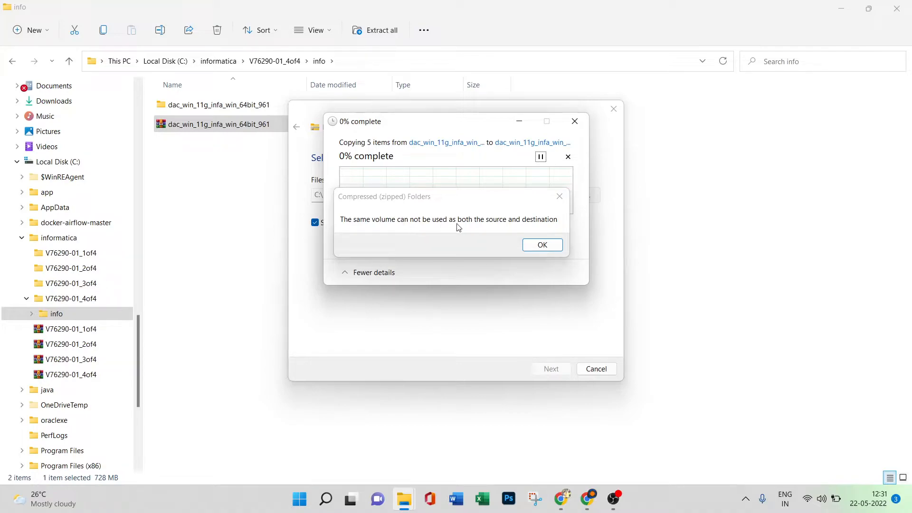
click(541, 245)
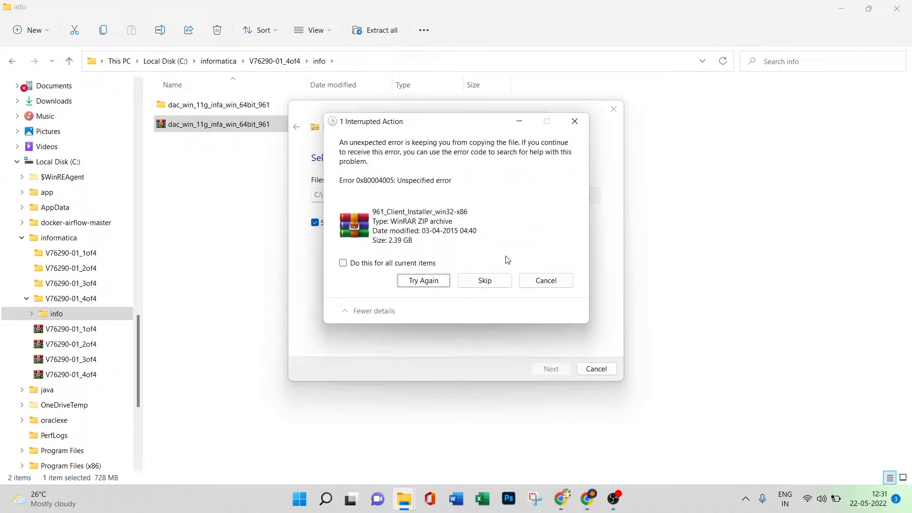
click(430, 280)
click(546, 246)
click(503, 282)
click(540, 245)
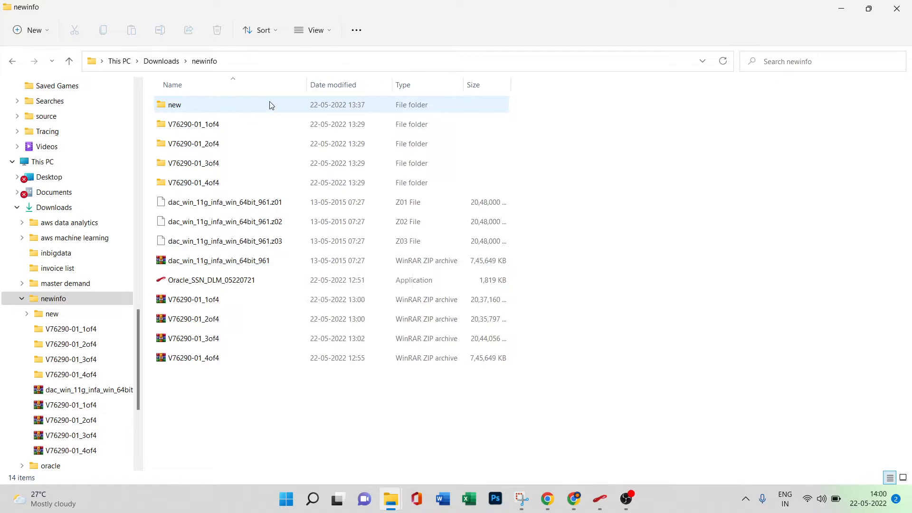
Open the new folder in Downloads\newinfo and create a folder named client in it.
click(278, 111)
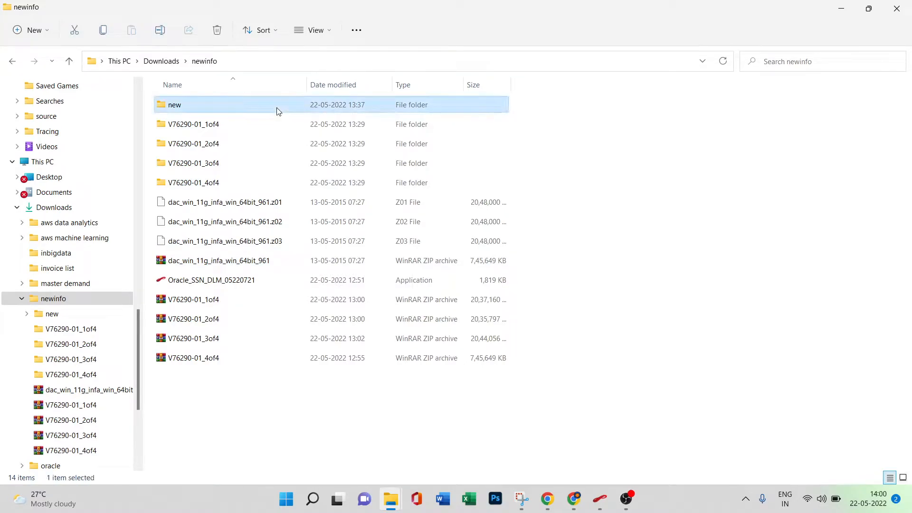
double_click(278, 111)
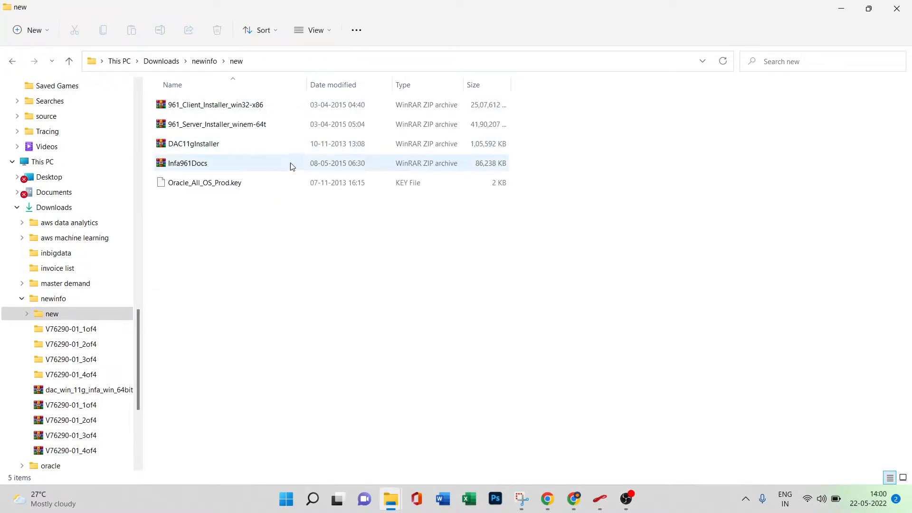
click(10, 63)
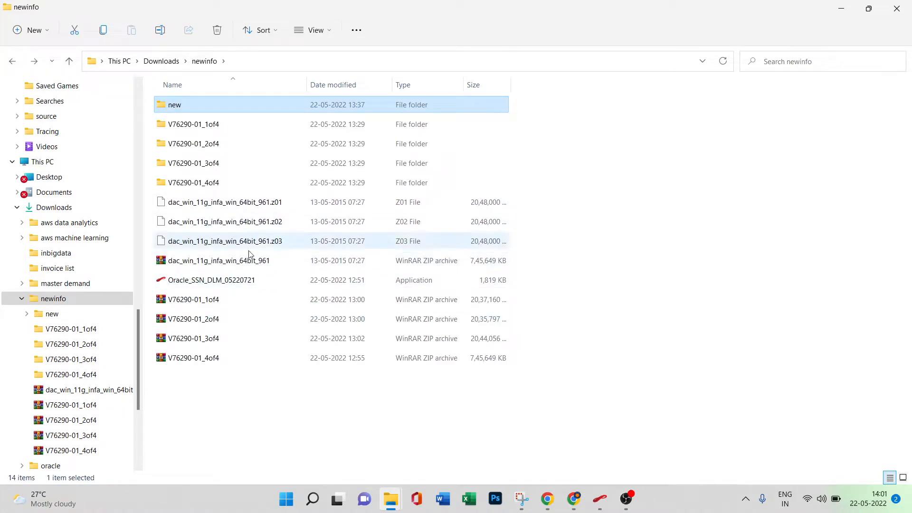
double_click(305, 111)
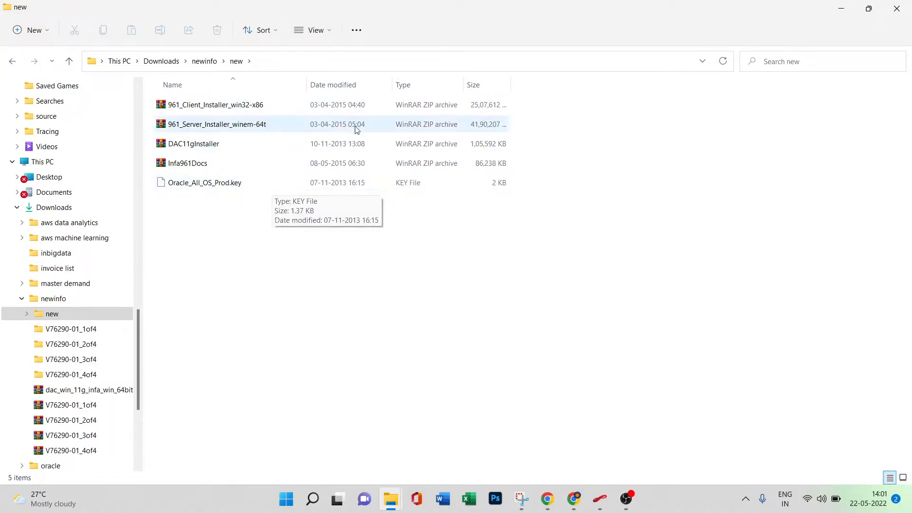
right_click(307, 347)
mouse_move(377, 291)
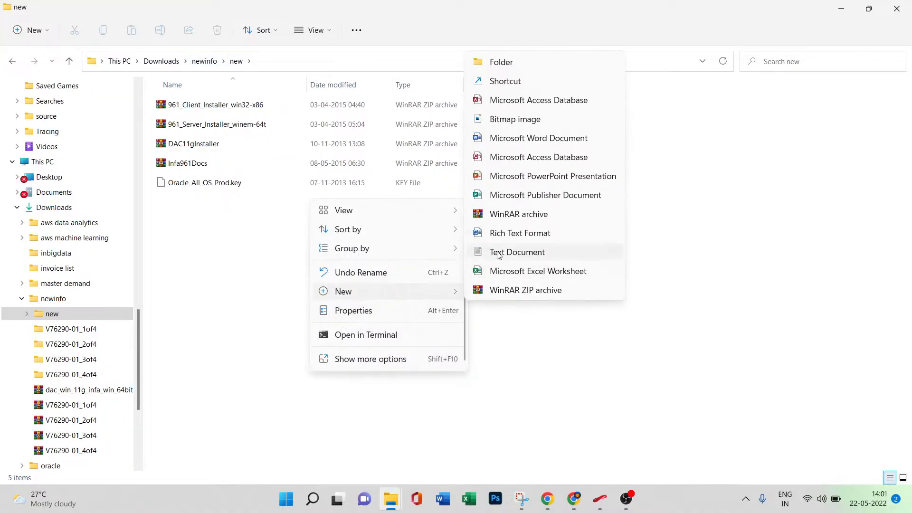
click(537, 72)
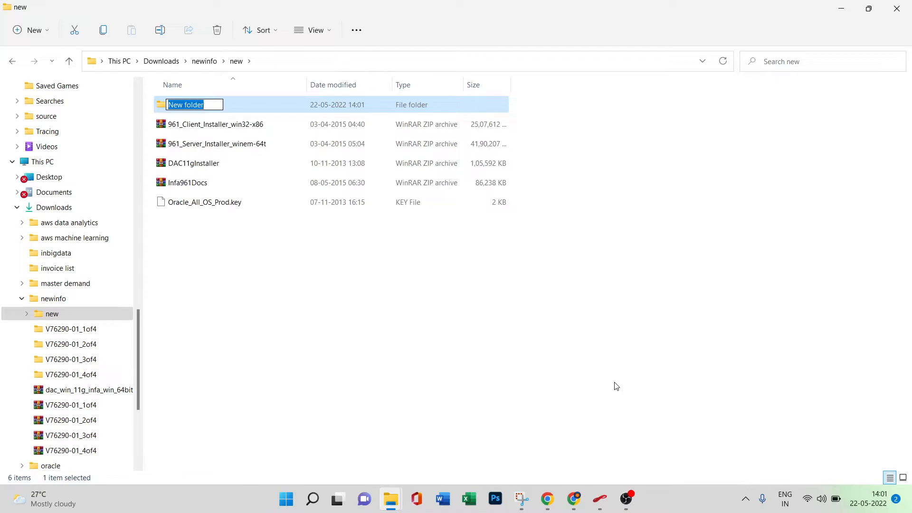
text(client)
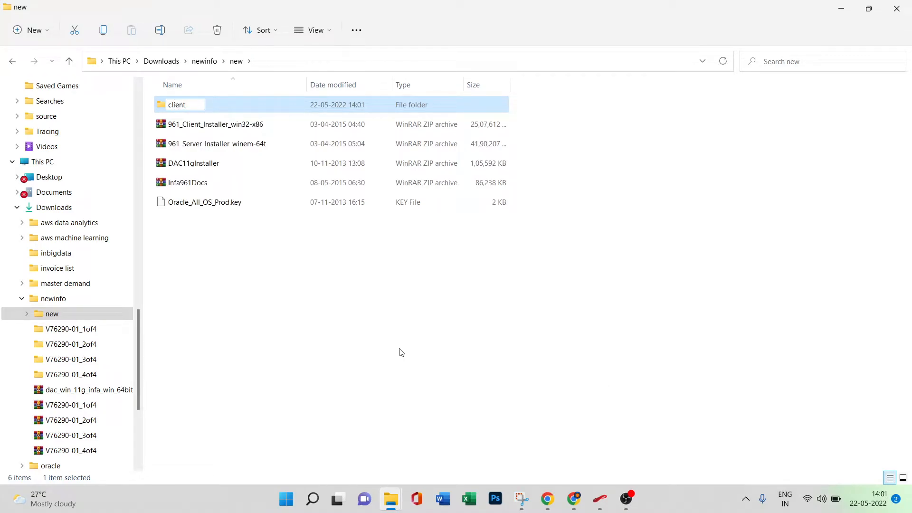
click(348, 323)
Create a folder named server alongside the client folder.
right_click(348, 323)
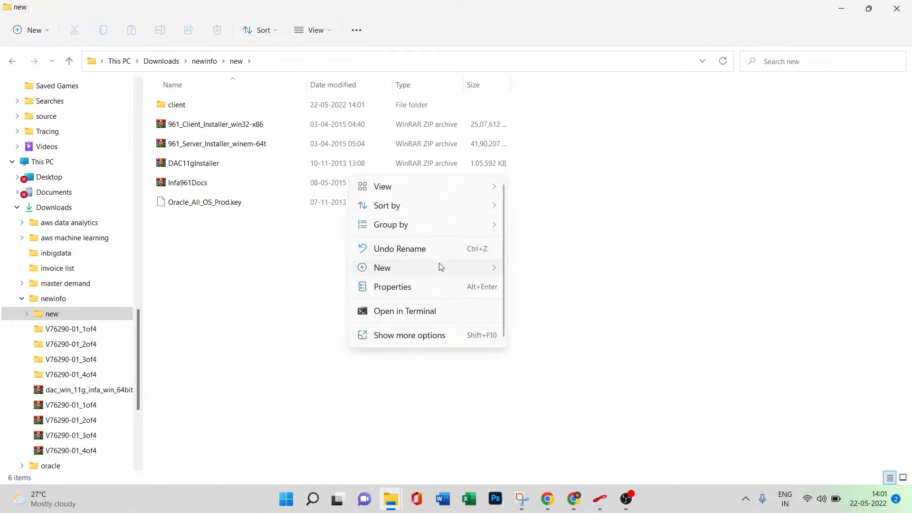
mouse_move(440, 268)
click(551, 35)
text(server)
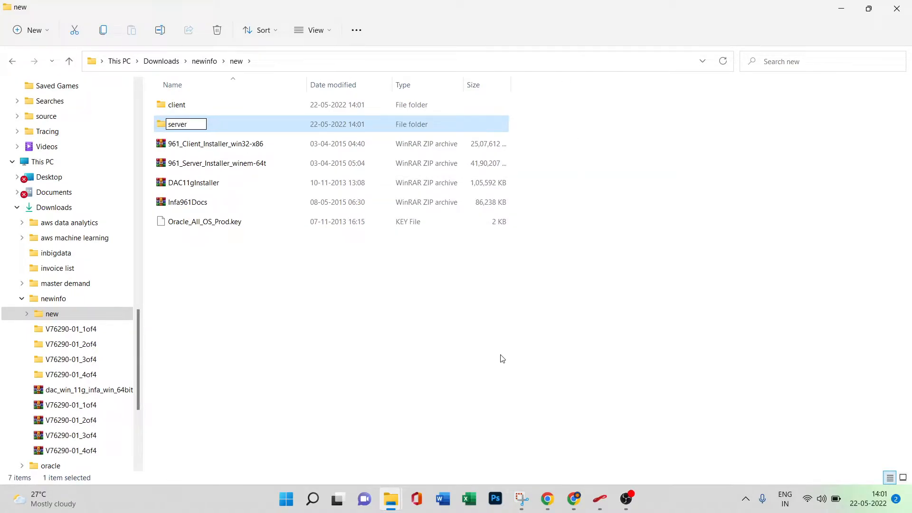
click(435, 361)
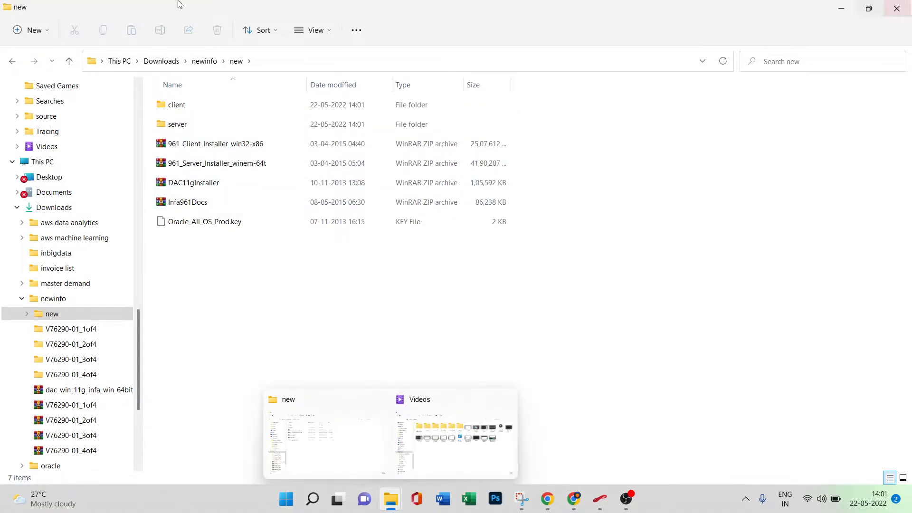
Open the 961_Client_Installer_win32-x86 archive in WinRAR and extract it into Downloads\newinfo\new\client.
click(270, 144)
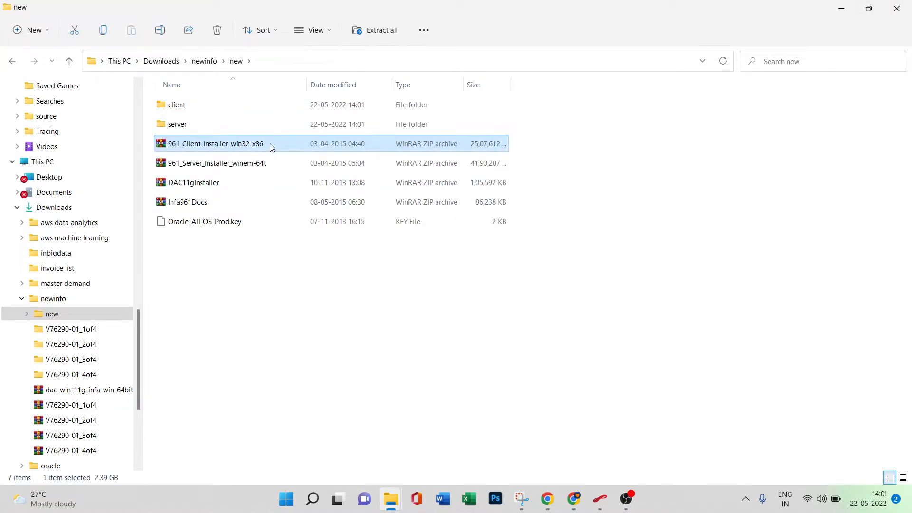
right_click(269, 143)
click(308, 185)
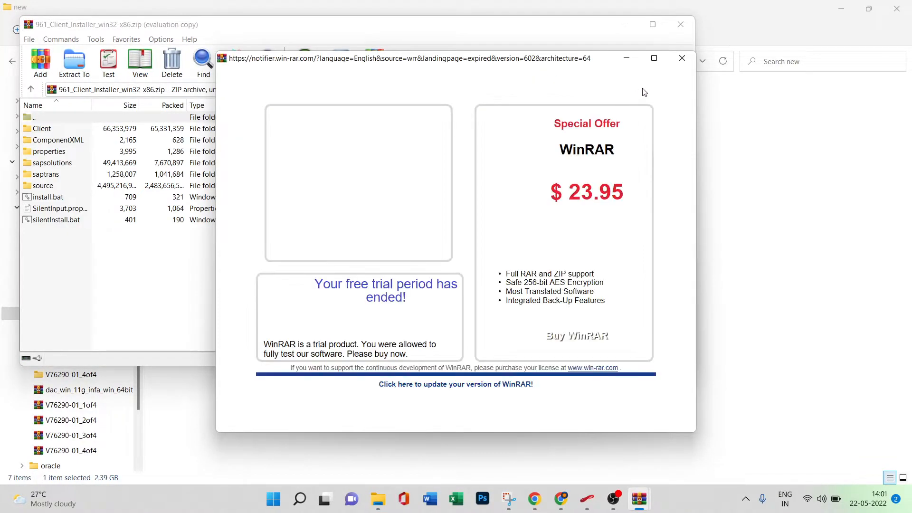
key(Escape)
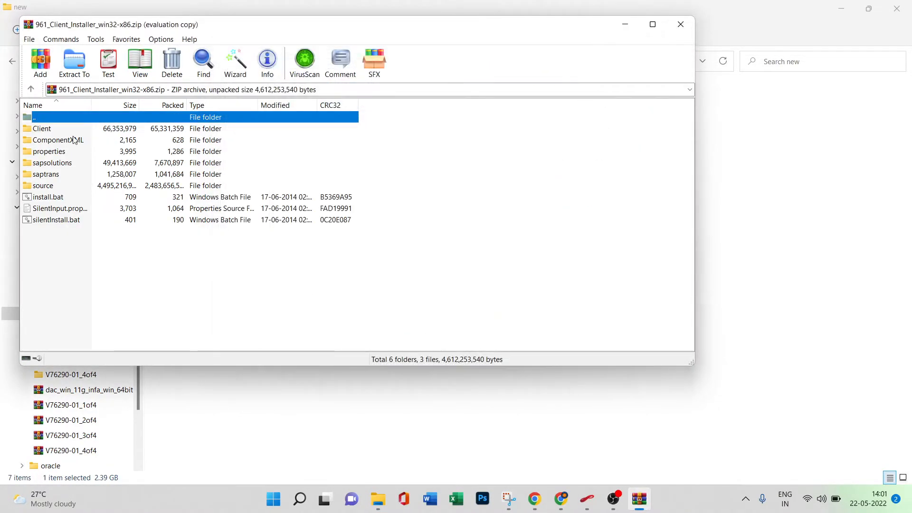
click(75, 67)
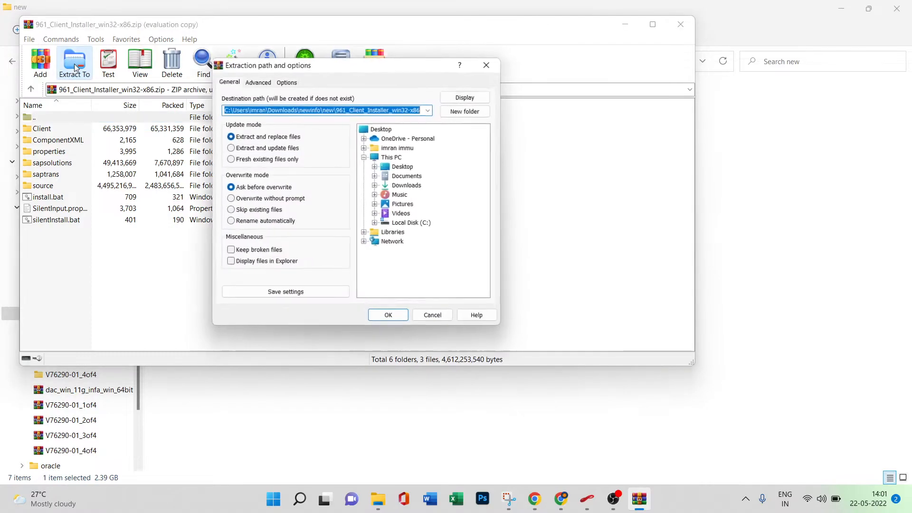
click(375, 186)
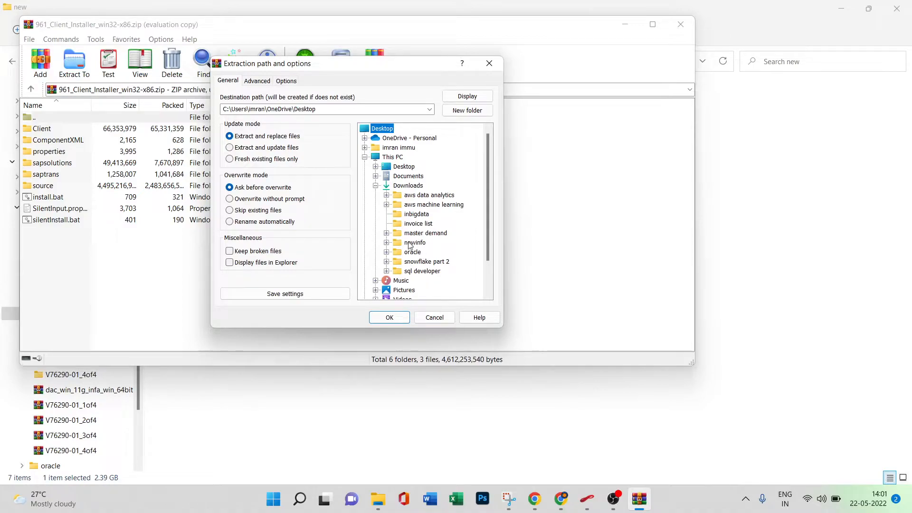
click(386, 243)
click(397, 252)
click(432, 262)
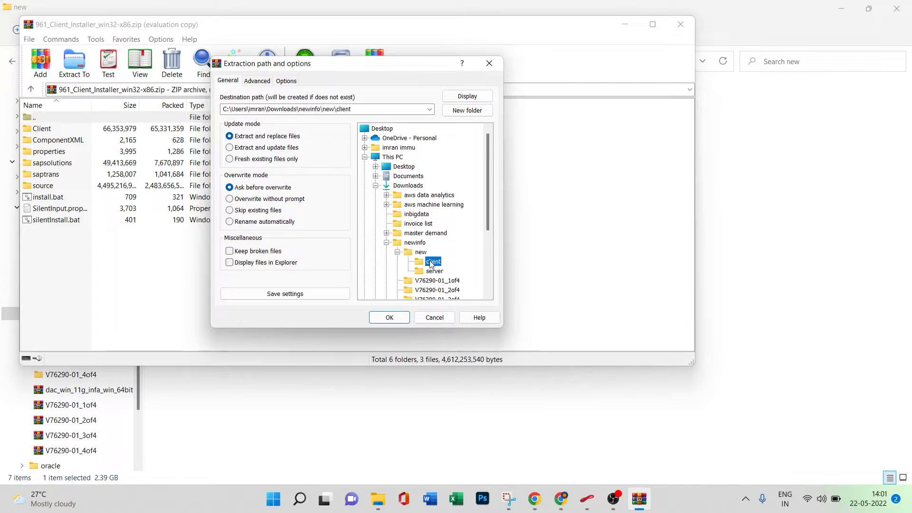
click(388, 319)
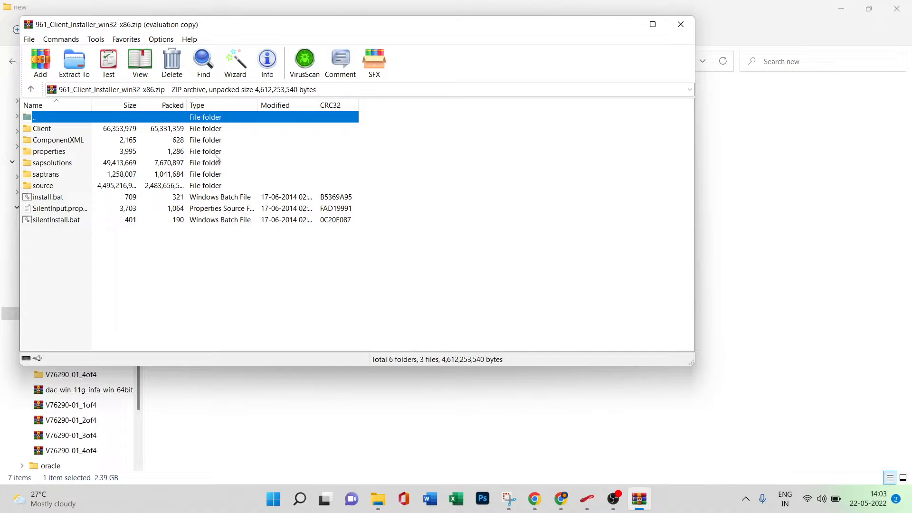
Close the client archive, check the extracted files in the client folder, and return to the new folder.
click(681, 24)
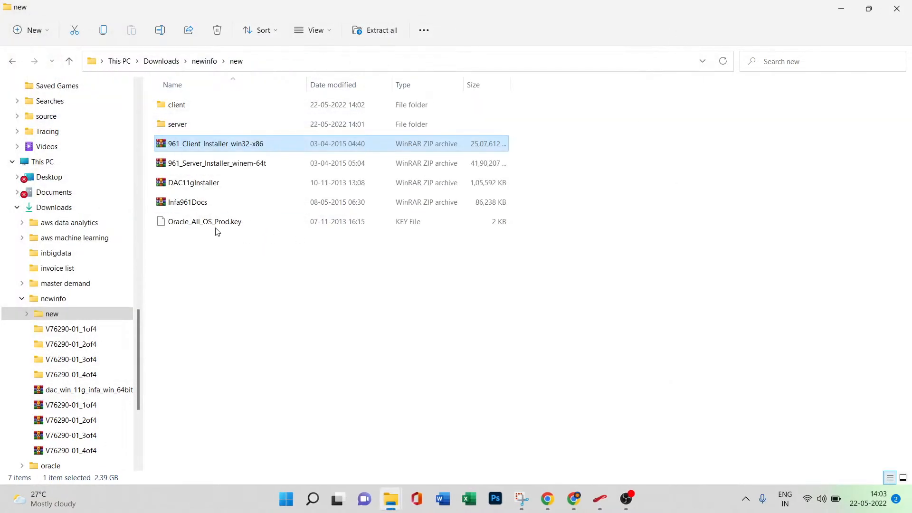
double_click(232, 107)
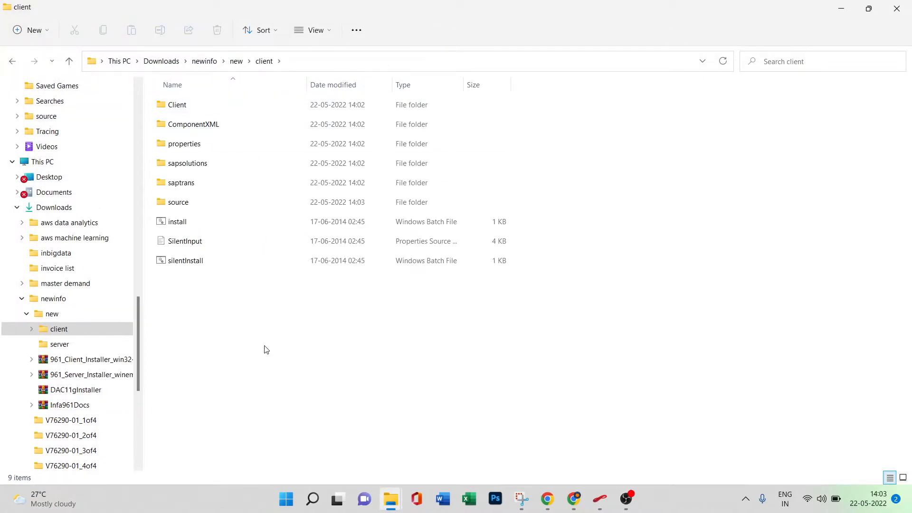
click(10, 64)
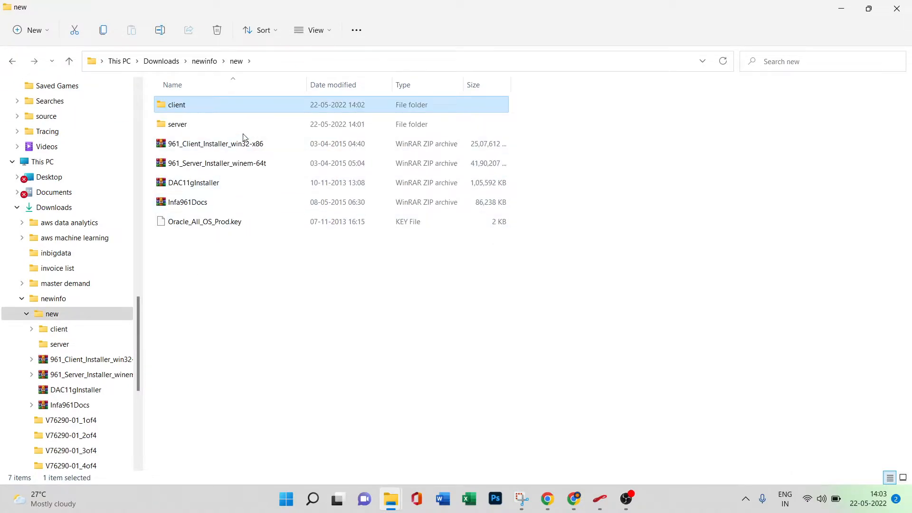
Open the 961_Server_Installer_winem-64t archive in WinRAR and extract it into Downloads\newinfo\new\server.
click(246, 166)
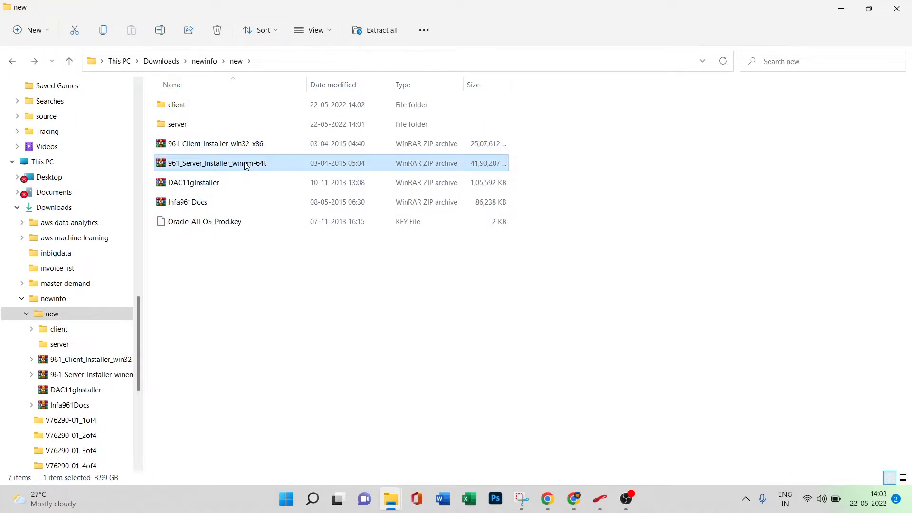
right_click(246, 165)
click(282, 201)
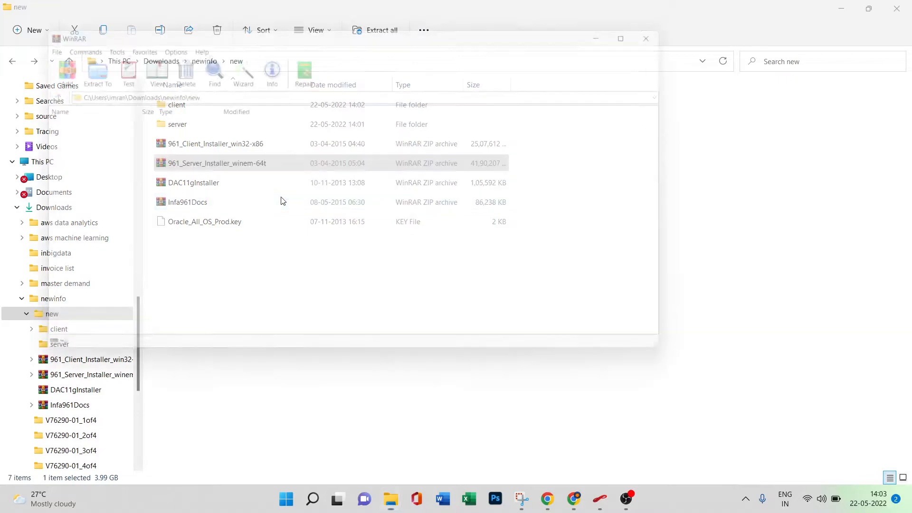
click(88, 79)
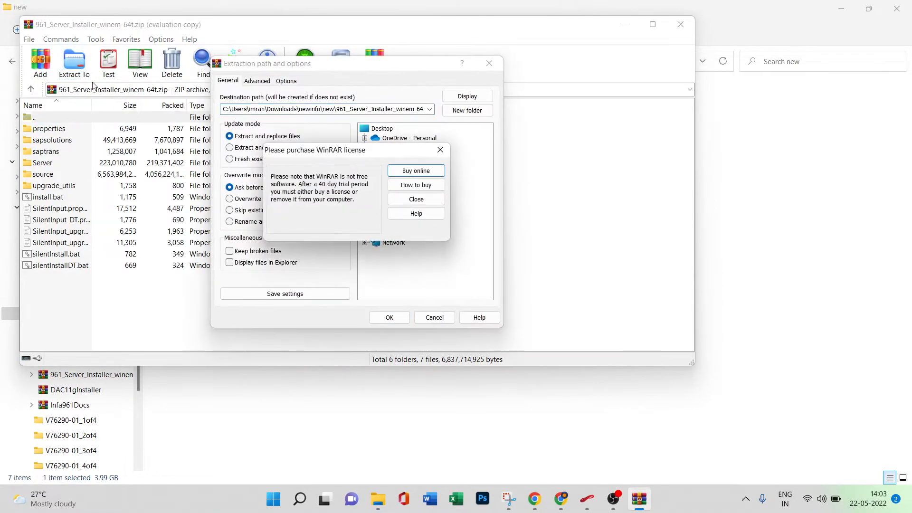
click(420, 200)
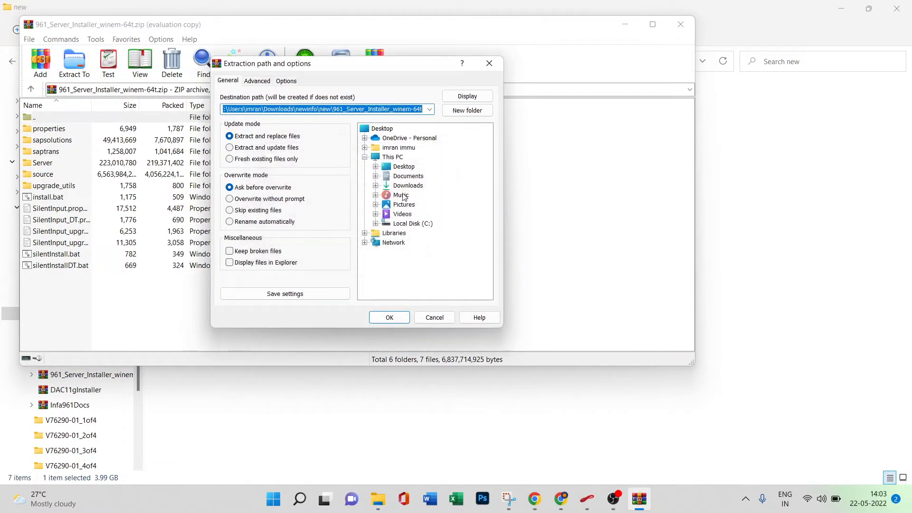
click(376, 186)
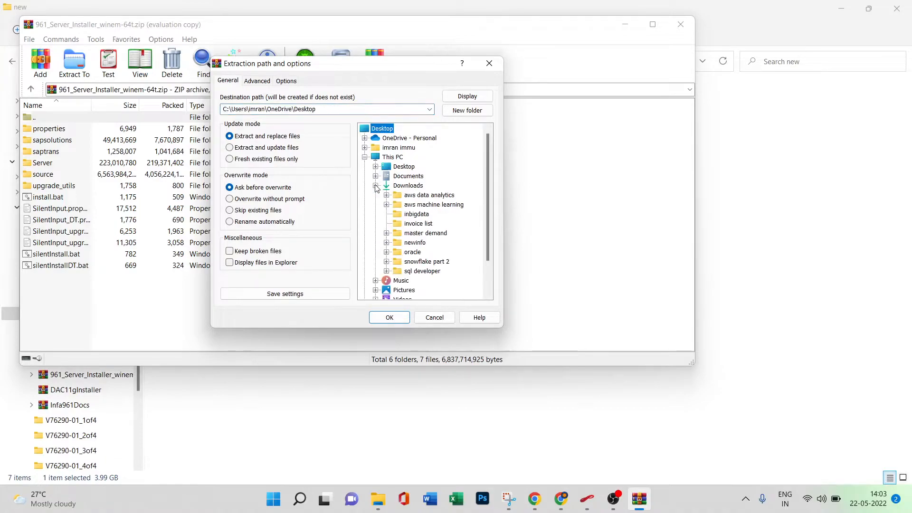
click(387, 243)
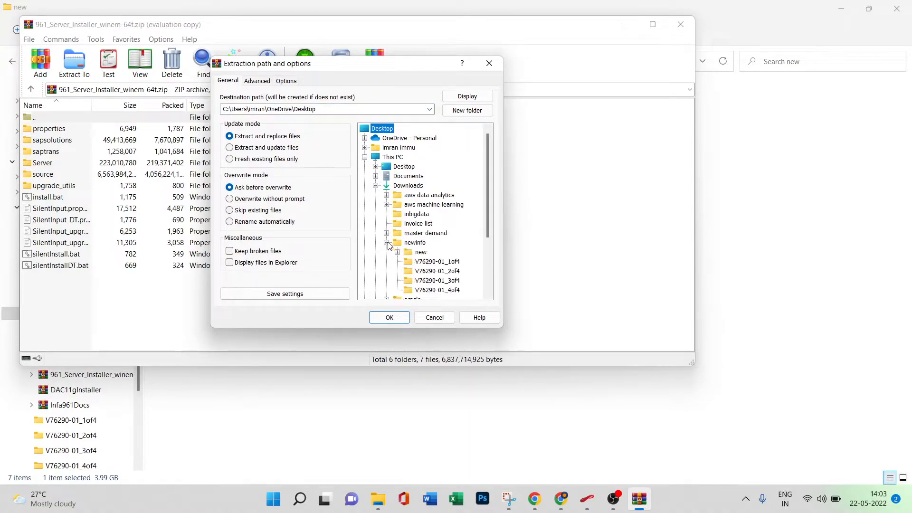
click(398, 252)
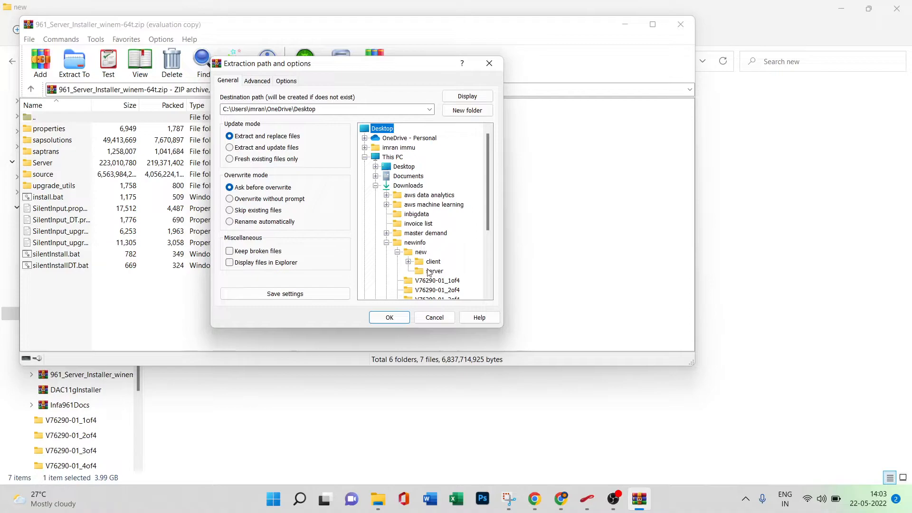
click(429, 271)
click(389, 318)
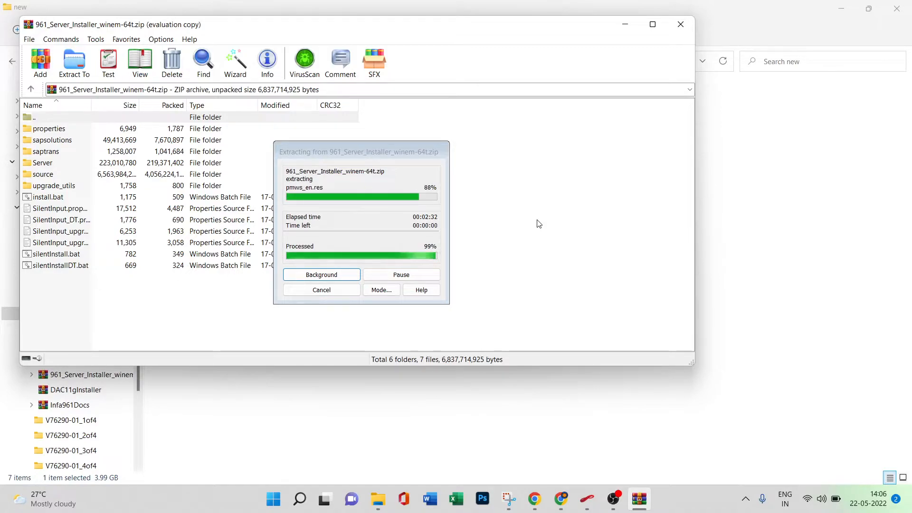
Close the server archive, check the extracted files in the server folder, and go back to newinfo.
click(681, 24)
double_click(278, 122)
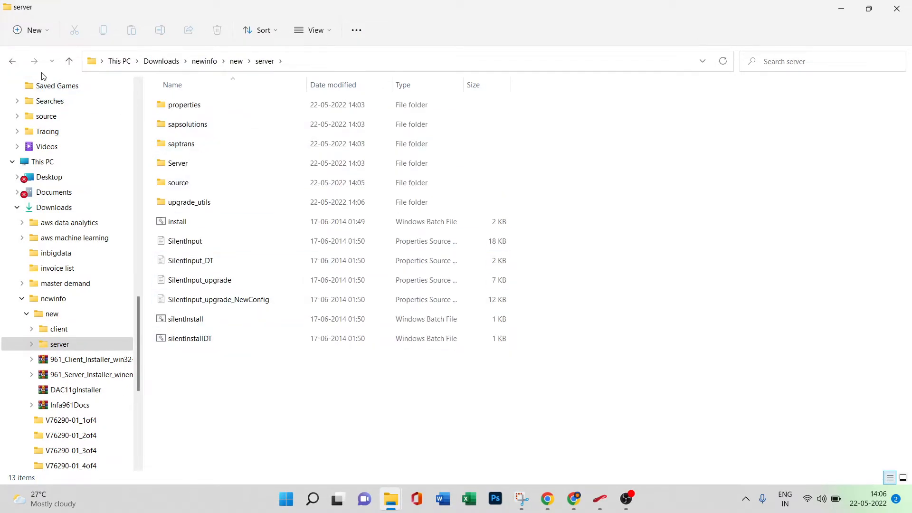
click(204, 61)
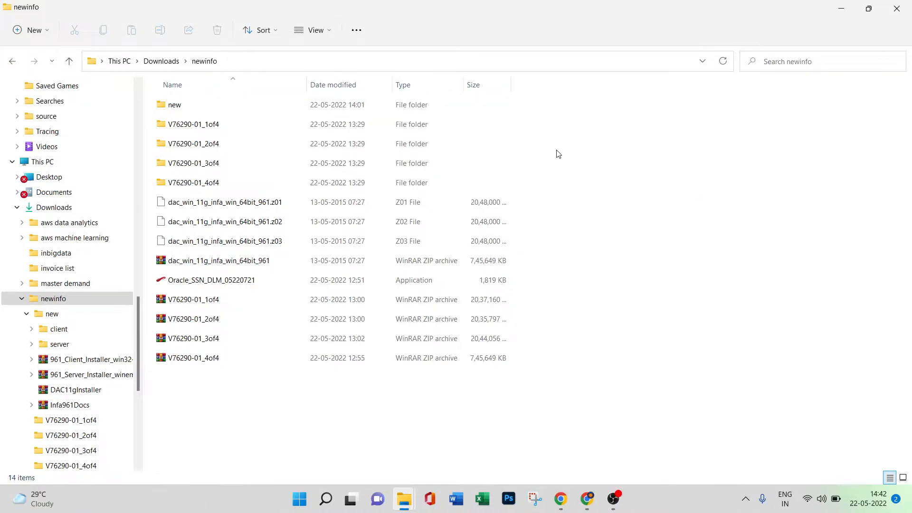
Open the new\server folder inside newinfo and run the install batch file.
double_click(262, 106)
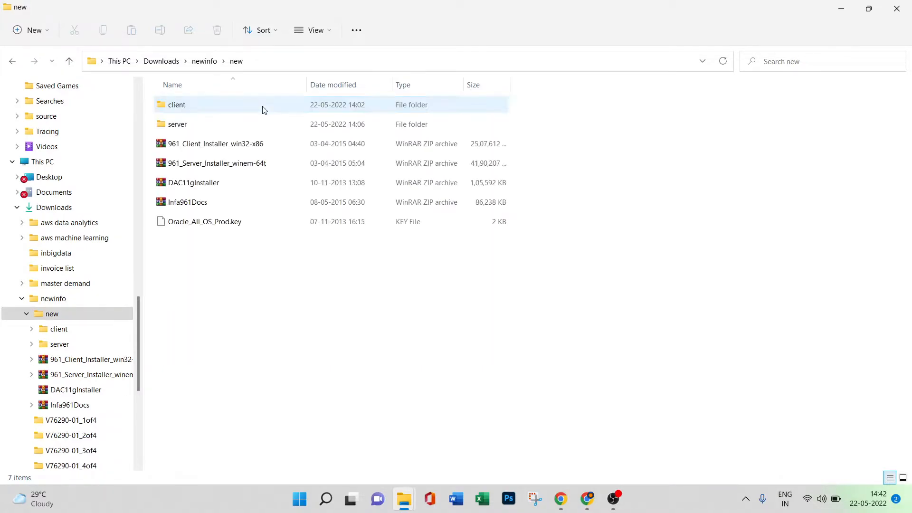
double_click(261, 129)
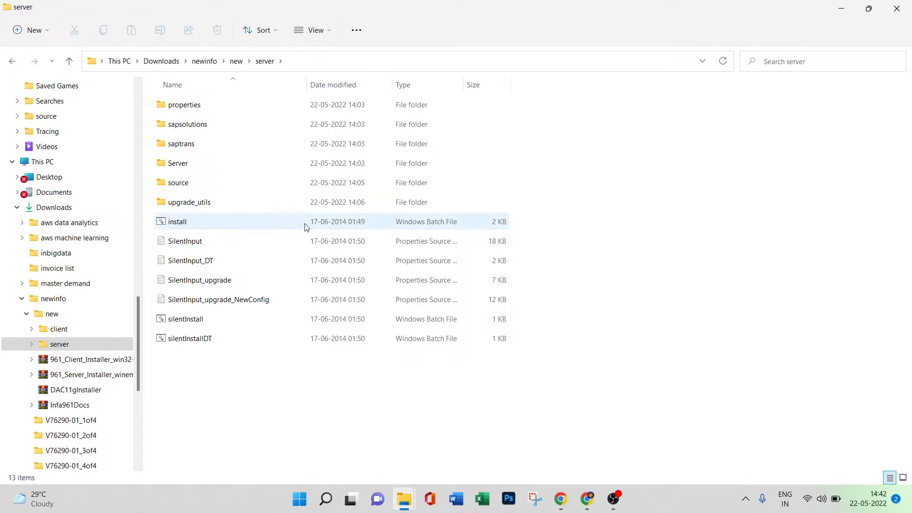
click(335, 223)
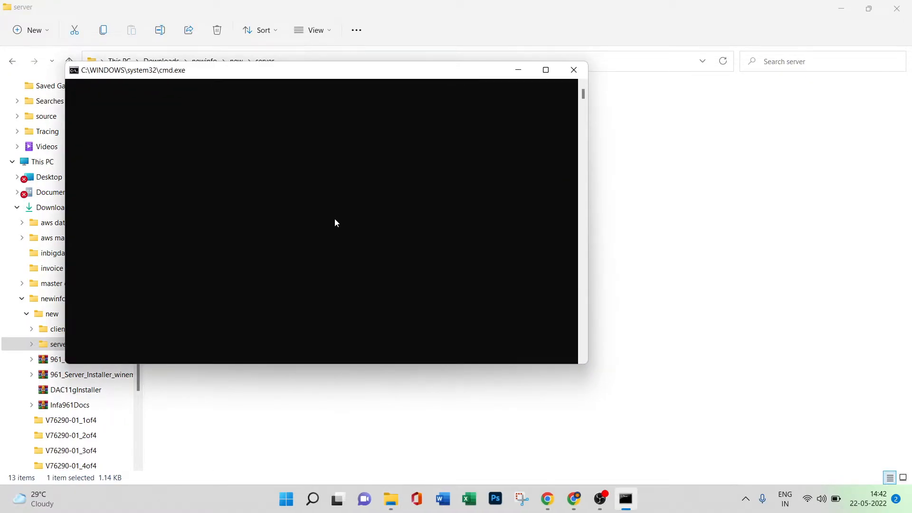
Choose Install or upgrade to Informatica 9.6.1 with the Pre-Installation (i9Pi) System Check Tool enabled, and start it.
drag(121, 14, 268, 52)
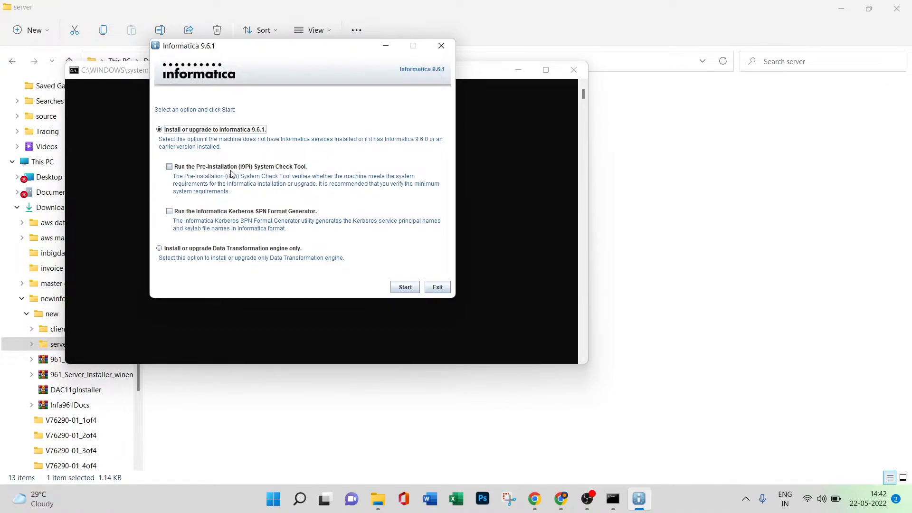
click(174, 168)
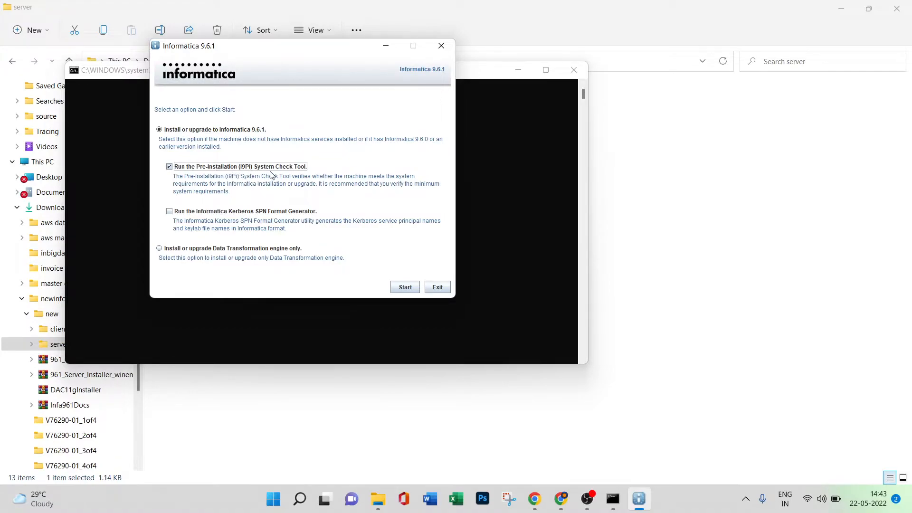
click(160, 130)
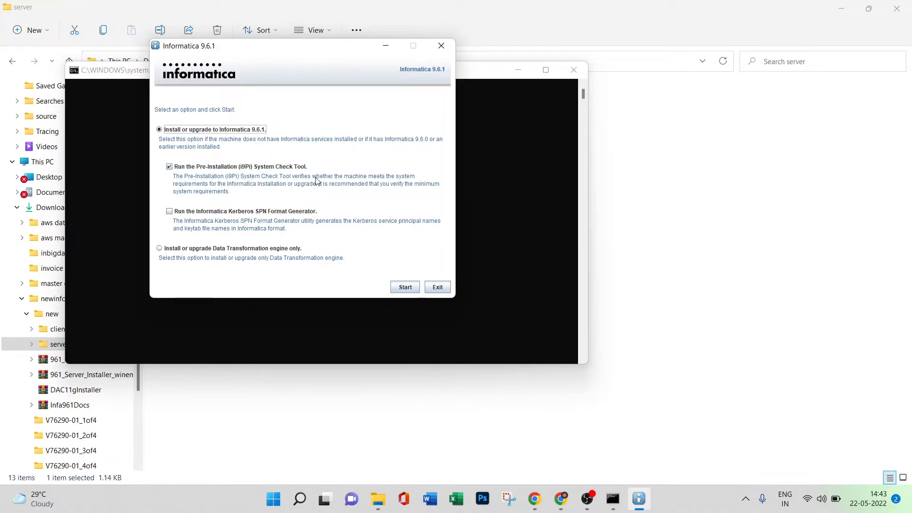
click(405, 288)
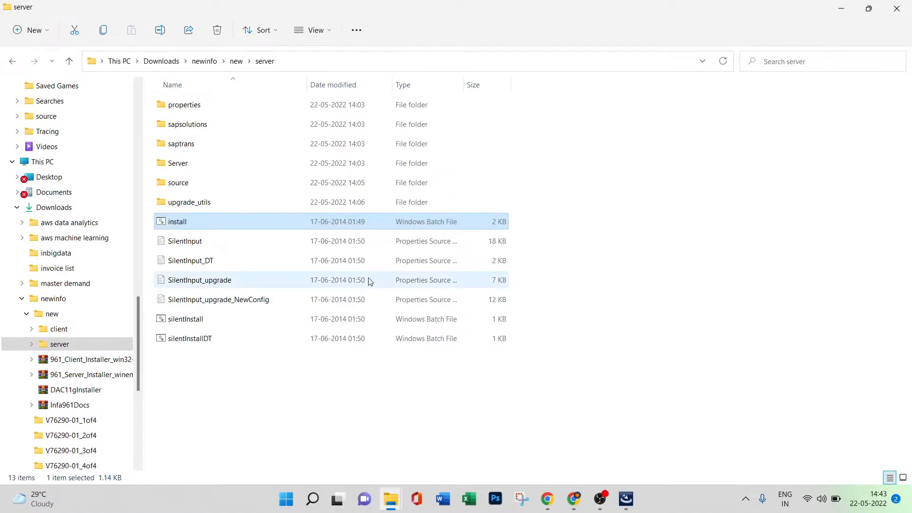
mouse_move(626, 499)
mouse_move(631, 449)
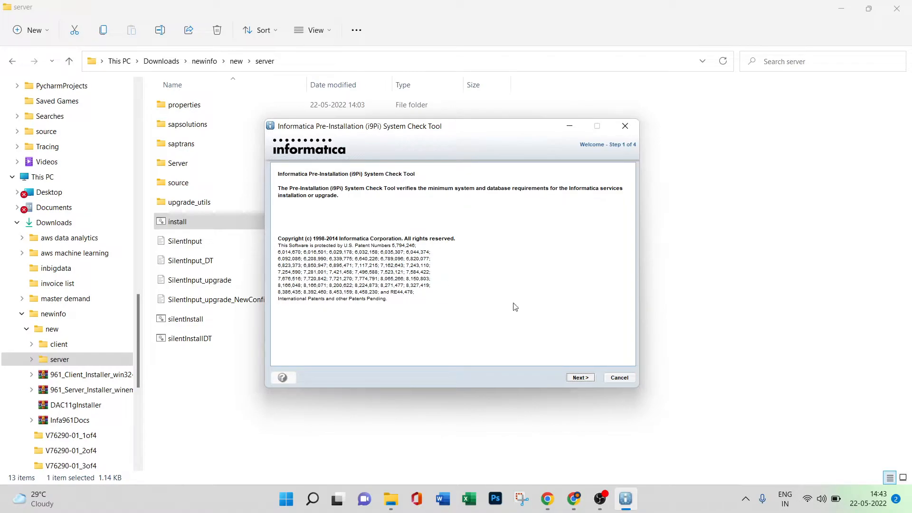
Accept installation directory C:\ and starting port 6005 for the system check, and allow Java through the firewall.
click(580, 378)
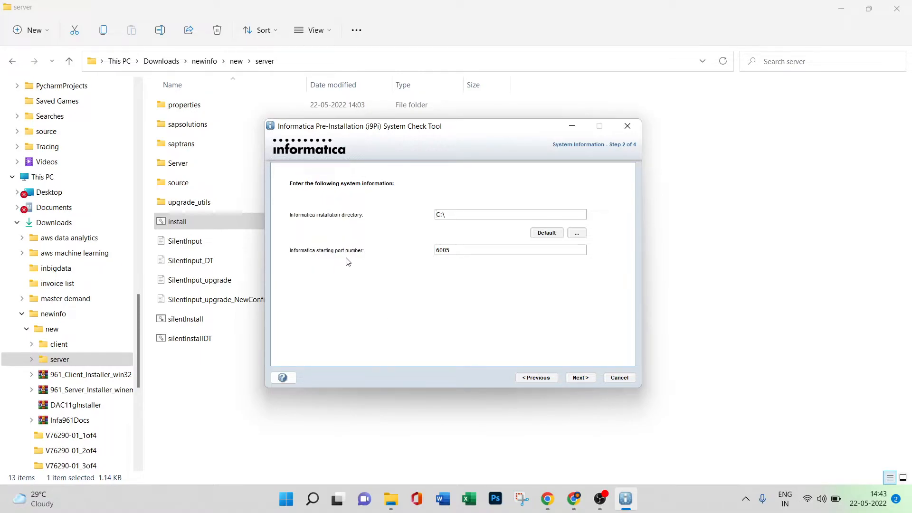
click(585, 381)
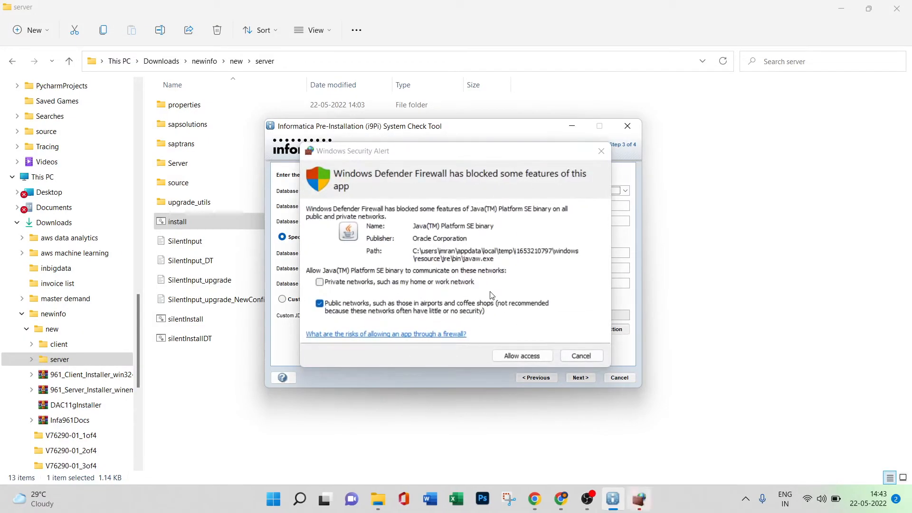
click(511, 360)
Enter INFA_DOM as the Oracle database user ID and fill in the database user password.
click(426, 208)
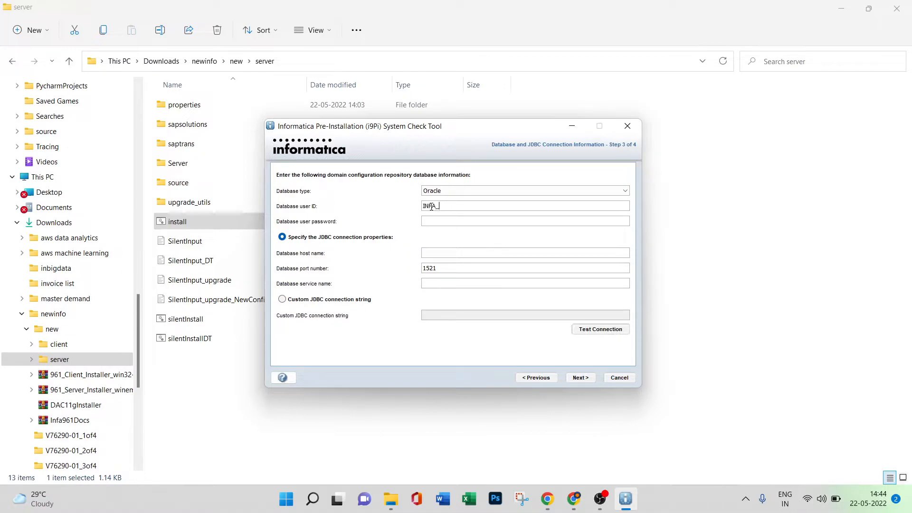
text(DO)
click(427, 224)
text(•••••)
key(BackSpace)
key(BackSpace)
text(••)
Set the database host name to localhost and the service name to xe, and test the connection.
click(436, 252)
text(local)
click(433, 282)
click(588, 331)
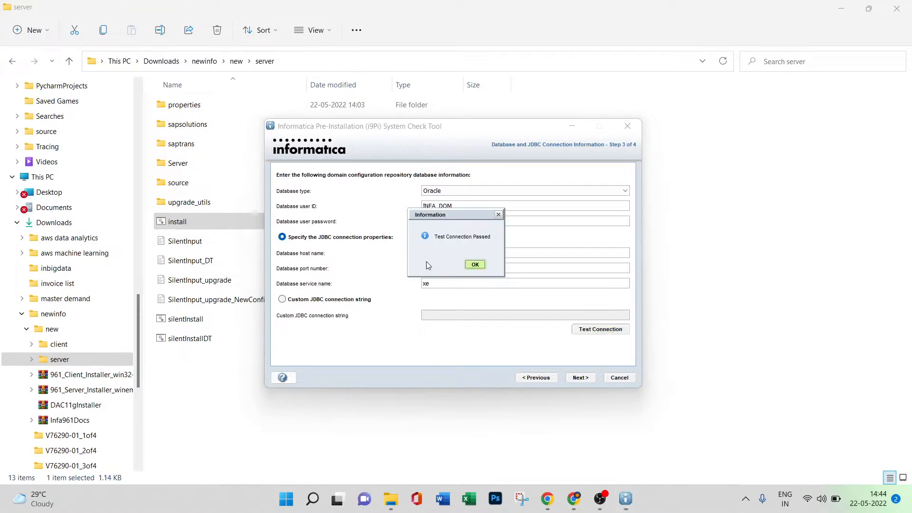
click(475, 263)
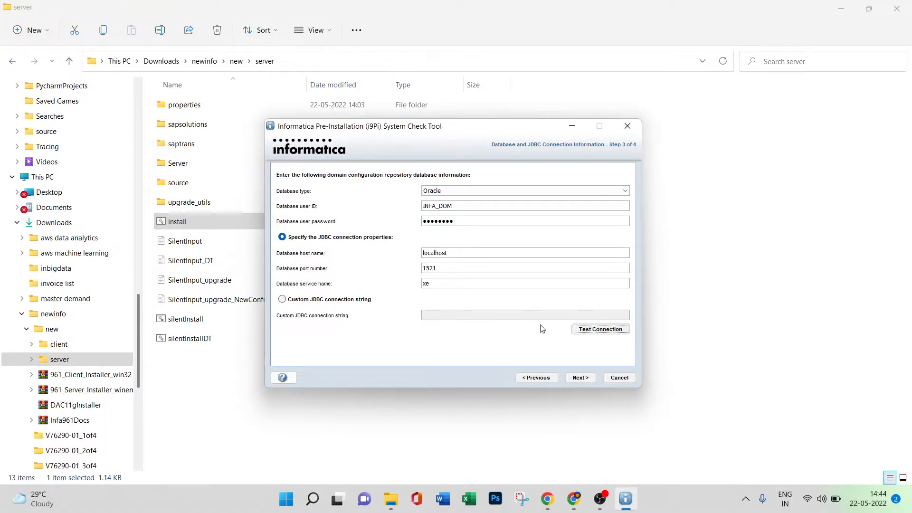
Run the pre-installation system check and read through its results summary.
click(584, 381)
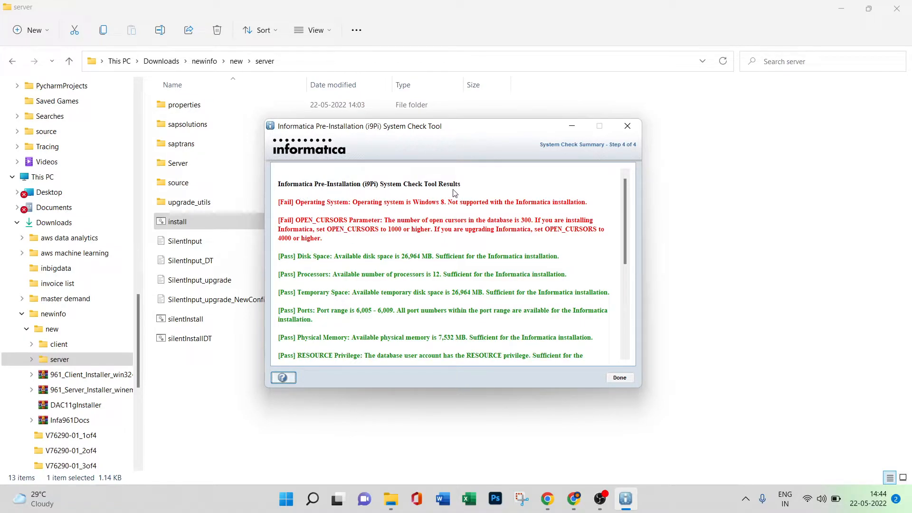
scroll(422, 285, down, 10)
scroll(423, 285, up, 10)
Open a Command Prompt window through Windows search and place it in the middle of the screen.
key(super+s)
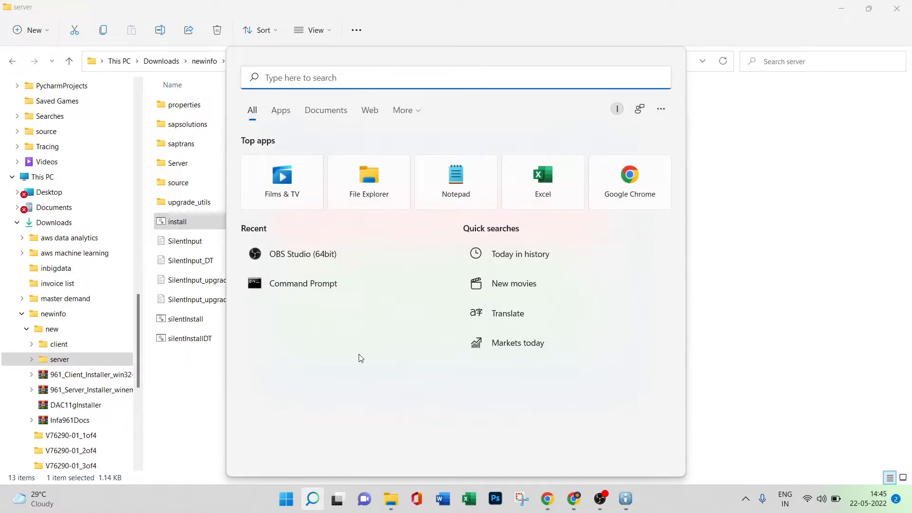
text(cmd)
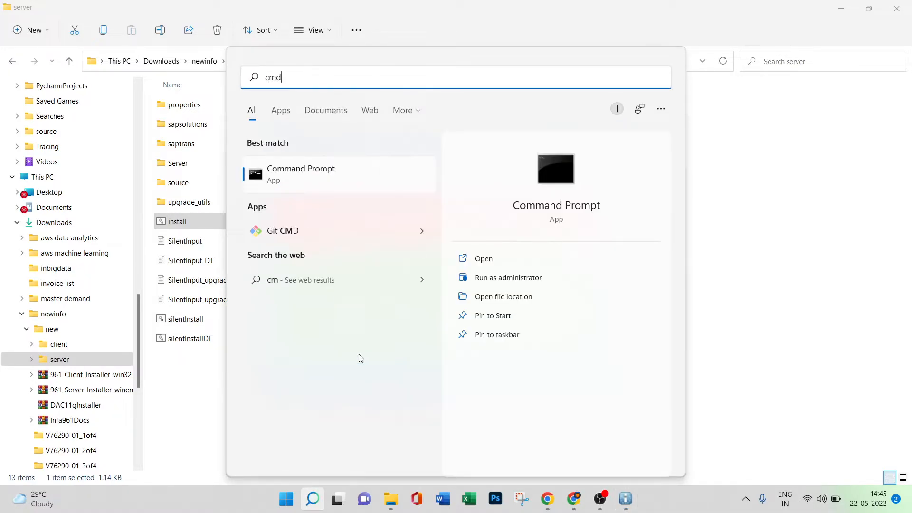
click(324, 179)
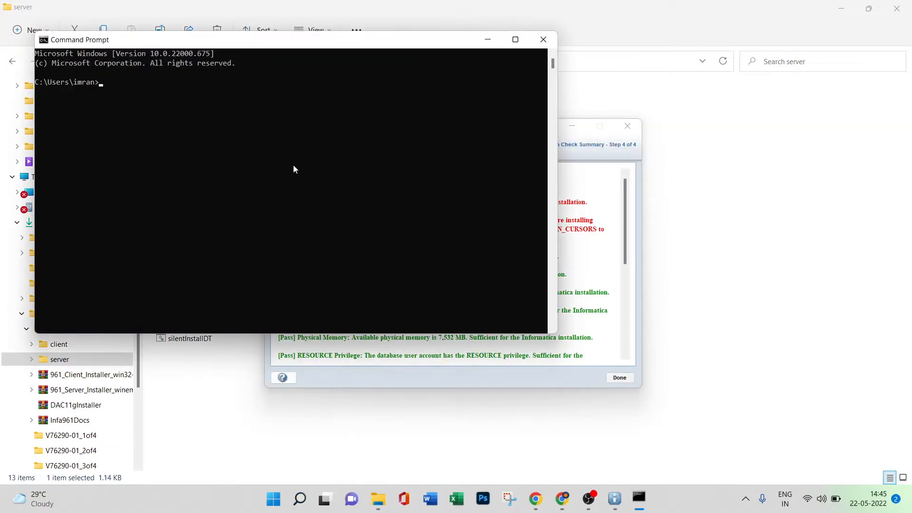
drag(264, 41, 431, 115)
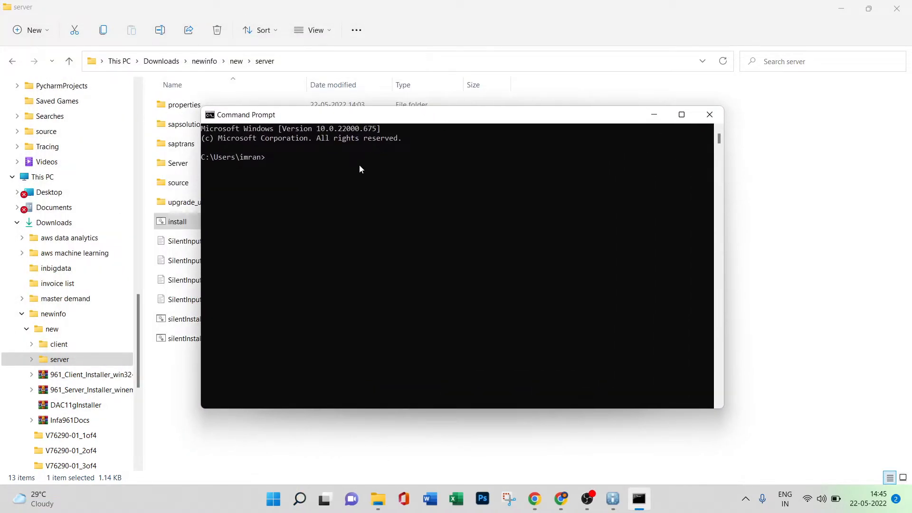
Connect to the Oracle database as administrator with sqlplus / as sysdba.
text(sqlplus / as sysdba)
key(Return)
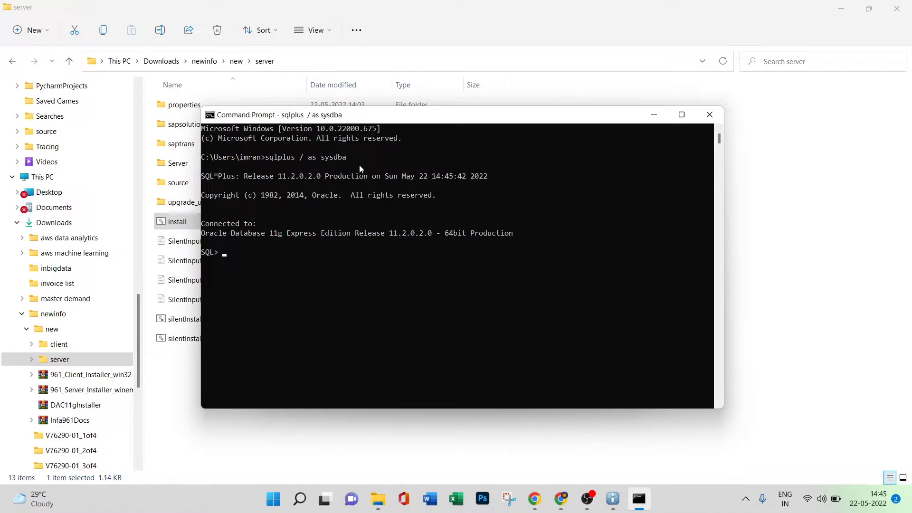
List the database cursor settings with show parameter cursors.
text(show parameter cursors)
key(Return)
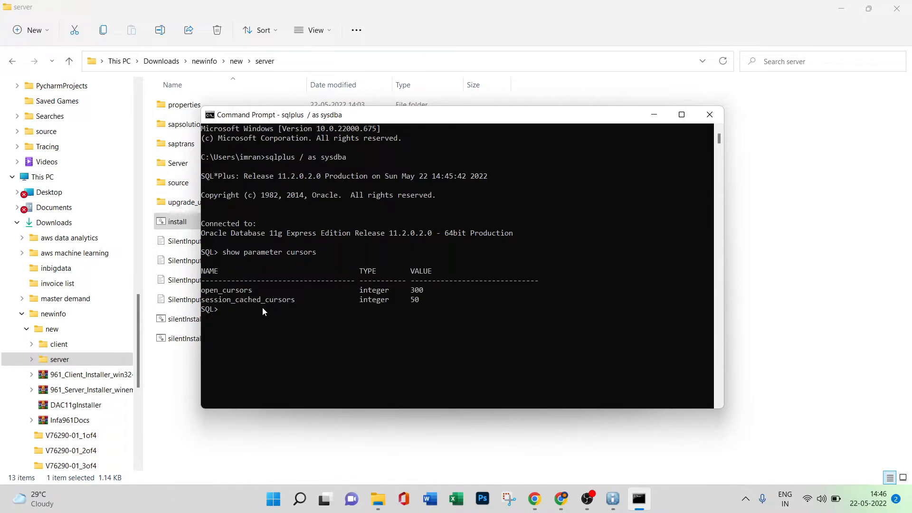
Try to raise the cursor limit with alter system set open_cursor = 1000 scope = both.
text(al)
text(ter system set open_cursor = 1000 scope = both)
key(Return)
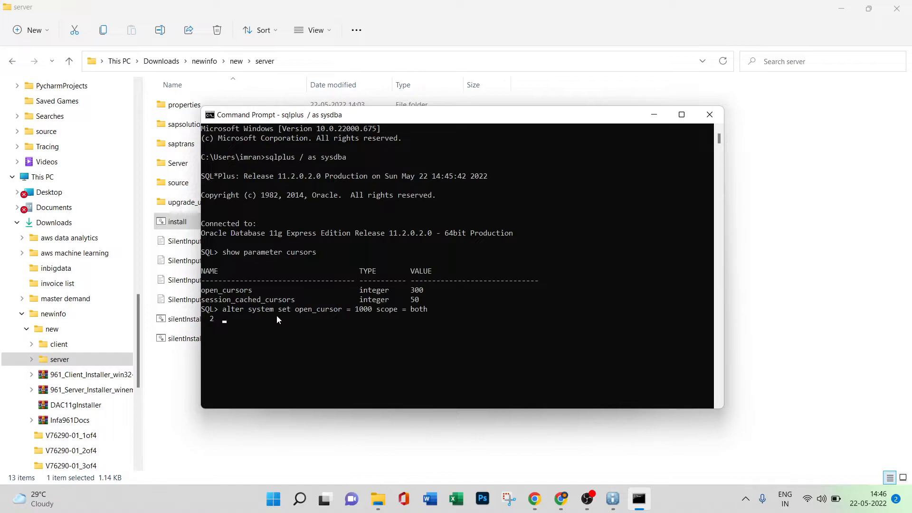
key(Return)
Repeat the show parameter cursors query to check the open_cursors value.
key(Up)
key(Up)
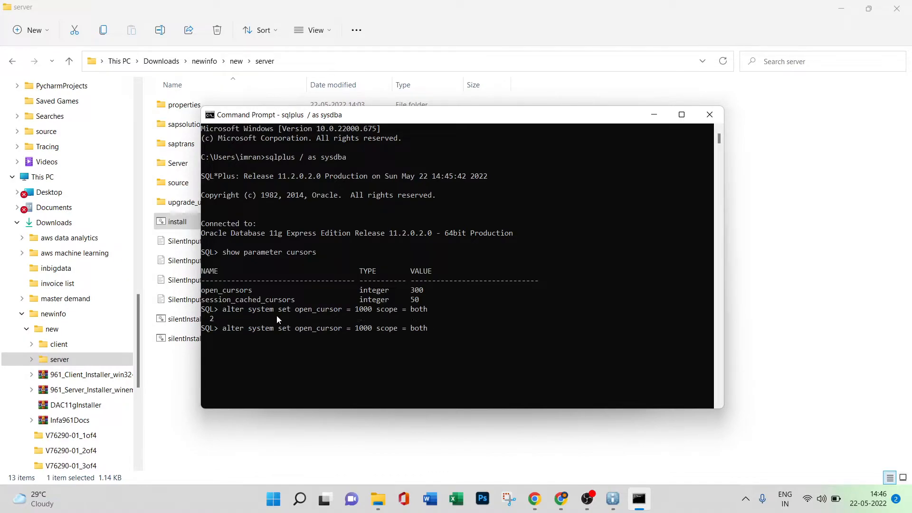
key(Return)
key(Up)
key(Up)
key(Down)
key(Up)
key(Down)
key(Up)
key(Down)
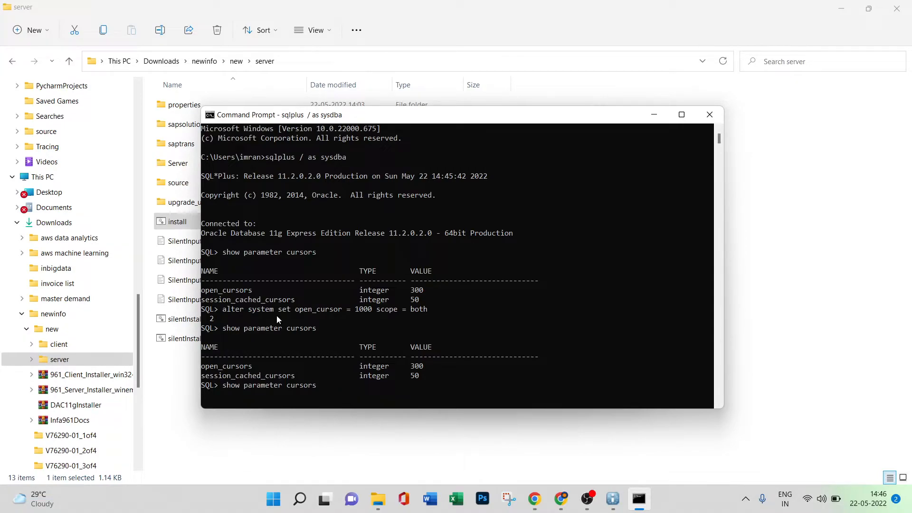
key(Return)
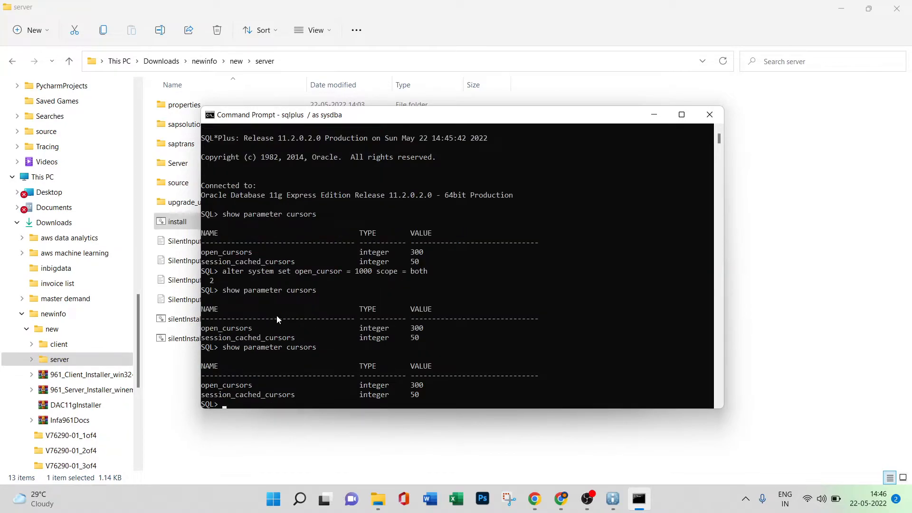
Try again to run alter system set open_cursor = 1000 scope = both from the command history.
key(Up)
key(Up)
key(Return)
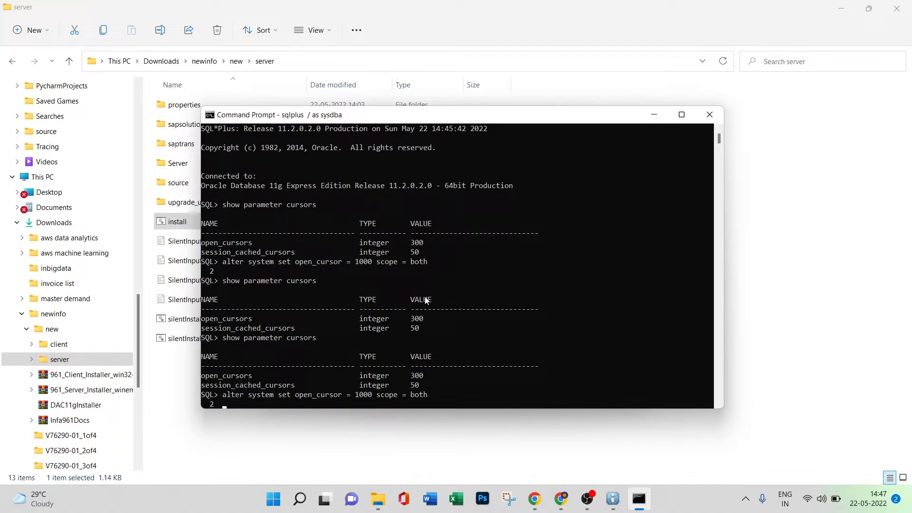
key(Return)
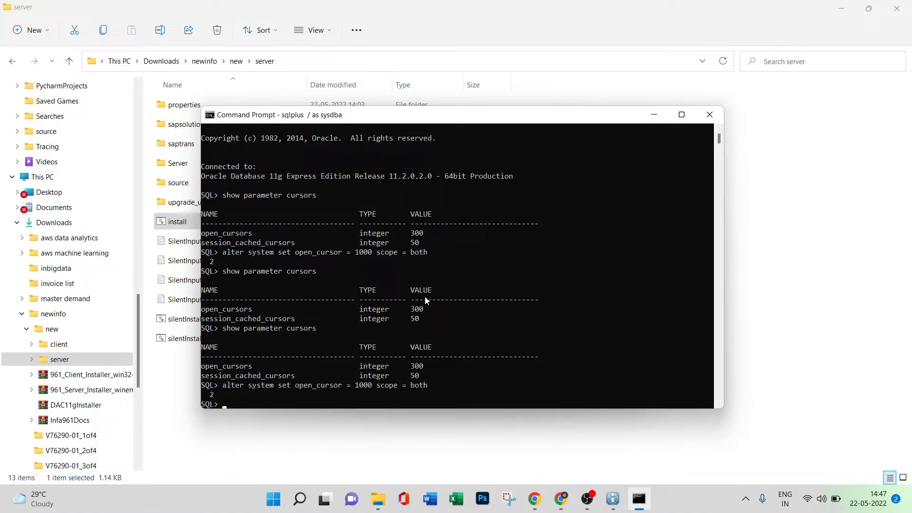
Review the earlier SQL output and run show parameter cursors once more.
scroll(423, 299, up, 2)
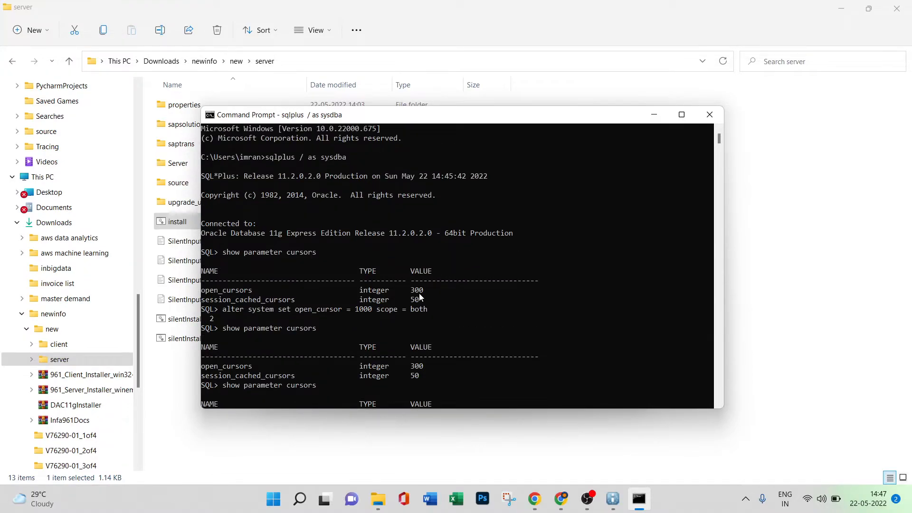
scroll(380, 294, down, 5)
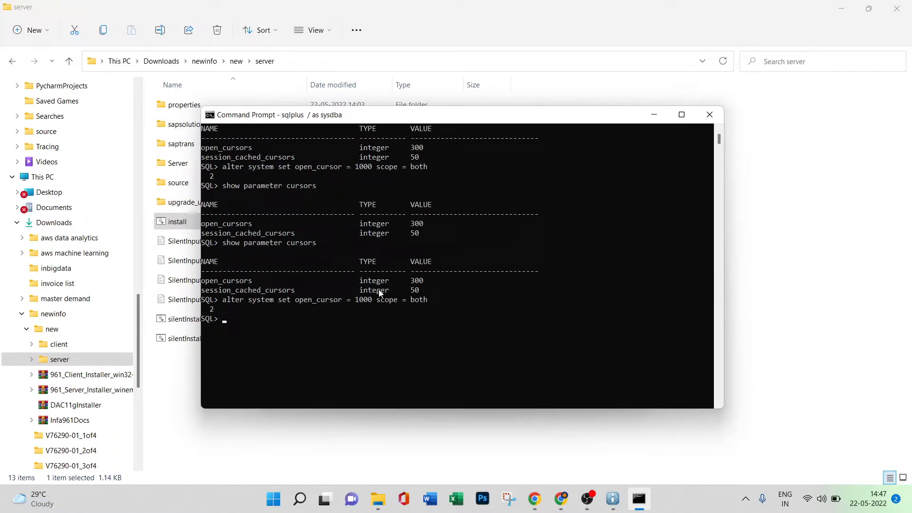
scroll(380, 293, up, 5)
scroll(379, 289, down, 5)
key(Return)
key(Up)
key(Up)
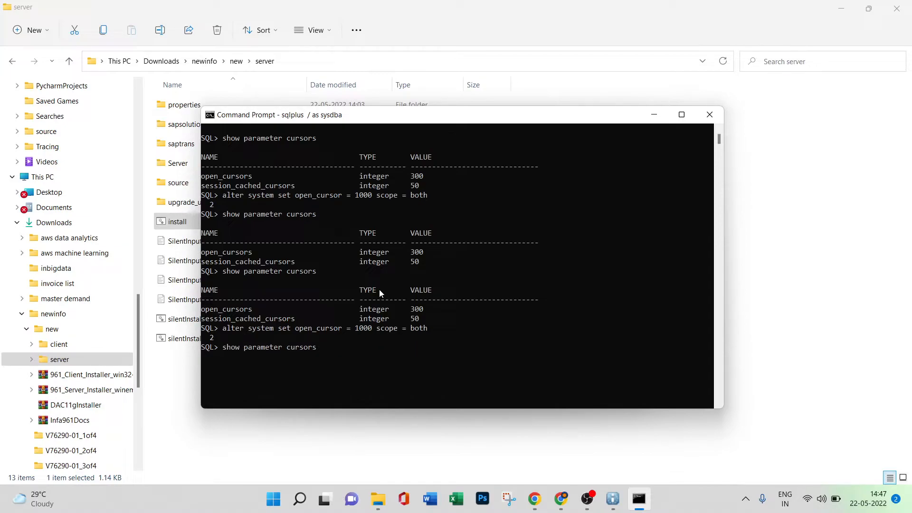
key(Return)
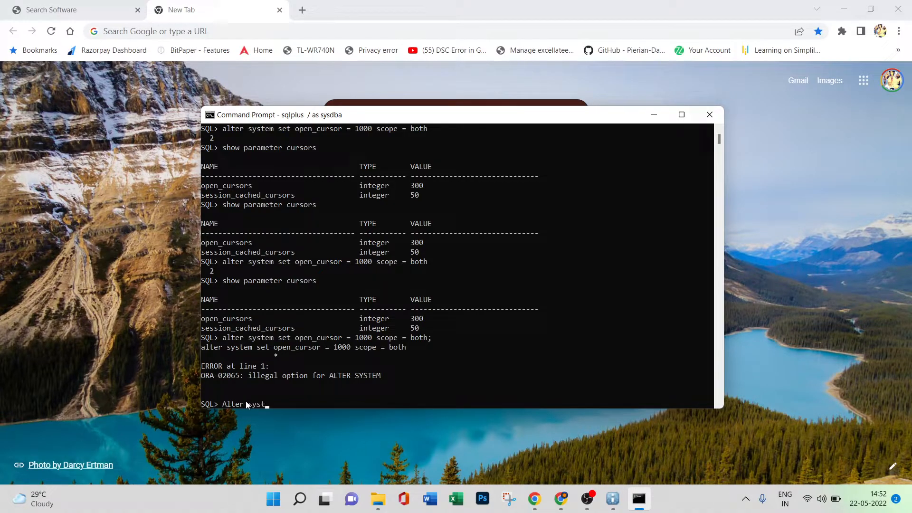
Raise the open cursor limit with Alter system set open_cursors = 1000 scope = both;.
text(set open_cursors = 1000 scope)
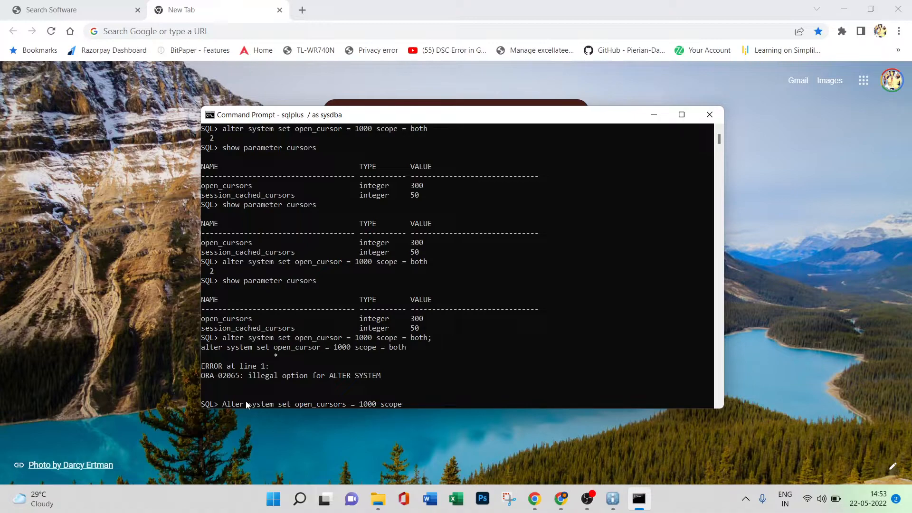
text( = both;)
key(Return)
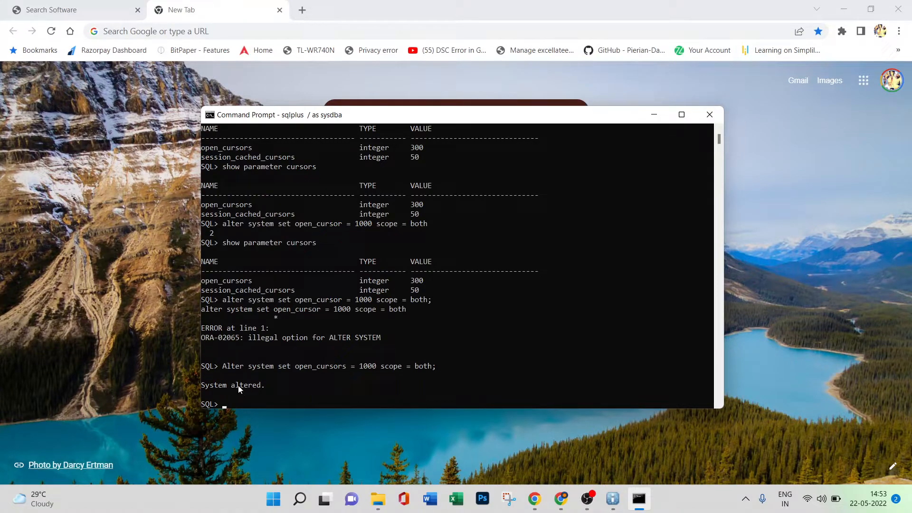
Verify the new open_cursors value by rerunning show parameter cursors.
key(Up)
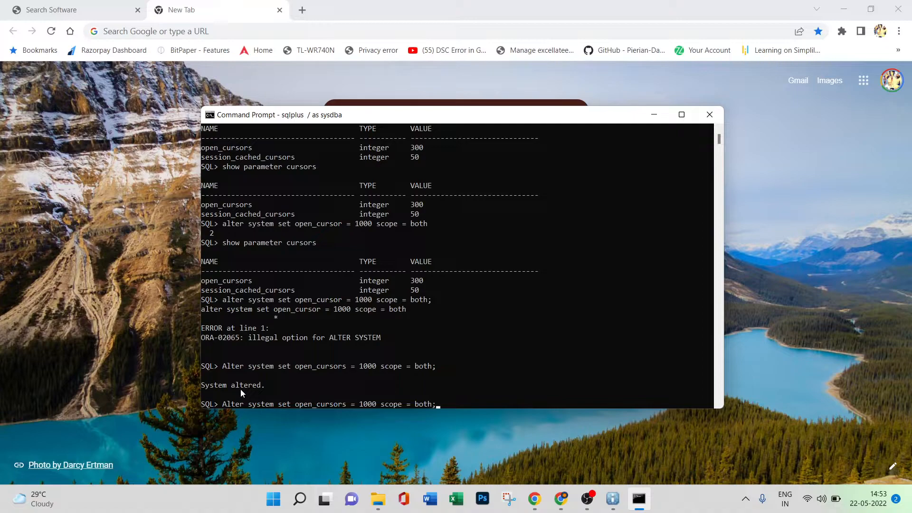
key(Up)
key(Up)
key(Return)
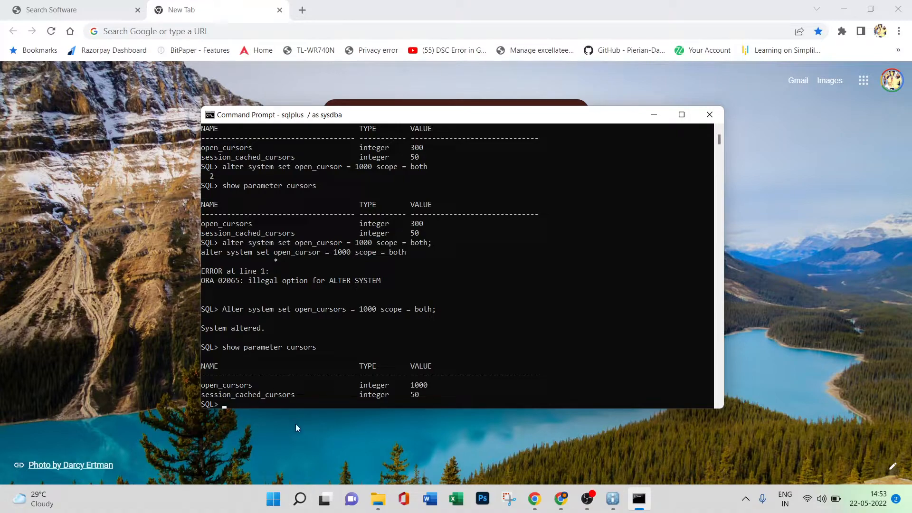
Stop the Oracle XE service with the Stop Database app and close its window once it finishes.
click(300, 499)
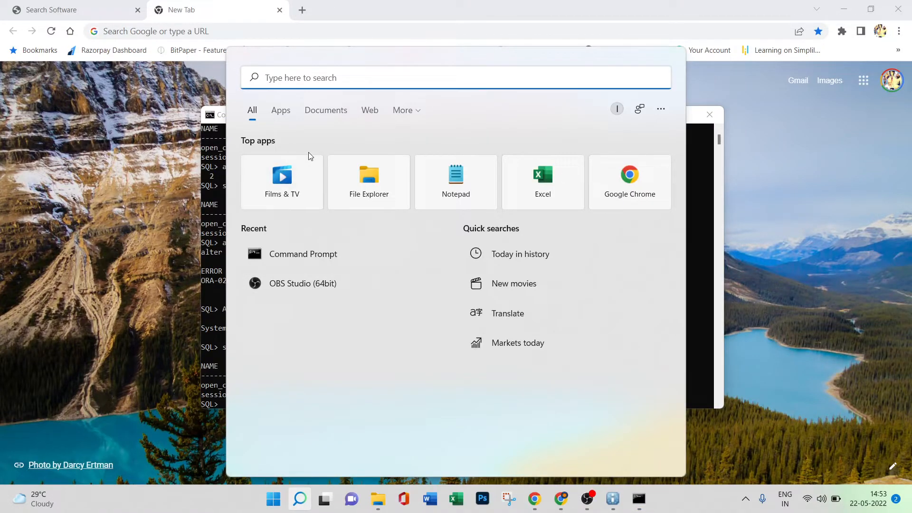
text(stop)
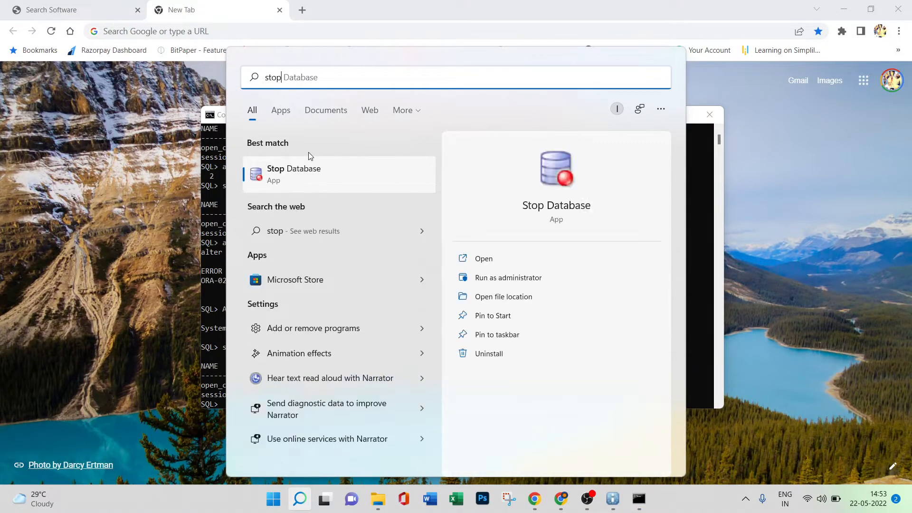
click(315, 181)
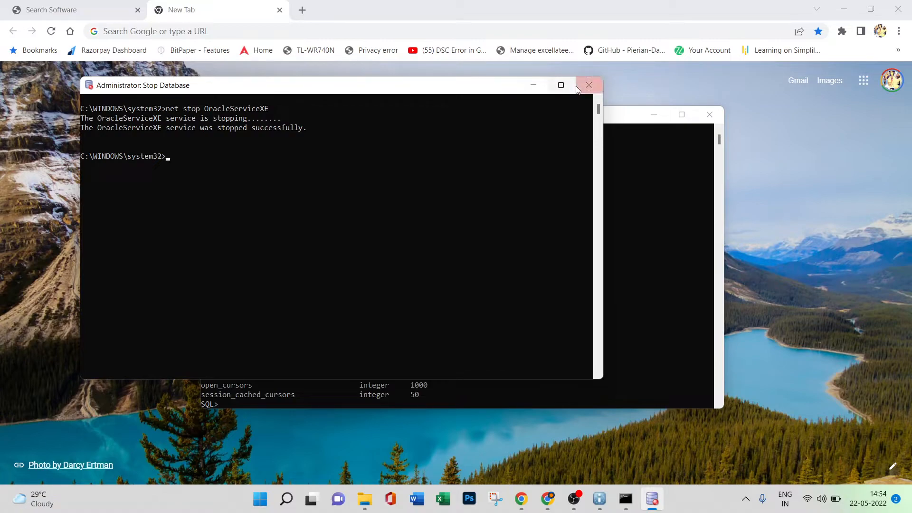
click(589, 85)
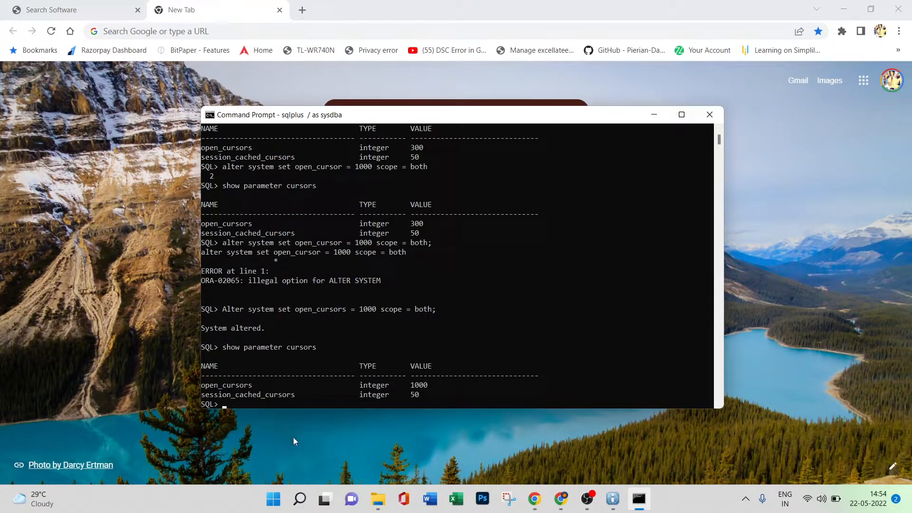
Start the Oracle XE service again with the Start Database app and close its window.
click(299, 499)
text(start)
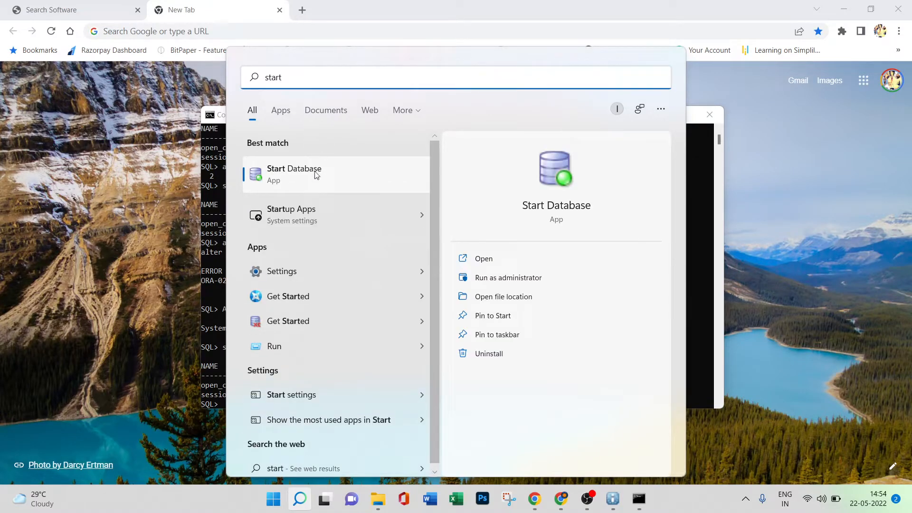
click(307, 186)
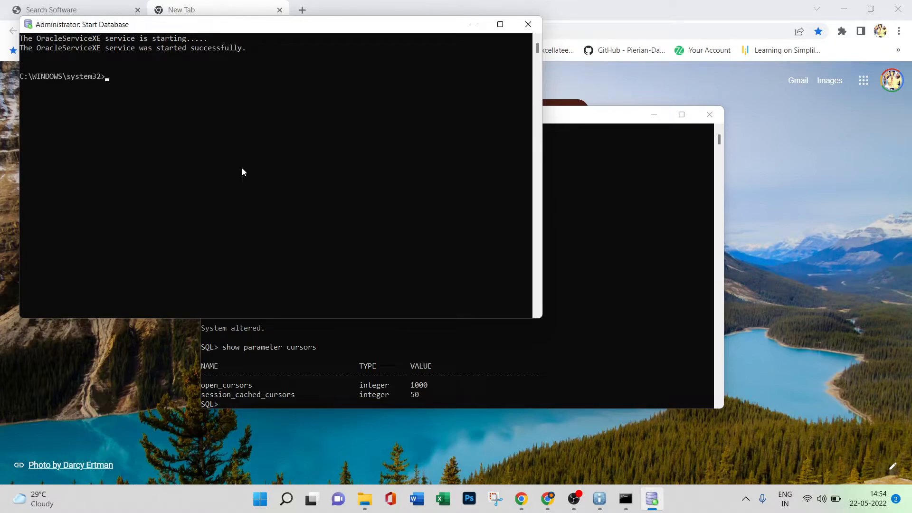
click(527, 26)
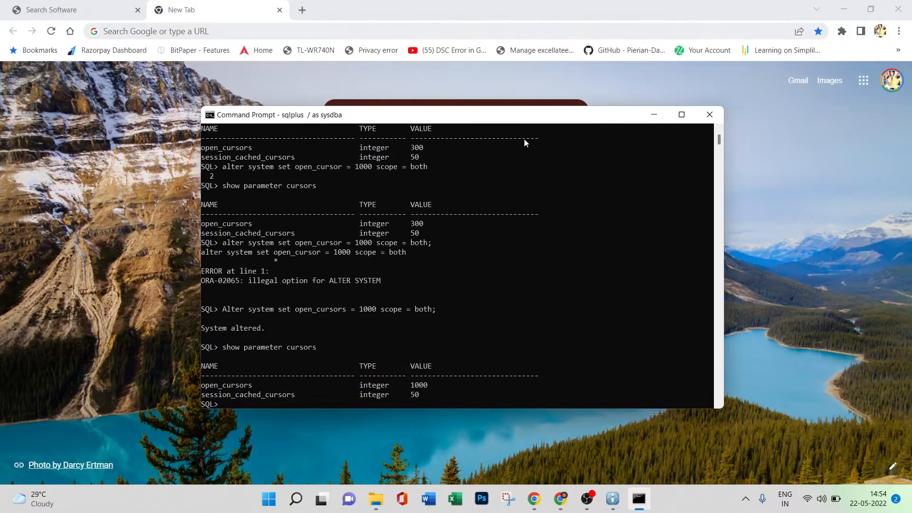
Finish the old system check results and close the SQL*Plus command window.
click(616, 494)
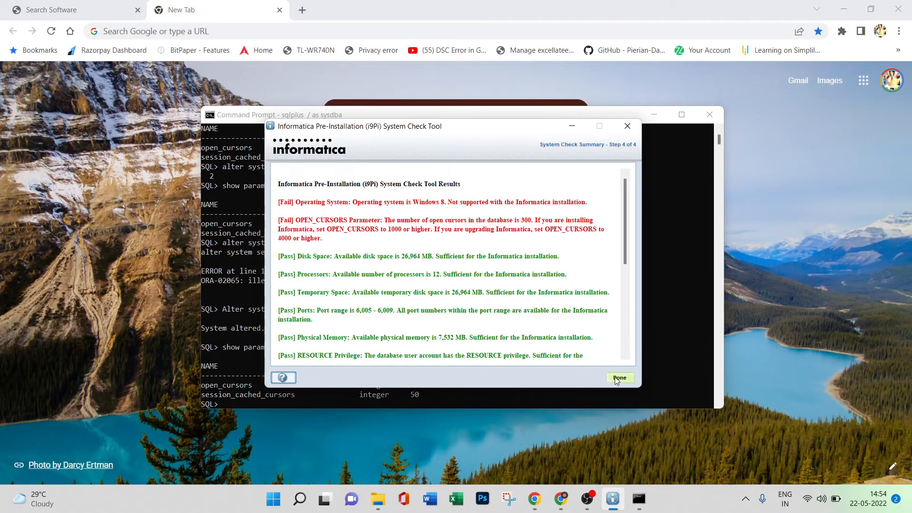
click(616, 381)
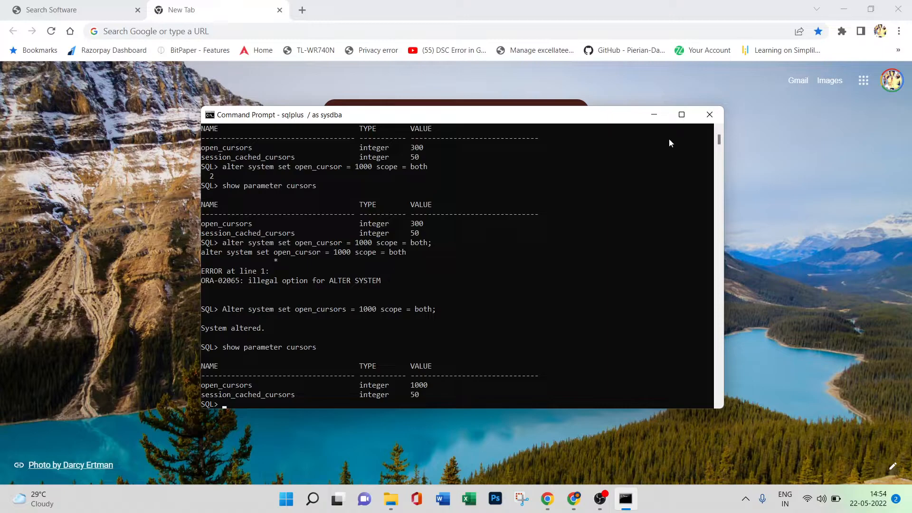
click(709, 114)
Open a new Command Prompt and connect to the database with sqlplus / as sysdba.
click(326, 498)
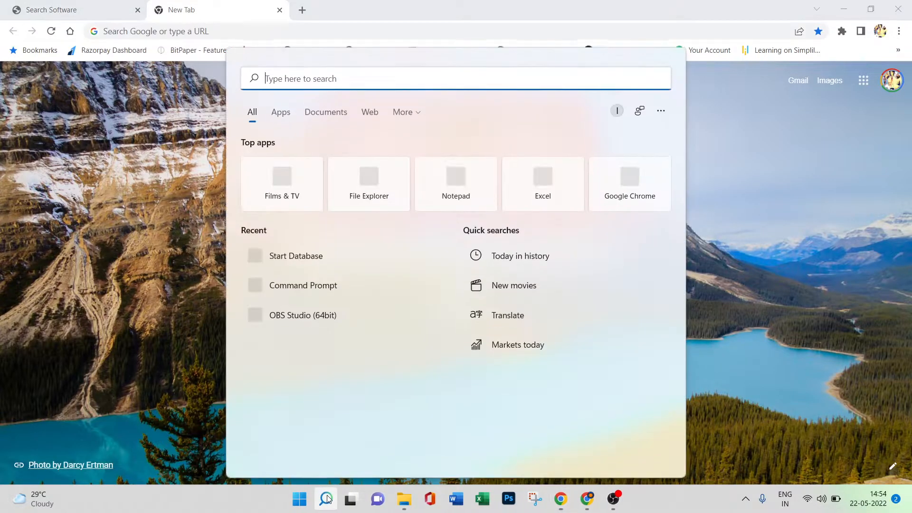
text(cmd)
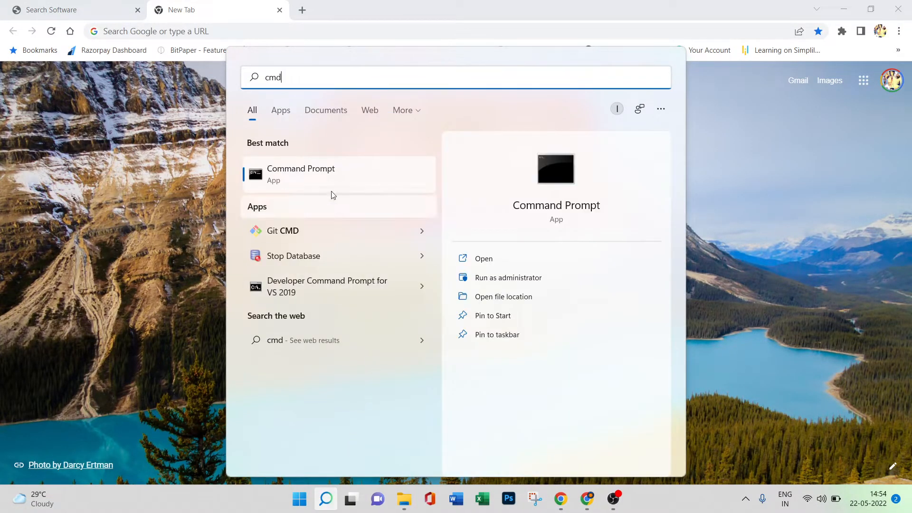
click(309, 164)
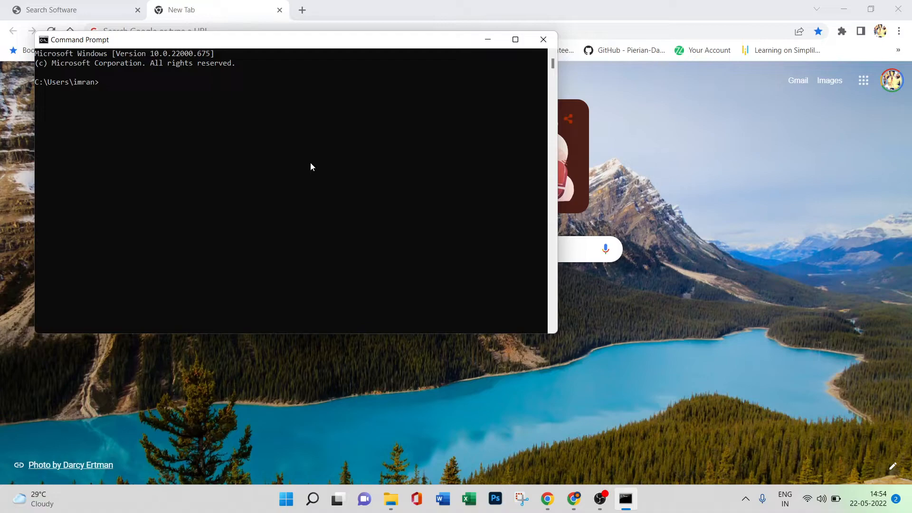
text(sqlplus / as sysdba)
key(Return)
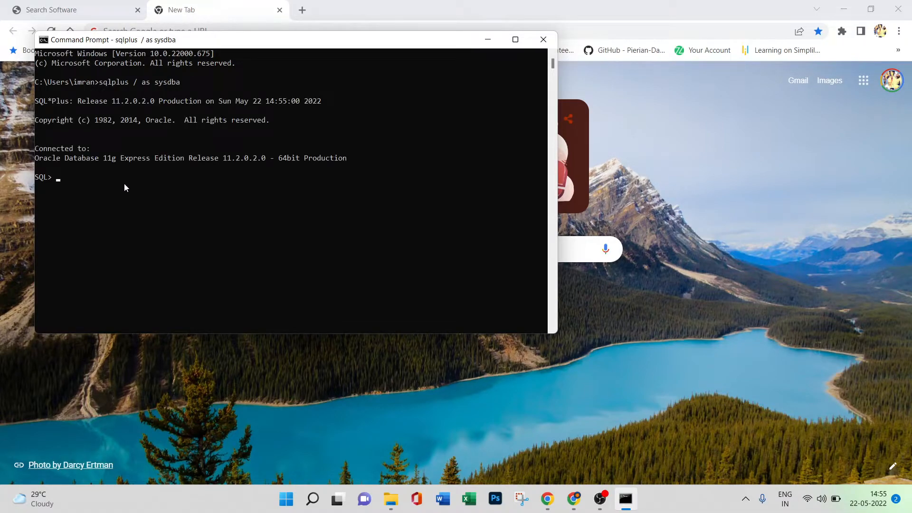
Check the cursor settings after the restart by running show parameter cursors;.
text(show para)
text(meter cursors;)
key(Return)
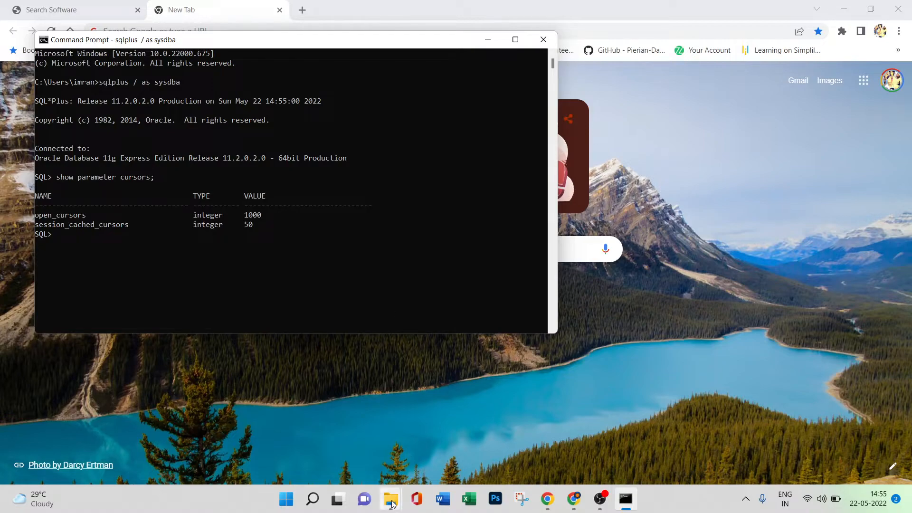
Run the install batch file from the server folder and start it with the Pre-Installation (i9Pi) System Check Tool enabled.
mouse_move(391, 499)
click(346, 442)
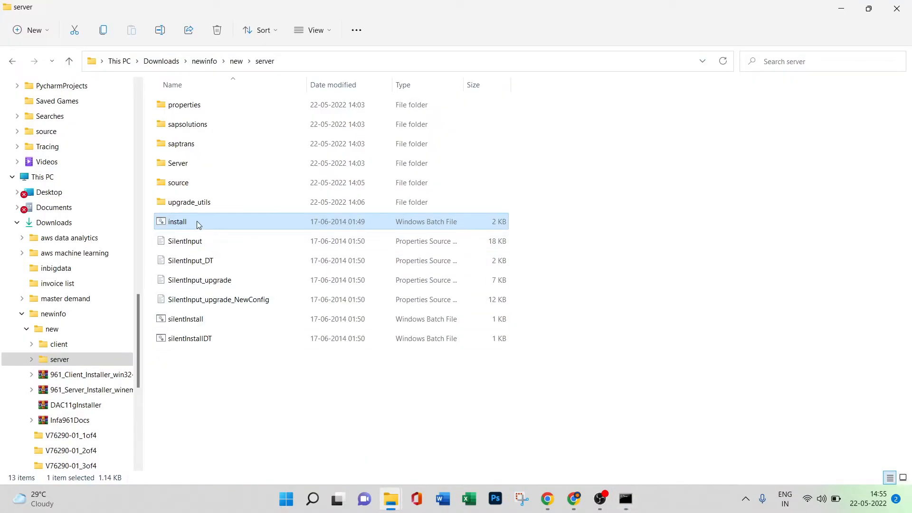
double_click(179, 224)
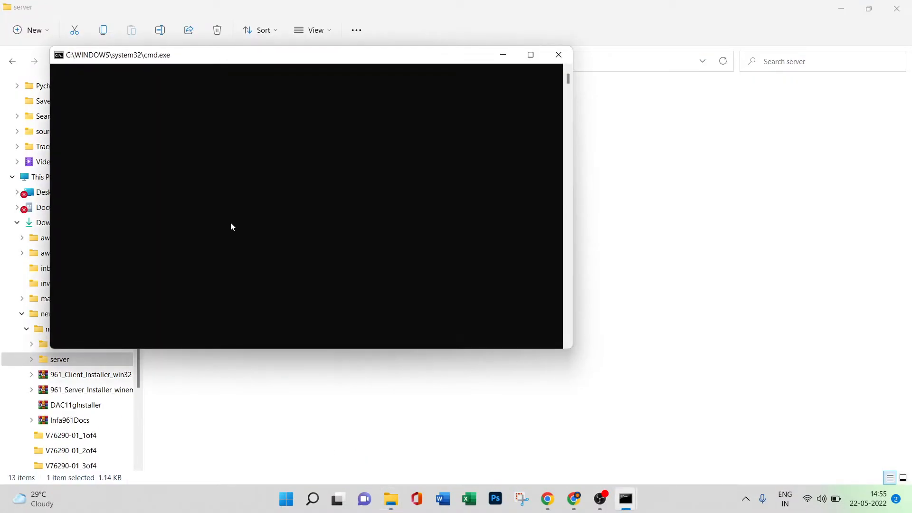
click(22, 129)
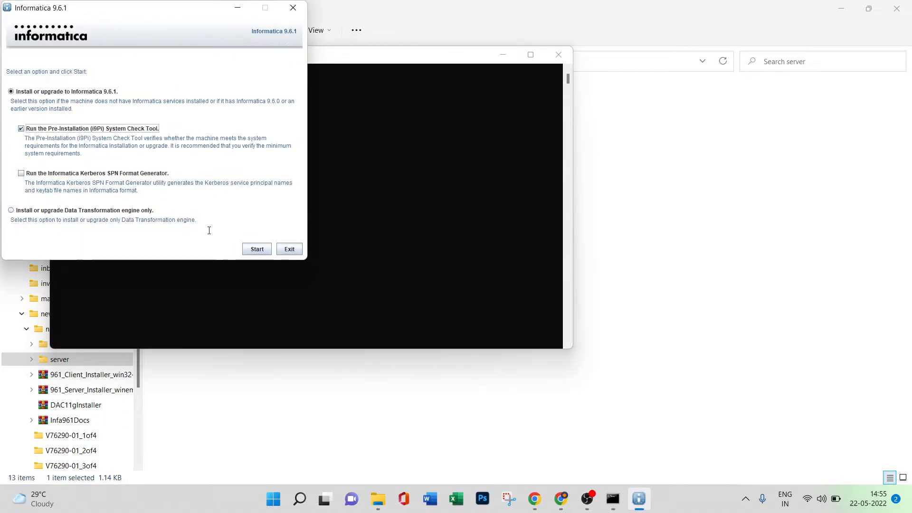
click(257, 250)
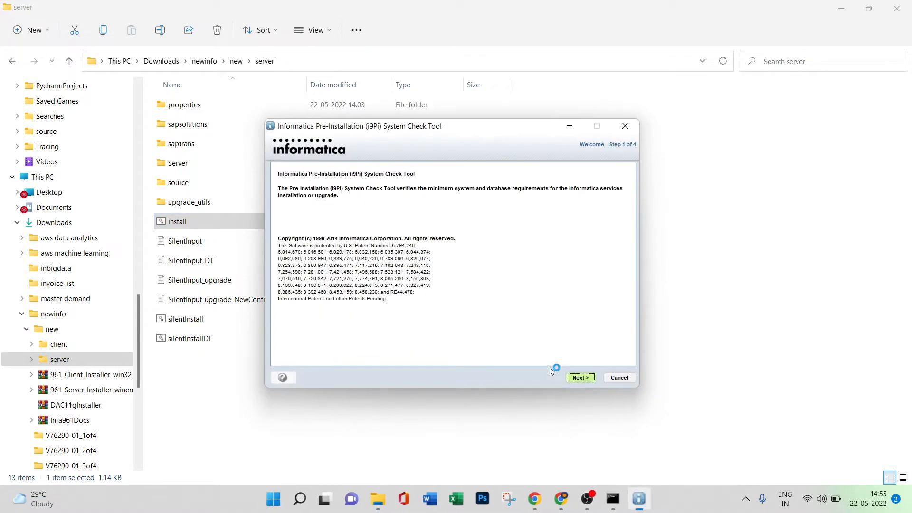
Advance the system check to the database connection page and allow Java through the firewall on public networks.
click(580, 377)
click(577, 378)
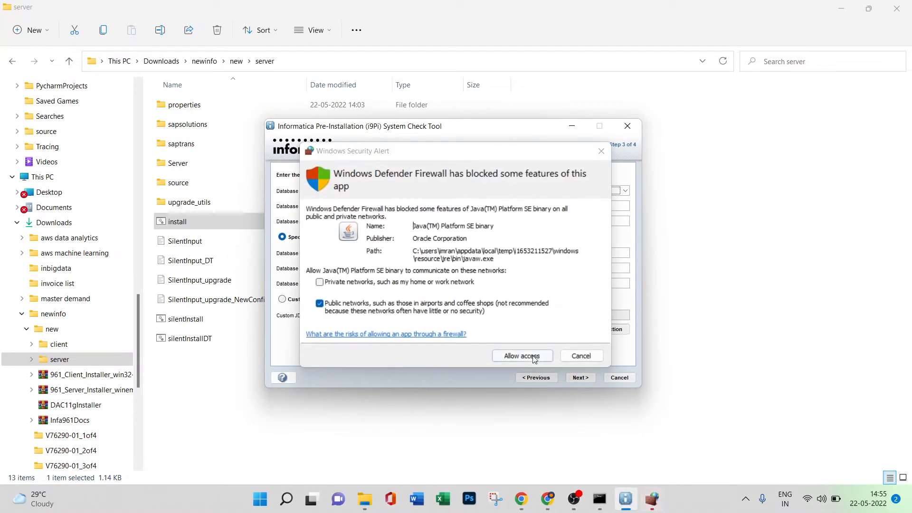
click(534, 358)
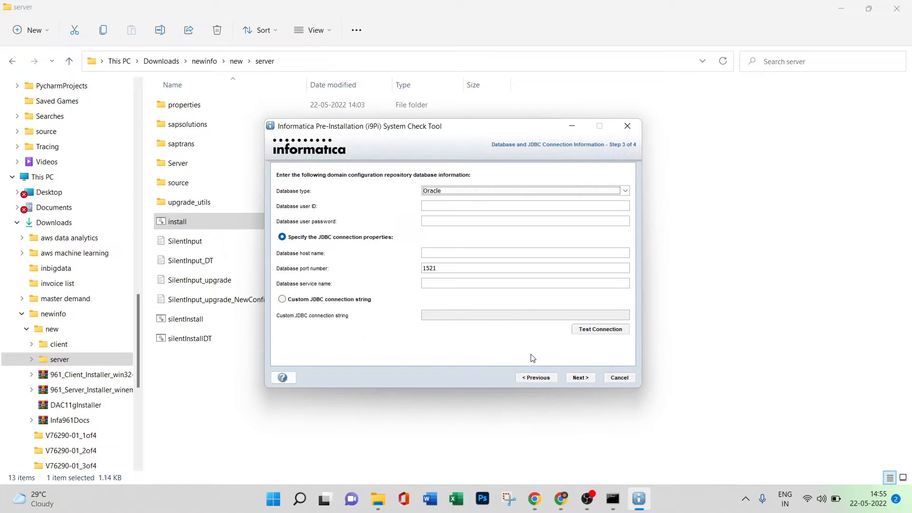
Enter database user ID INFA_DOM, the database user password, host name localhost and service name xe for the domain repository.
click(452, 204)
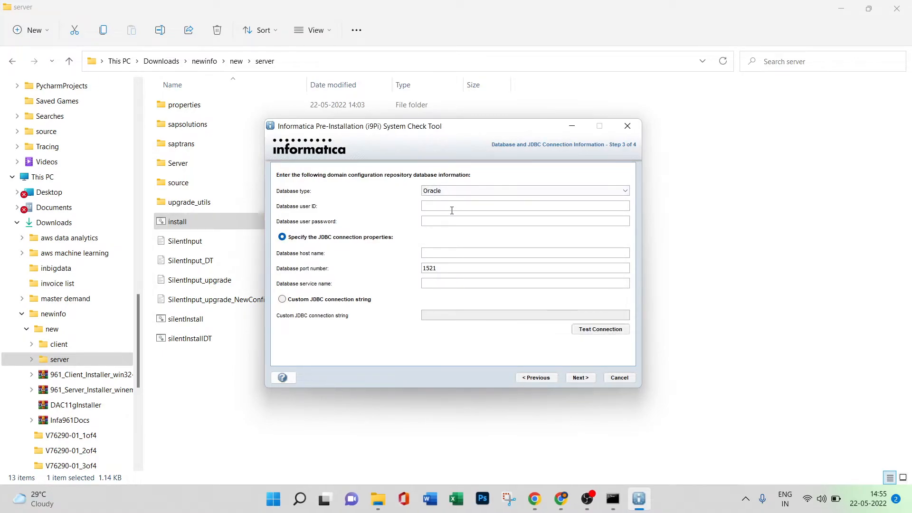
text(INFA_DOMinfa_dom)
click(442, 252)
text(localhost)
click(442, 284)
text(xe)
Test the database connection, run the system check through to its summary and finish the tool.
click(587, 333)
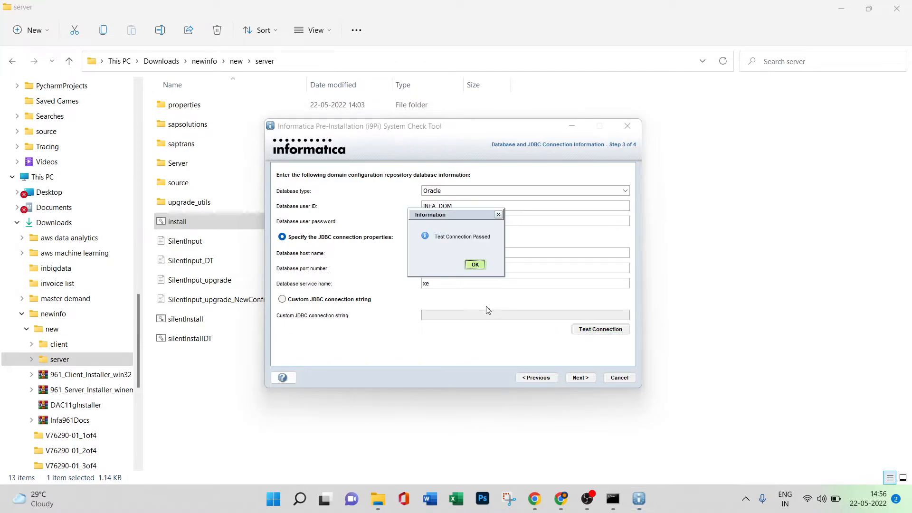
click(475, 266)
click(578, 380)
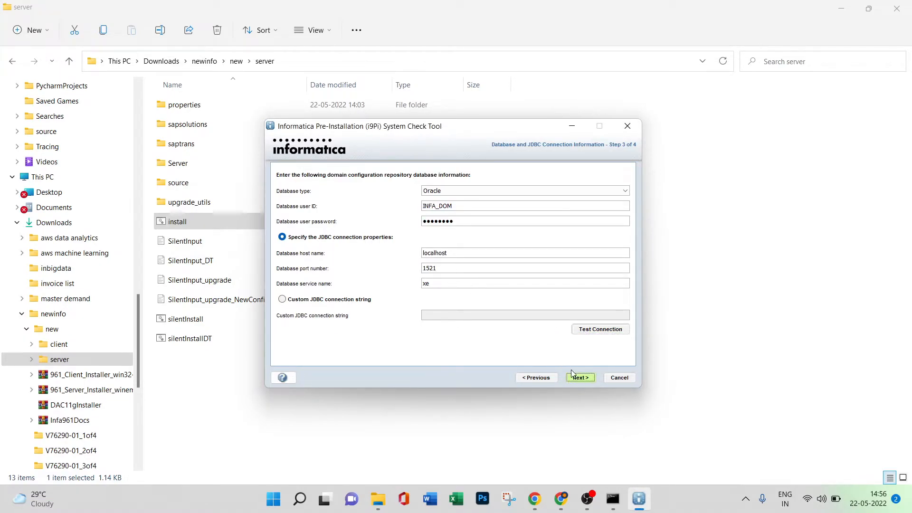
click(574, 376)
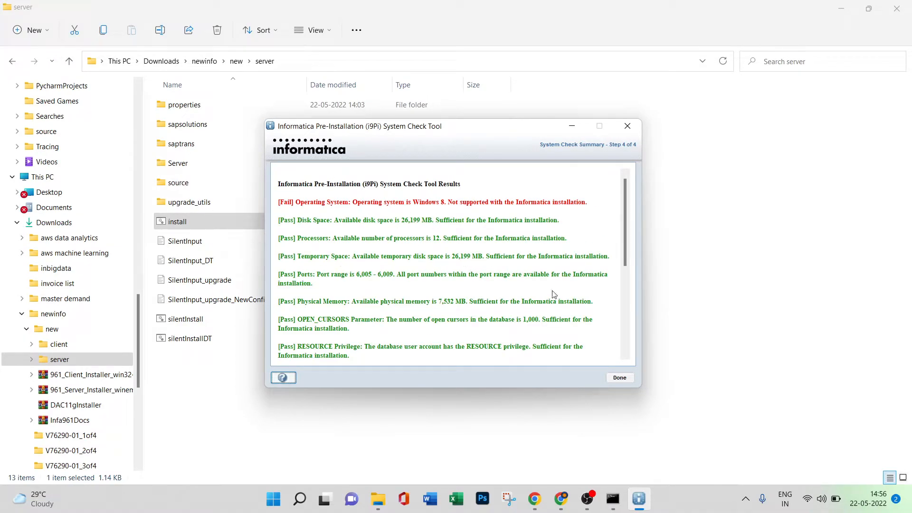
click(622, 379)
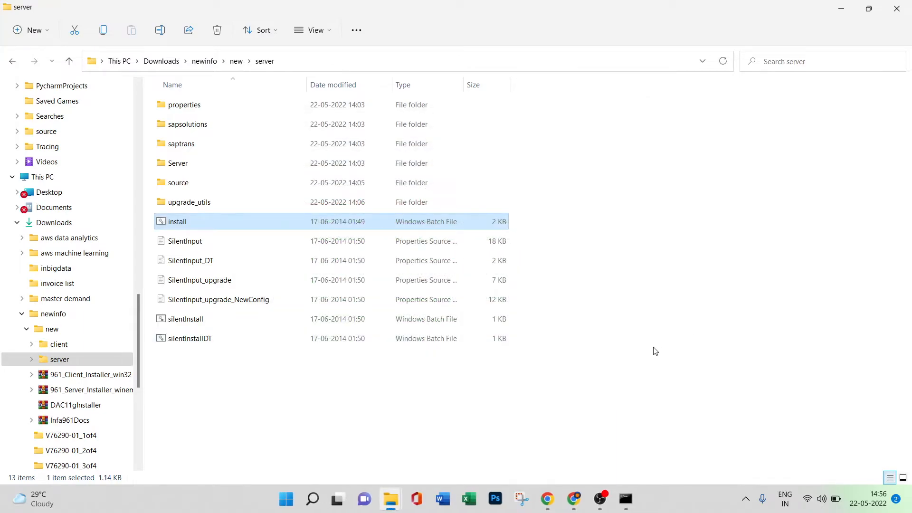
Run the install batch file again and start the Informatica 9.6.1 installation without the system check.
double_click(281, 226)
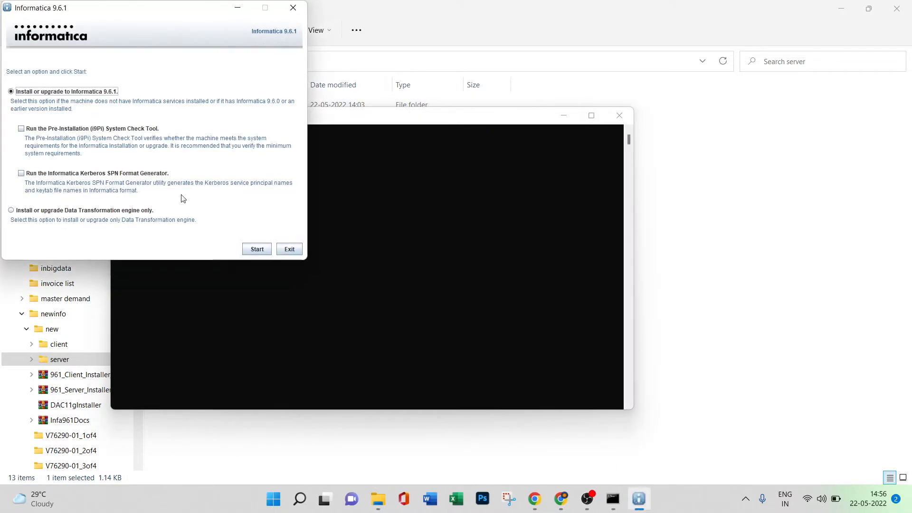
drag(138, 27, 317, 75)
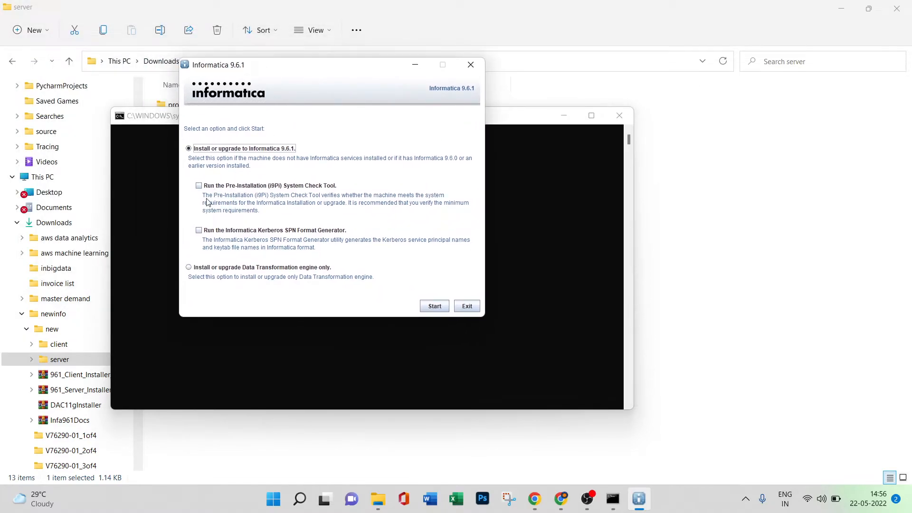
click(434, 307)
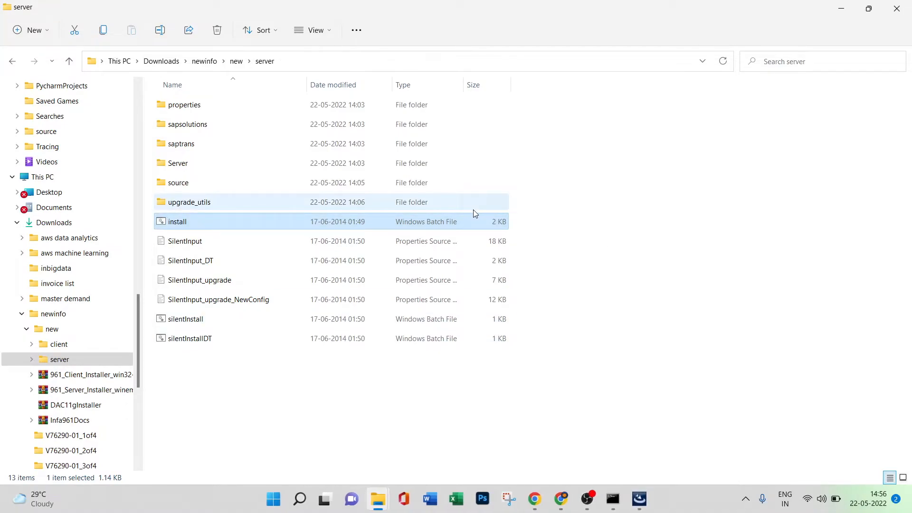
click(640, 500)
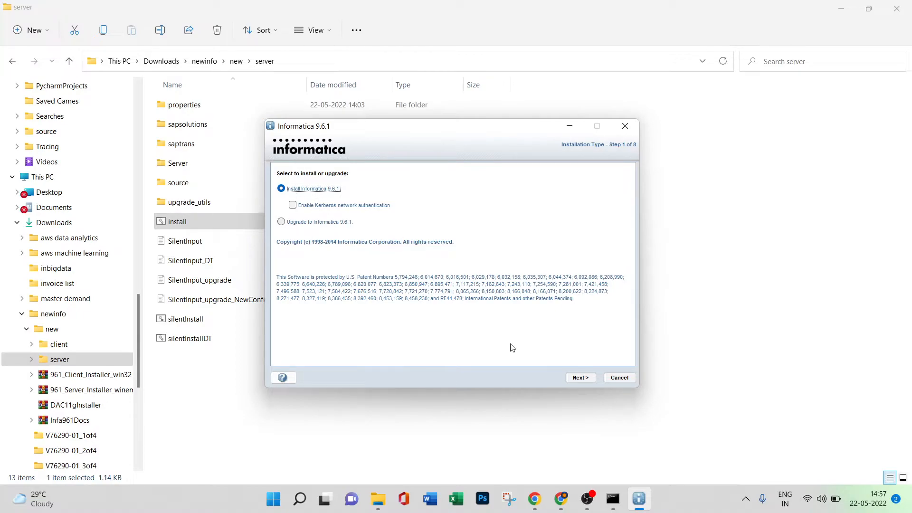
Keep Install Informatica 9.6.1 without Kerberos authentication and continue past the prerequisites to the license and installation directory page.
click(576, 379)
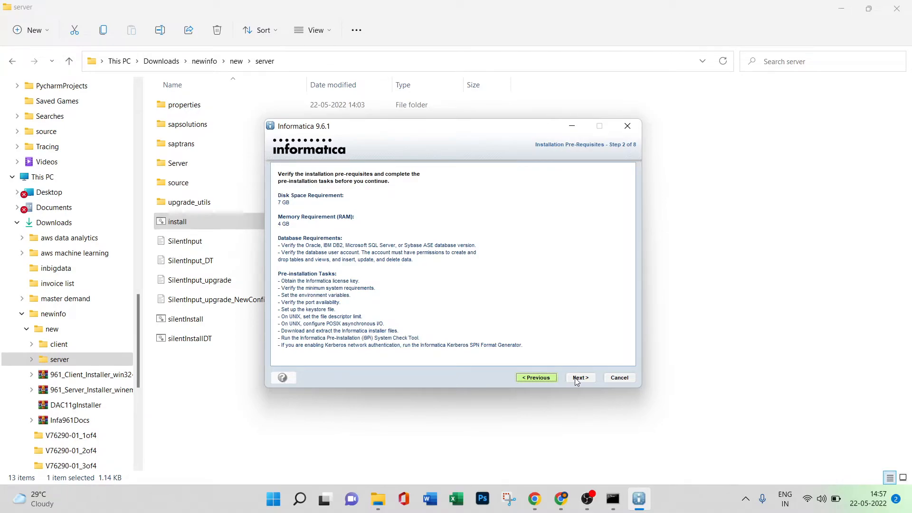
click(547, 379)
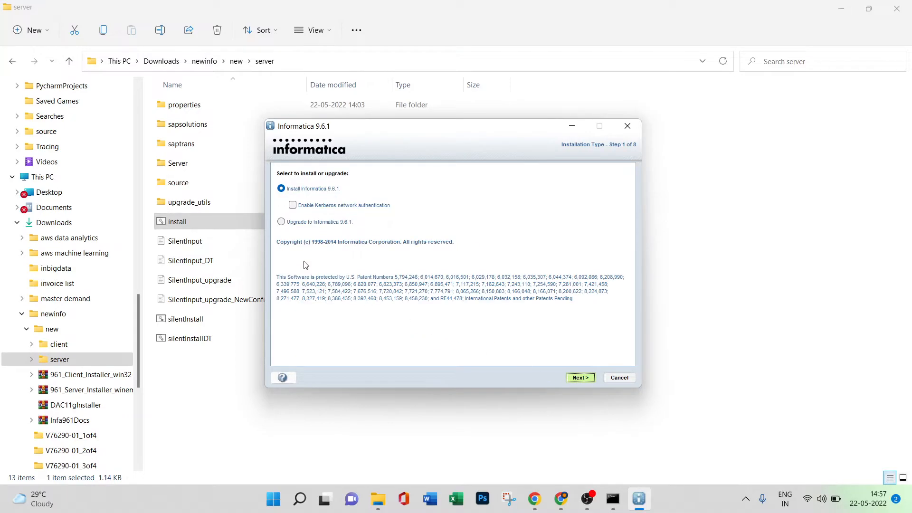
click(579, 379)
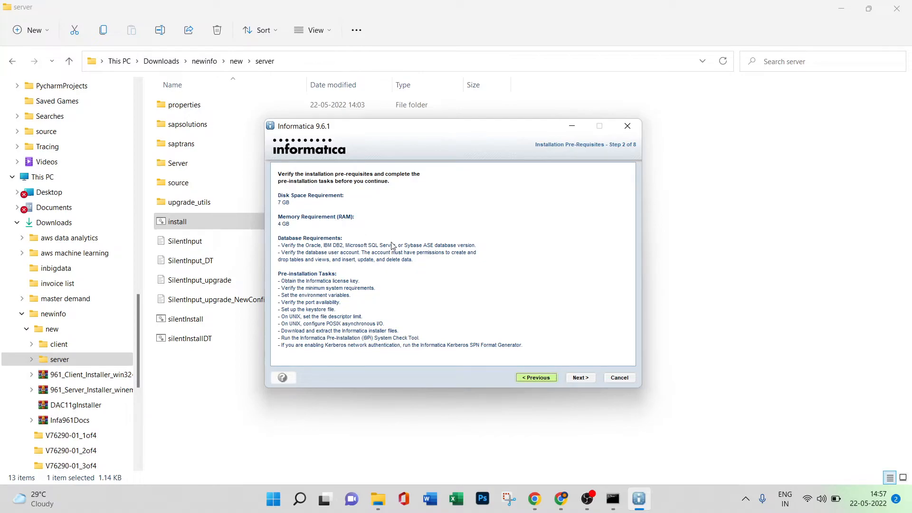
click(579, 379)
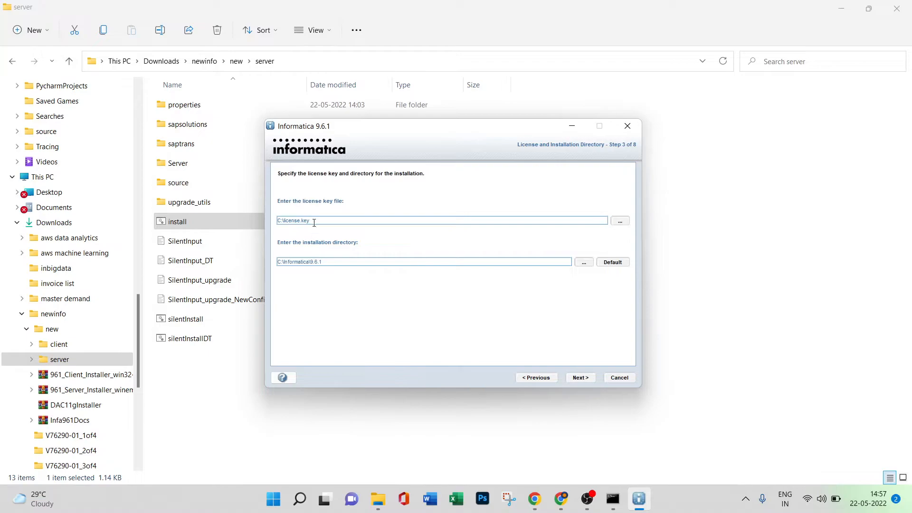
Select Oracle_All_OS_Prod.key from the Downloads\newinfo\new folder as the license key file.
click(618, 224)
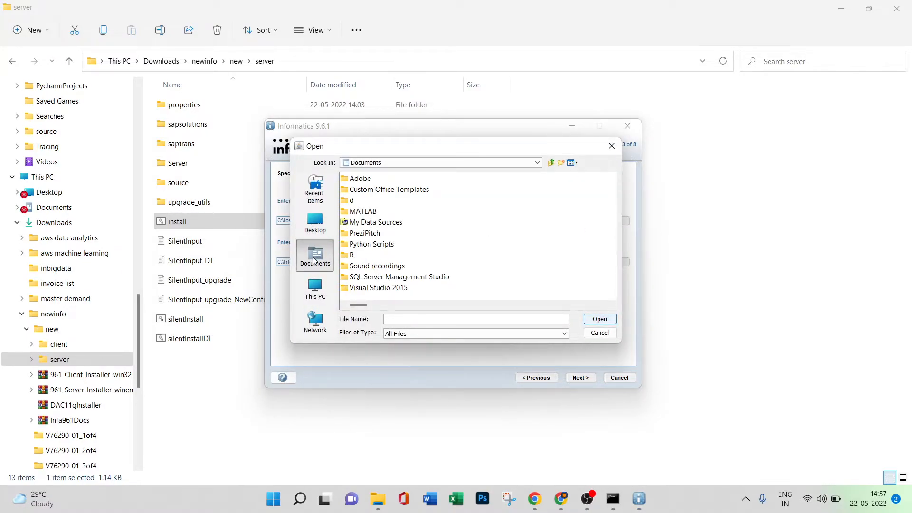
click(315, 290)
click(375, 200)
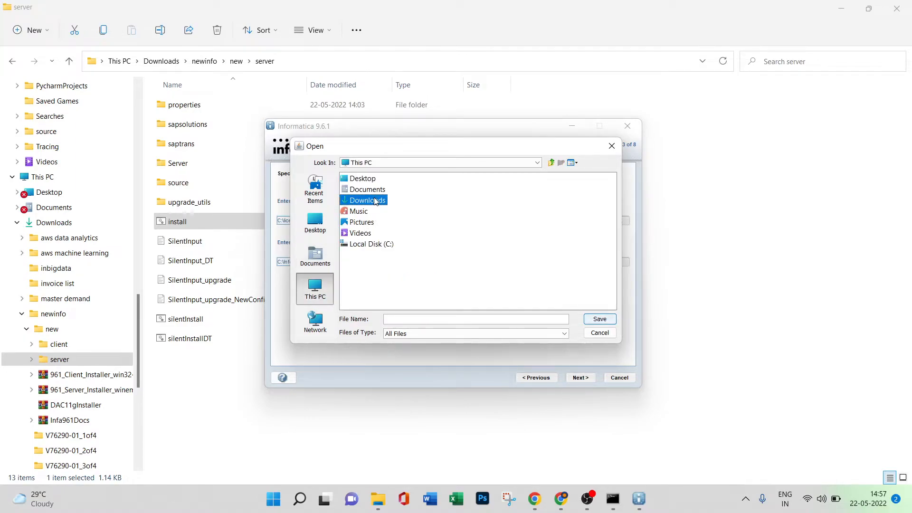
double_click(375, 201)
double_click(363, 234)
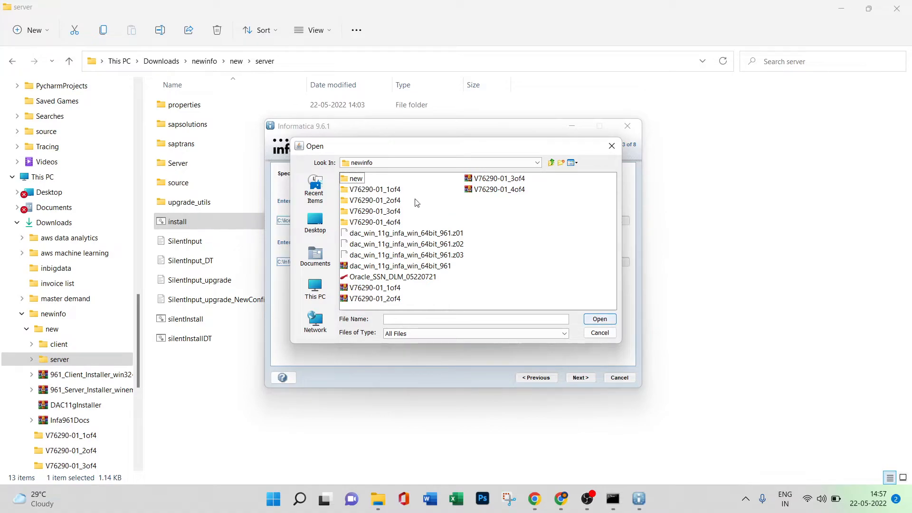
double_click(357, 180)
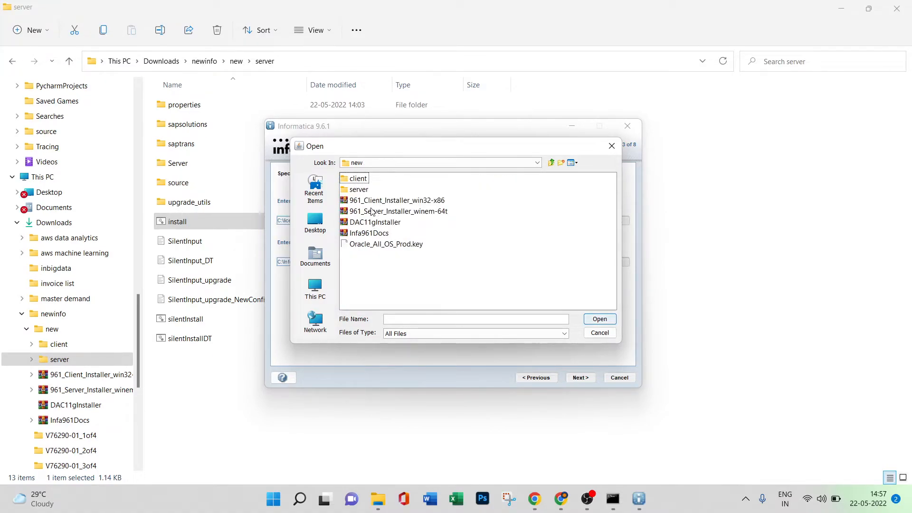
click(399, 246)
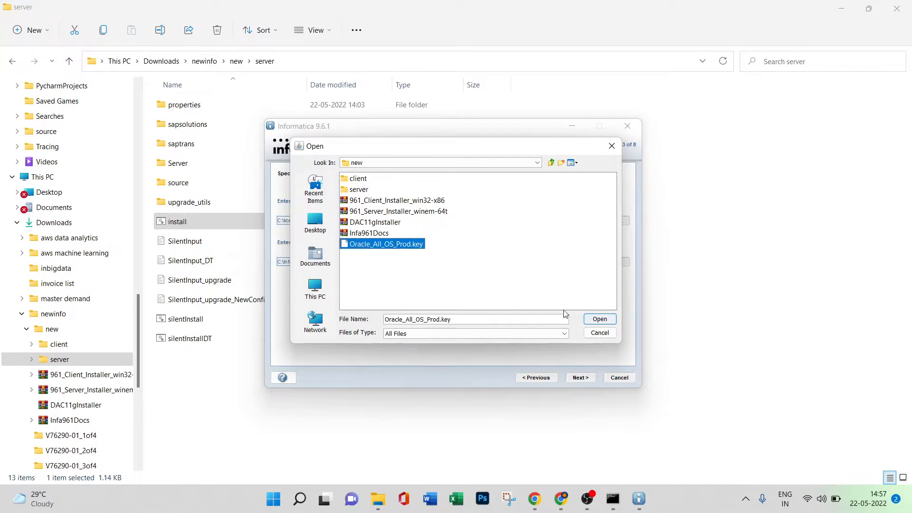
click(598, 320)
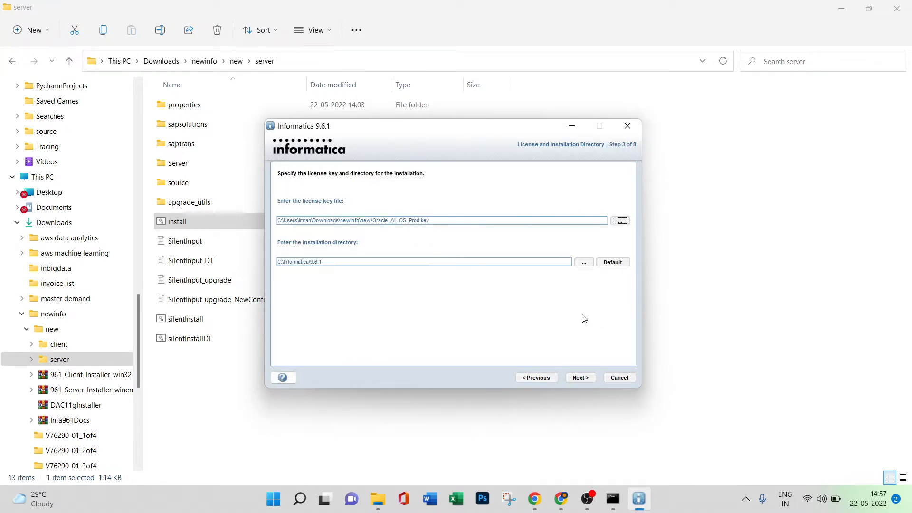
Keep the installation directory C:\Informatica\9.6.1 and start installing the Informatica 9.6.1 services from the pre-installation summary.
click(588, 379)
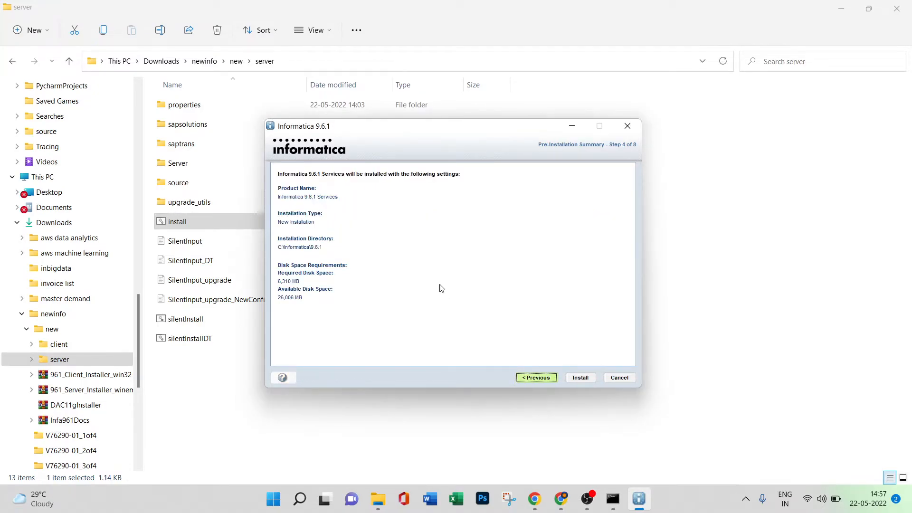
click(581, 378)
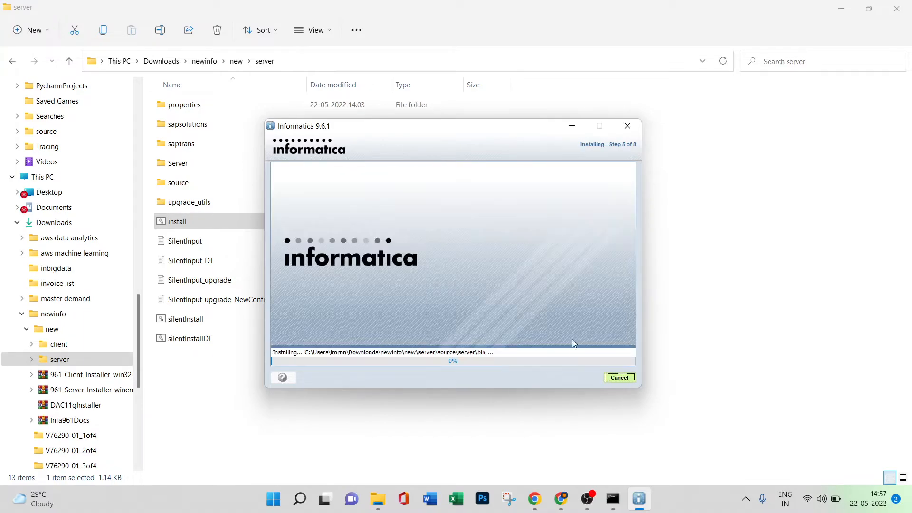
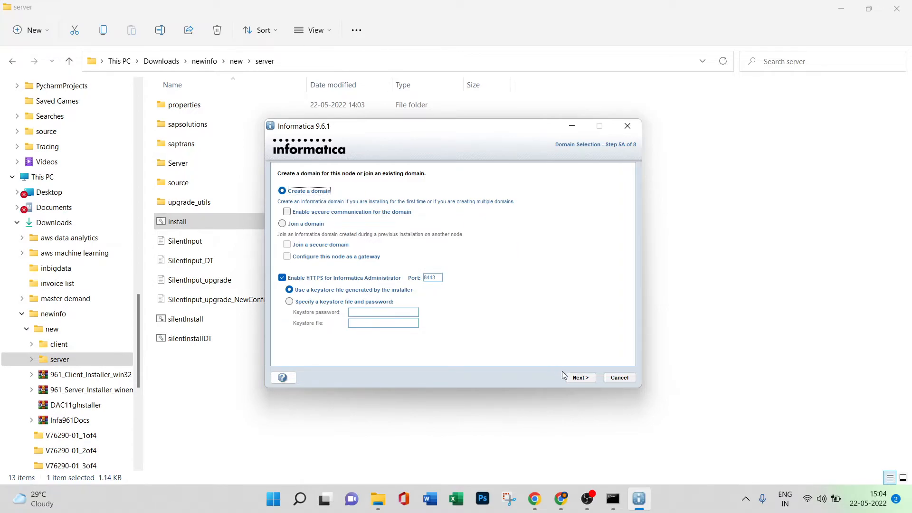
Keep creating a new domain with HTTPS on port 8443 and allow the Java binary through the Windows firewall on public networks.
click(578, 380)
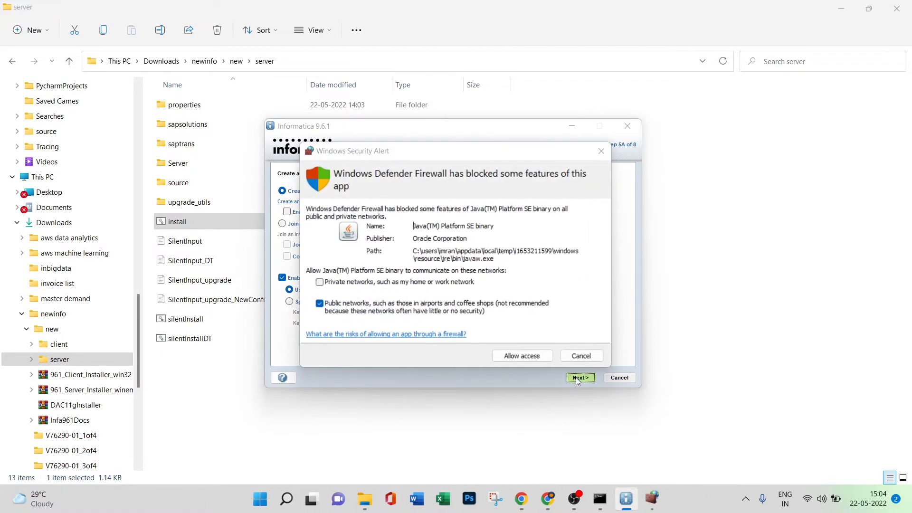
click(509, 355)
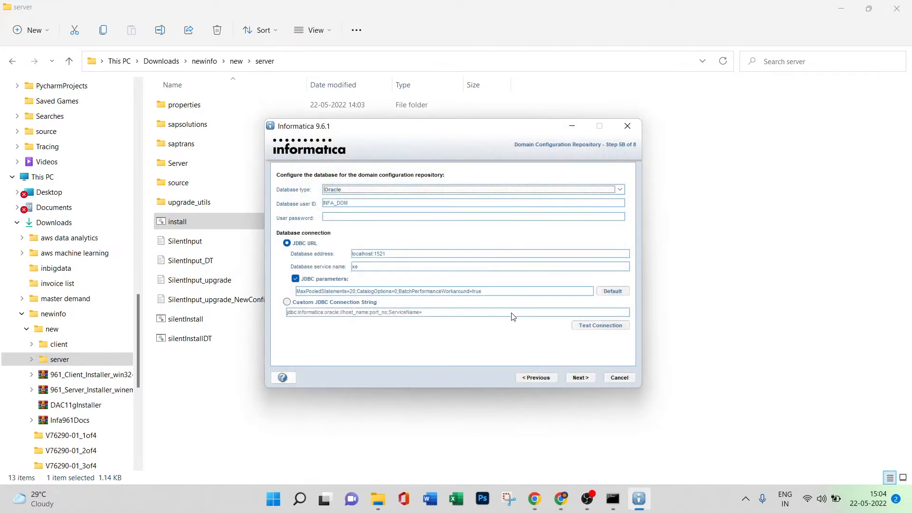
Enter the INFA_DOM user password for the Oracle domain repository, test the connection and continue to the encryption key page.
click(344, 218)
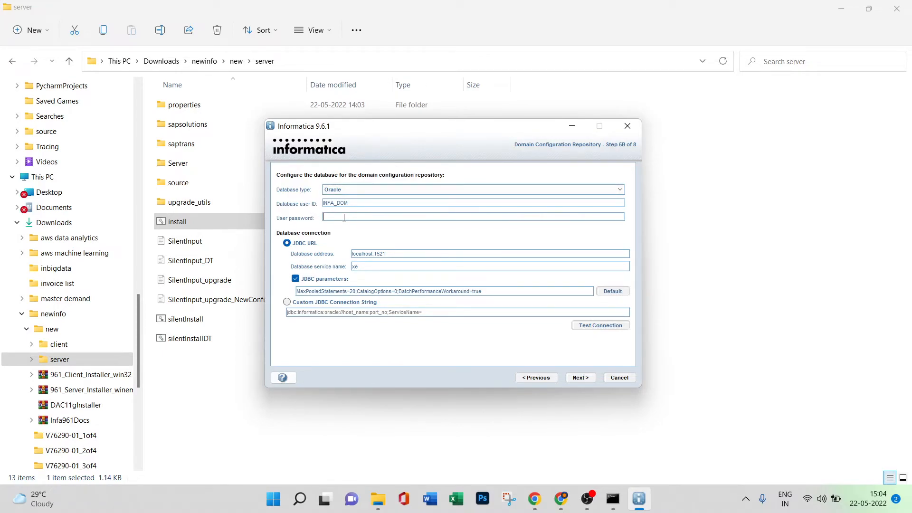
text(infa_dom)
click(585, 330)
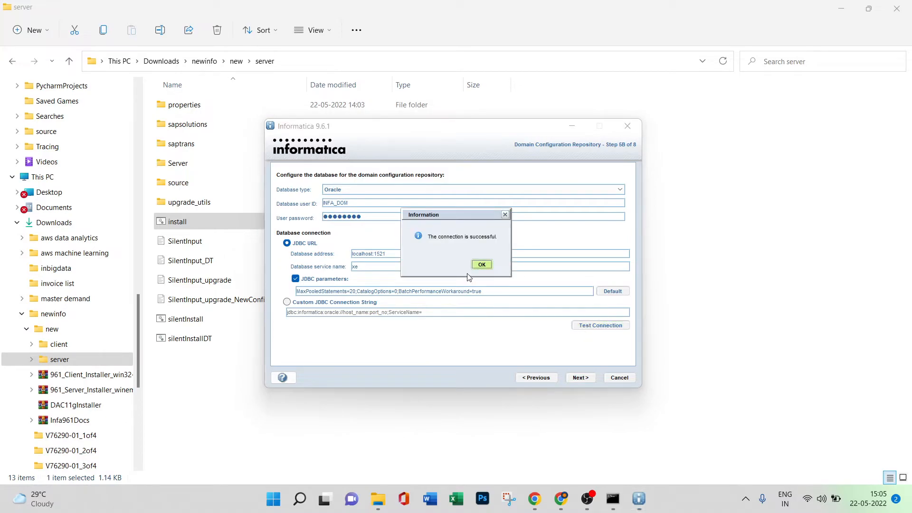
click(481, 265)
click(580, 377)
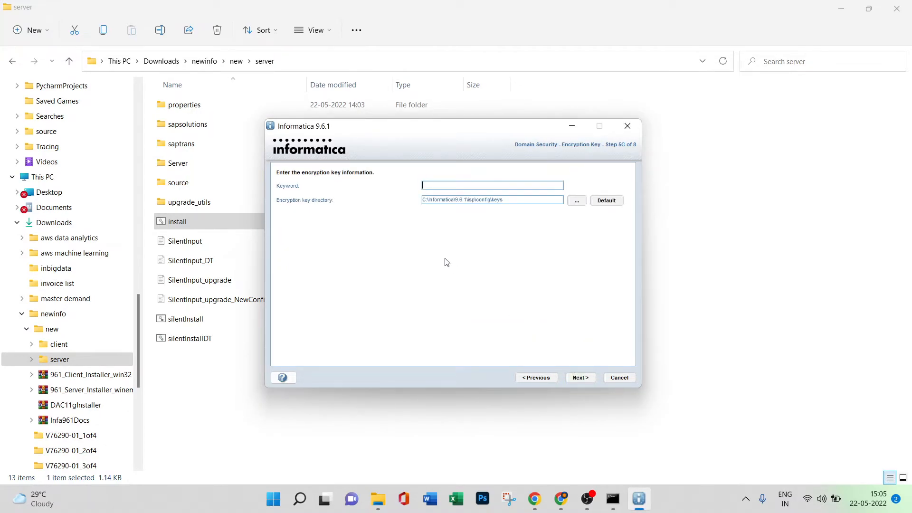
Enter the encryption keyword, keep the default key directory and accept generating the encryption key.
text(1234567)
key(BackSpace)
key(BackSpace)
key(BackSpace)
key(BackSpace)
key(BackSpace)
key(BackSpace)
key(BackSpace)
text(12345678901)
click(581, 378)
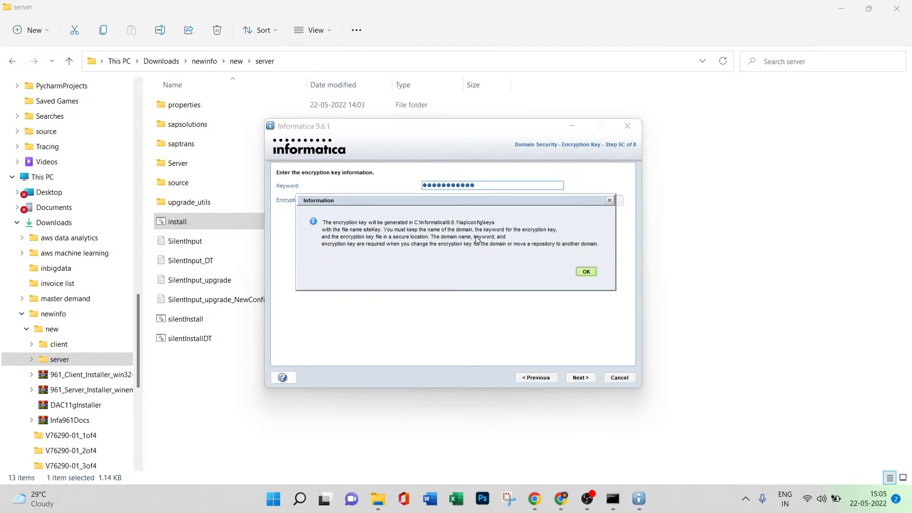
click(586, 271)
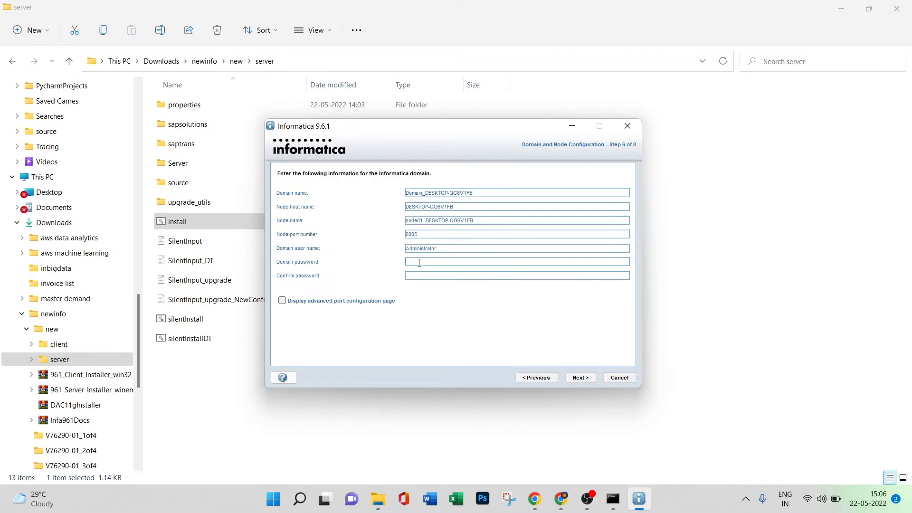
Enter and confirm the domain password for the Administrator user, keeping the default domain and node settings, and continue.
text(Administrator)
click(420, 277)
text(Administrato)
click(580, 377)
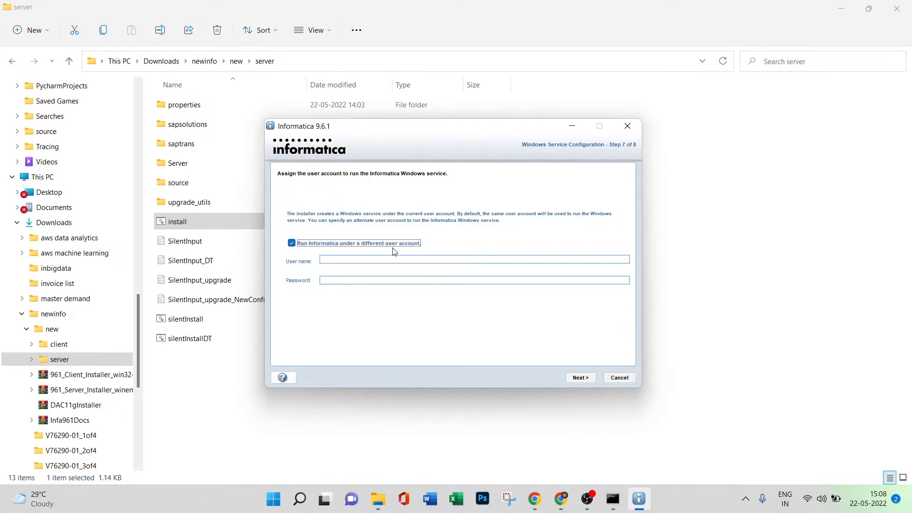
Turn off running Informatica under a different user account and continue to the post-installation summary.
click(293, 244)
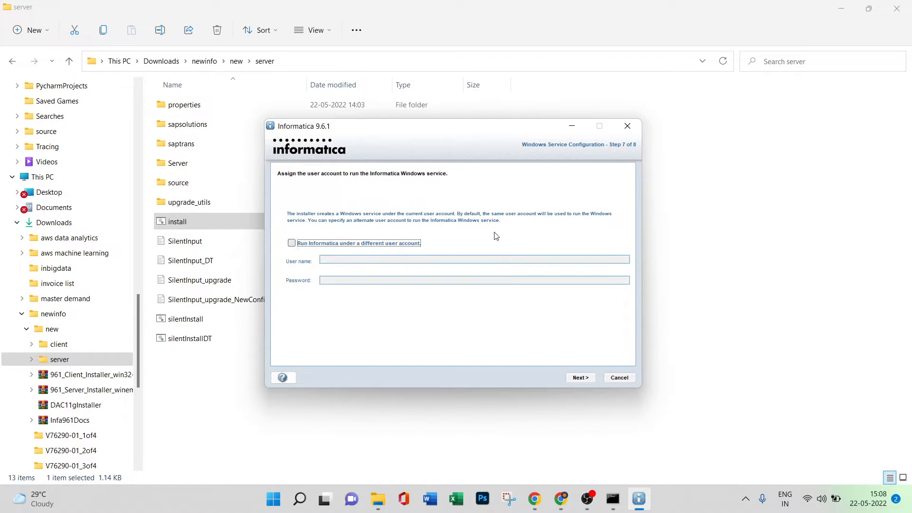
click(581, 378)
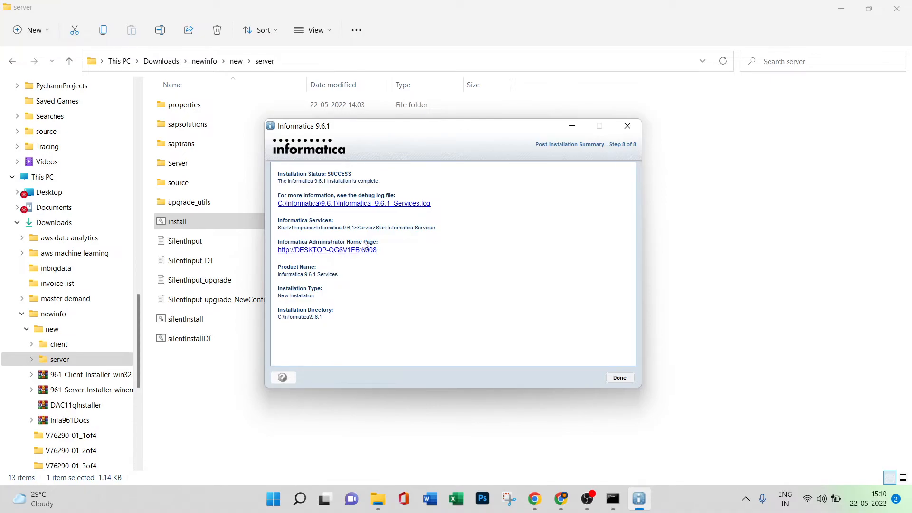
Open the Informatica Administrator home page from the post-installation summary and restore the previous pages in Microsoft Edge.
click(234, 398)
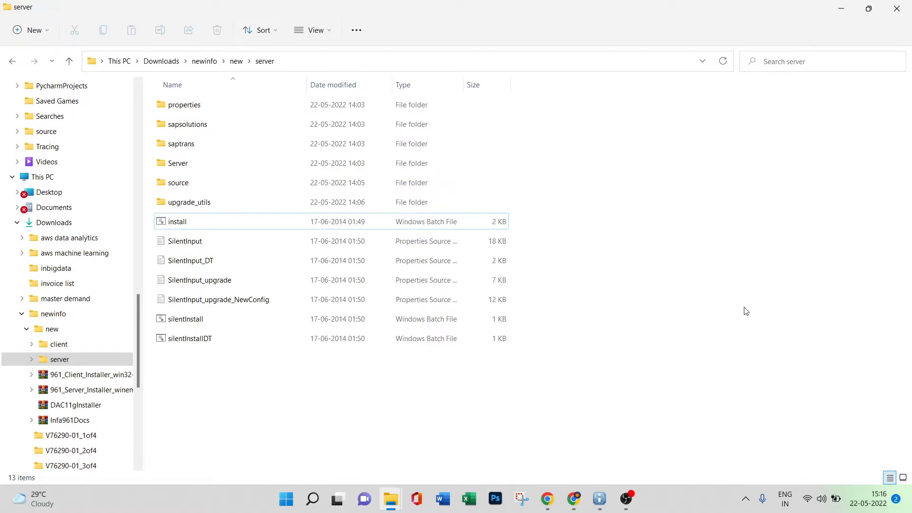
click(600, 498)
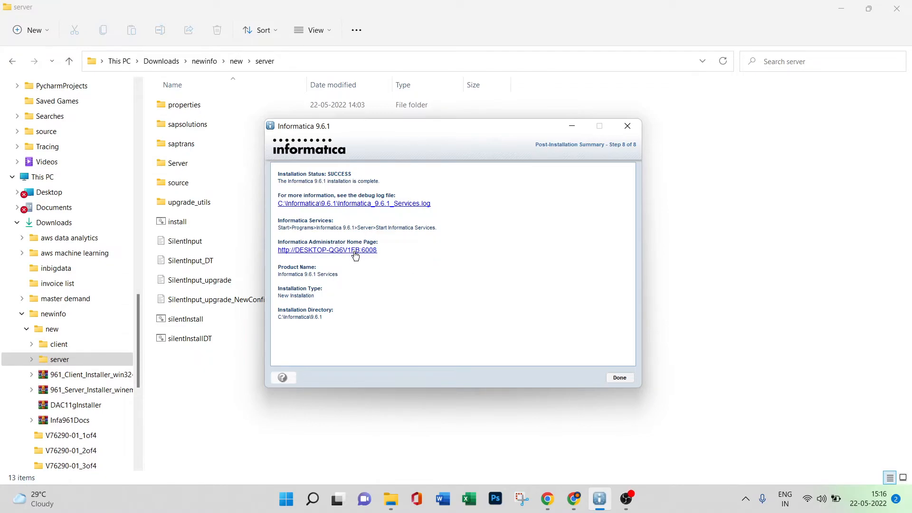
click(339, 250)
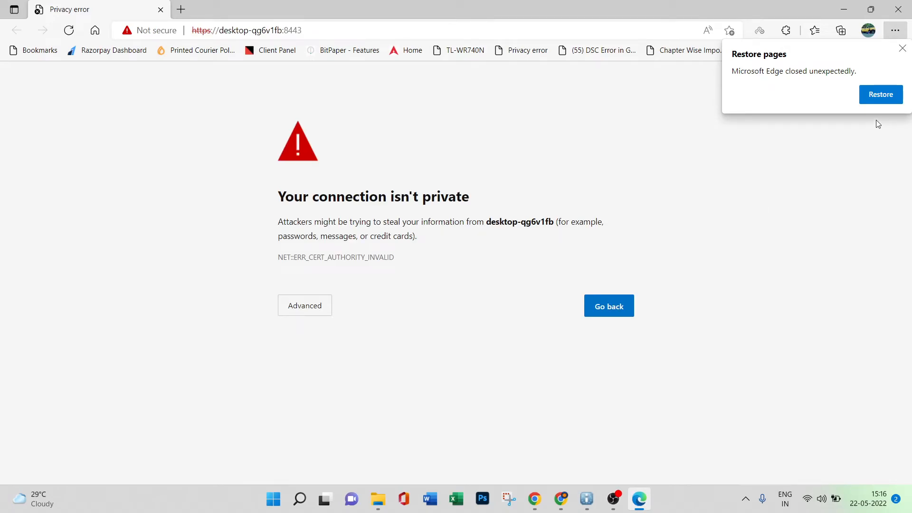
click(871, 98)
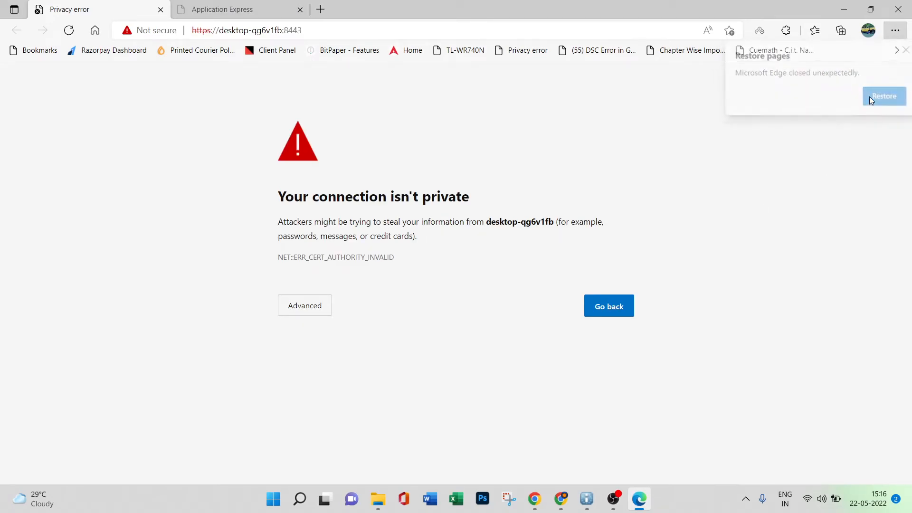
Reopen the Informatica Administrator home page from the installer summary and continue past the certificate warning to the login page.
click(266, 5)
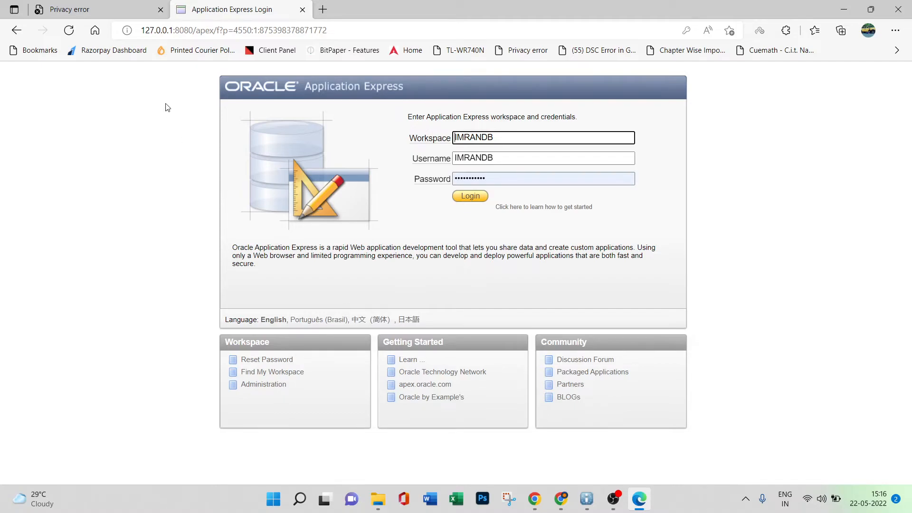
click(114, 6)
click(334, 27)
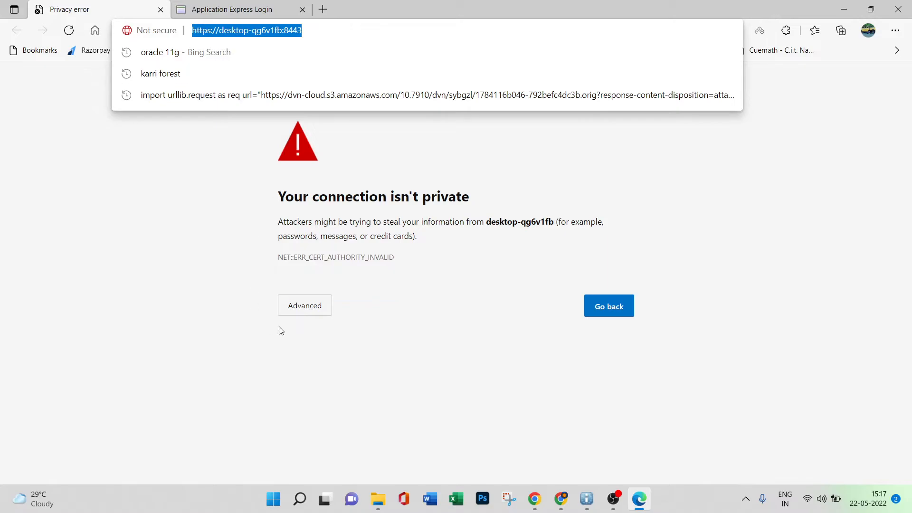
click(587, 499)
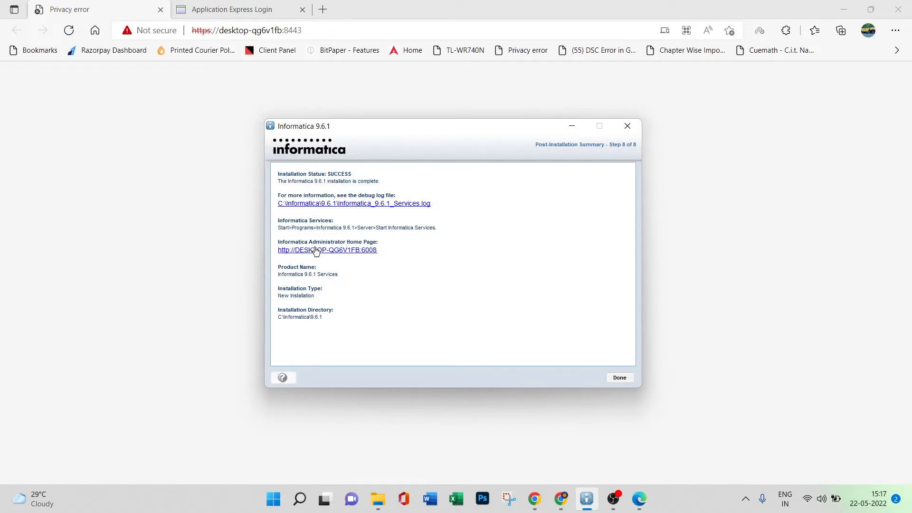
click(352, 251)
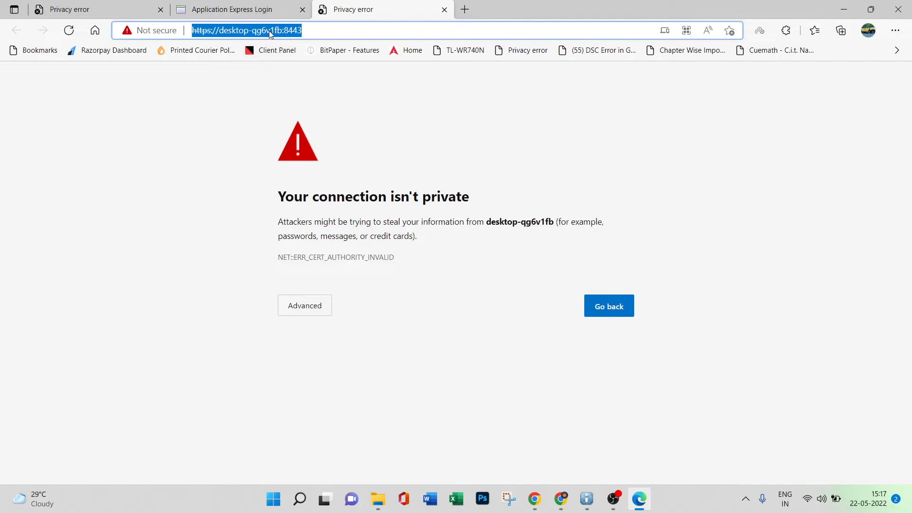
click(297, 315)
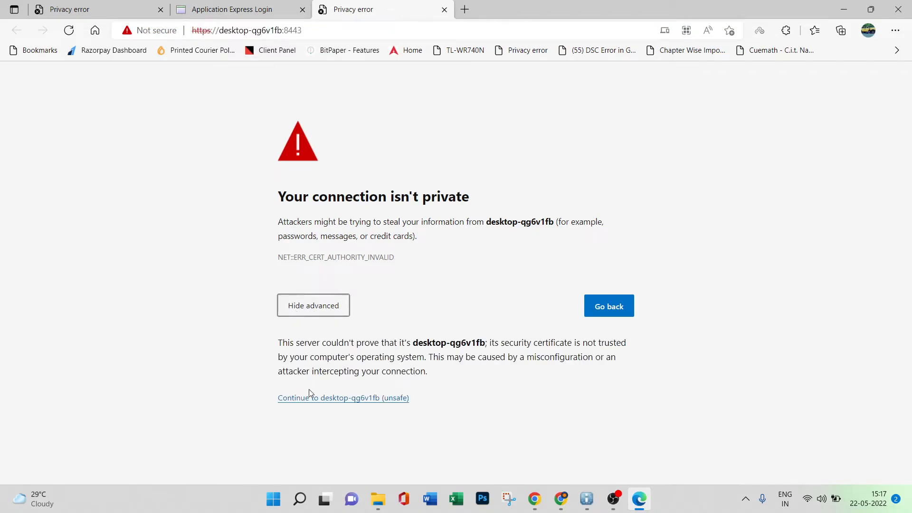
click(309, 400)
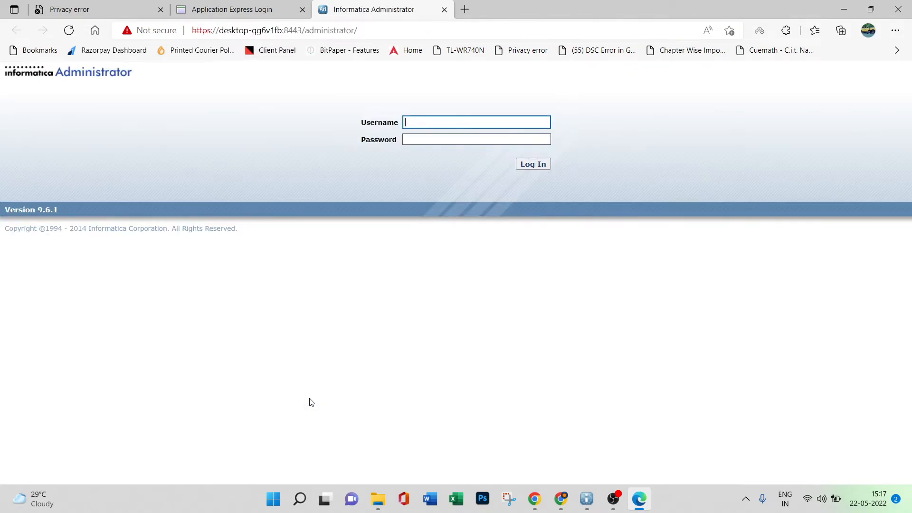
Close the leftover Privacy error tab and return to the Informatica Administrator login page.
click(235, 8)
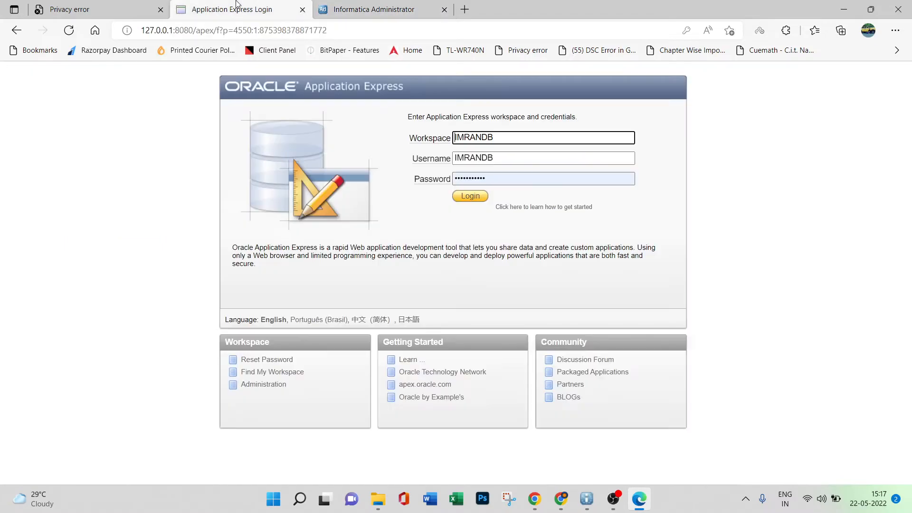
click(120, 4)
click(160, 9)
click(209, 8)
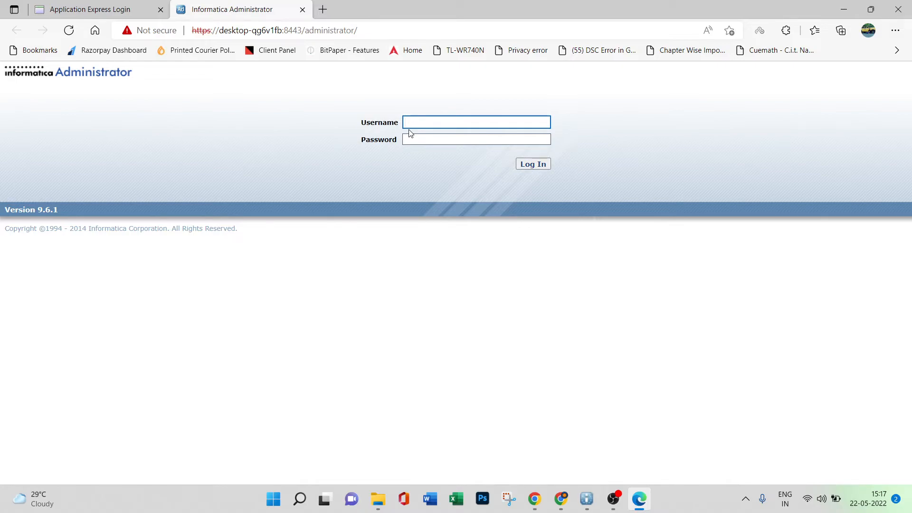
Log in to Informatica Administrator with the username Administrator and the account password.
text(Administrator)
click(451, 139)
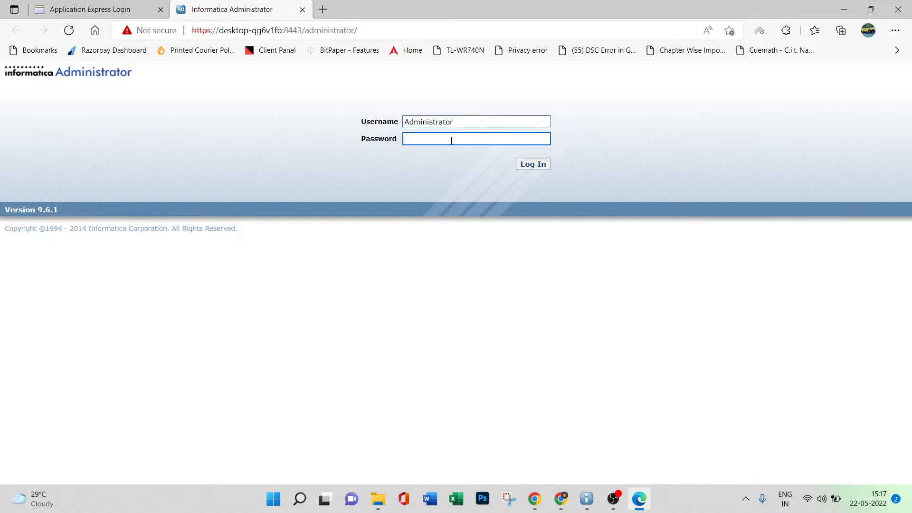
text(***********)
click(528, 166)
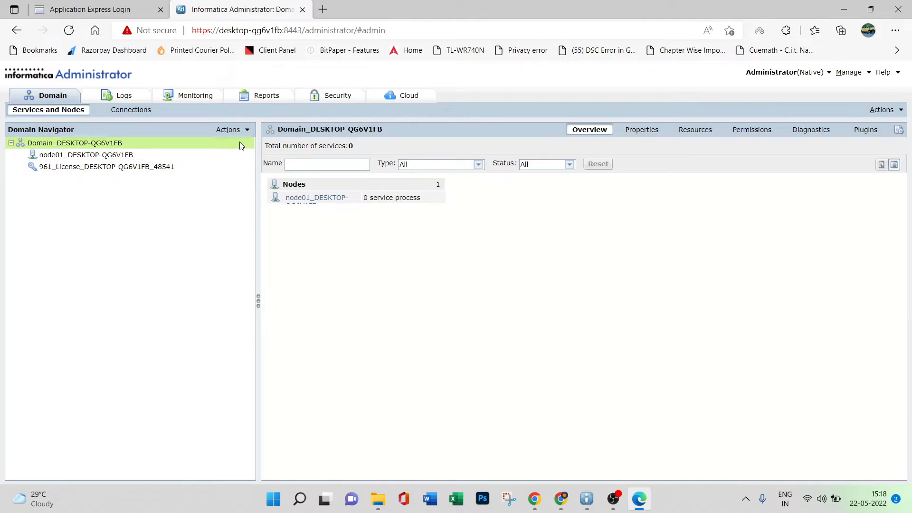
Start a new PowerCenter Repository Service in the domain and name it repsrvc_ followed by the owner's first name.
click(246, 130)
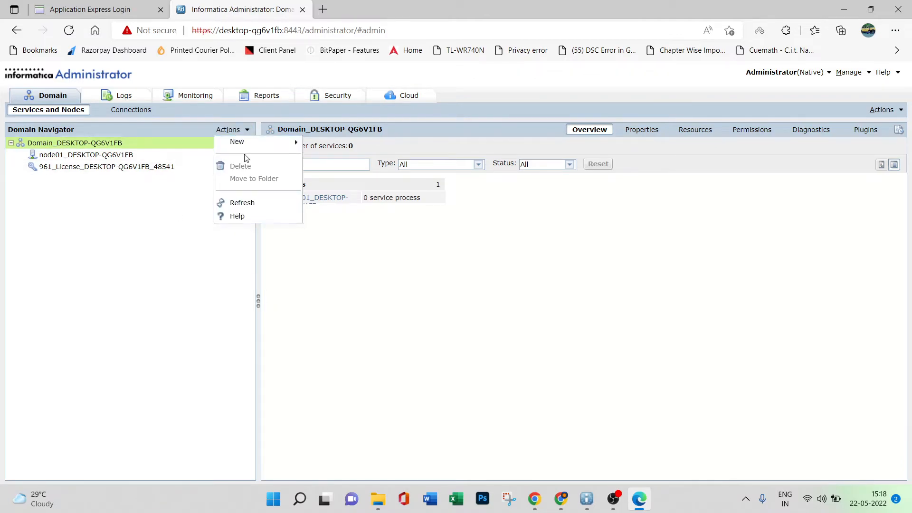
mouse_move(247, 148)
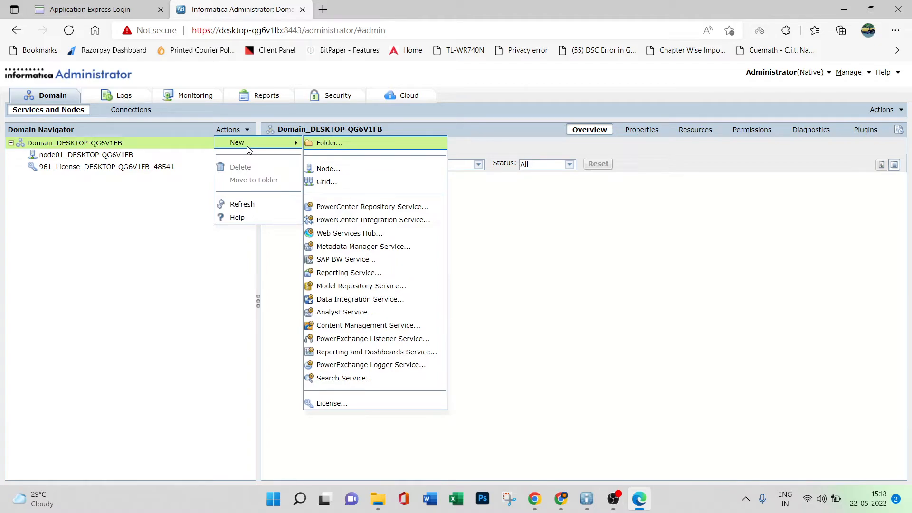
click(376, 210)
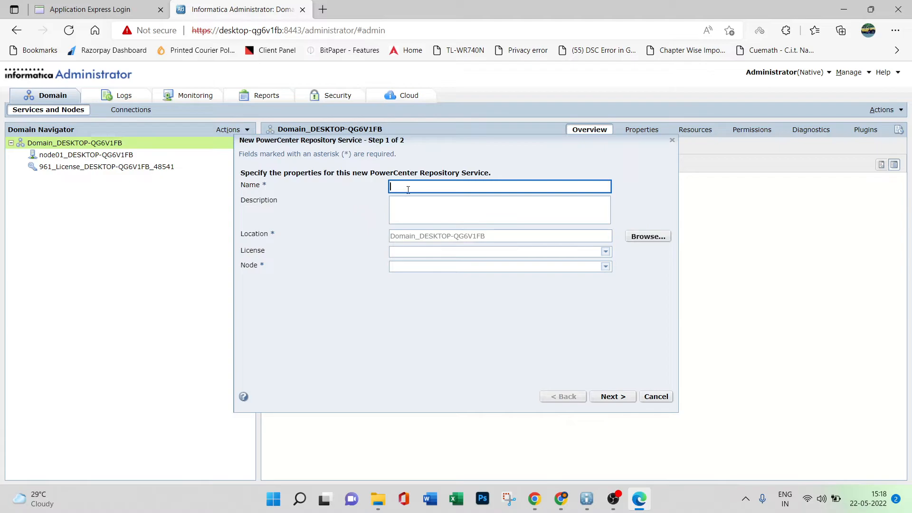
text(repsrvc_imran)
Assign the installed 961 license and node01_DESKTOP-QG6V1FB to the repository service and continue to its database properties.
click(606, 252)
click(484, 272)
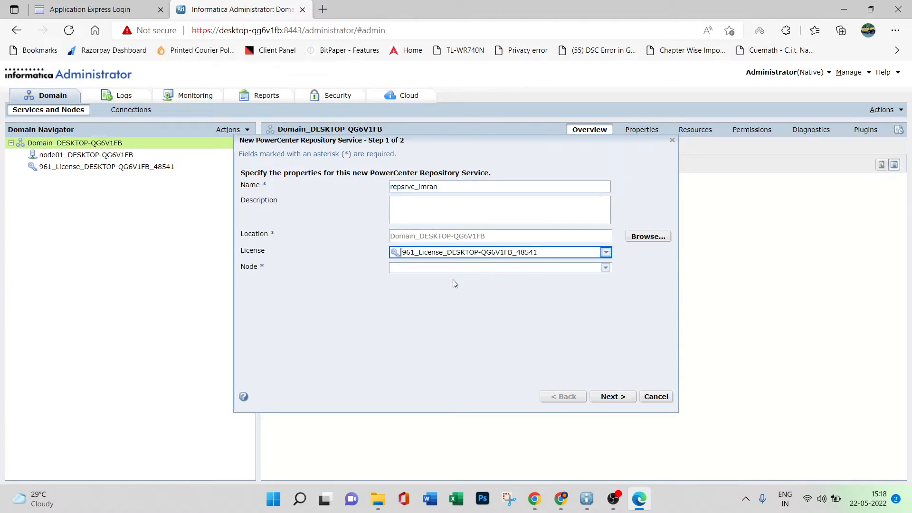
click(606, 267)
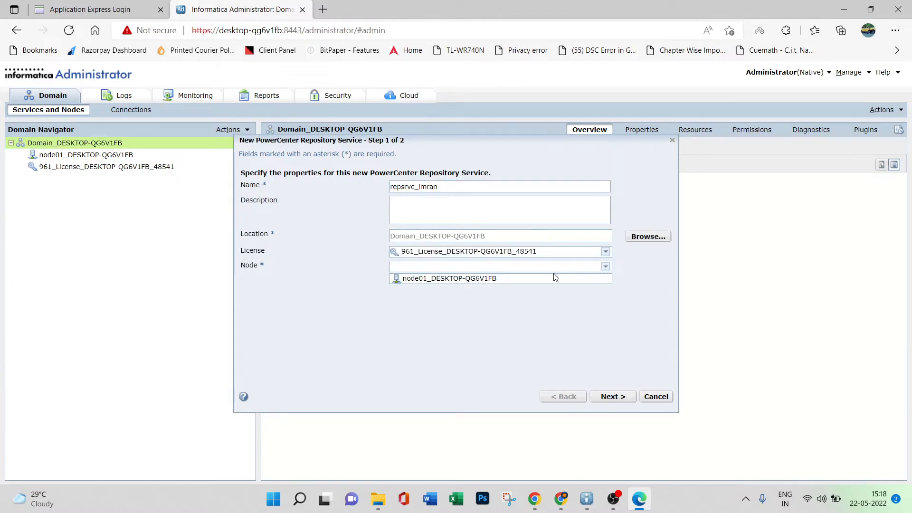
click(448, 279)
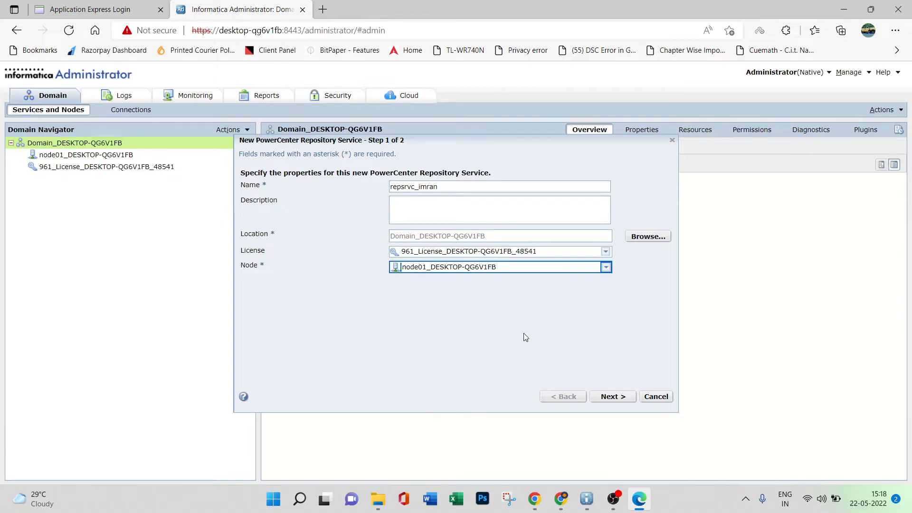
click(612, 397)
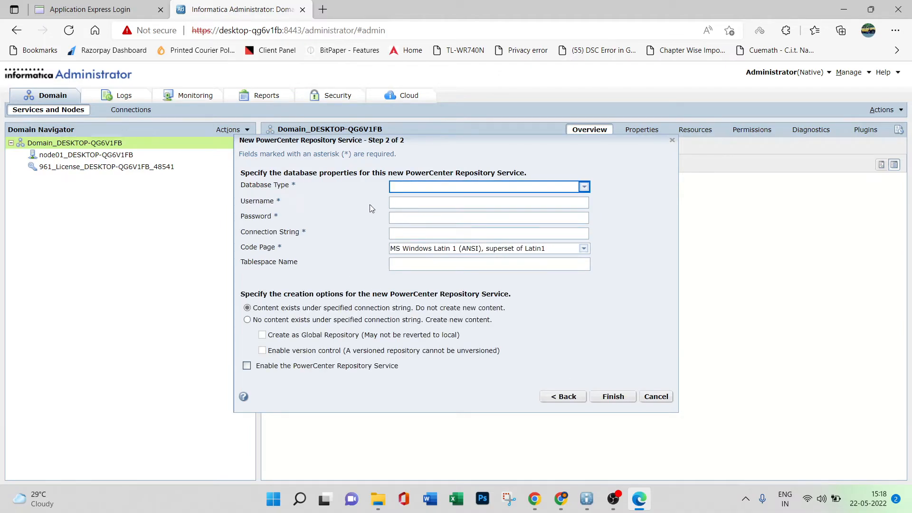
Set the database type of the new repository service to Oracle.
click(584, 186)
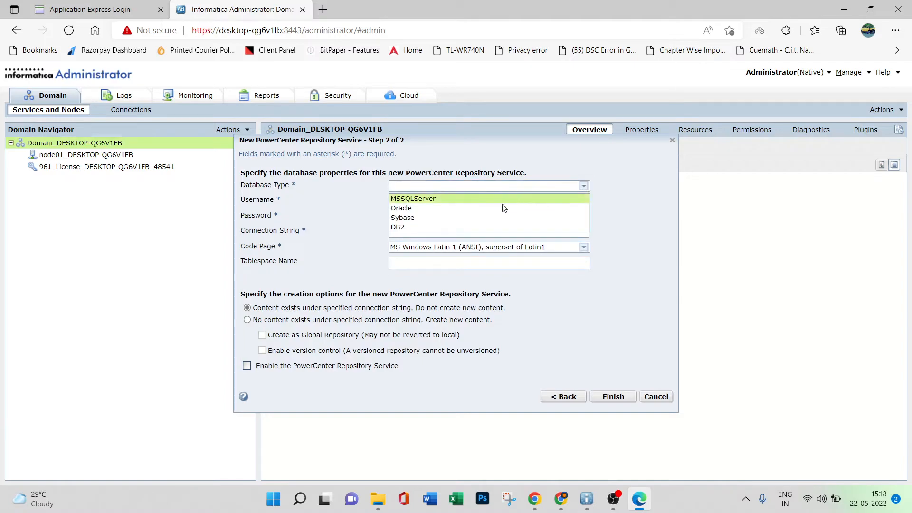
click(409, 211)
click(583, 186)
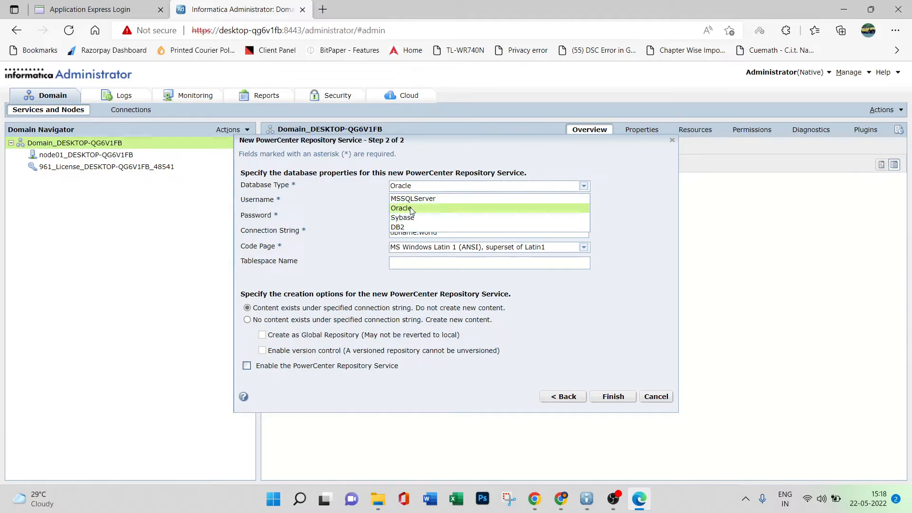
click(407, 207)
Enter INFA_REP as the repository database username together with its password.
click(404, 202)
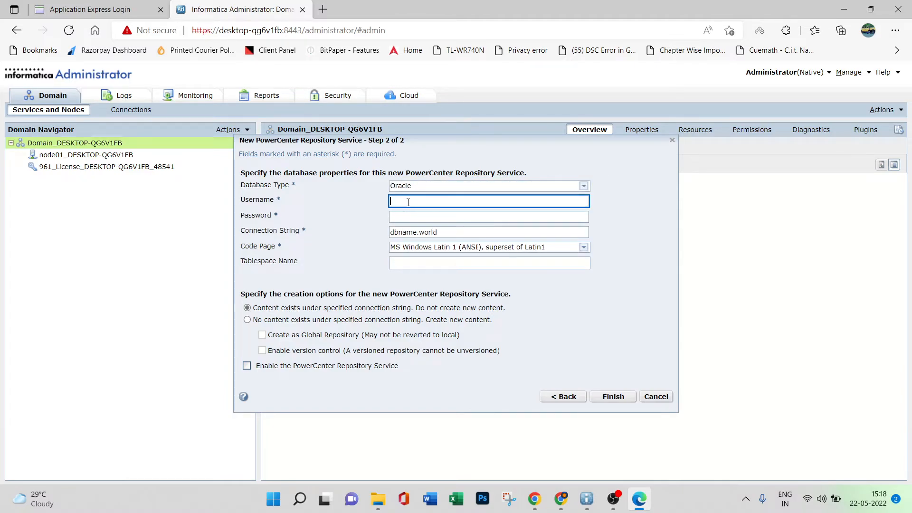
text(INFA_REP)
click(406, 217)
text(••••••••)
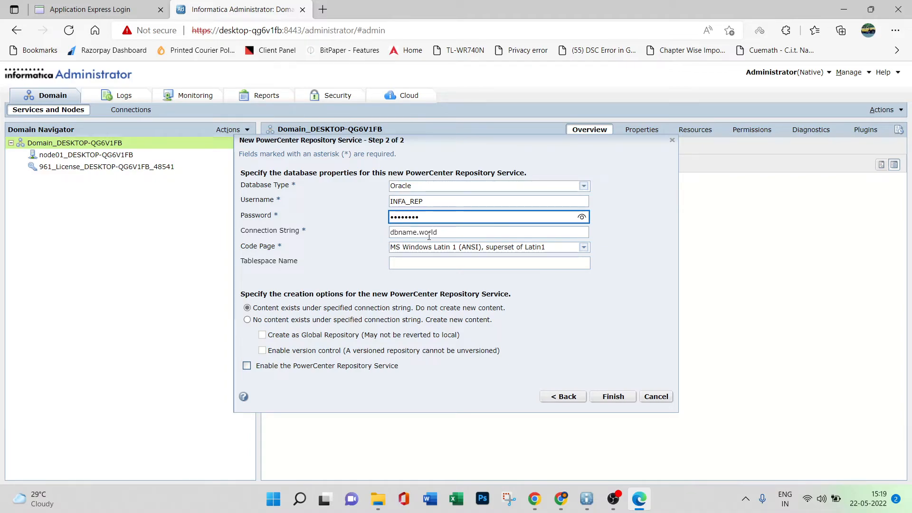
Set the connection string of the new repository service's database to xe.
click(447, 232)
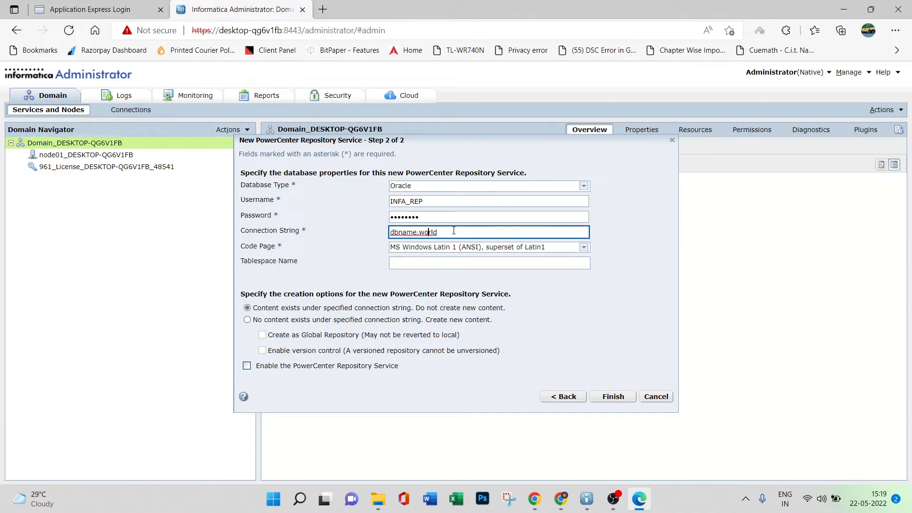
drag(454, 230, 370, 227)
text(x)
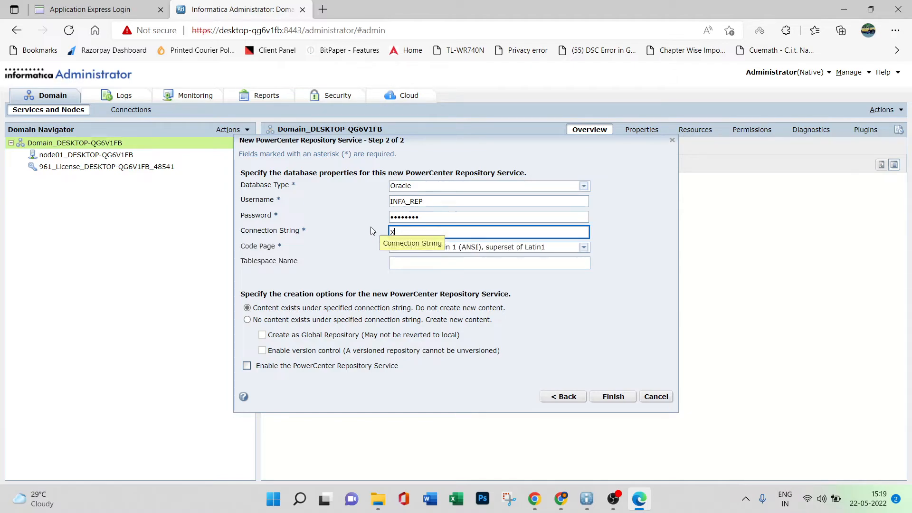
key(BackSpace)
text(xe)
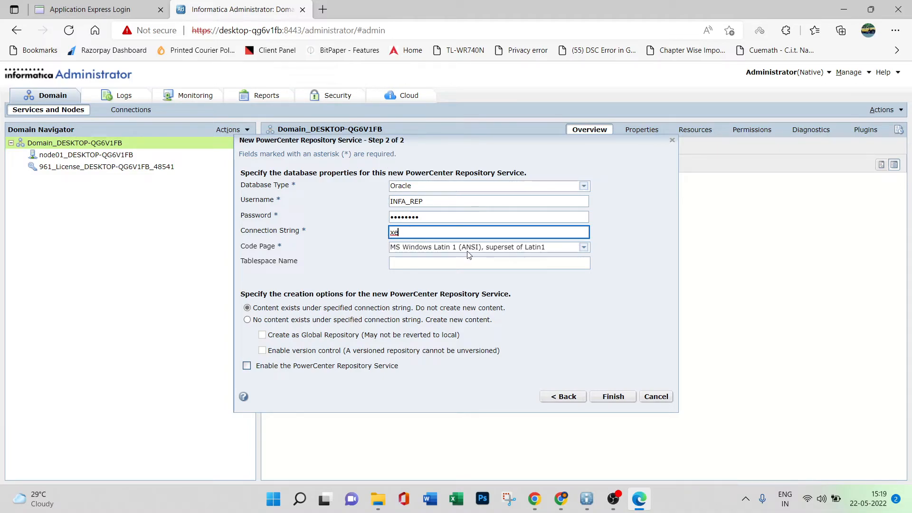
Choose to create new repository content with version control enabled and finish creating the repository service.
click(248, 320)
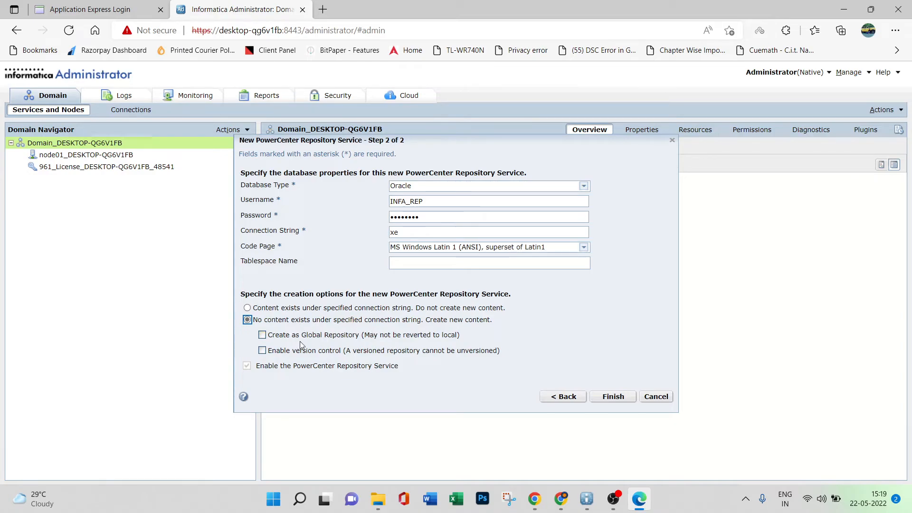
click(263, 351)
click(611, 398)
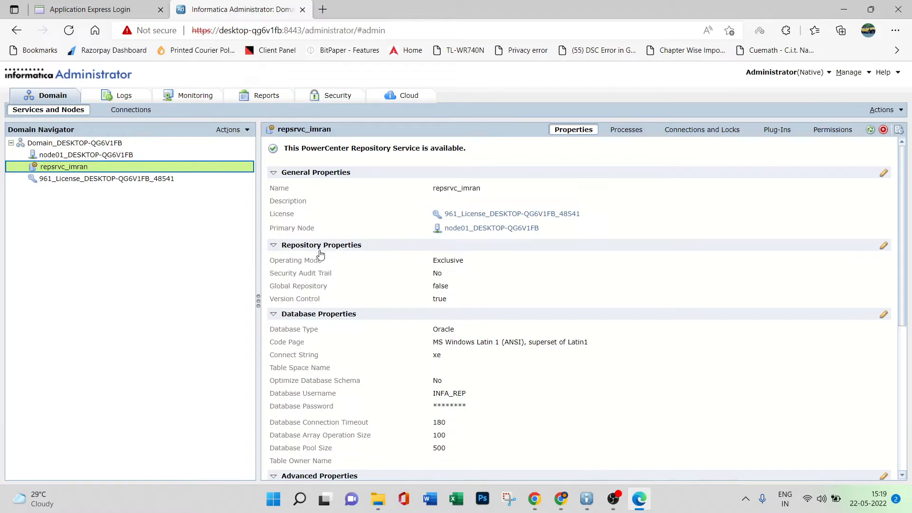
Change the repository service's operating mode to Normal and agree to restart the service.
click(884, 246)
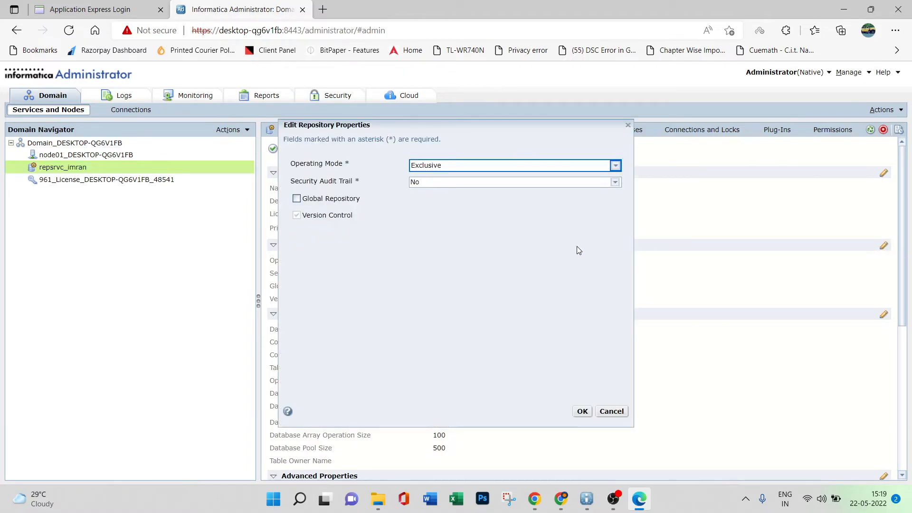
click(616, 165)
click(443, 189)
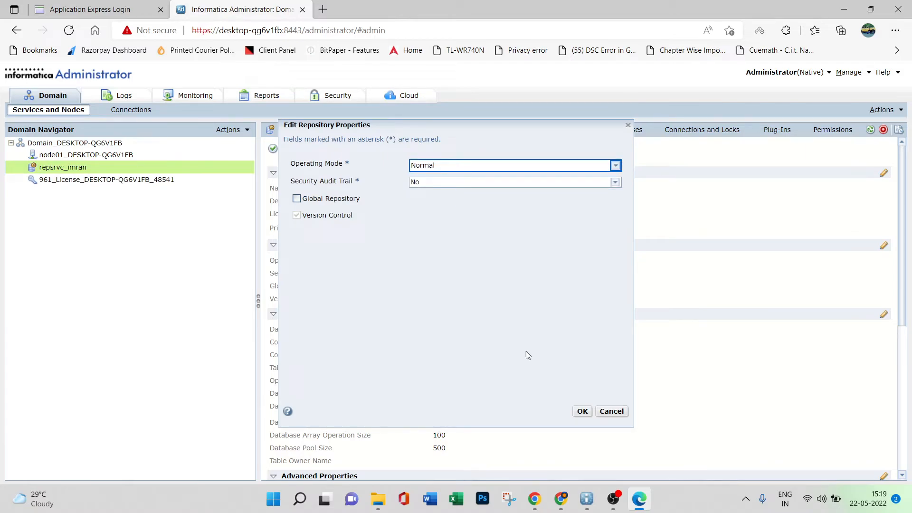
click(581, 412)
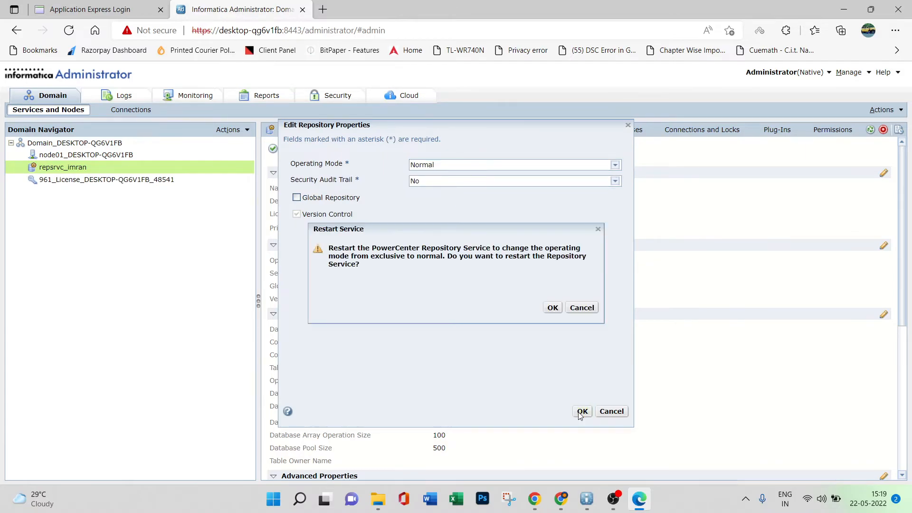
click(552, 308)
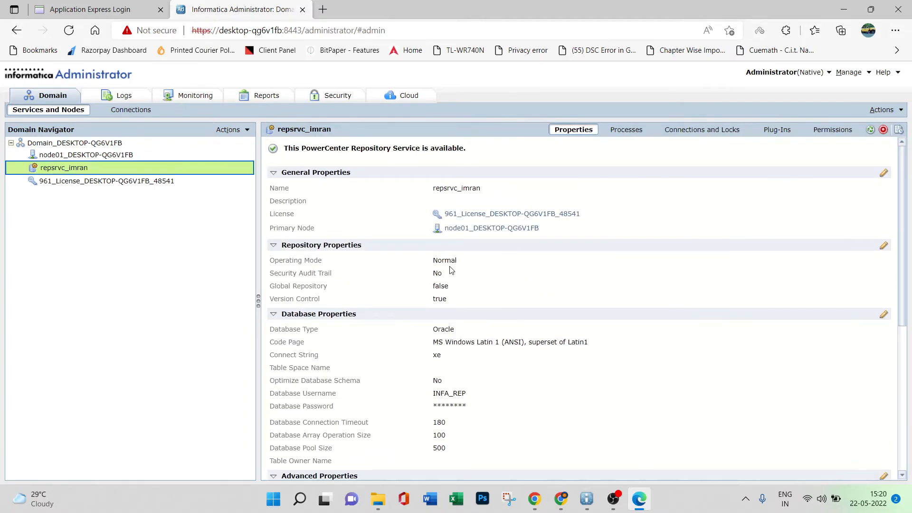
click(226, 135)
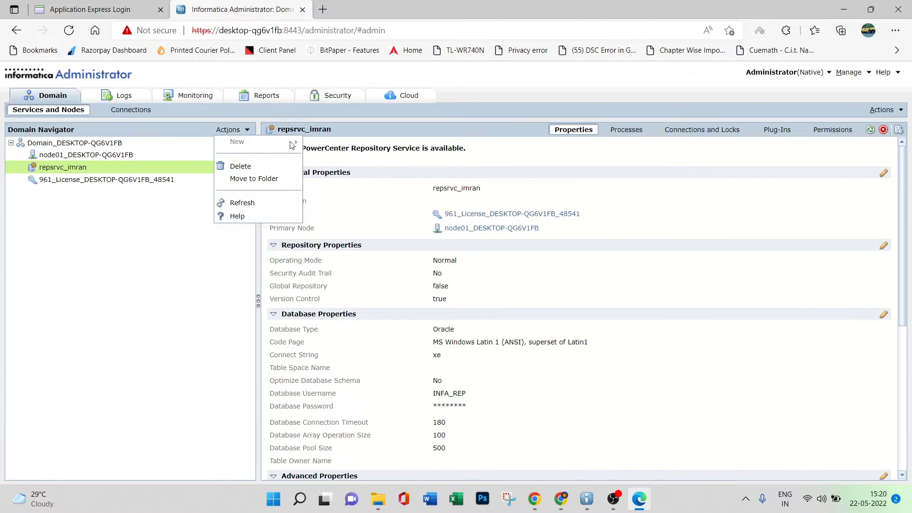
click(148, 264)
click(118, 145)
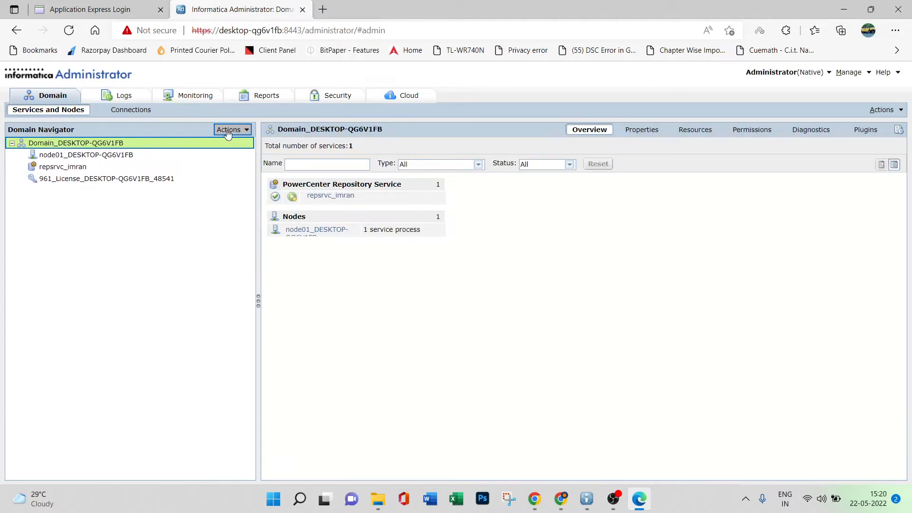
key(Down)
click(237, 133)
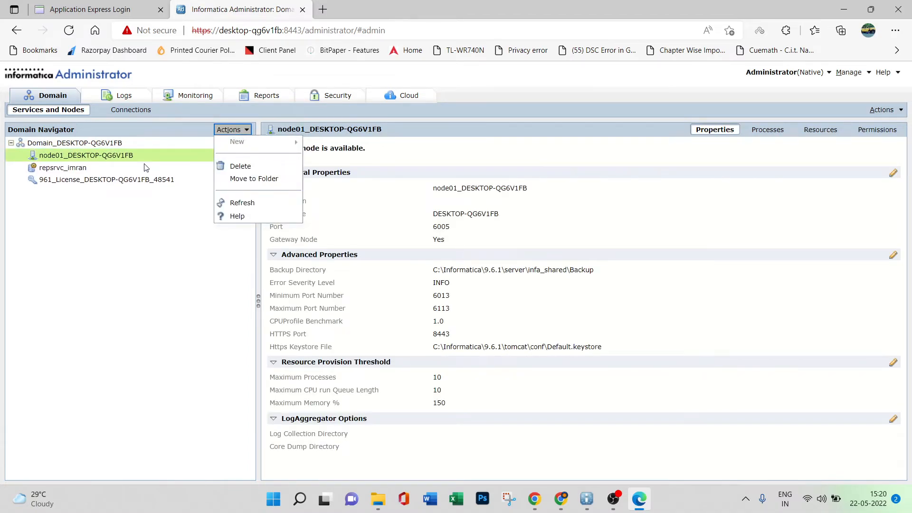
click(123, 183)
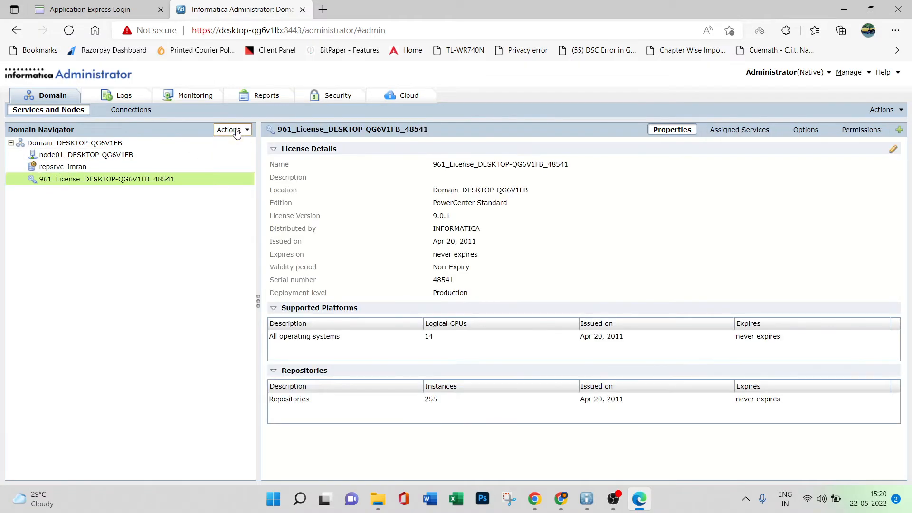
click(237, 132)
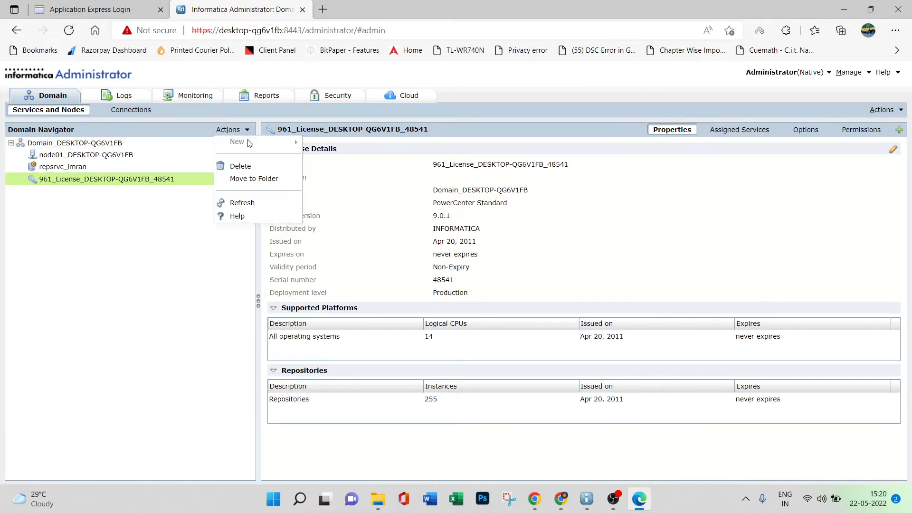
click(156, 226)
click(133, 179)
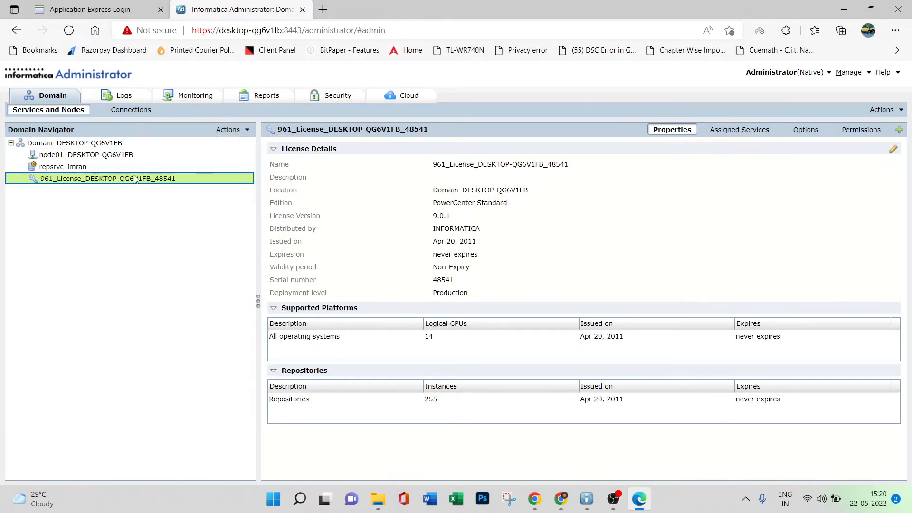
click(159, 157)
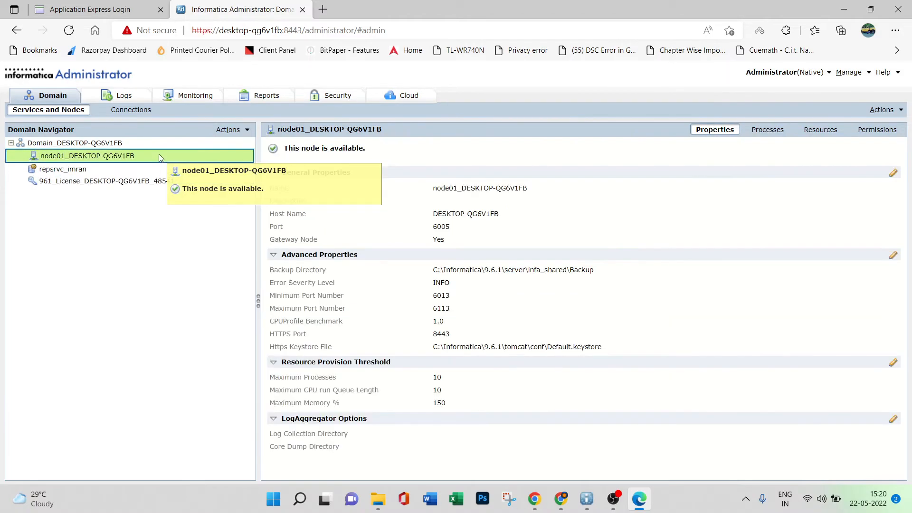
click(233, 129)
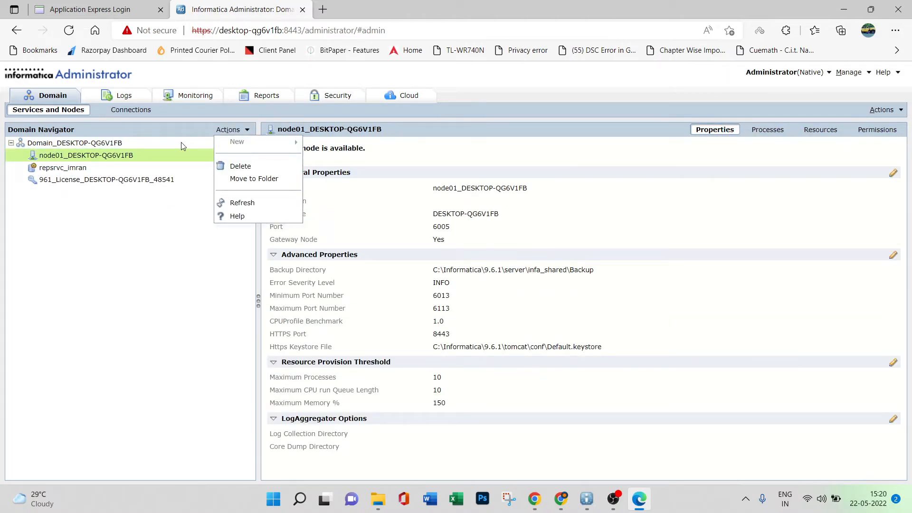
Start a new PowerCenter Integration Service in the domain and name it intsrvc_ followed by the owner's first name.
click(183, 145)
click(231, 129)
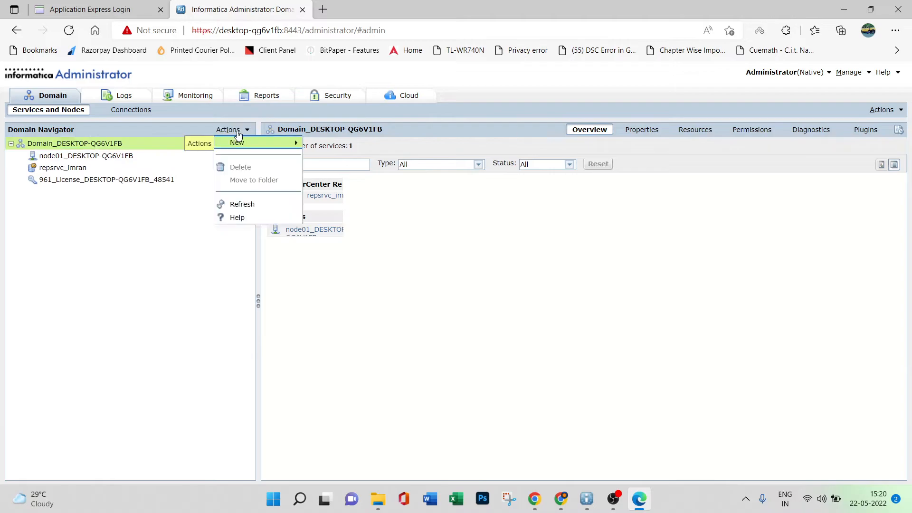
mouse_move(252, 147)
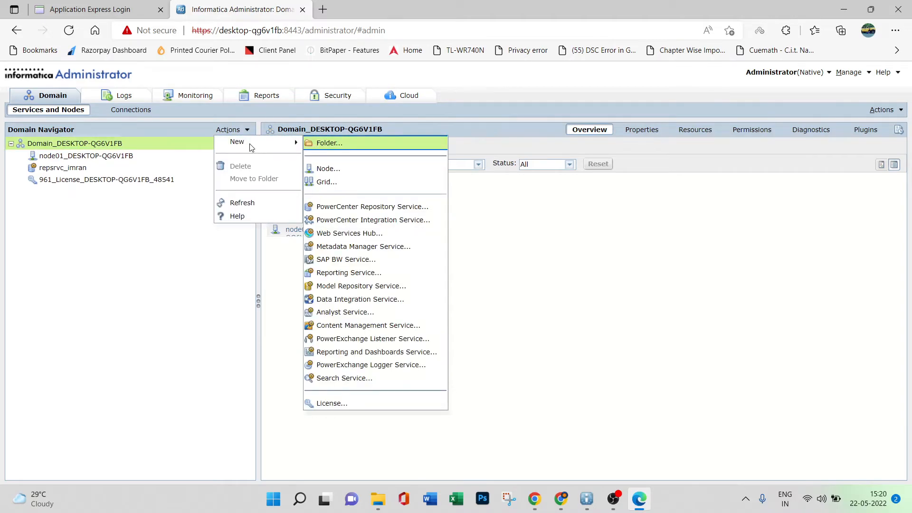
click(366, 222)
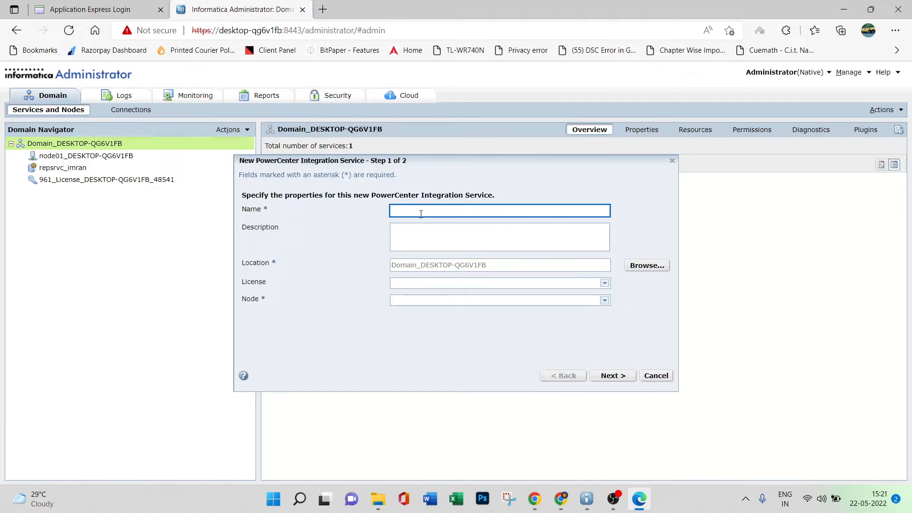
text(i)
text(ntsrvc_imran)
Assign the installed 961 license and node01_DESKTOP-QG6V1FB to the integration service and associate it with the existing PowerCenter Repository Service.
click(429, 263)
click(527, 285)
click(543, 306)
click(604, 301)
click(448, 325)
click(613, 375)
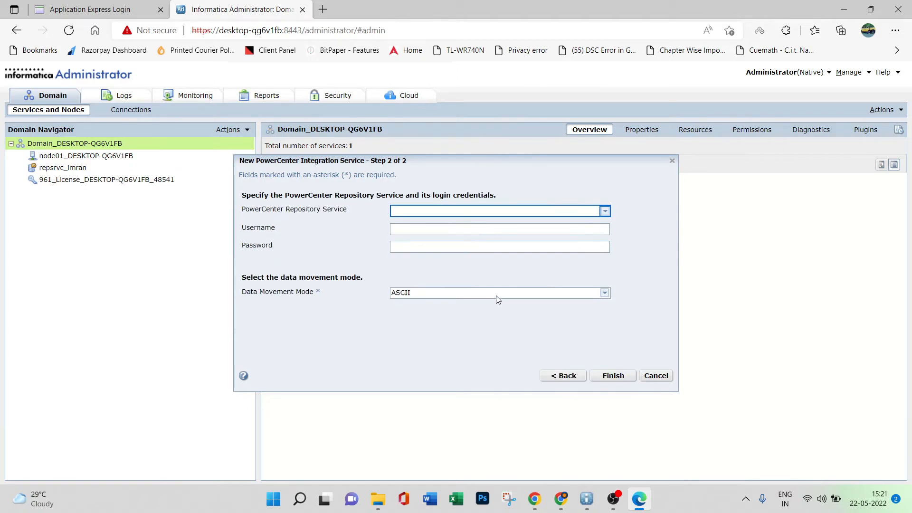
click(605, 212)
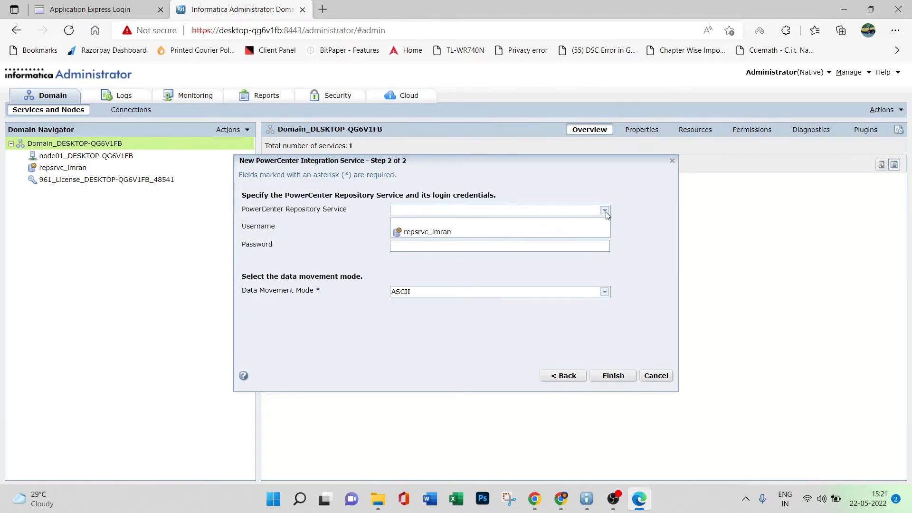
click(427, 232)
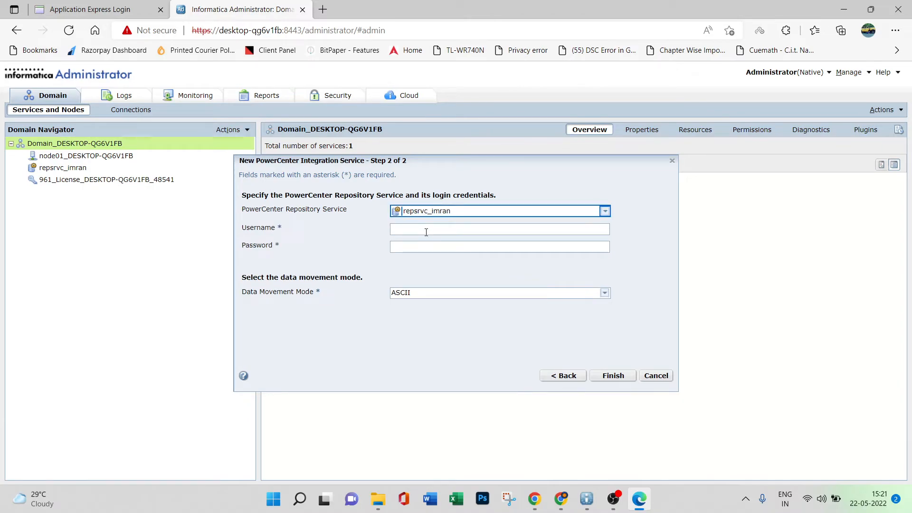
Enter admin as the repository username with its password and create the integration service, accepting the MS Windows Latin 1 node code page.
click(410, 233)
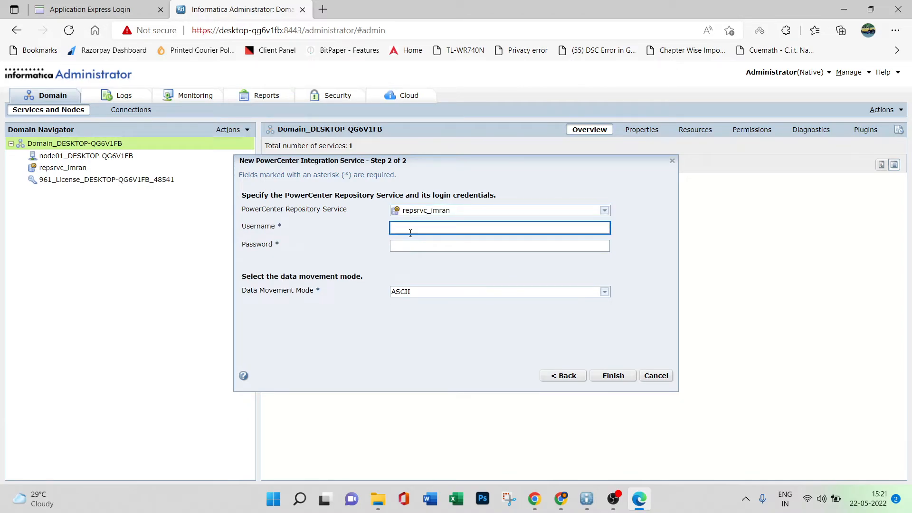
text(admin)
click(411, 246)
text(•••••)
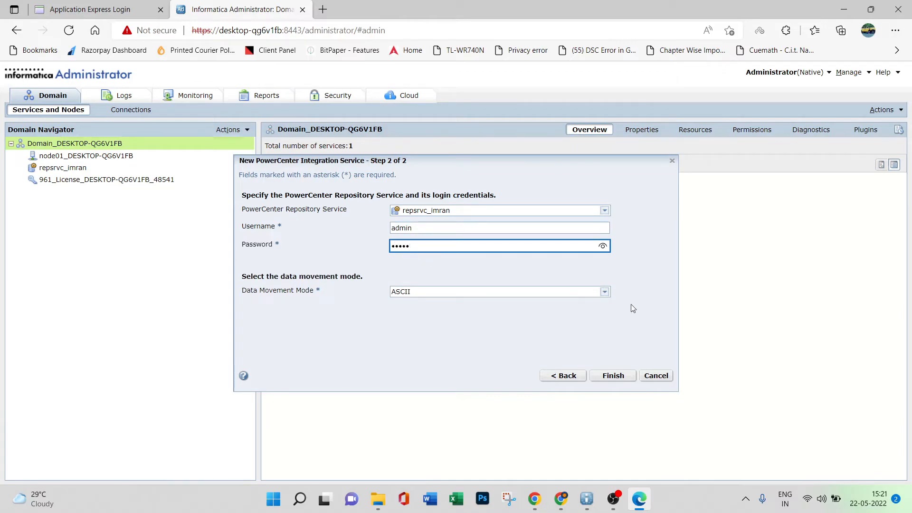
click(612, 375)
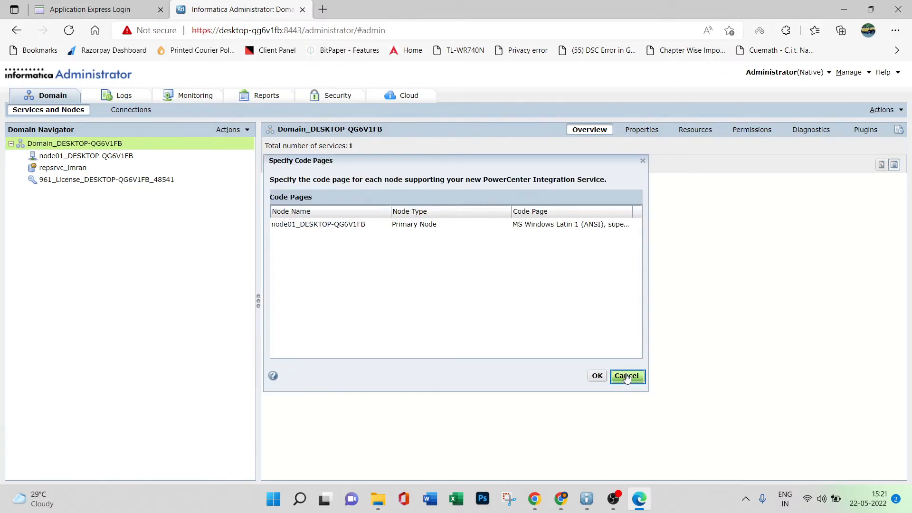
click(597, 374)
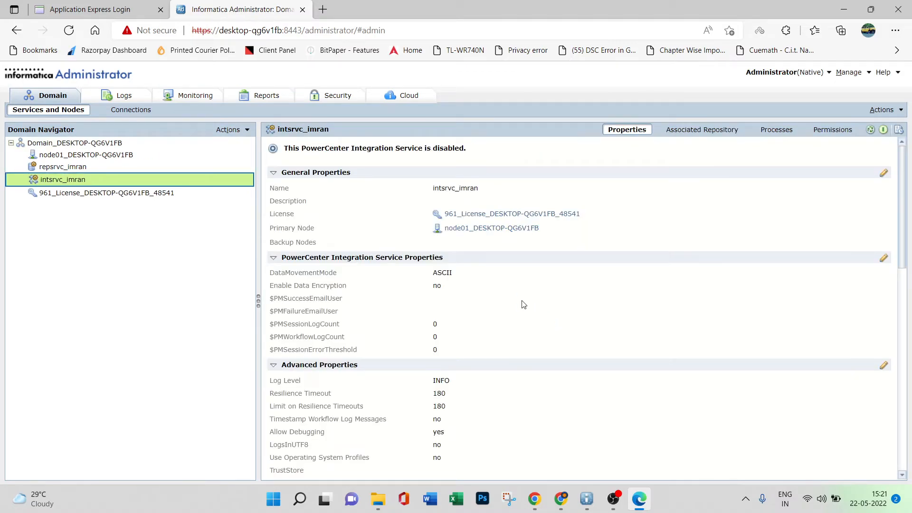
Try to enable the new integration service, view its service logs and return to the domain's services and nodes.
click(883, 131)
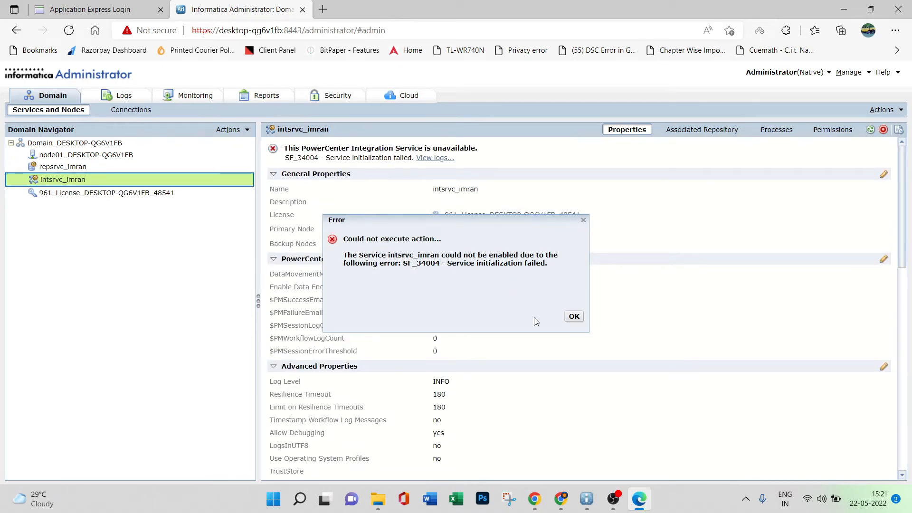
click(574, 317)
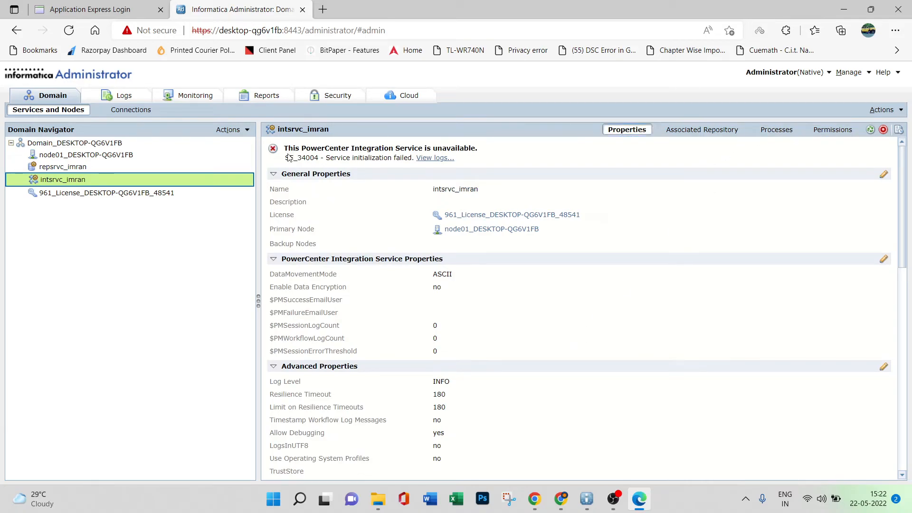
mouse_move(78, 170)
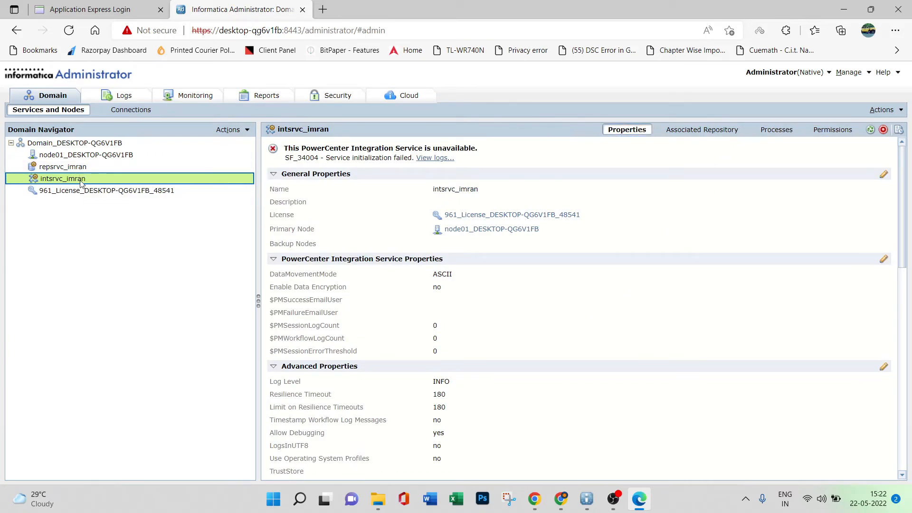
click(435, 158)
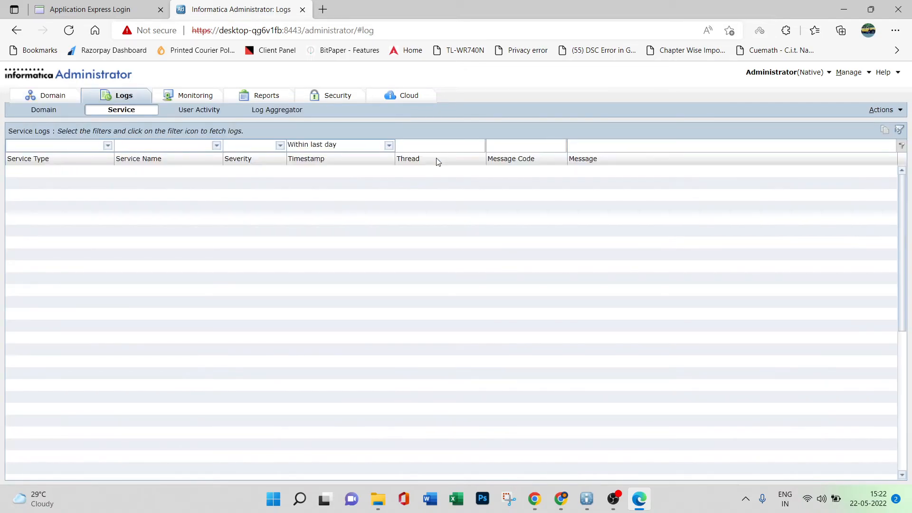
click(66, 100)
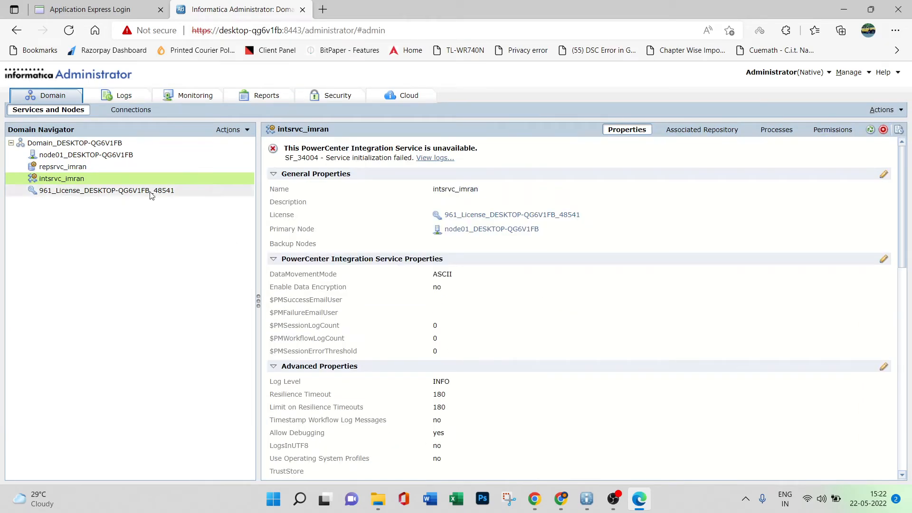
click(229, 130)
click(145, 144)
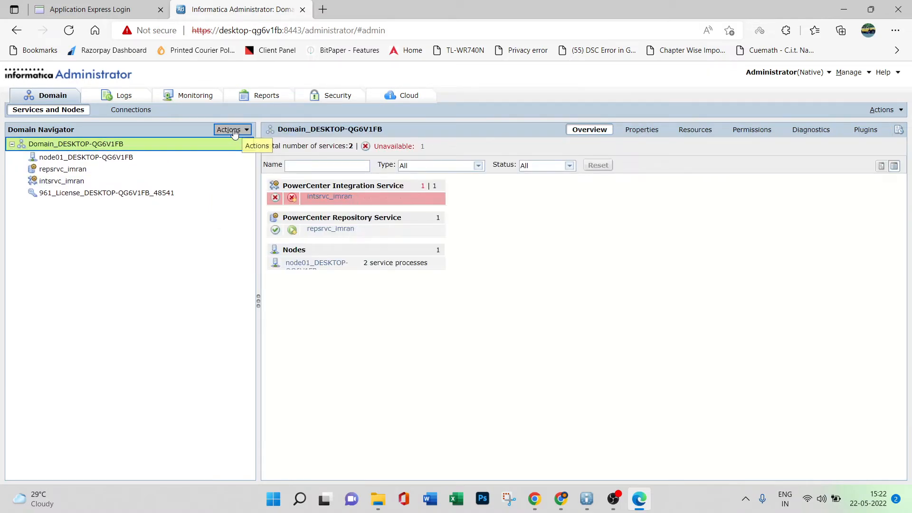
click(232, 130)
mouse_move(251, 141)
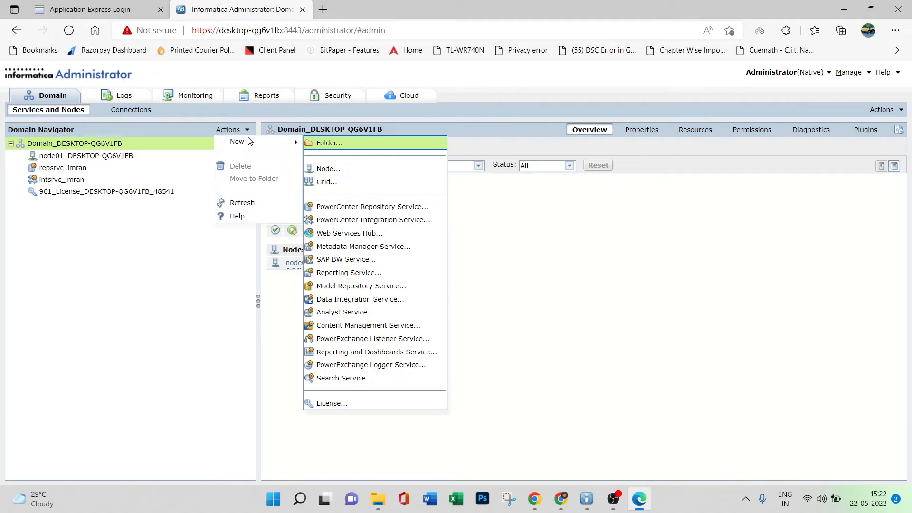
click(152, 289)
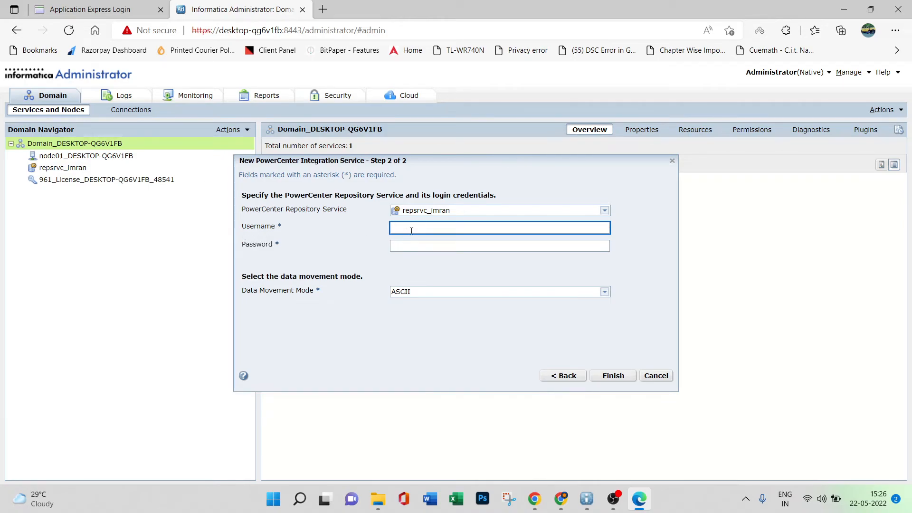
Enter Administrator as the repository username for the integration service together with the account password.
text(Administrator)
click(416, 246)
text(admin)
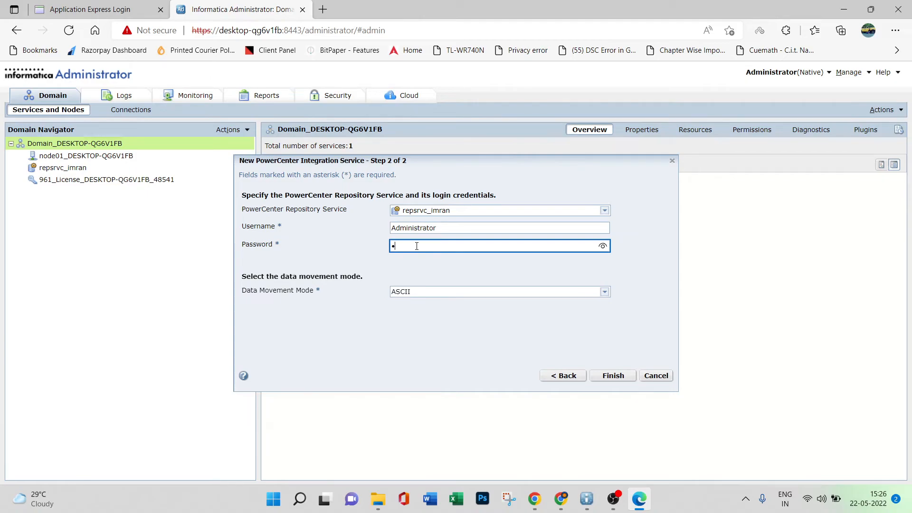
text(istrator)
Complete the repository account password, create the integration service with ASCII data movement mode, and enable it.
click(612, 375)
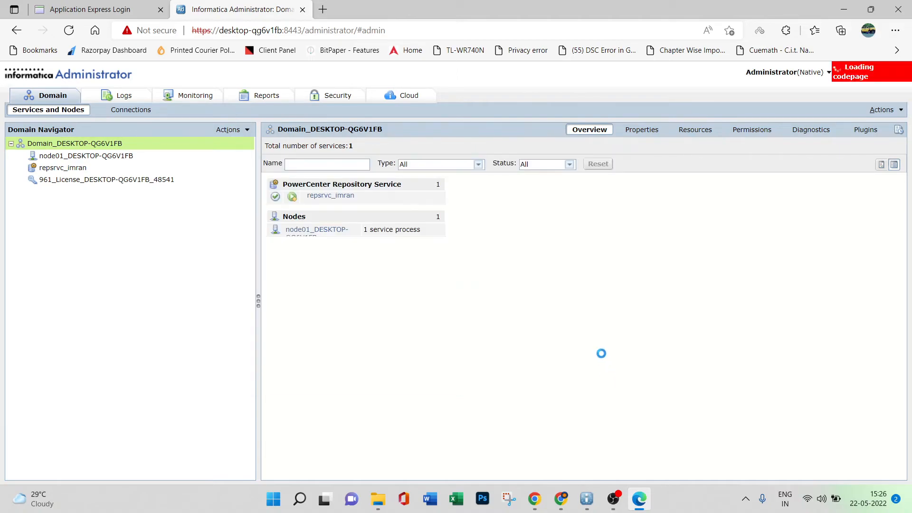
click(597, 375)
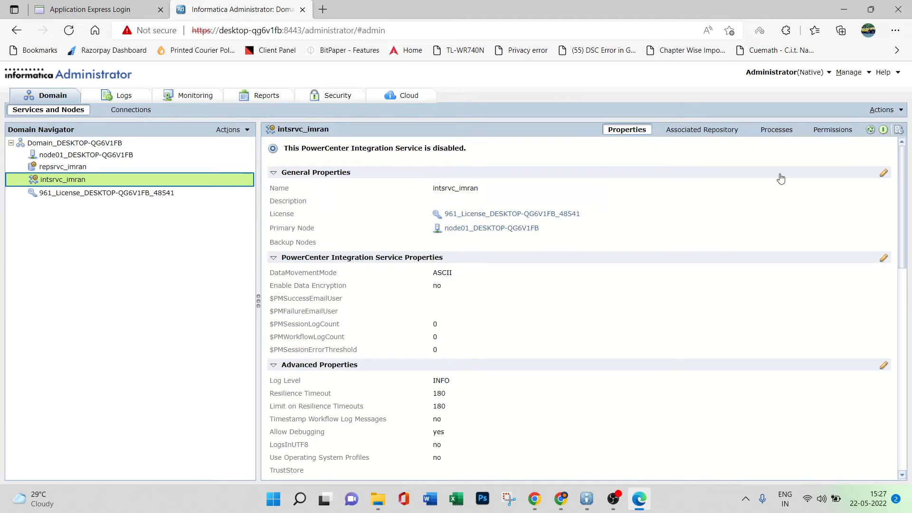
click(884, 130)
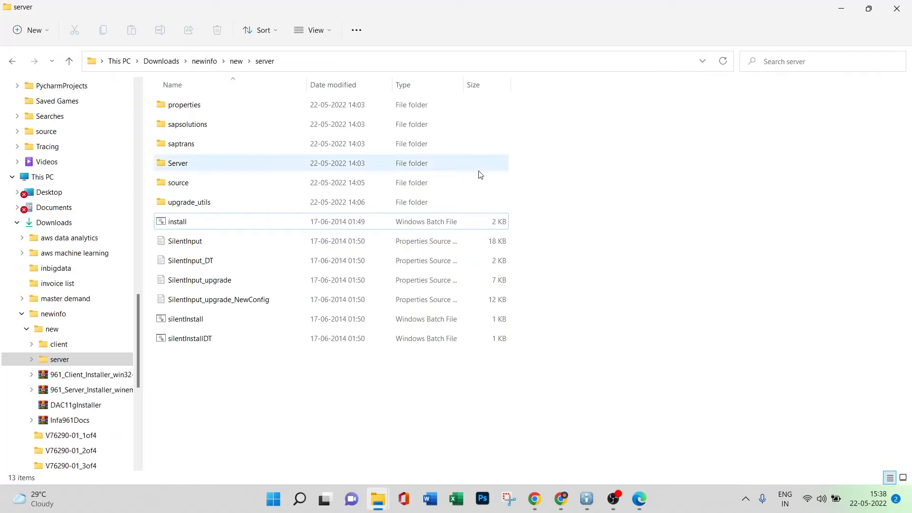
Launch the Informatica 9.6.1 installer from the client folder and choose a fresh installation of the clients, accepting the prerequisites.
click(12, 62)
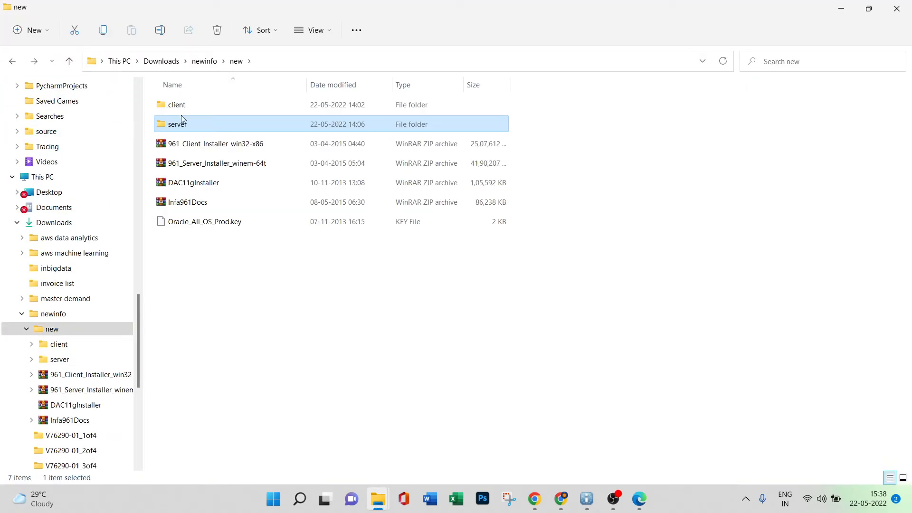
double_click(213, 108)
double_click(274, 228)
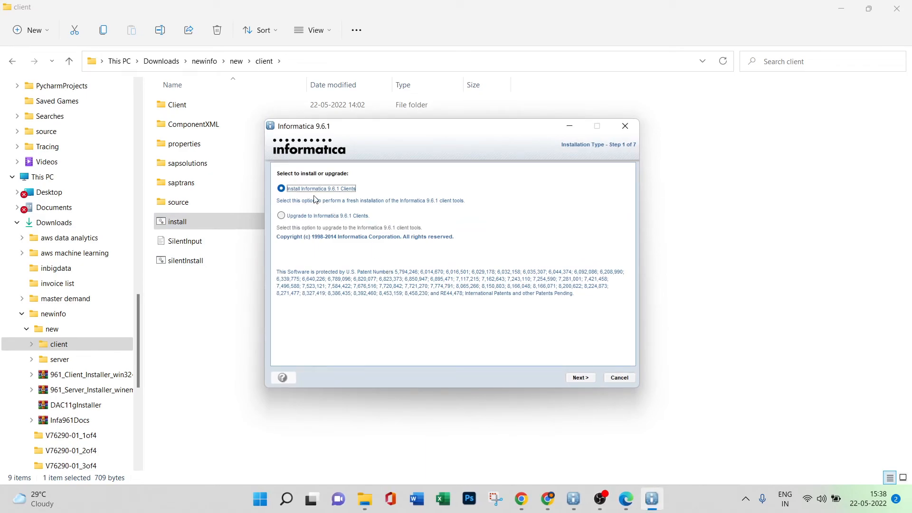
click(577, 378)
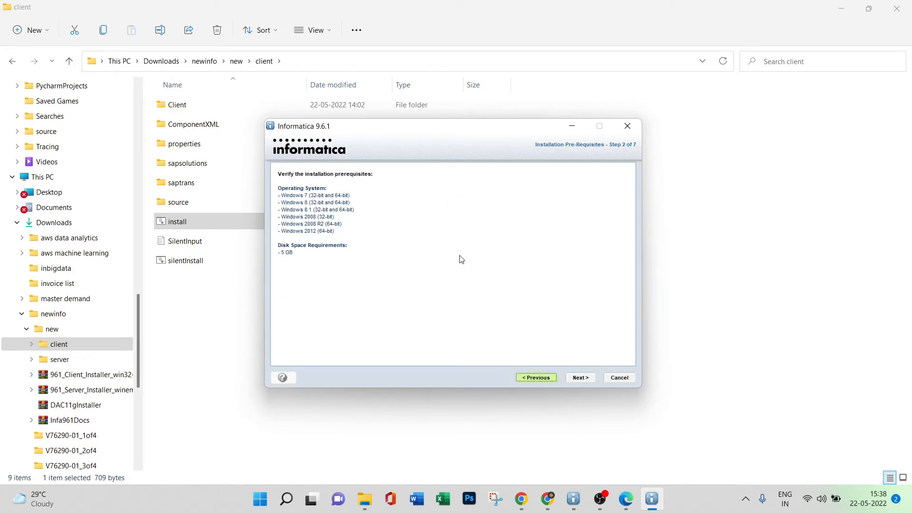
click(573, 376)
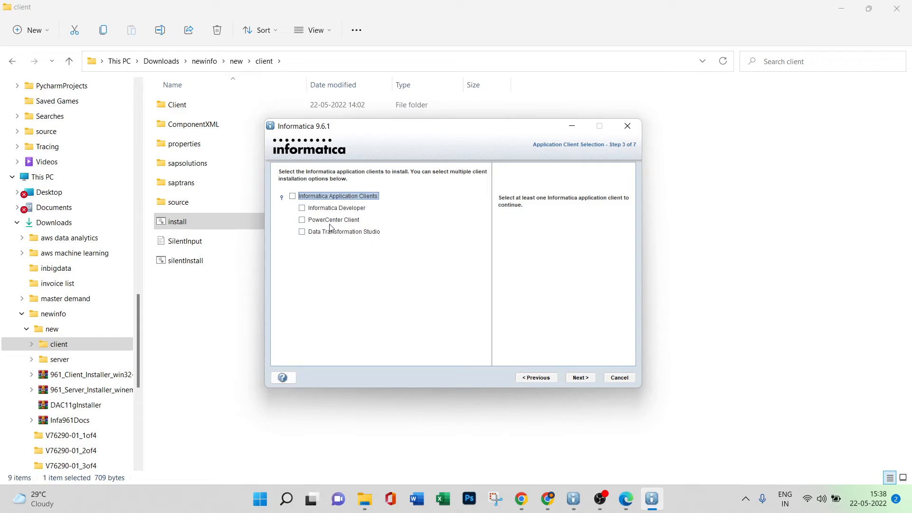
Install only the PowerCenter Client into C:\Informatica\9.6.1 and close the installer once the installation completes.
click(302, 220)
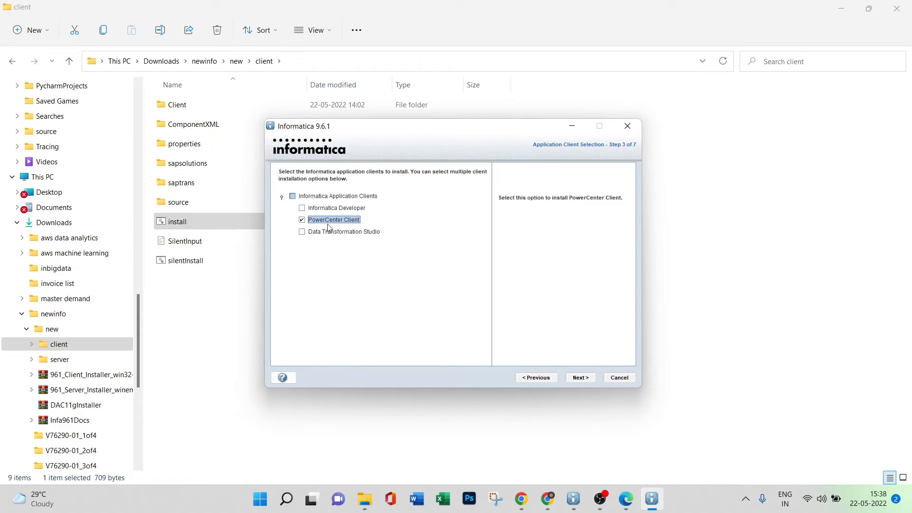
click(580, 378)
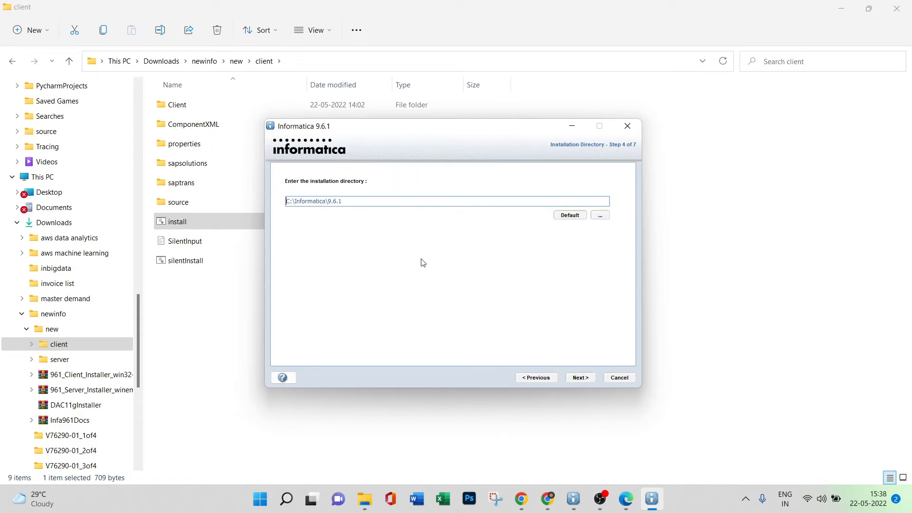
click(587, 379)
click(580, 377)
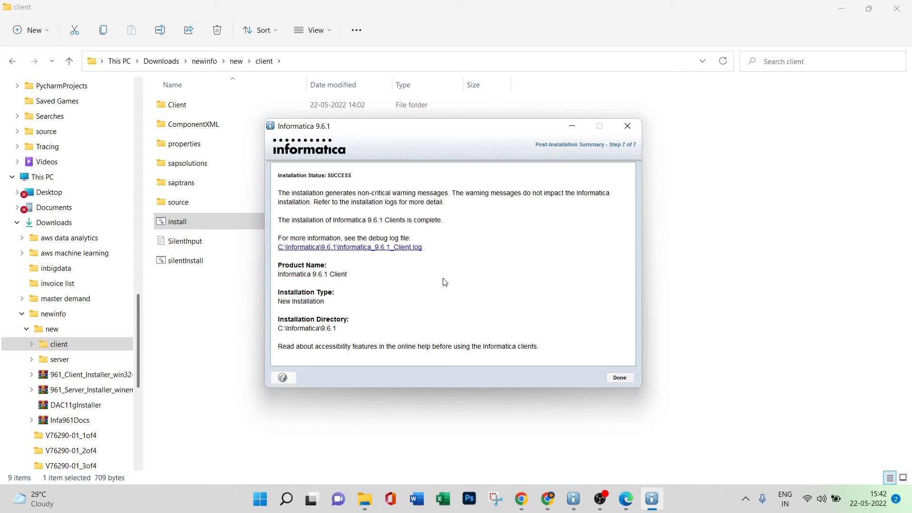
click(617, 378)
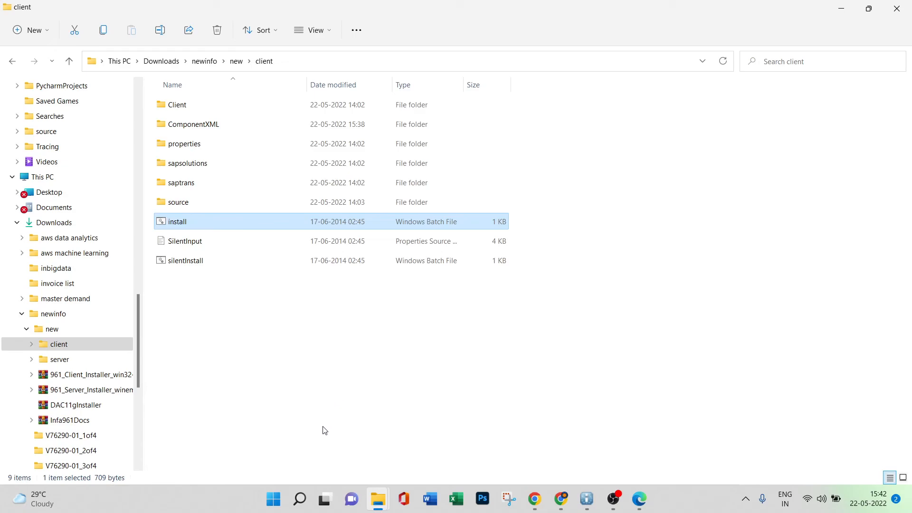
Search Windows for powercenter, open PowerCenter Repository Manager and dismiss its welcome tip.
click(302, 501)
text(poe)
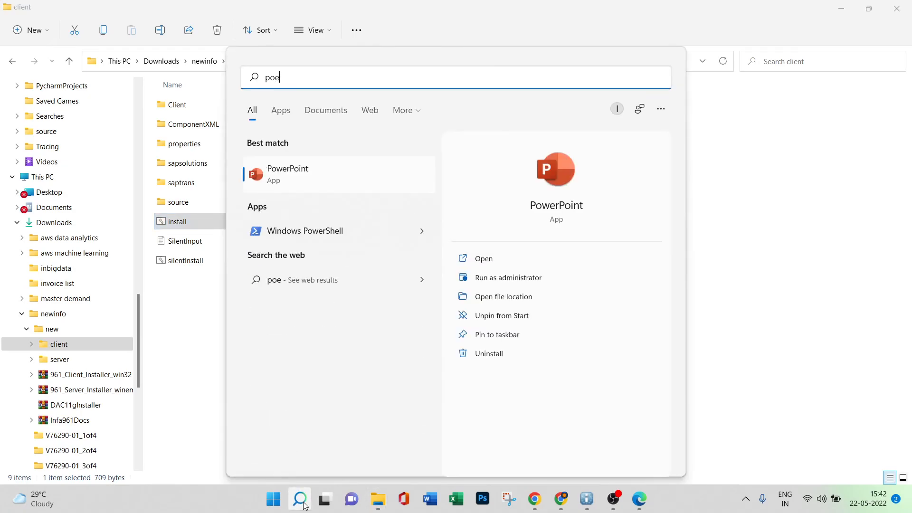
key(BackSpace)
text(wer)
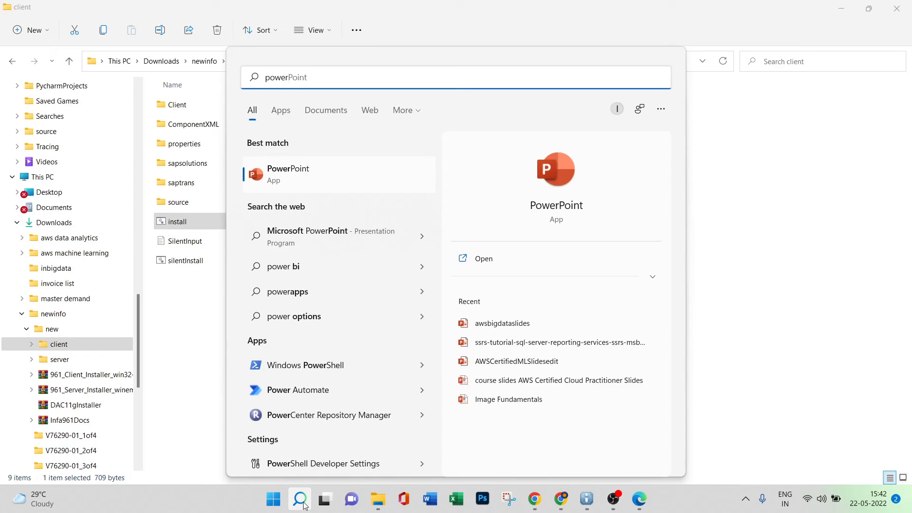
text(center)
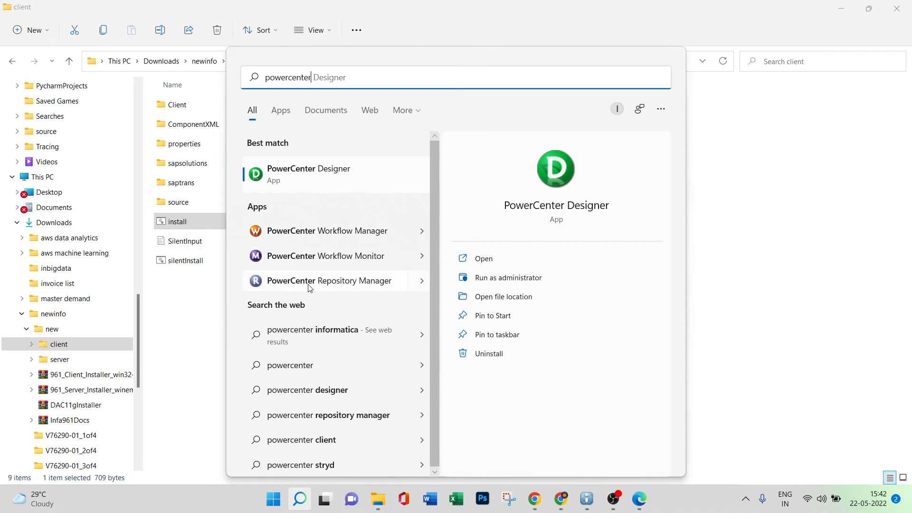
click(323, 284)
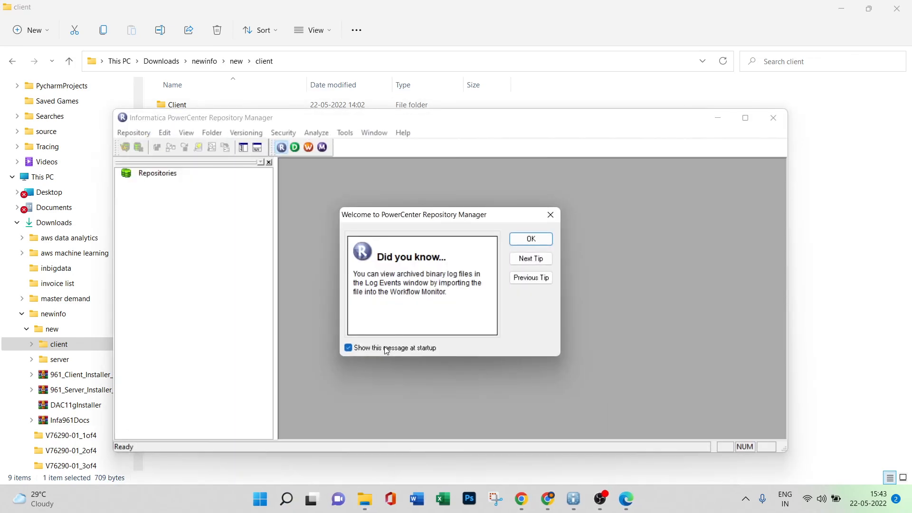
click(529, 241)
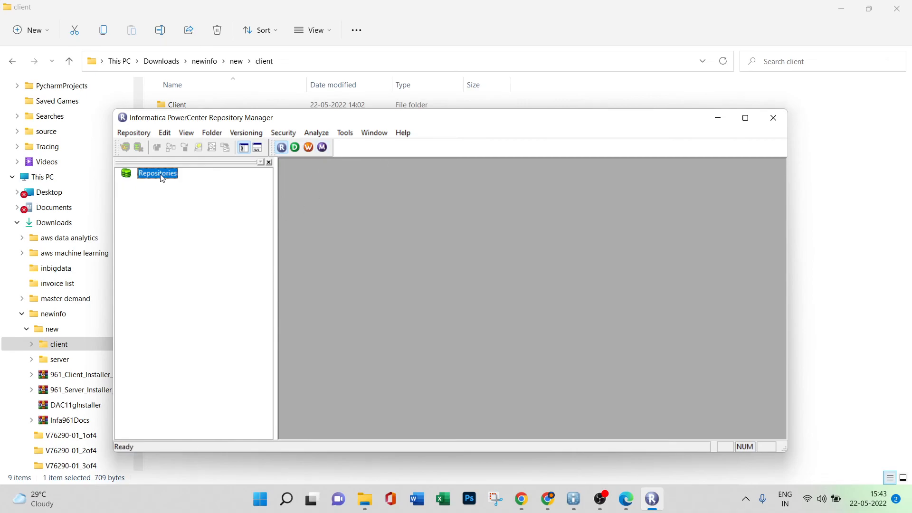
Start adding a domain in the domain configuration and name it Domain_DESKTOP-QG6V1FB.
click(141, 135)
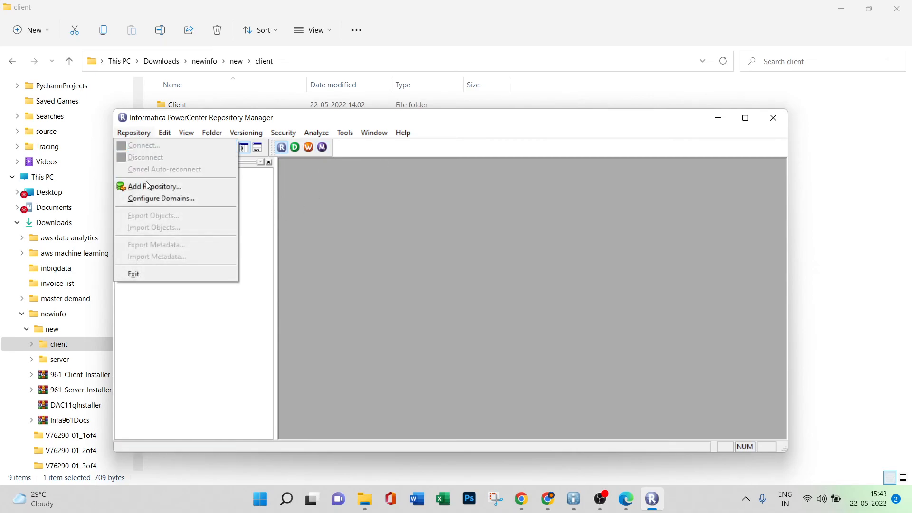
click(167, 199)
click(372, 213)
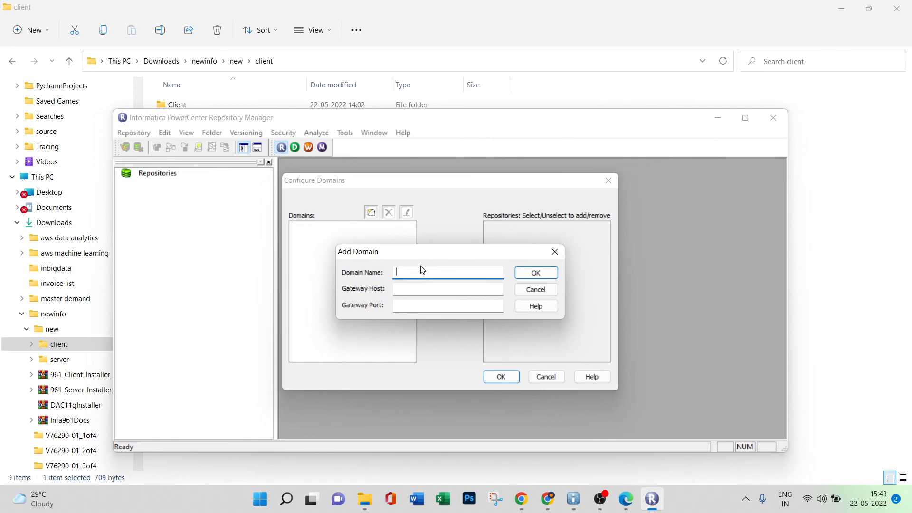
text(Domain_DESKTOP-QG6V1FB)
Set the domain's gateway host to DESKTOP-QG6V1FB and gateway port to 6005, and add the domain.
click(416, 291)
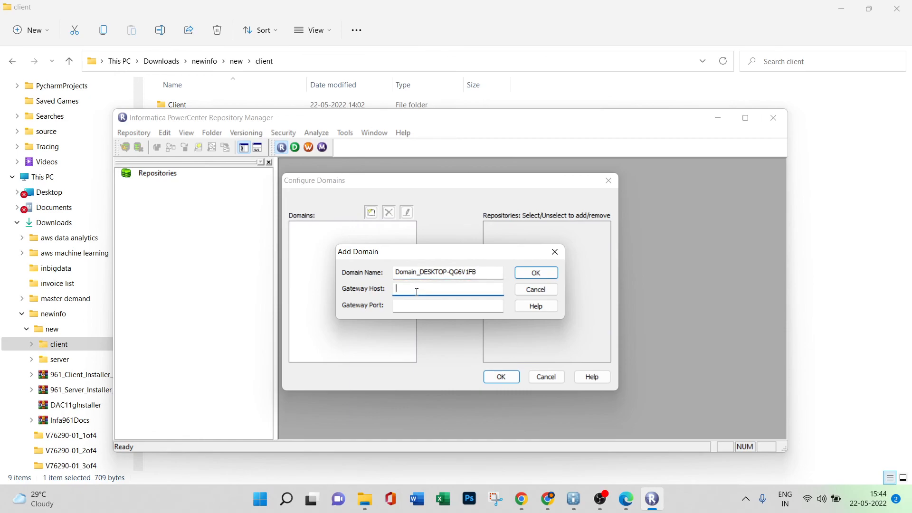
text(DESKTOP-QG6V1FB)
click(428, 307)
text(6)
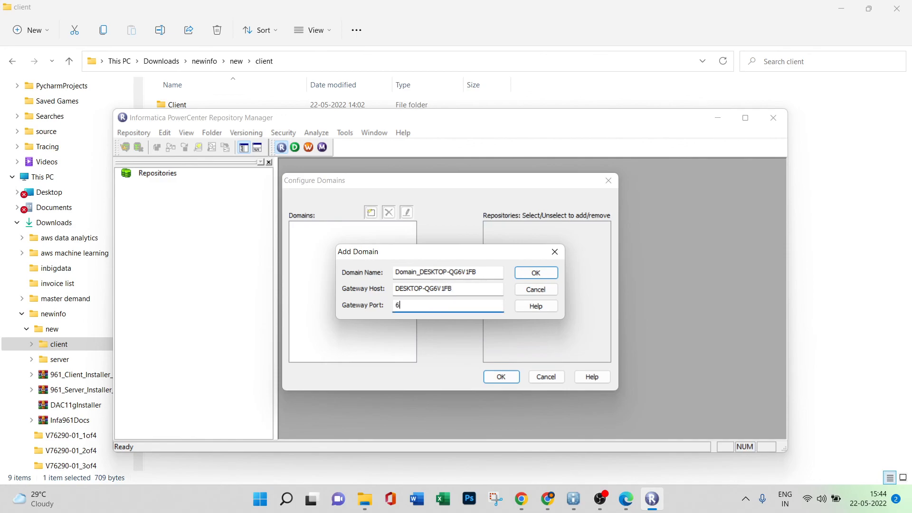
text(005)
click(531, 273)
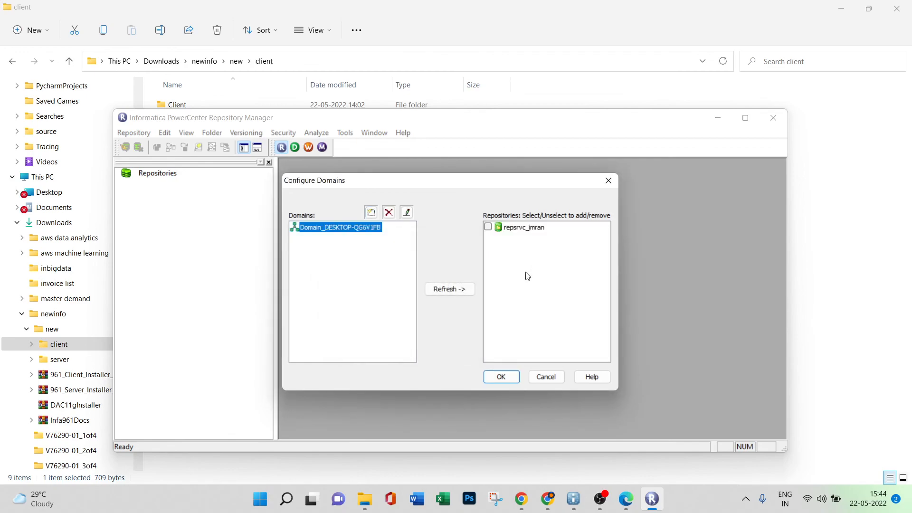
Include the domain's repository service in the Repositories list and apply the domain configuration.
click(527, 232)
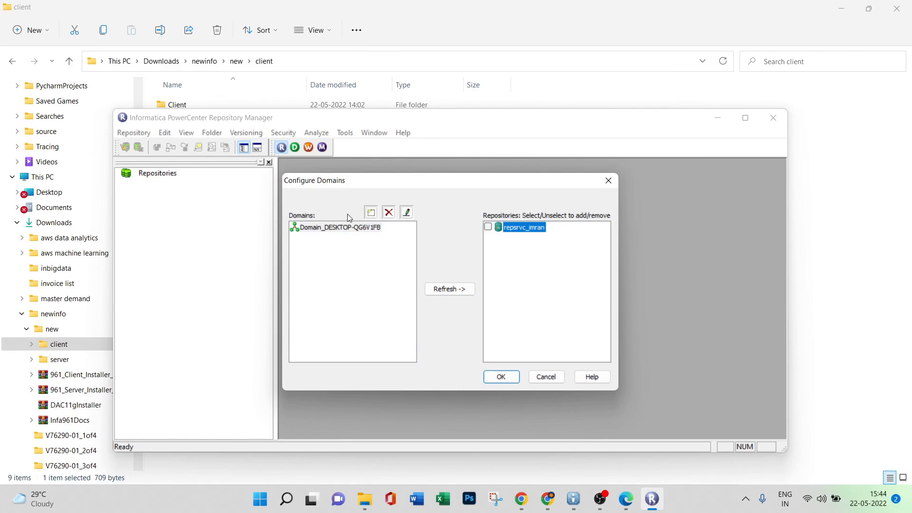
click(488, 227)
click(501, 377)
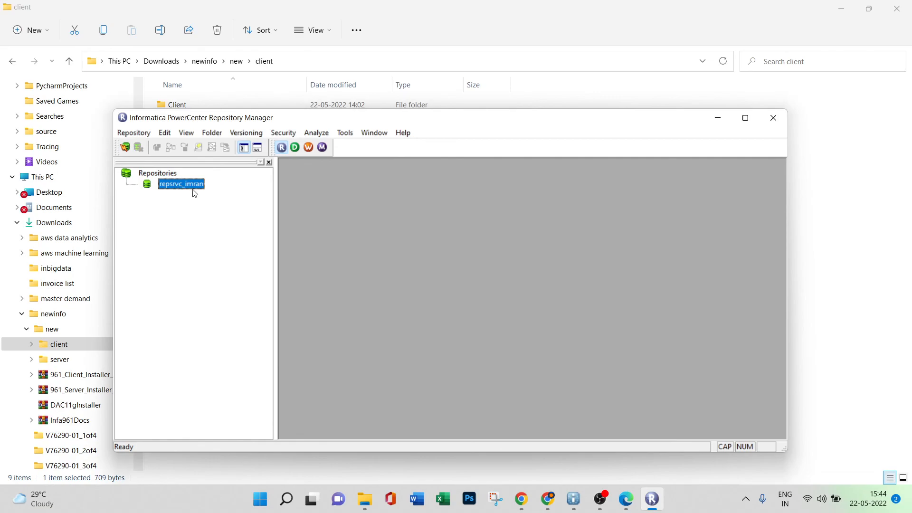
click(211, 134)
click(192, 224)
click(212, 133)
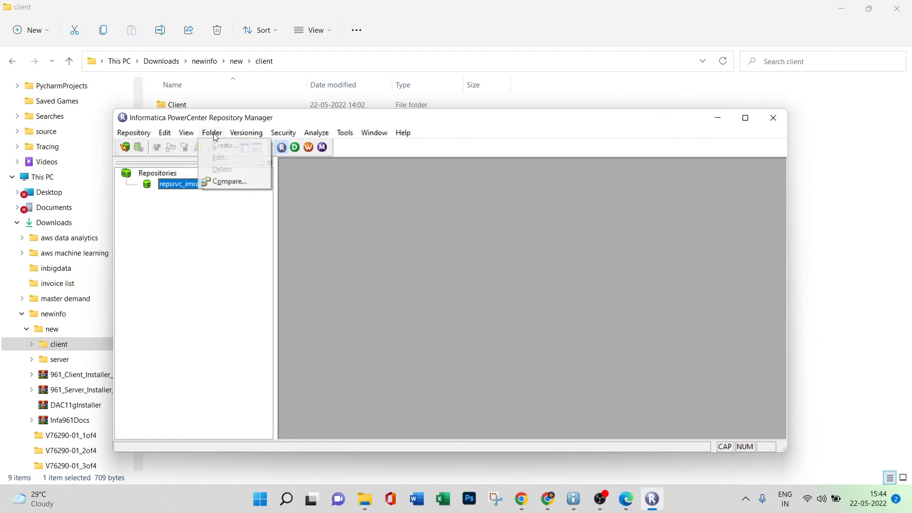
click(212, 224)
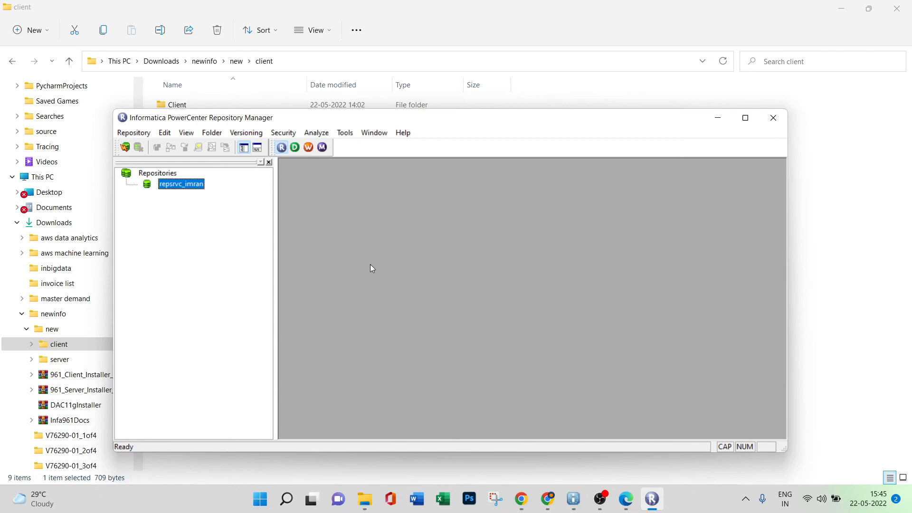
Connect to the added repository as Administrator, entering the account password.
key(Caps_Lock)
right_click(189, 186)
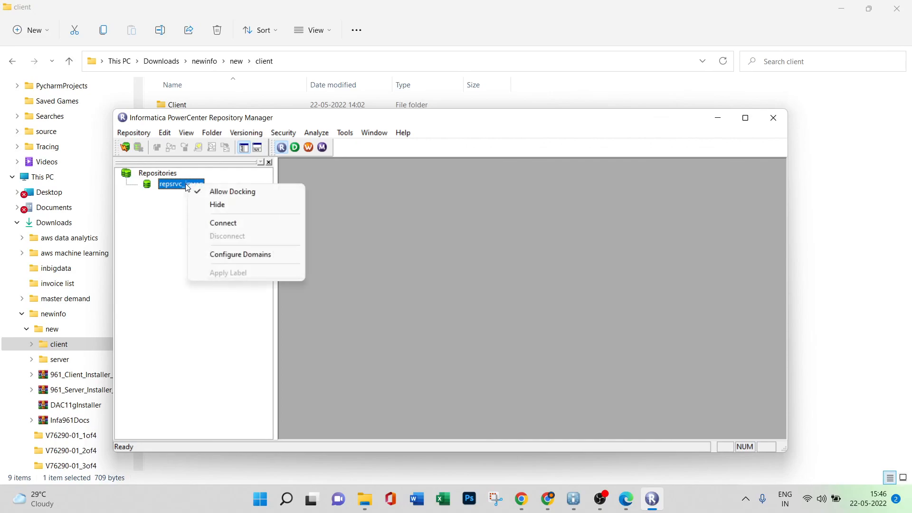
click(205, 221)
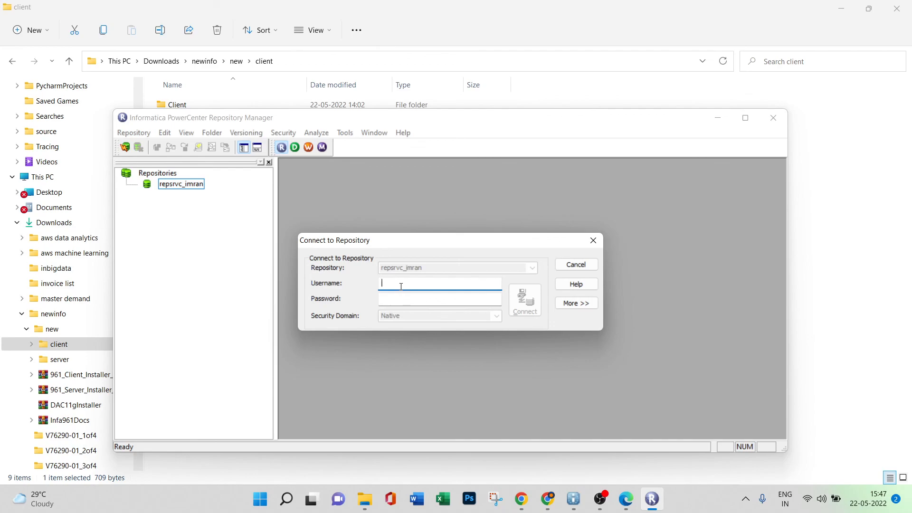
text(Administrator)
click(404, 299)
text(Admin12)
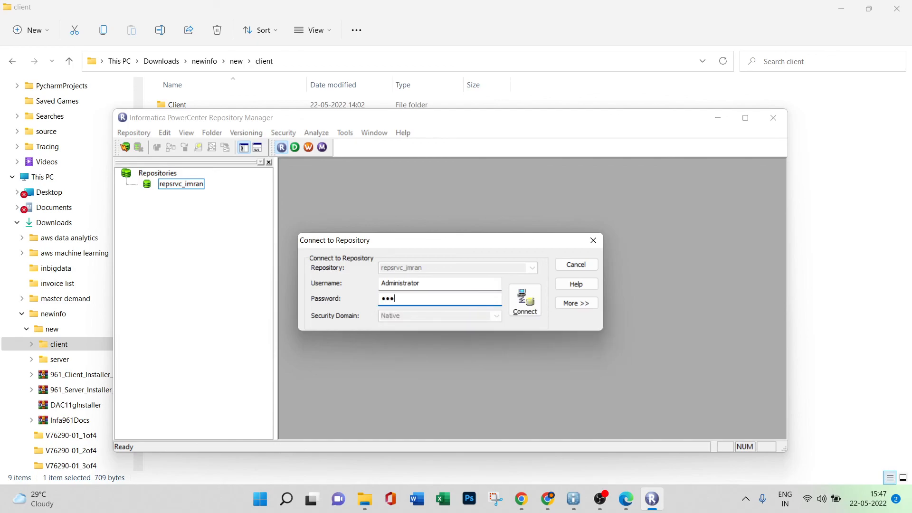
text(3456)
click(517, 299)
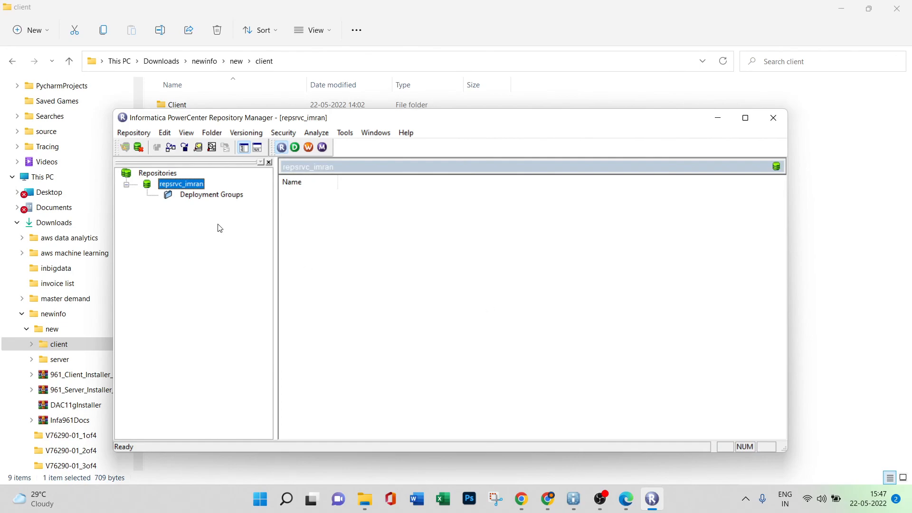
Create a repository folder named ExploreInformatica with the default owner, OS profile and Active status.
click(213, 133)
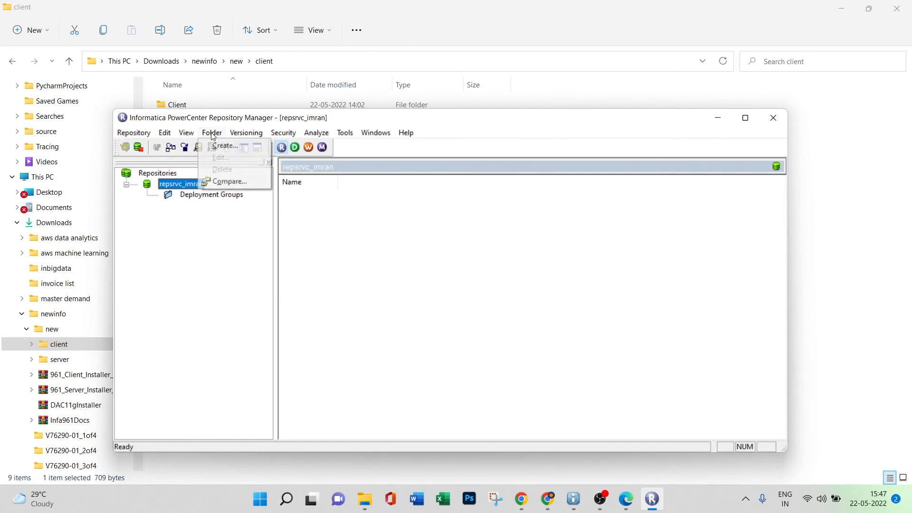
click(215, 147)
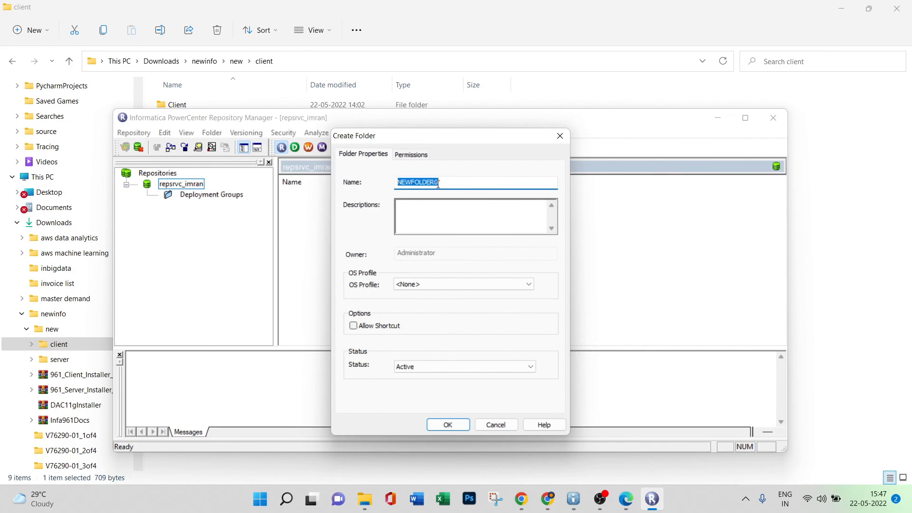
key(BackSpace)
text(ExploreInf)
key(BackSpace)
text(formatica)
click(447, 424)
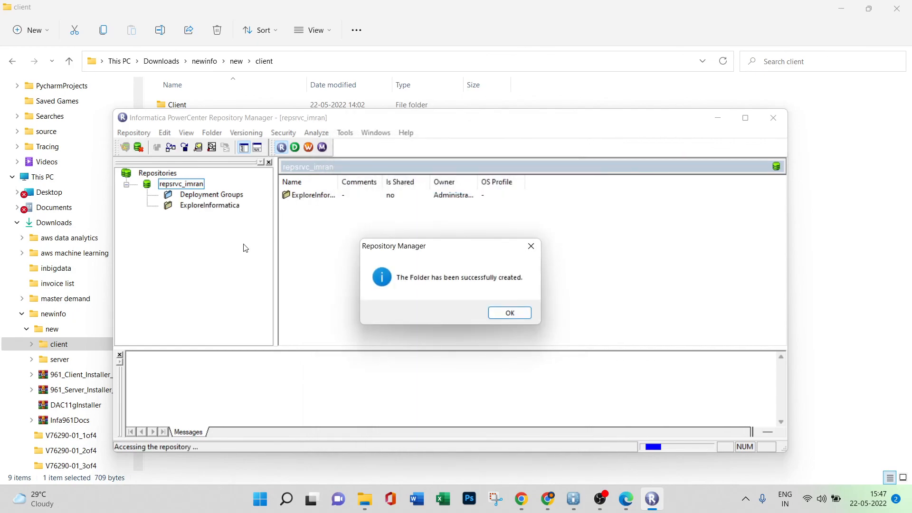
click(508, 314)
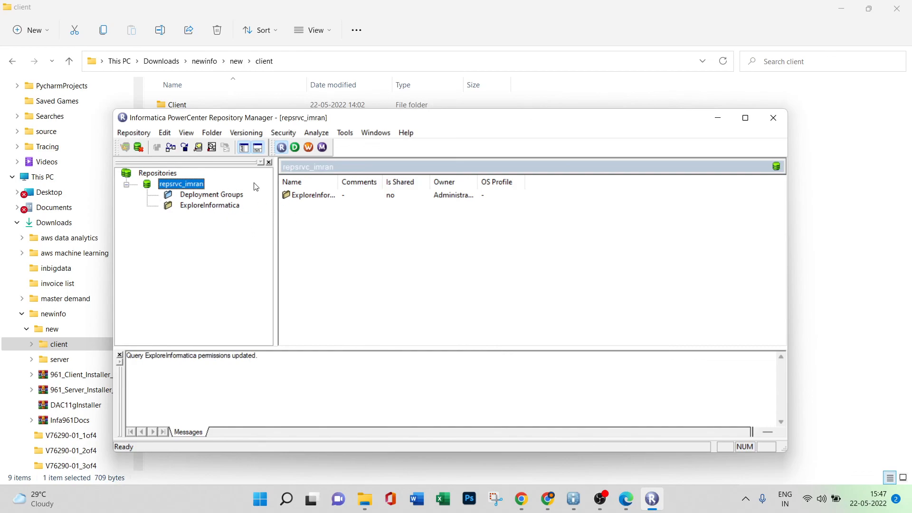
Switch to PowerCenter Designer, dismiss its welcome tip and expand the ExploreInformatica folder to view its object categories.
click(295, 148)
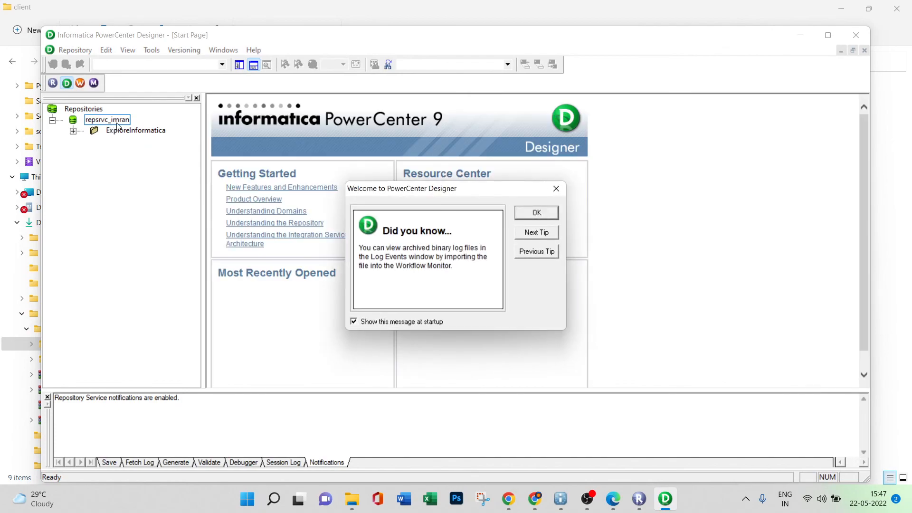
click(527, 213)
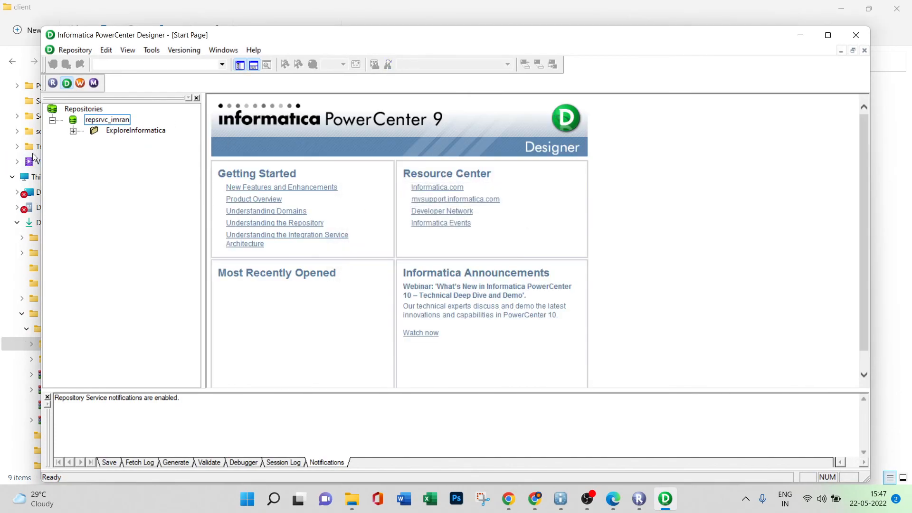
click(73, 131)
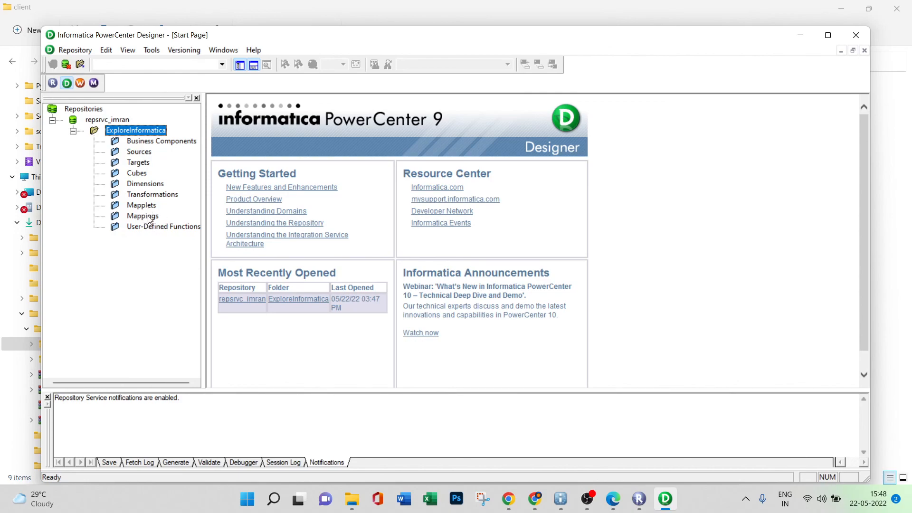
Open PowerCenter Workflow Monitor from Designer to check its repository connection and close it.
click(94, 83)
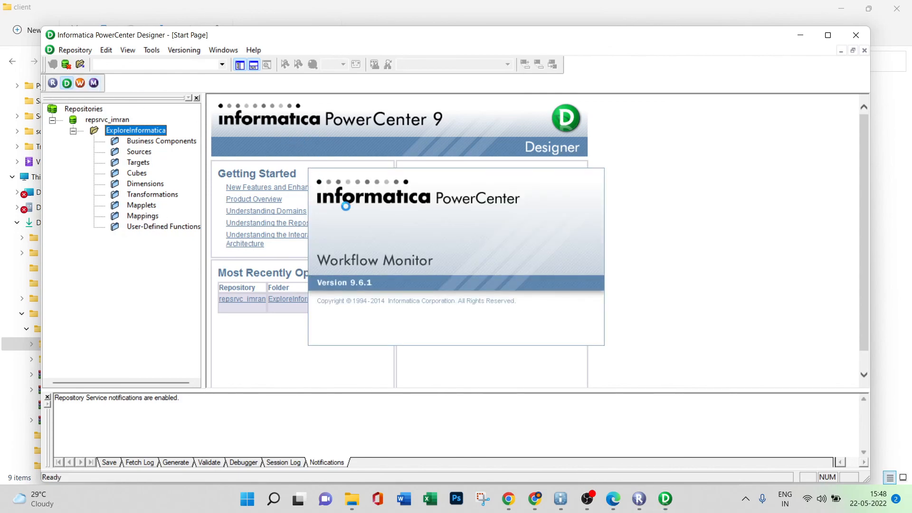
click(360, 179)
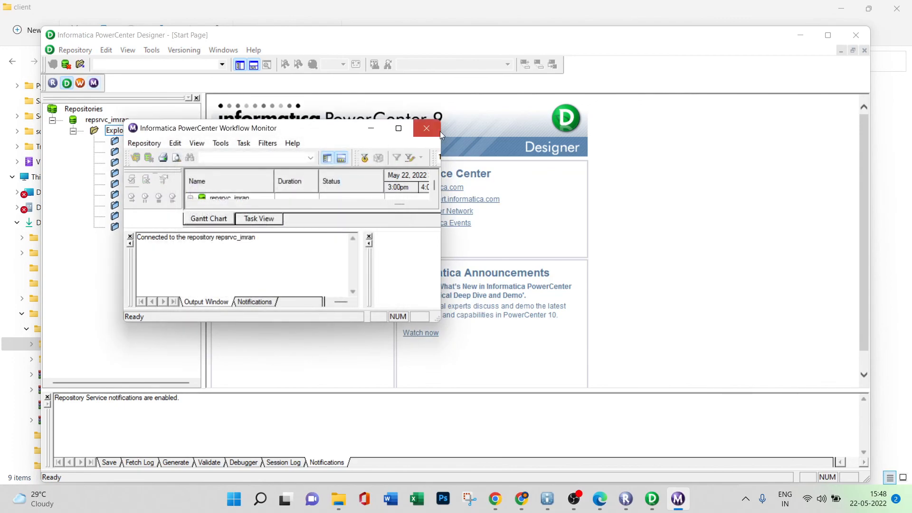
click(427, 129)
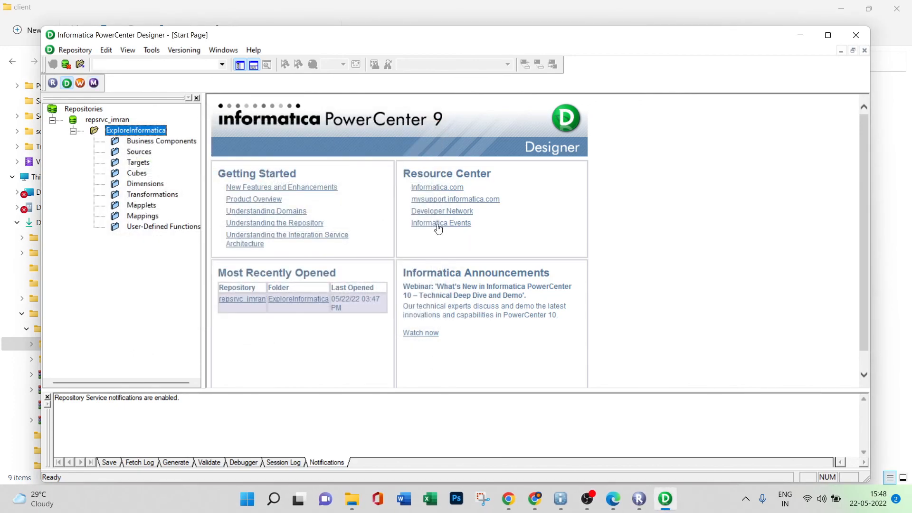